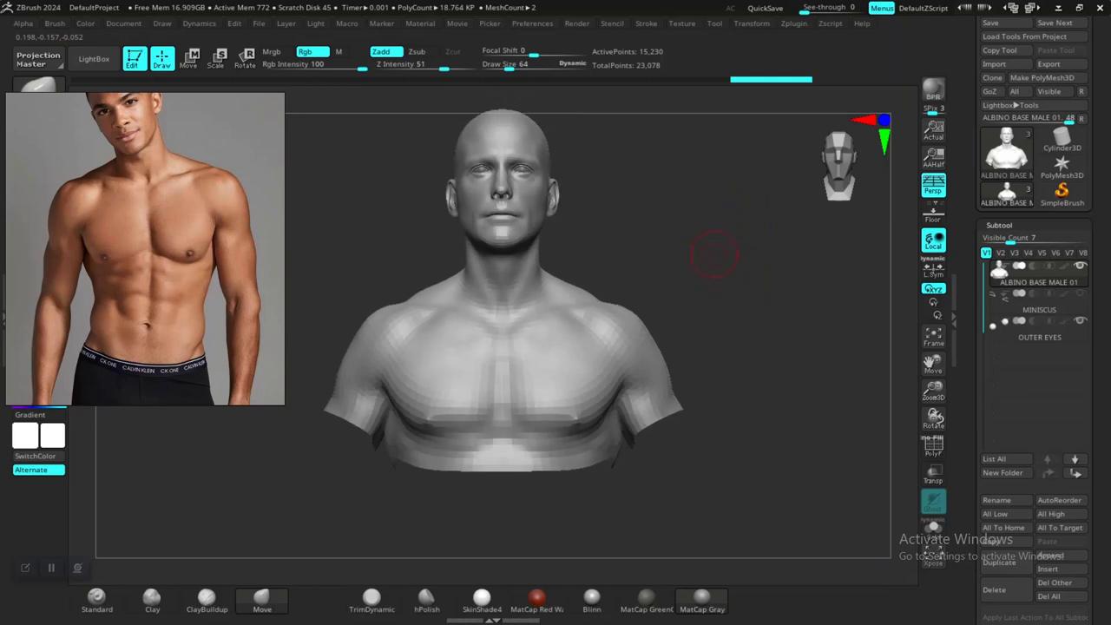
- Subdivide the male bust mesh with smoothing until it reaches subdivision level 6
middle_drag(169, 278, 159, 321)
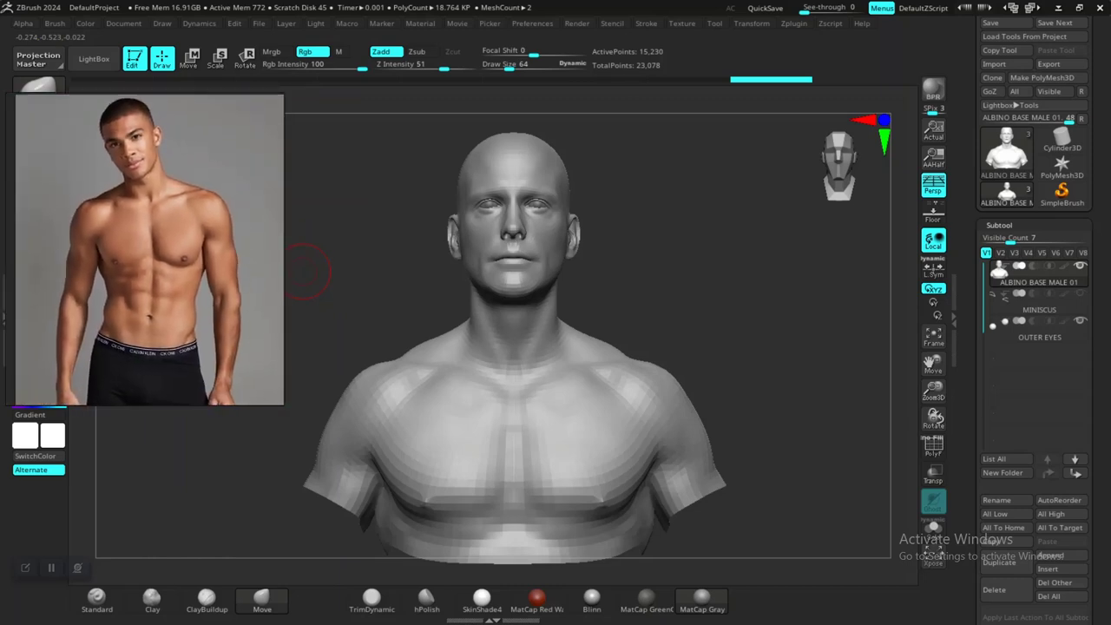
drag(736, 312, 744, 315)
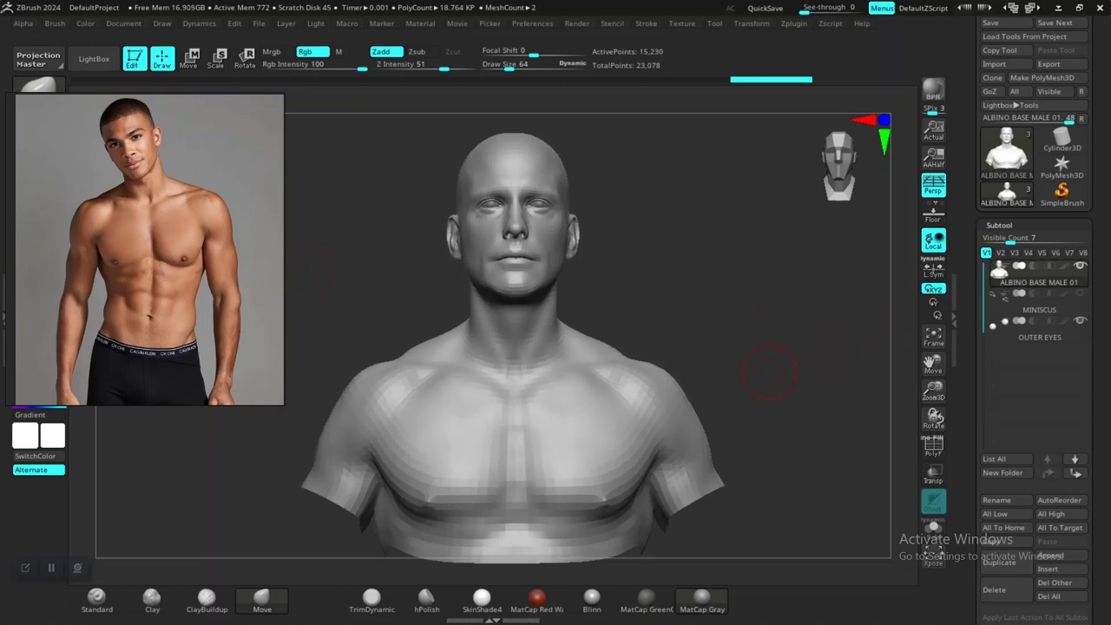
click(999, 226)
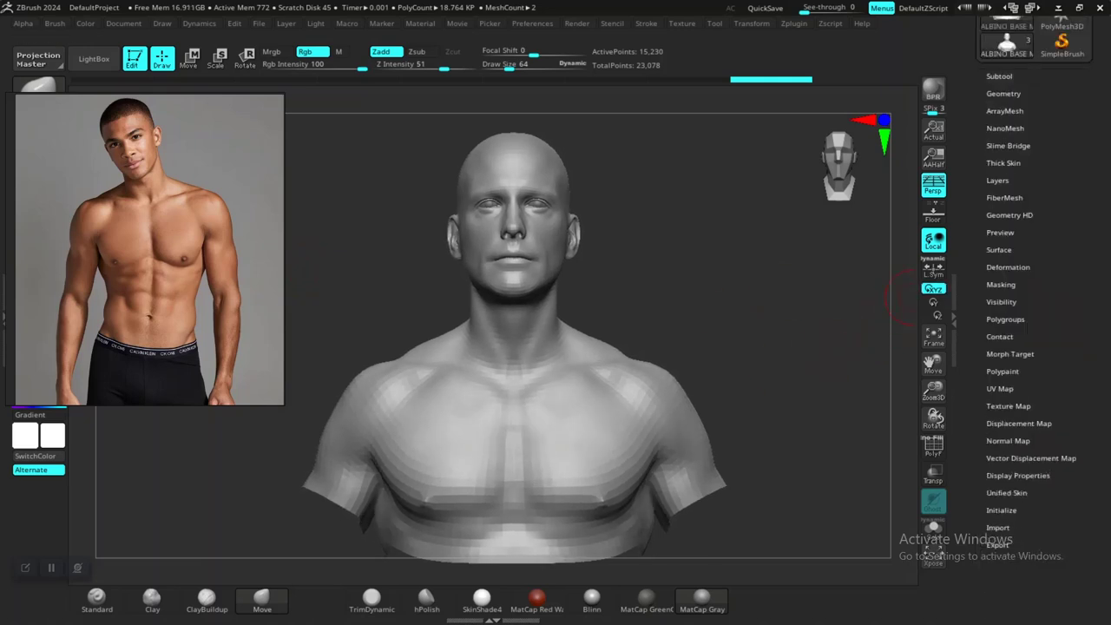
click(1004, 94)
drag(1033, 130, 1032, 157)
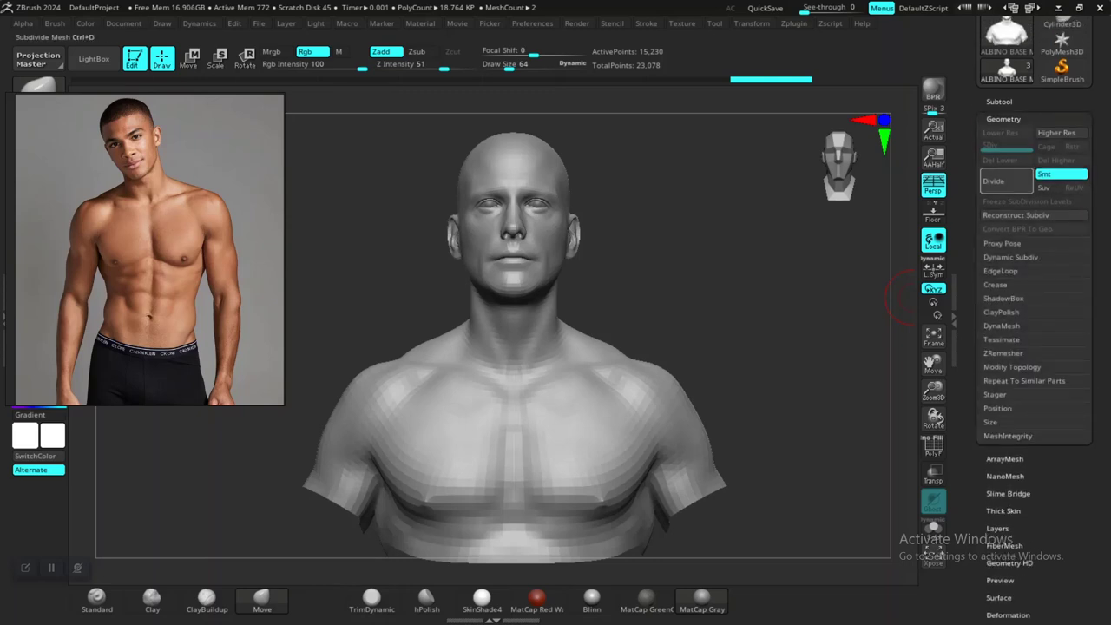
click(1002, 182)
click(1002, 182)
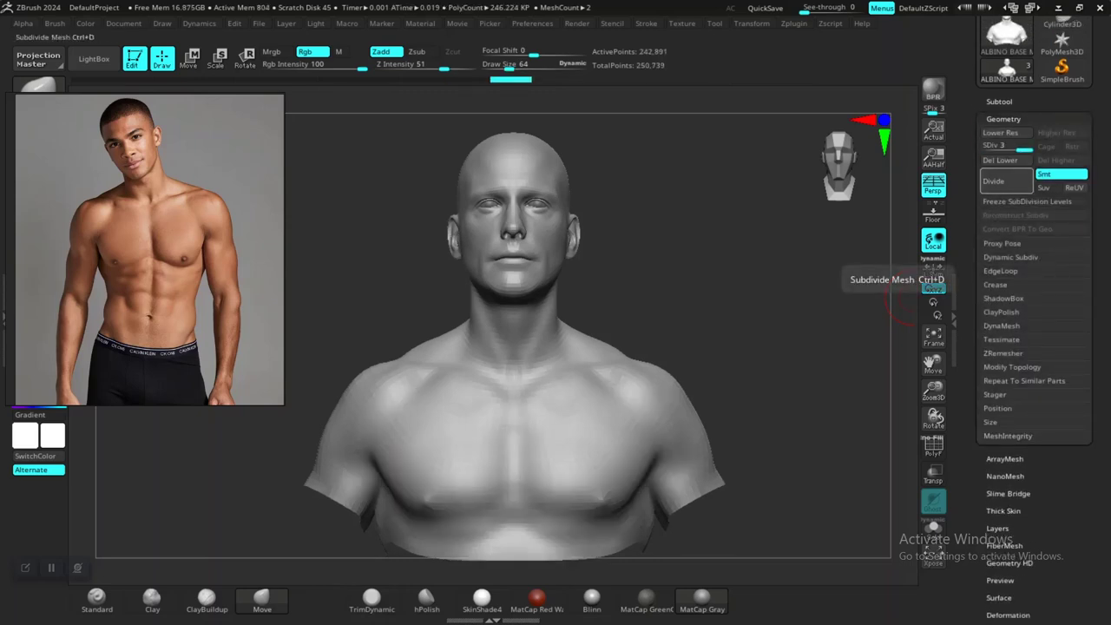
click(1002, 181)
click(1002, 182)
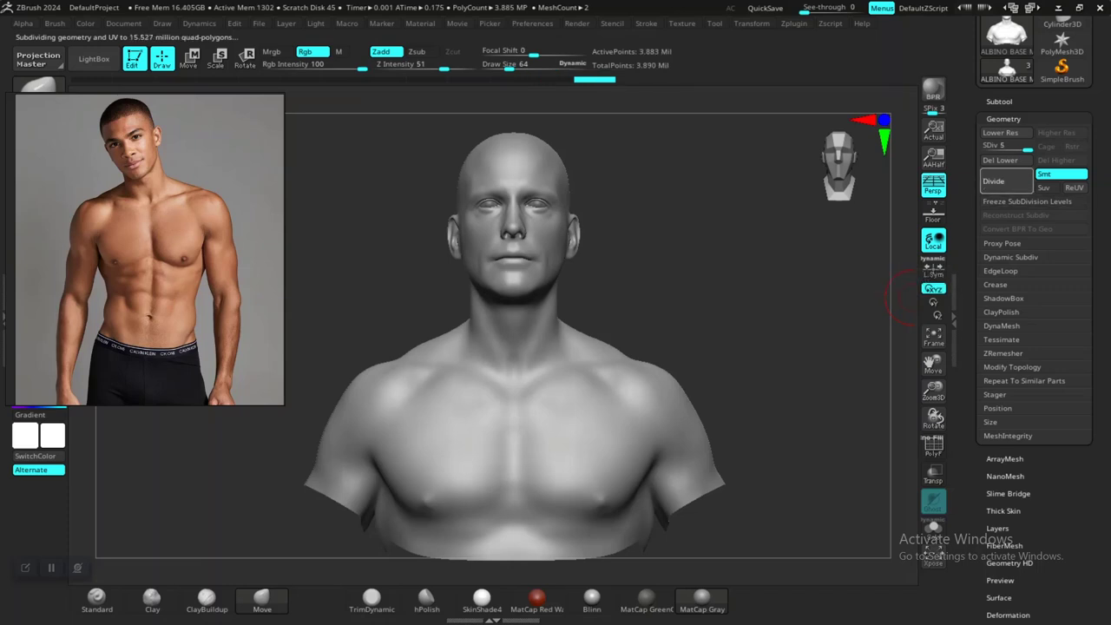
- Reduce the brush draw size to about 36 and move the reference photo clear of the brush settings, with the head in side view
alt+drag(704, 296, 764, 443)
alt+drag(763, 334, 826, 379)
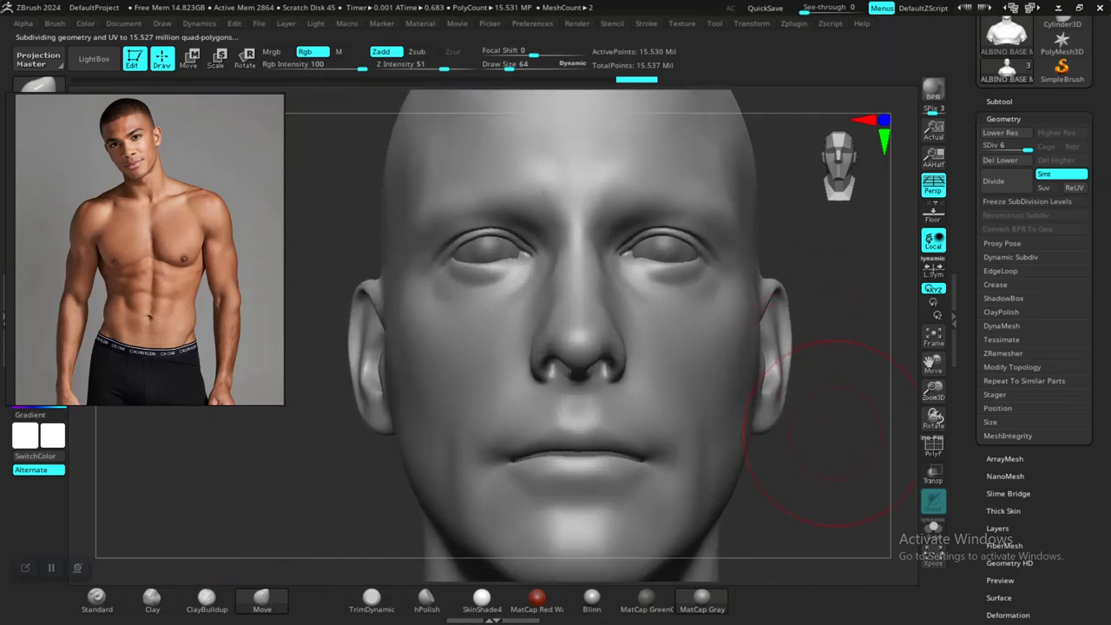
mouse_move(836, 434)
alt+mouse_down()
mouse_move(752, 405)
mouse_move(820, 398)
mouse_move(807, 392)
alt+mouse_up()
key(space)
mouse_move(722, 341)
mouse_down()
mouse_move(711, 342)
mouse_move(708, 316)
mouse_move(726, 397)
mouse_move(694, 380)
mouse_move(742, 348)
mouse_move(753, 408)
mouse_move(785, 351)
mouse_up()
drag(208, 291, 987, 190)
drag(759, 414, 773, 417)
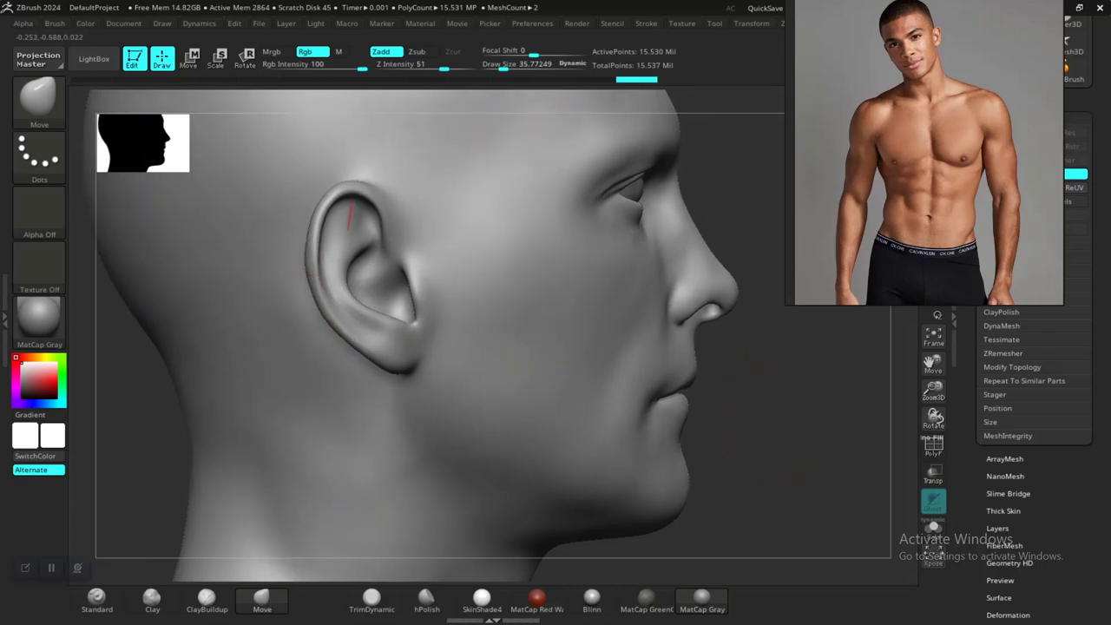
- Choose the Standard brush and load the skin alpha 06.psd from the XYZ 175 SKIN folder femaleFace_20s_01
click(97, 600)
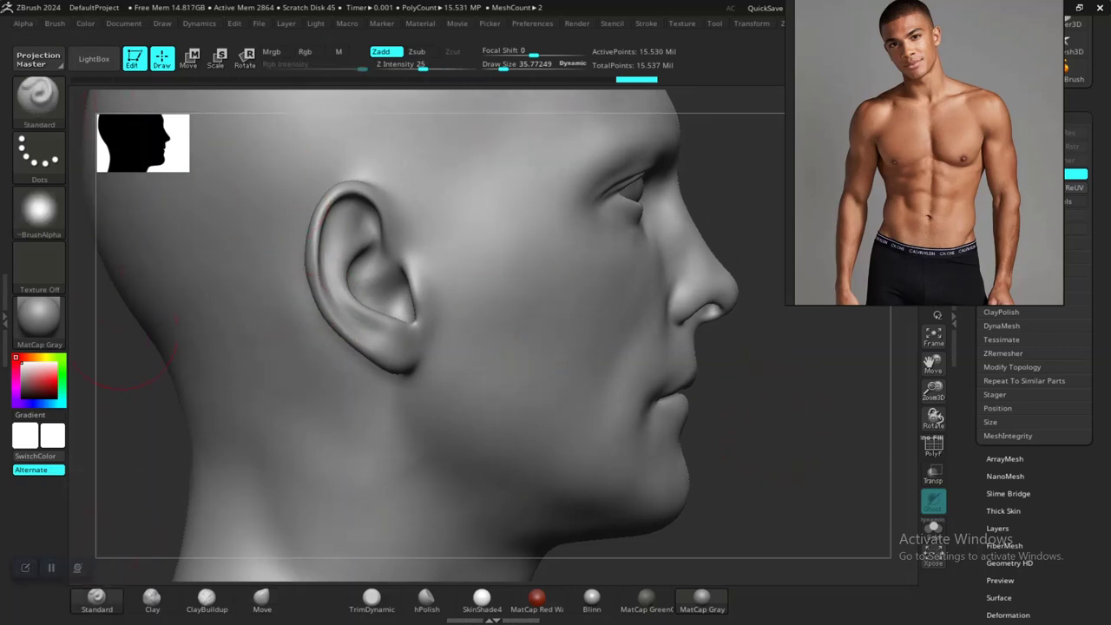
click(94, 59)
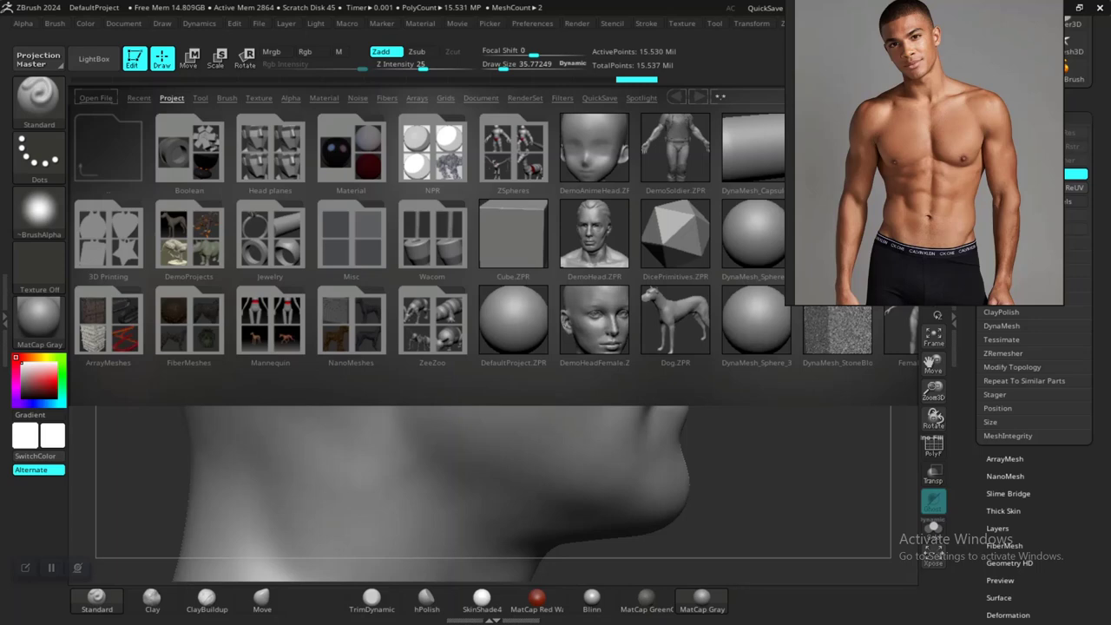
click(290, 98)
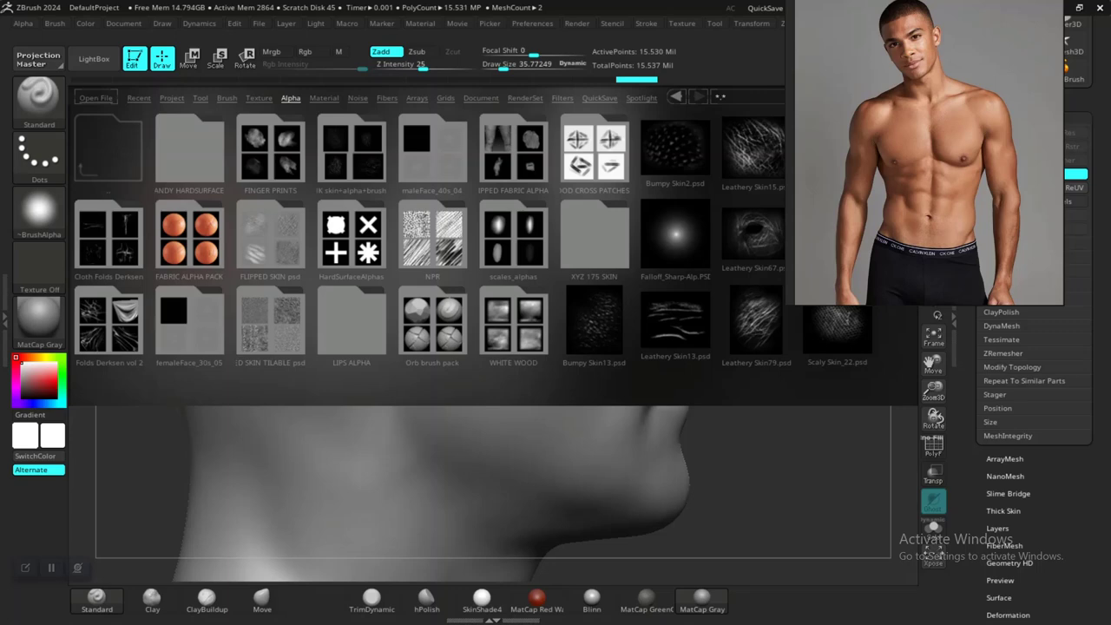
double_click(596, 239)
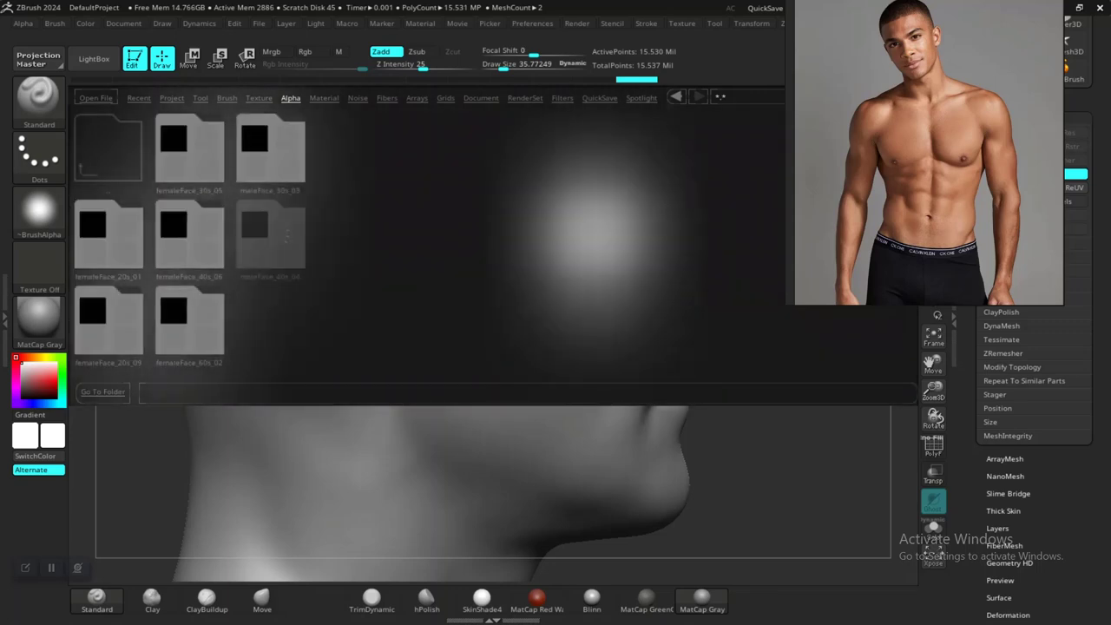
double_click(108, 236)
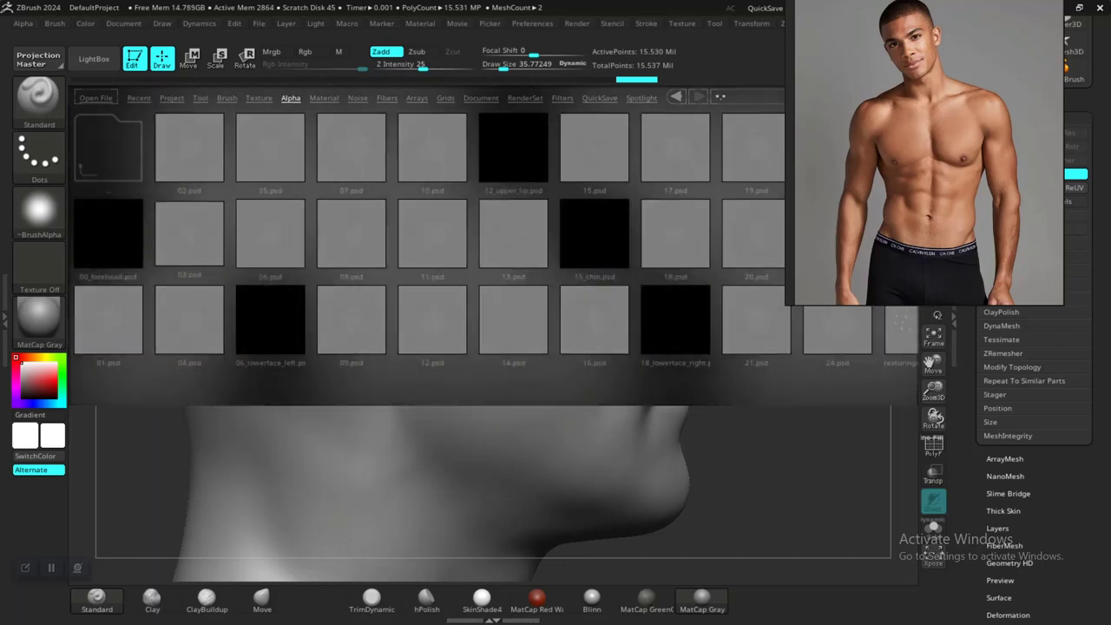
double_click(270, 235)
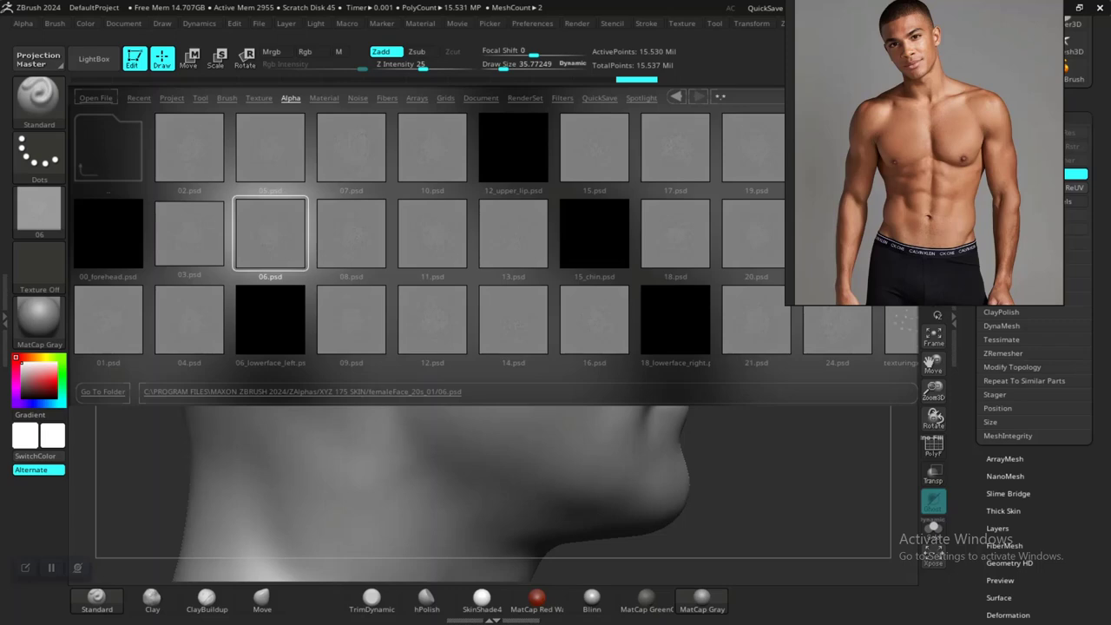
click(94, 58)
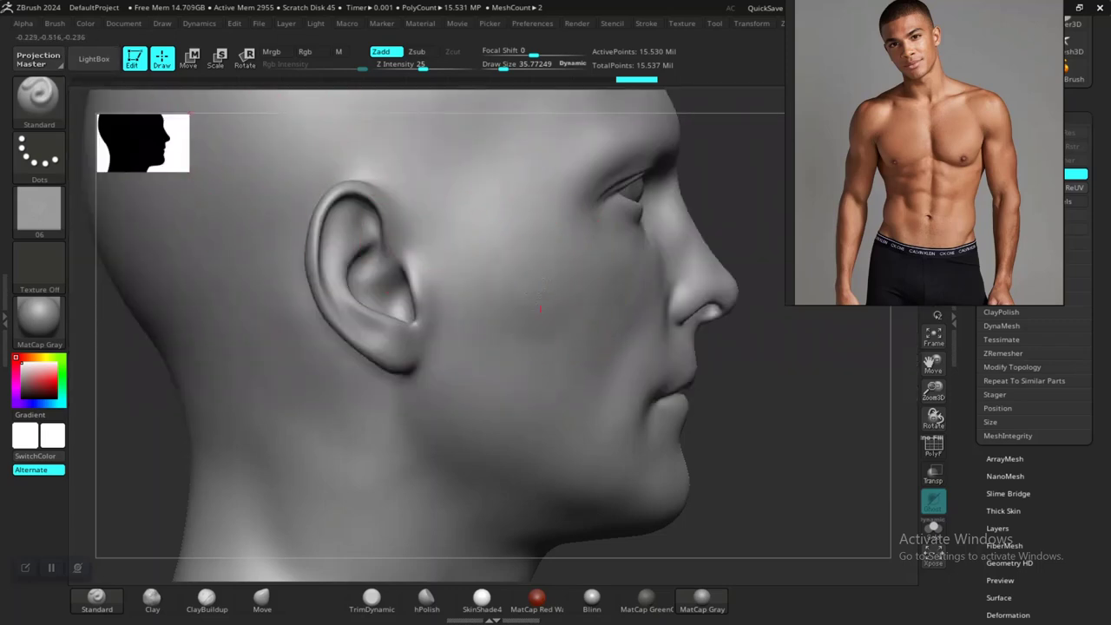
- Undo the test stroke on the cheek and switch the brush's stroke type to DragRect
key(ctrl)
key(ctrl+z)
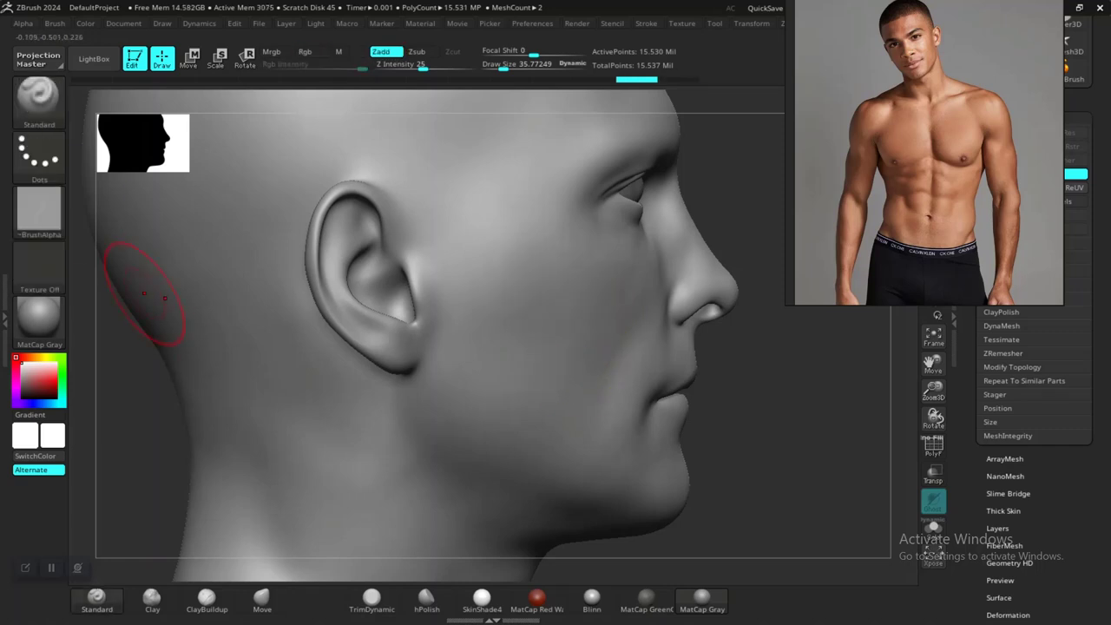
click(39, 158)
click(168, 171)
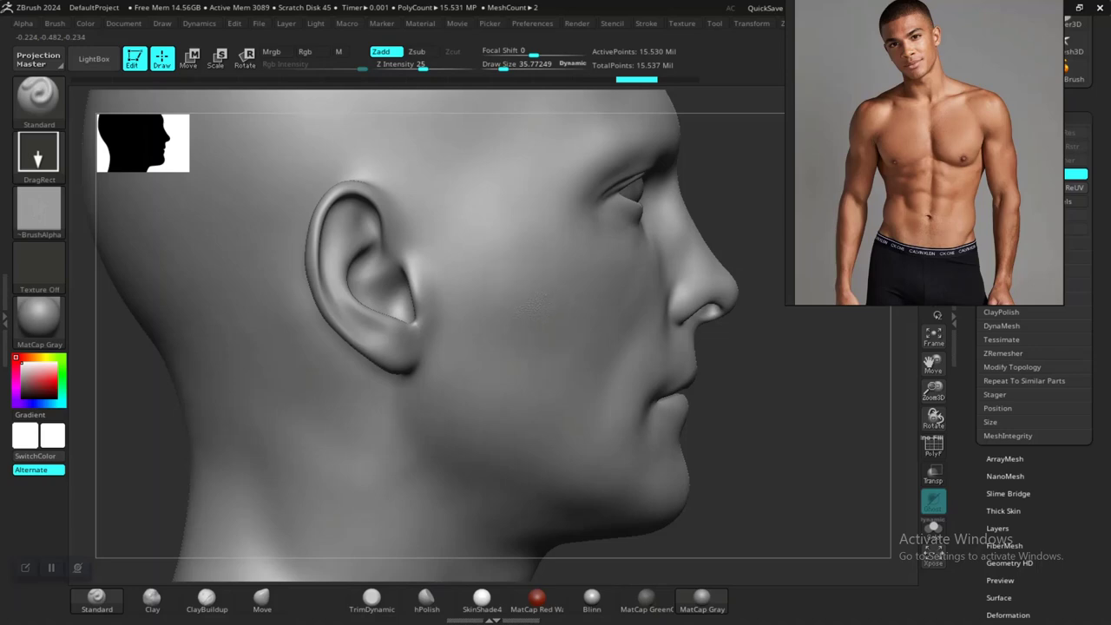
- Try stamping the skin alpha onto the cheek, inspect the pore detail up close, and undo the stamp
drag(564, 378, 579, 413)
mouse_move(889, 353)
alt+mouse_down()
mouse_move(773, 372)
mouse_move(819, 479)
mouse_move(825, 464)
alt+mouse_up()
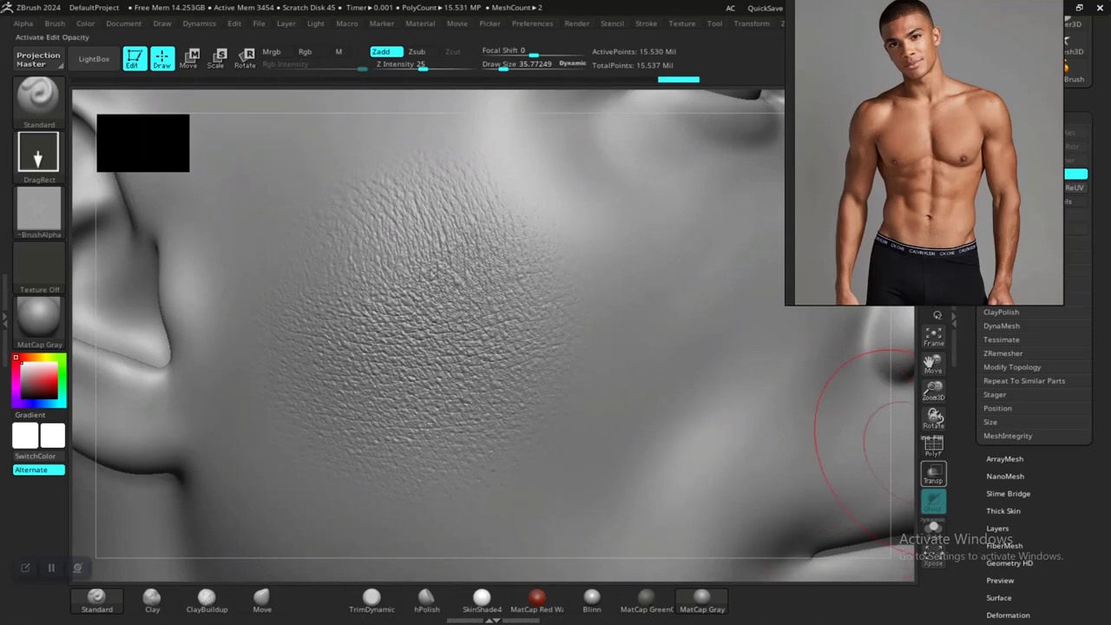
drag(934, 420, 981, 415)
drag(755, 398, 780, 388)
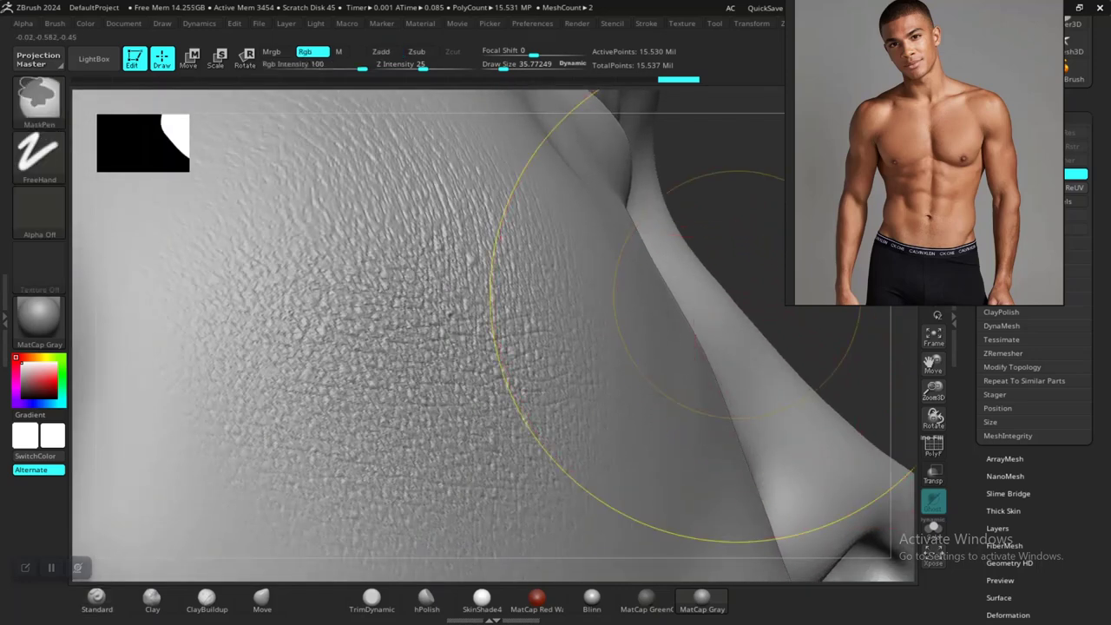
key(ctrl+z)
- Set the Z Intensity to 35, try a skin alpha stamp on the cheek near the ear, and undo it
drag(423, 66, 432, 66)
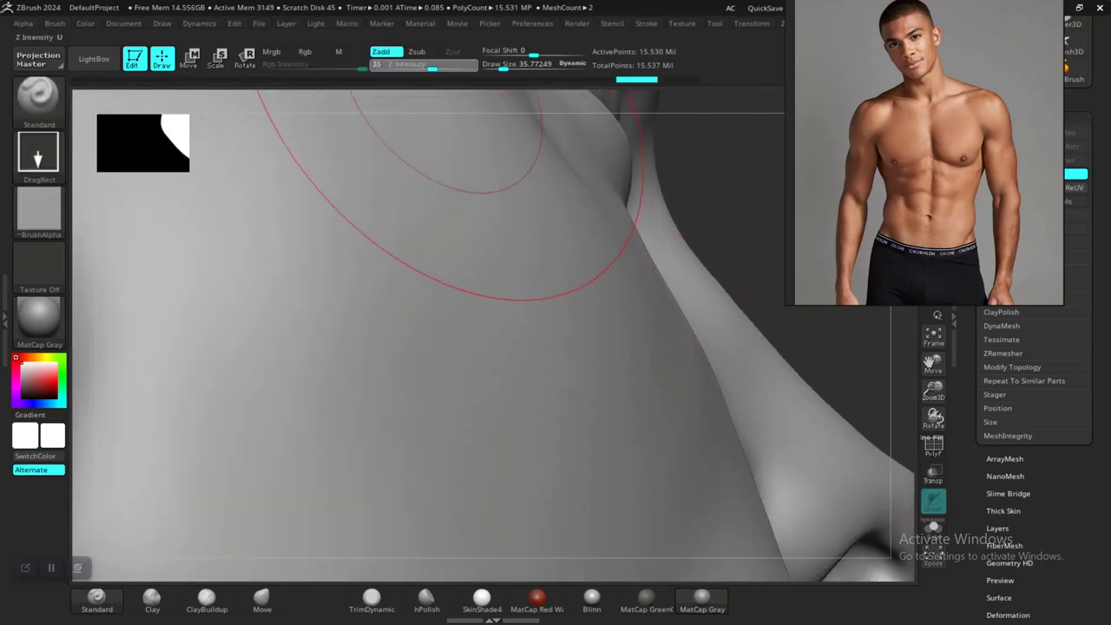
drag(386, 324, 579, 524)
mouse_move(710, 216)
alt+mouse_down()
mouse_move(781, 205)
mouse_move(772, 261)
mouse_move(695, 260)
mouse_move(685, 238)
alt+mouse_up()
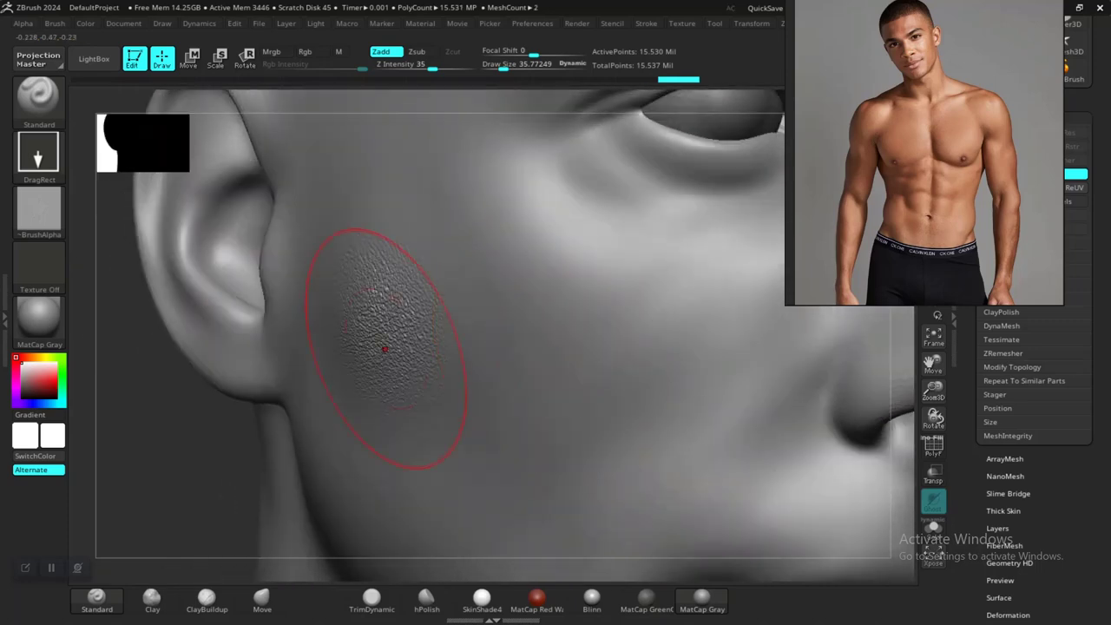
drag(213, 465, 364, 457)
drag(643, 442, 738, 408)
mouse_move(701, 475)
mouse_down()
mouse_move(676, 408)
mouse_move(578, 416)
mouse_up()
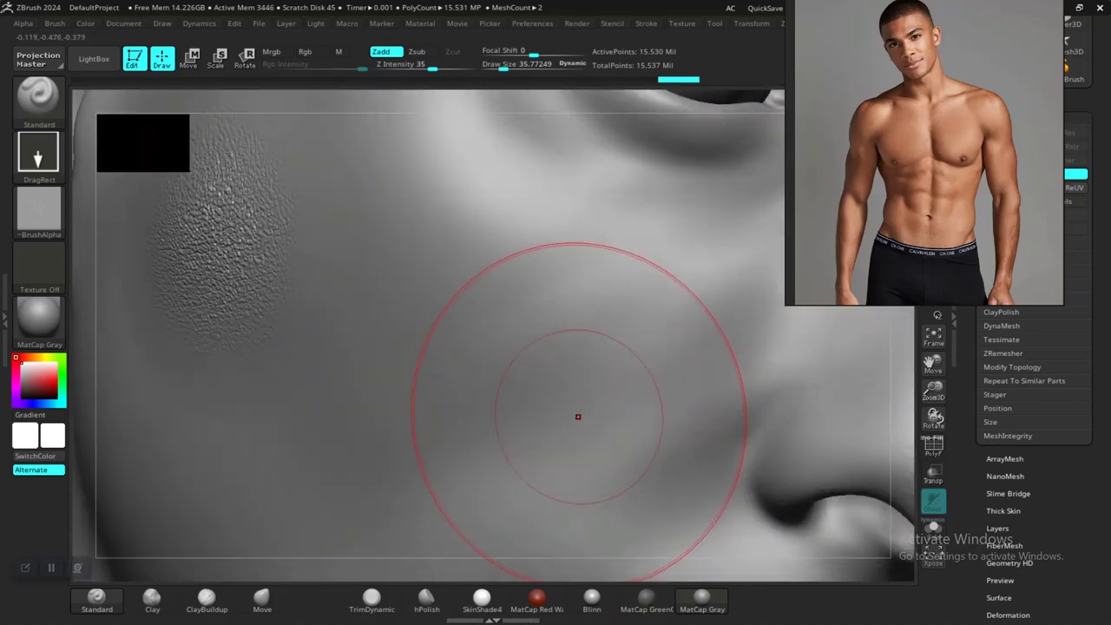
key(ctrl)
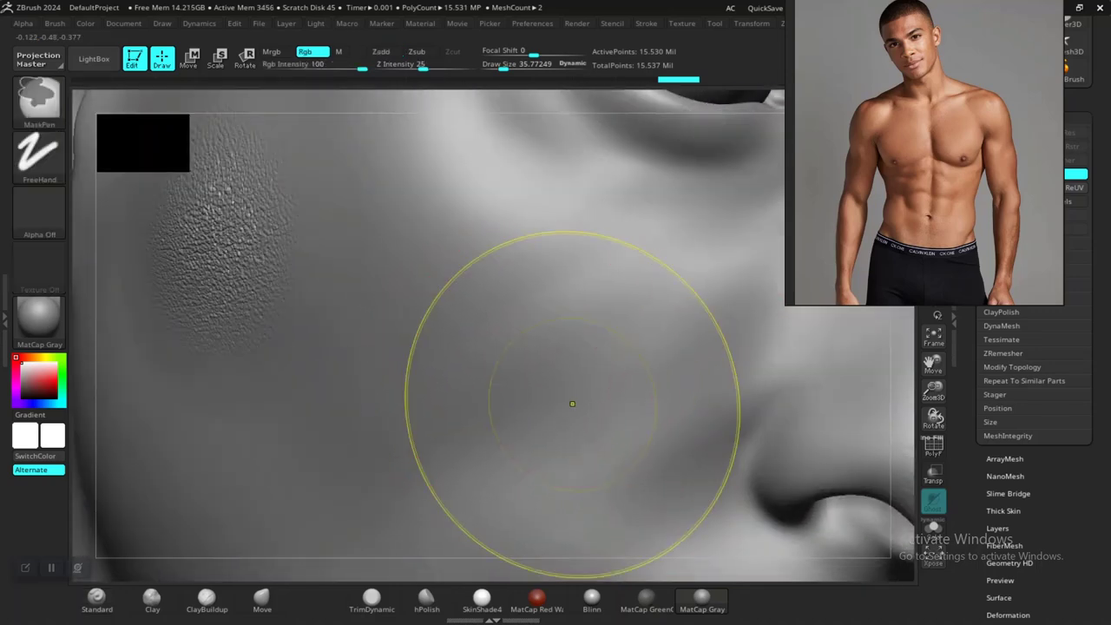
key(ctrl+z)
- Add a new sculpting layer to the bust and name it PRIMARY FORMS
key(f)
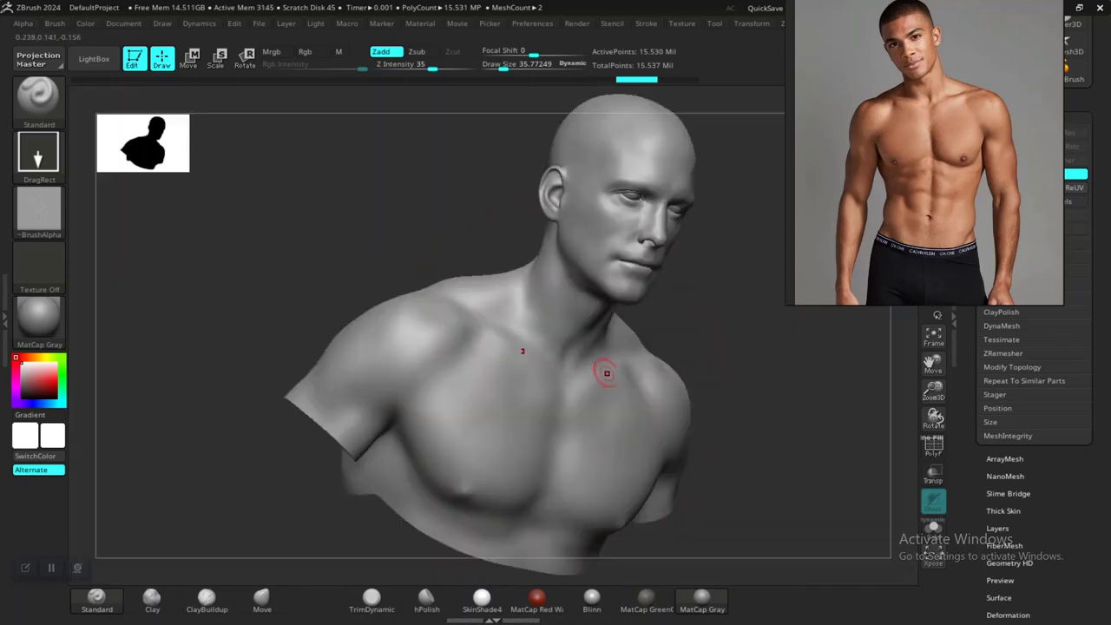
mouse_move(745, 394)
mouse_down()
mouse_move(719, 309)
mouse_move(611, 315)
mouse_move(689, 318)
mouse_up()
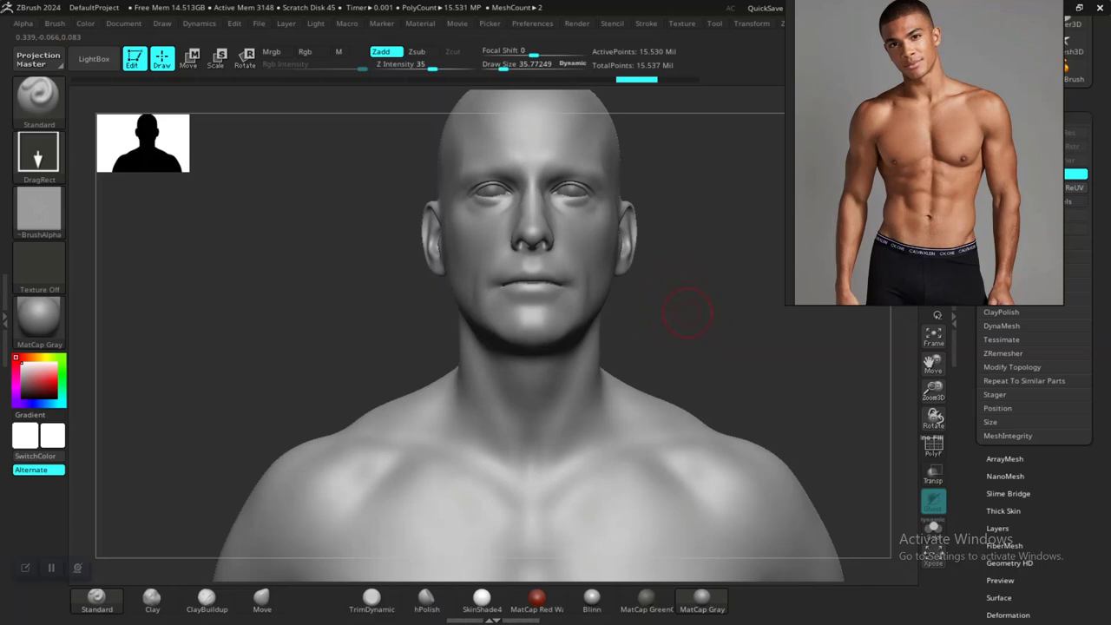
alt+drag(689, 314, 657, 356)
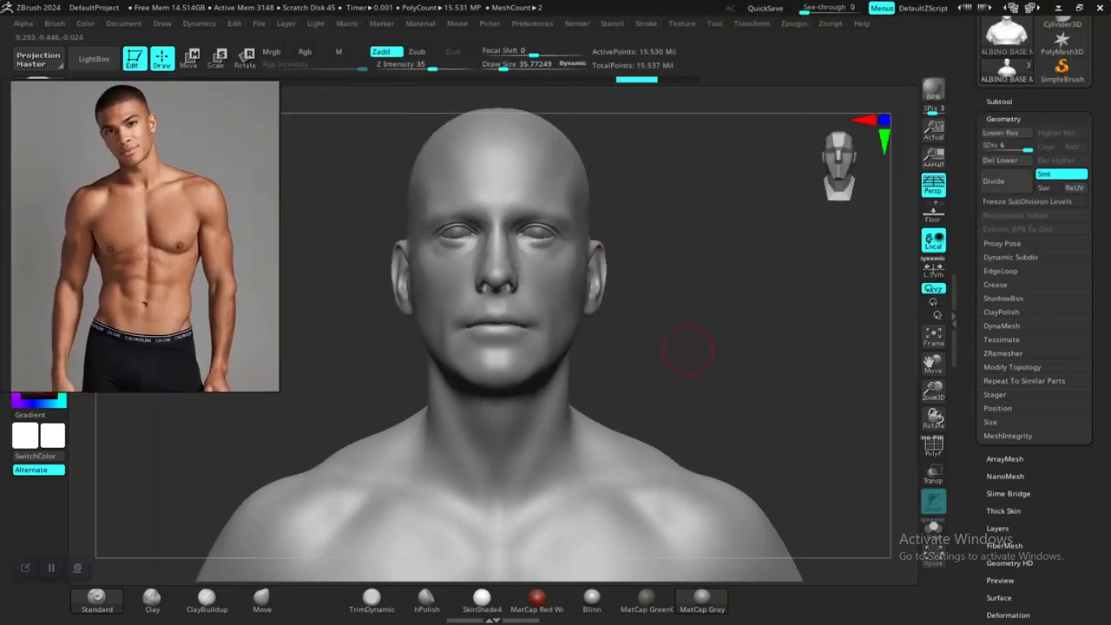
alt+drag(685, 353, 717, 324)
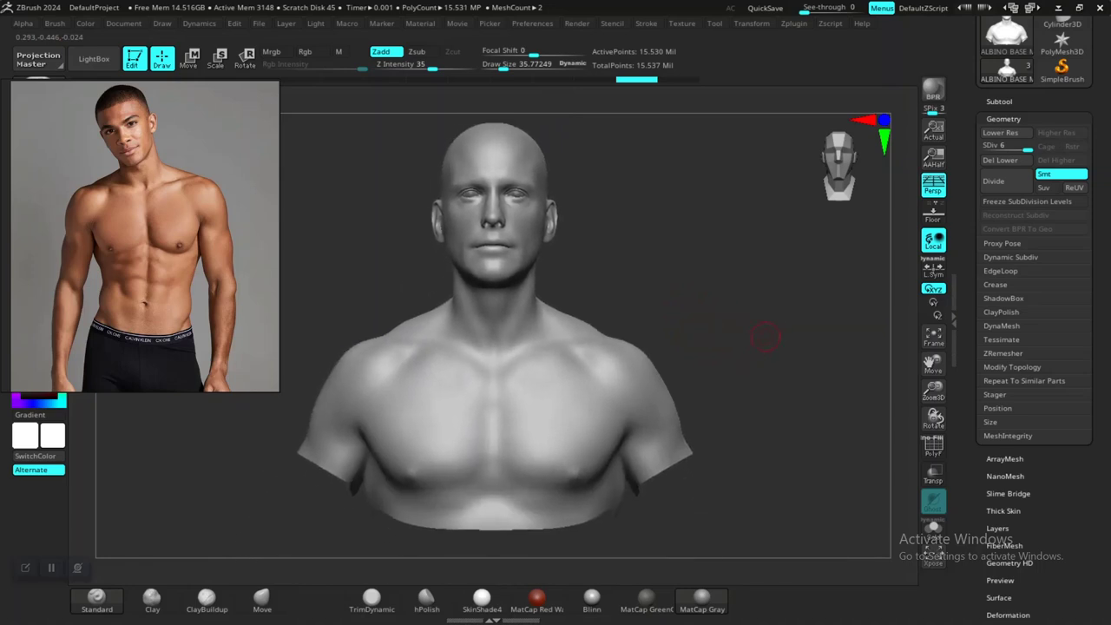
drag(1081, 521, 1094, 345)
click(997, 288)
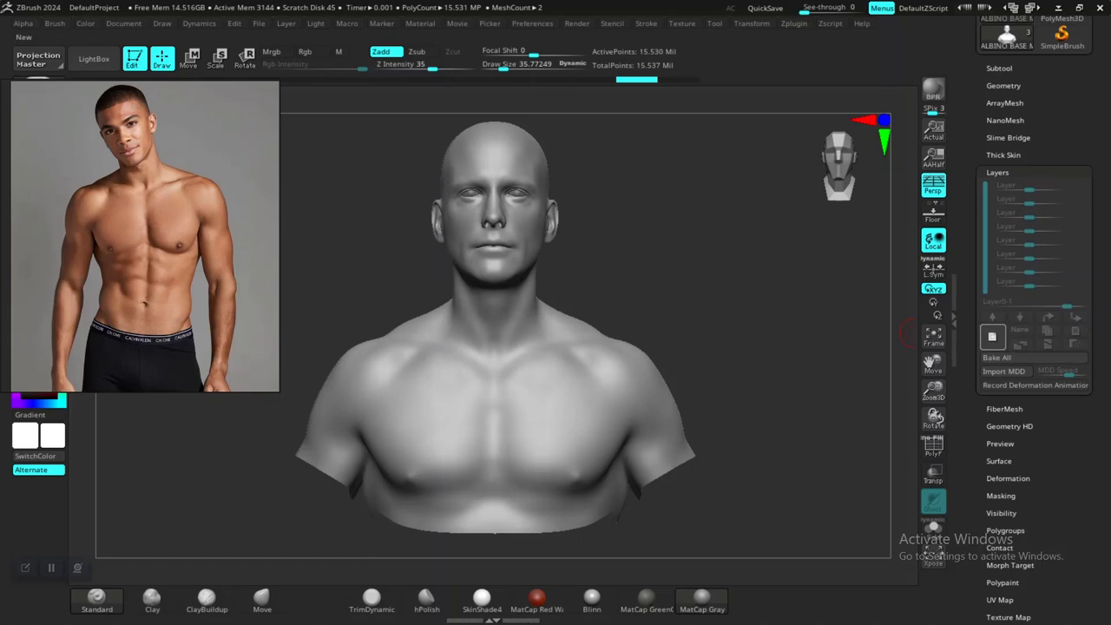
click(992, 337)
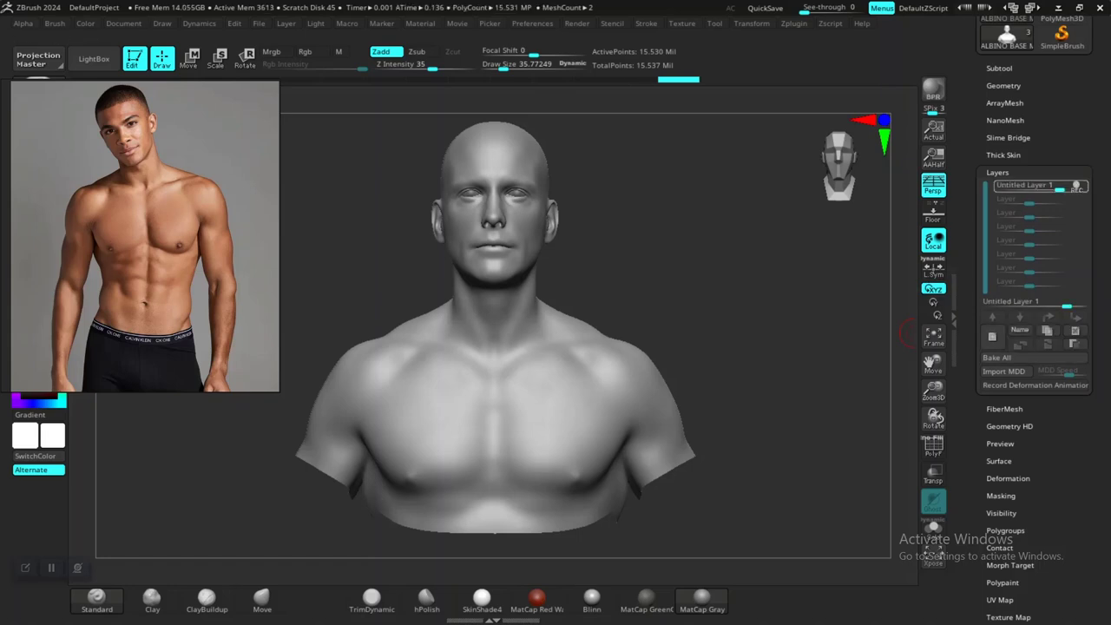
click(1020, 330)
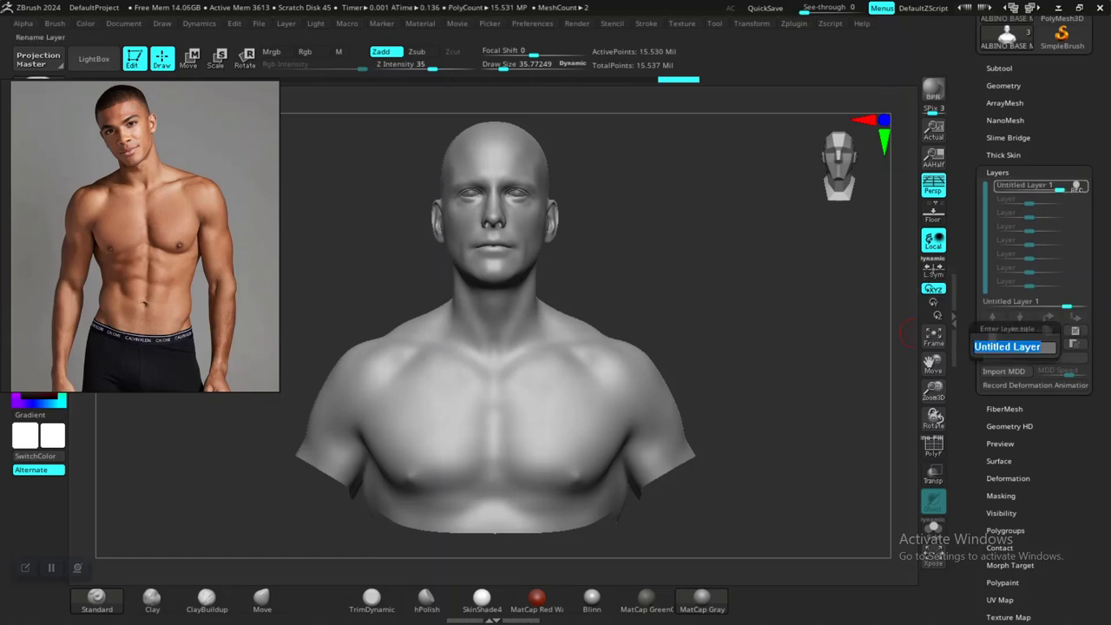
text(PRIMARY)
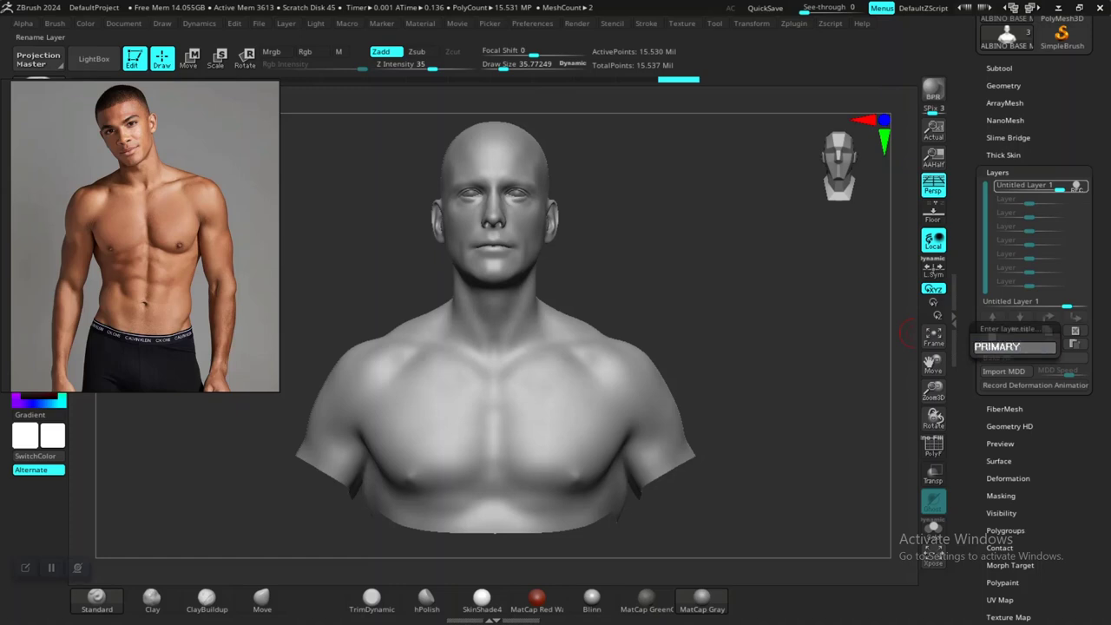
text( FORMS)
key(Return)
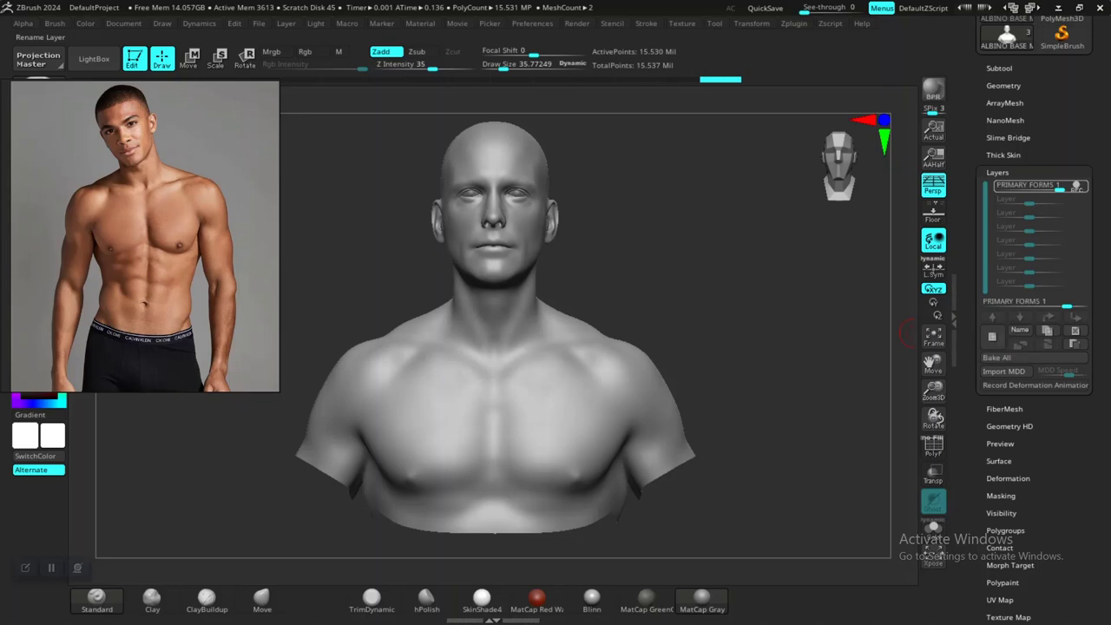
- Step the bust down to its lowest subdivision level and check its shape from the front and back
mouse_move(633, 309)
alt+mouse_down()
mouse_move(636, 321)
mouse_move(702, 327)
alt+mouse_up()
key(shift+d)
key(shift+d)
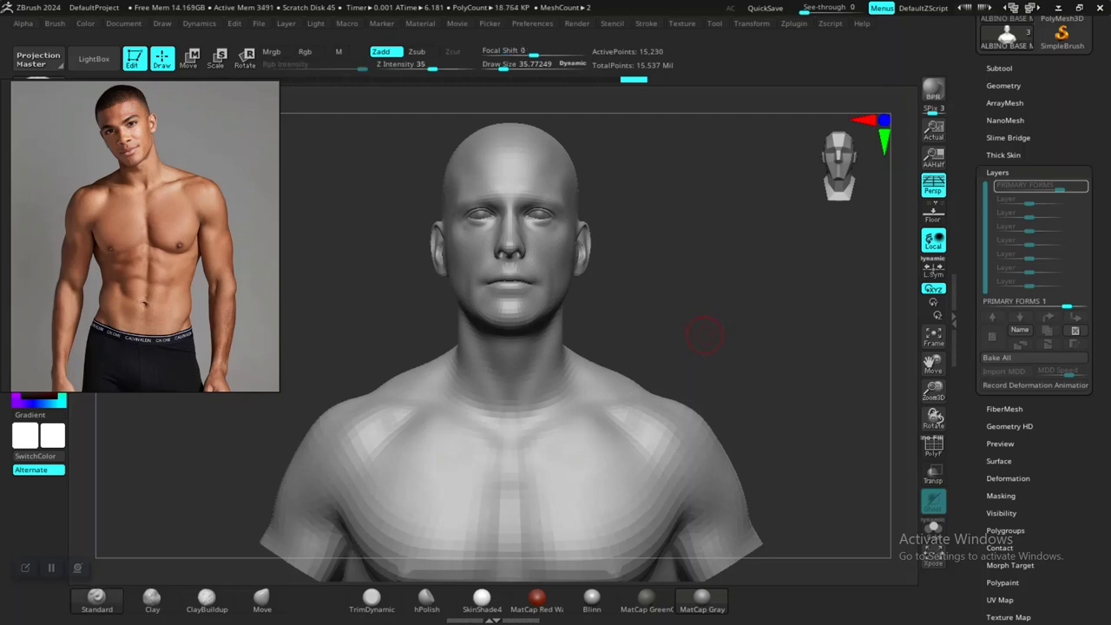
mouse_move(697, 328)
alt+mouse_down()
mouse_move(726, 329)
mouse_move(712, 306)
alt+mouse_up()
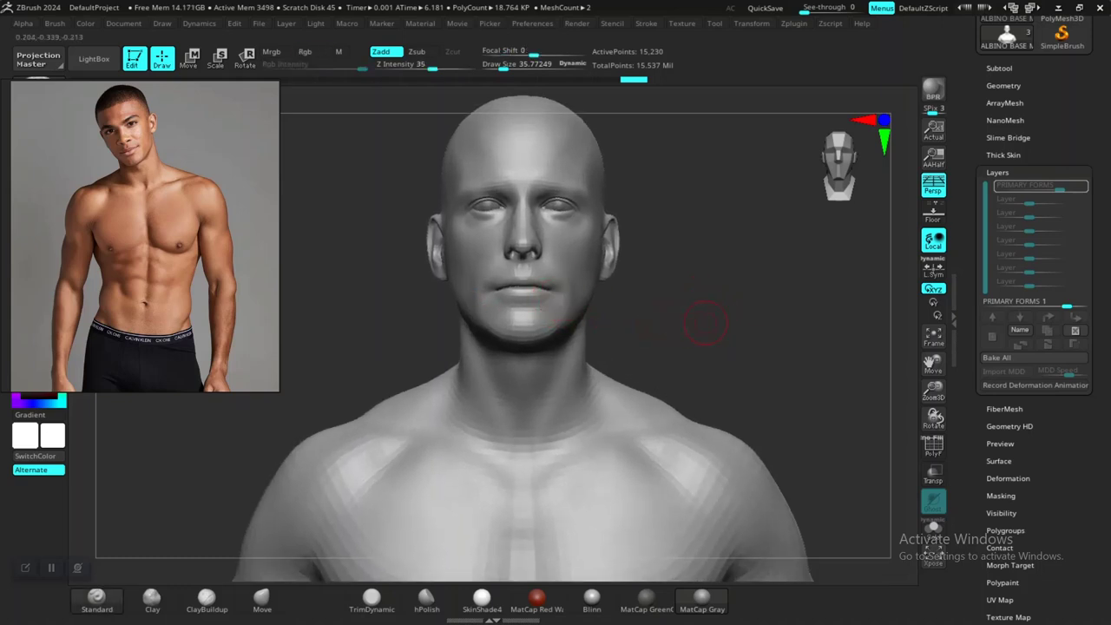
key(f)
drag(662, 308, 486, 288)
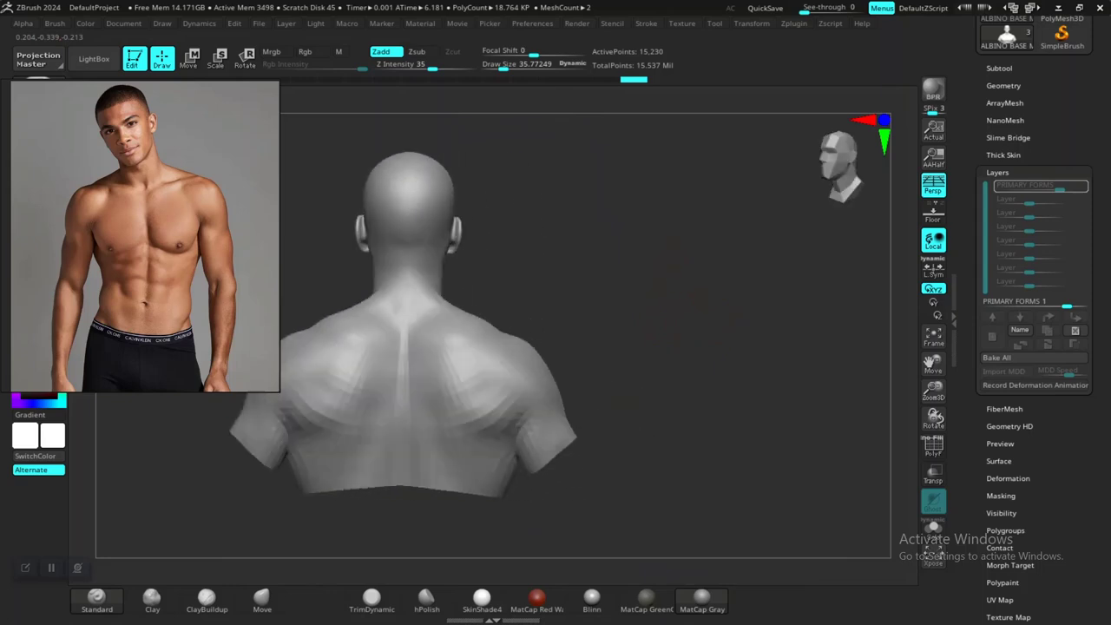
- Compare the bust's back view with perspective switched off and back on
mouse_move(555, 294)
mouse_down()
mouse_move(519, 296)
mouse_move(656, 294)
mouse_move(676, 319)
mouse_move(708, 289)
mouse_move(665, 281)
mouse_up()
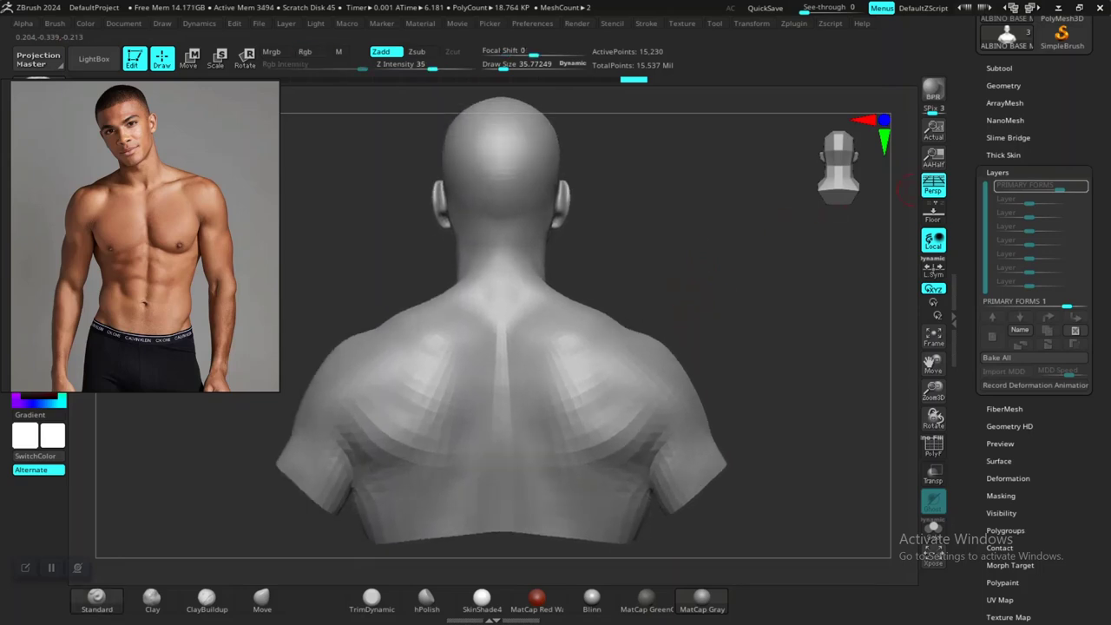
click(933, 184)
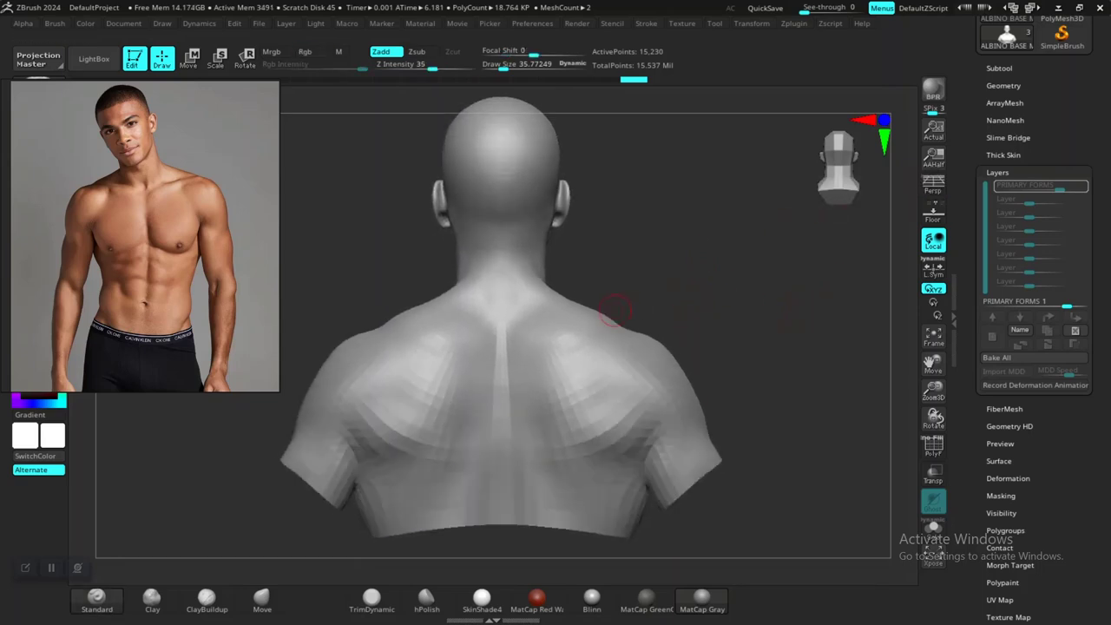
key(p)
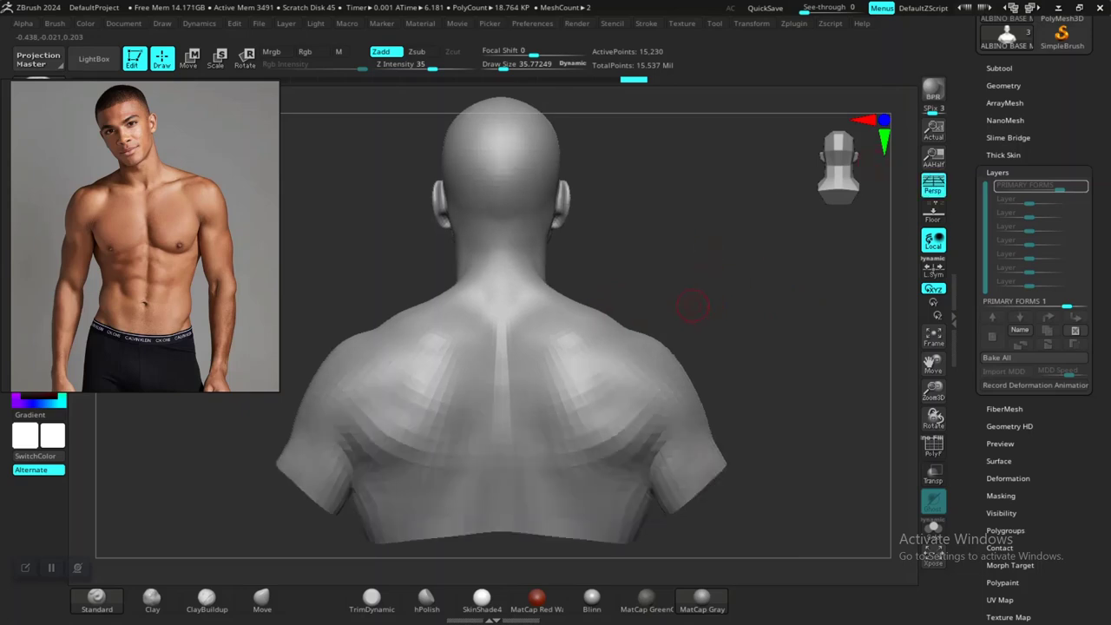
- Turn on double-sided display for the bust's open underside and check the model from the front
drag(692, 305, 713, 236)
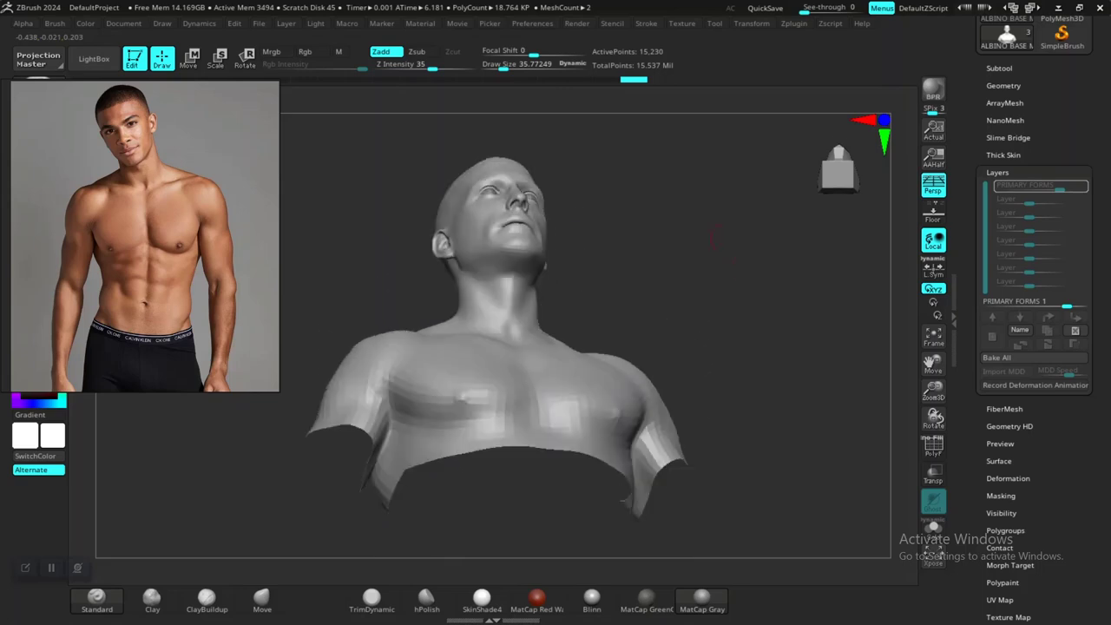
drag(1089, 530, 1089, 44)
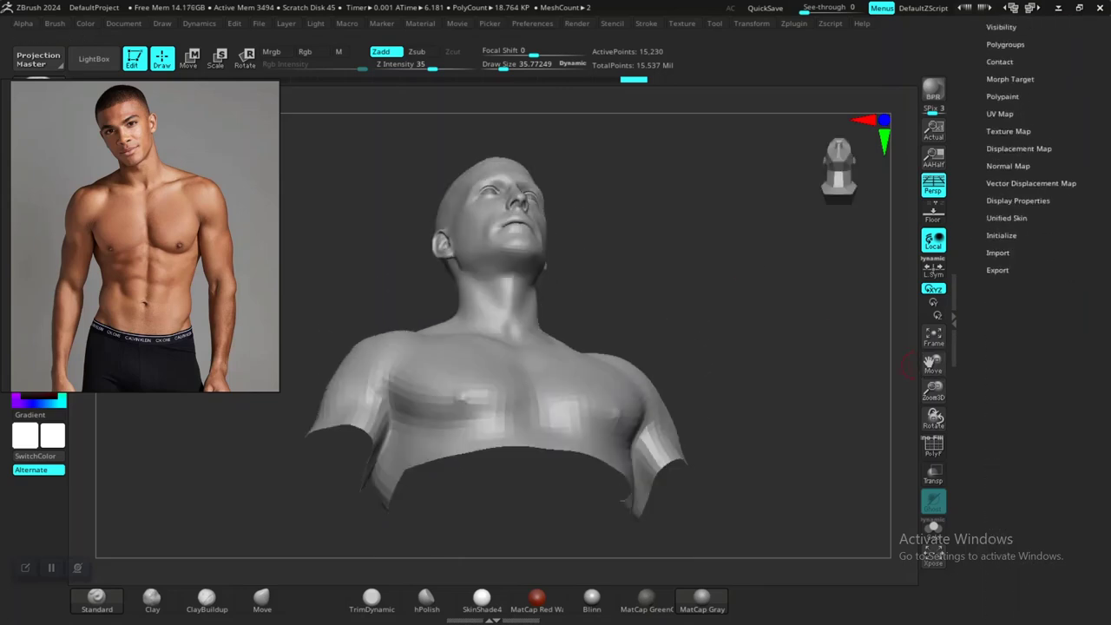
click(1018, 200)
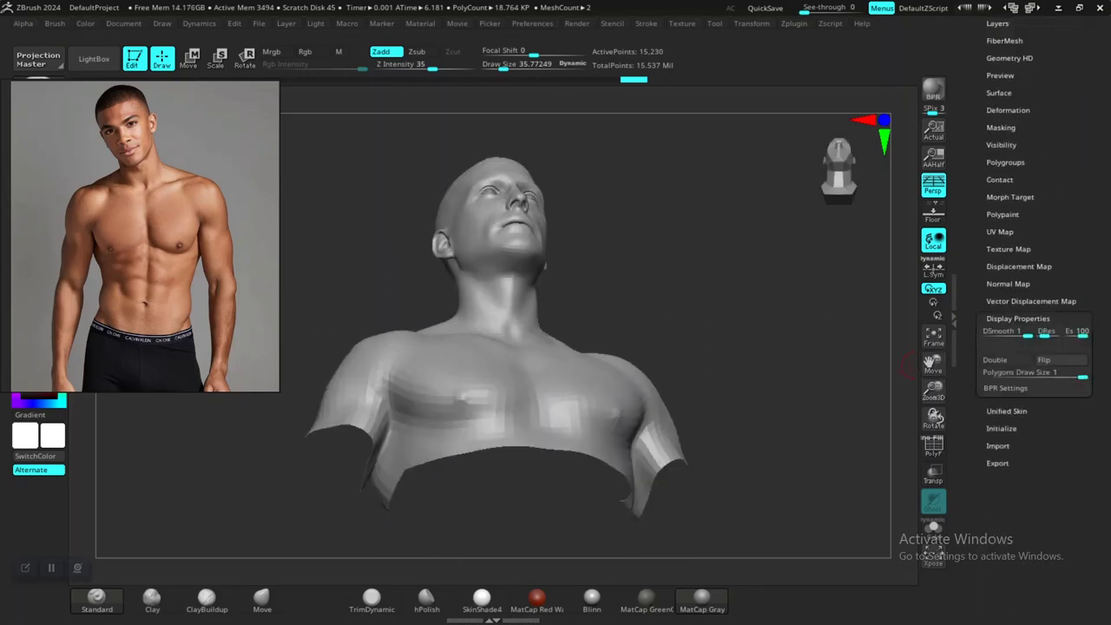
click(1003, 360)
drag(706, 347, 744, 365)
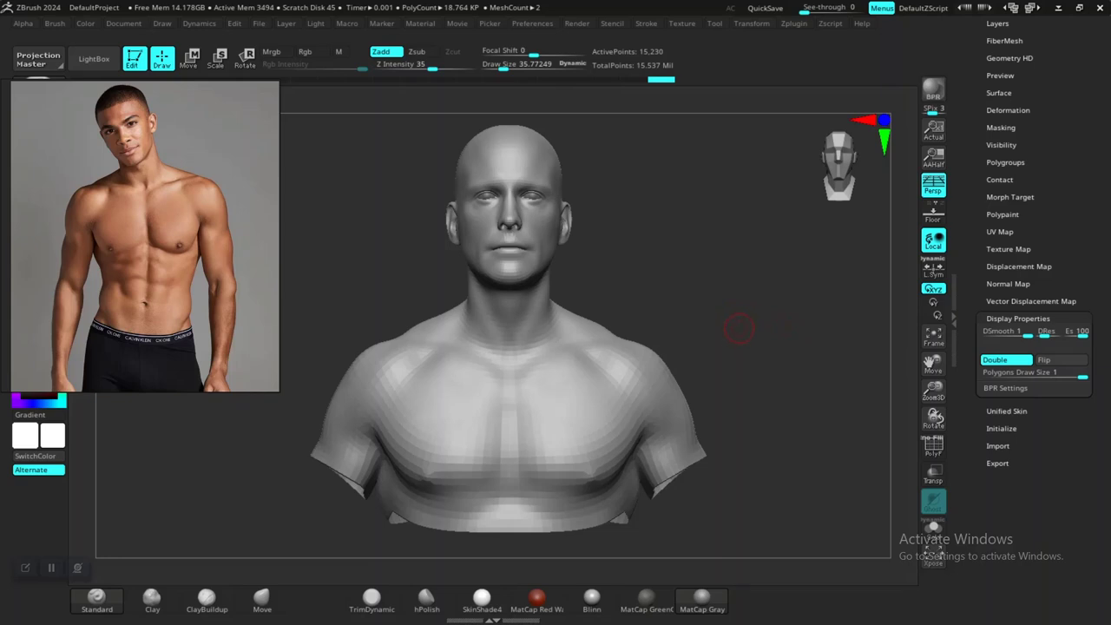
alt+drag(739, 329, 746, 314)
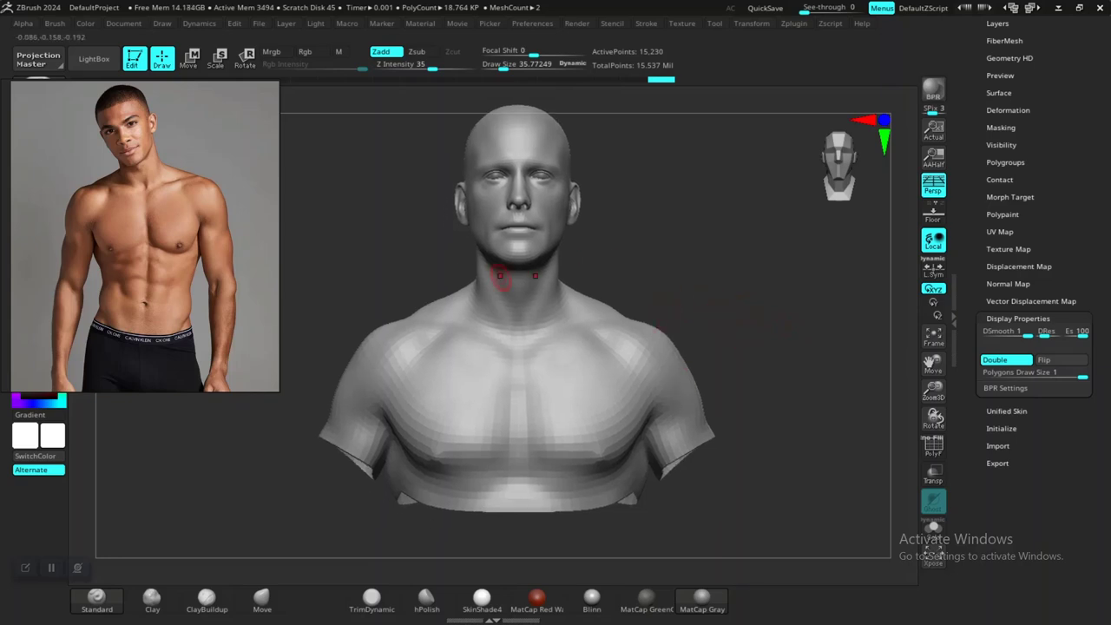
- Move the reference photo clear of the brush settings and give the Standard brush Alpha 42 with the Dots stroke
right_drag(199, 300, 976, 264)
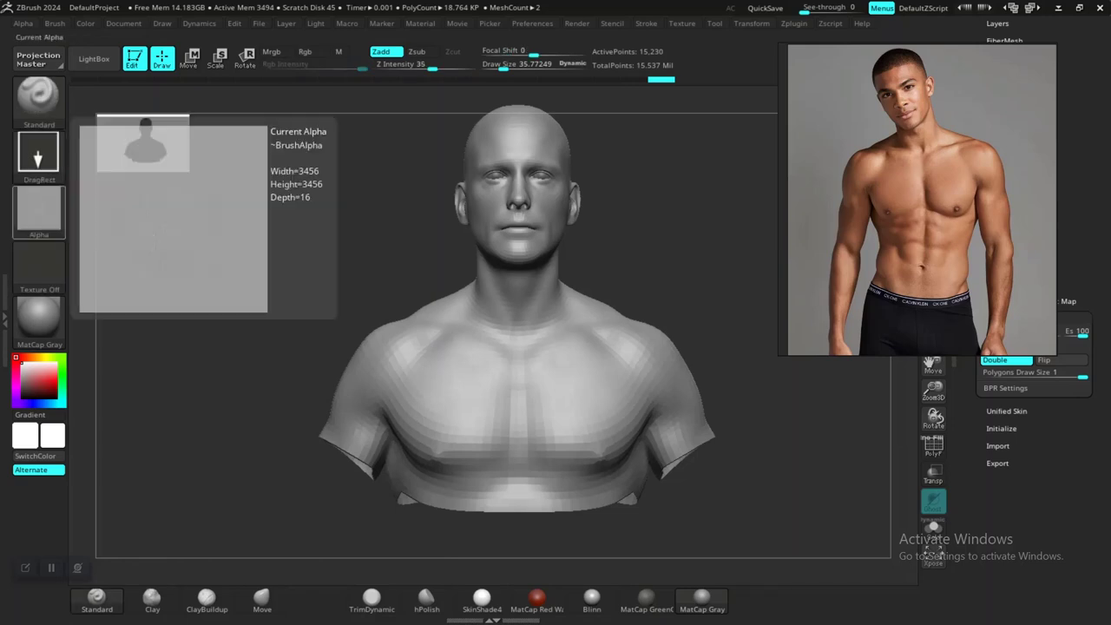
click(38, 209)
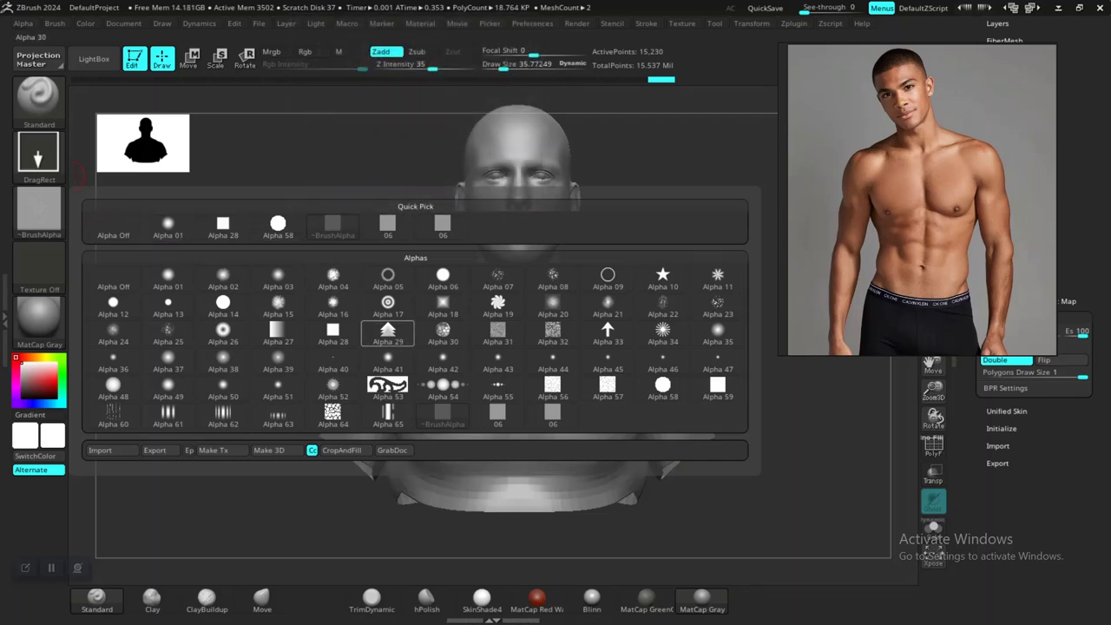
click(443, 358)
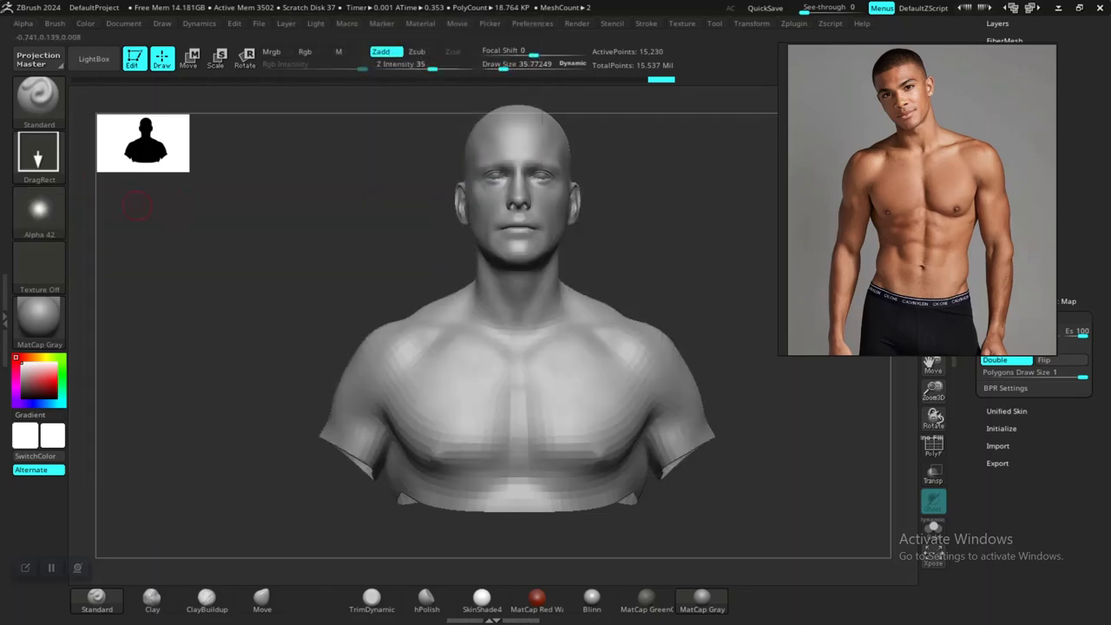
mouse_move(247, 243)
alt+mouse_down()
mouse_move(244, 279)
mouse_move(243, 260)
alt+mouse_up()
click(39, 154)
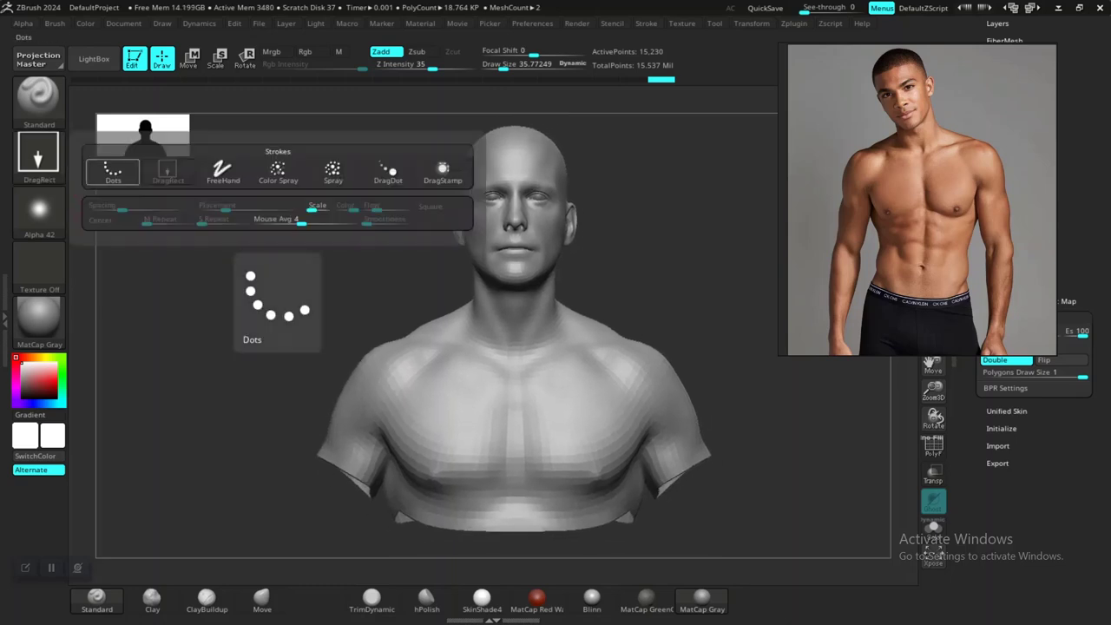
click(112, 172)
- Switch the masking brush to MaskLasso and try masking the bust from the shoulders down
key(ctrl)
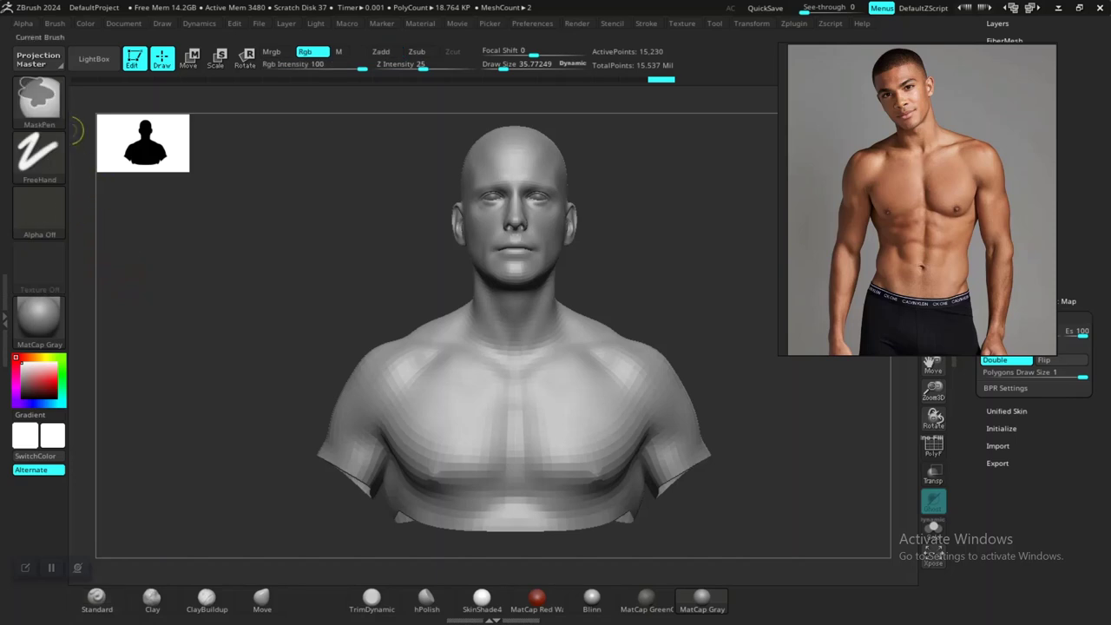
ctrl+click(39, 102)
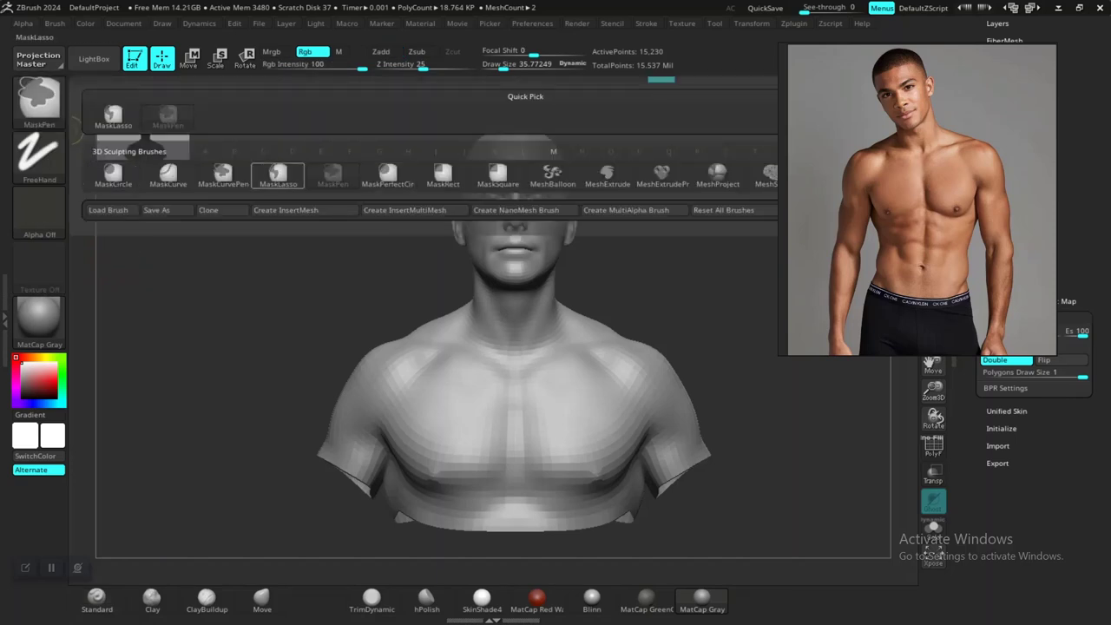
ctrl+click(278, 176)
mouse_move(240, 347)
ctrl+mouse_down()
mouse_move(256, 471)
mouse_move(557, 581)
mouse_move(880, 497)
mouse_move(809, 345)
mouse_move(721, 308)
mouse_move(808, 347)
ctrl+mouse_up()
right_drag(846, 276, 981, 226)
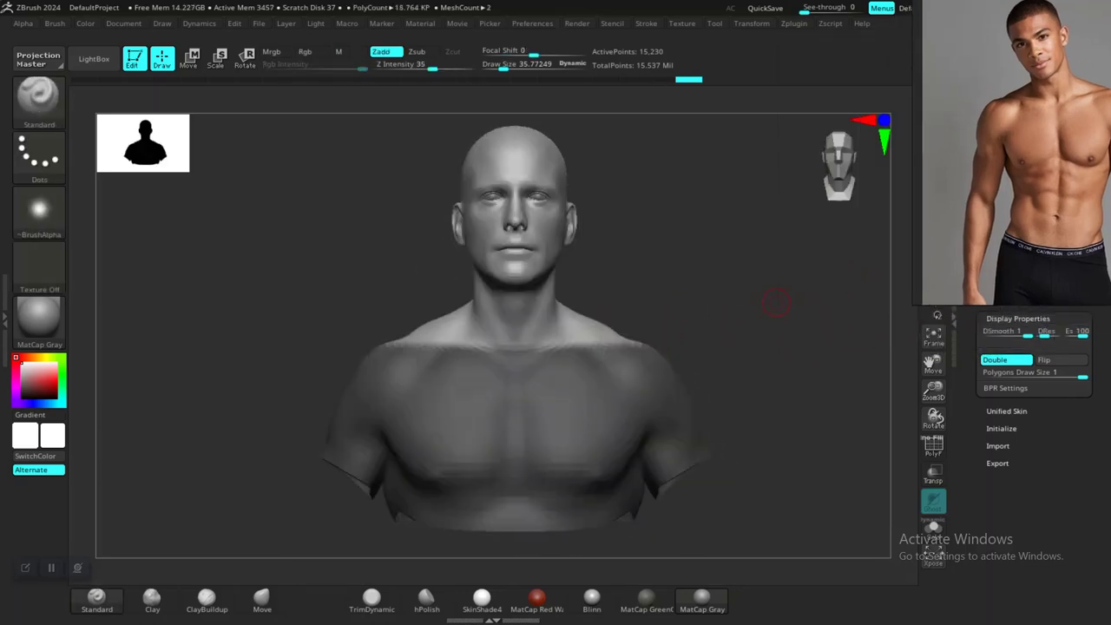
- Clear the mask and lasso a mask around the torso and arms up to the base of the neck
alt+drag(714, 312, 701, 319)
ctrl+drag(778, 379, 751, 453)
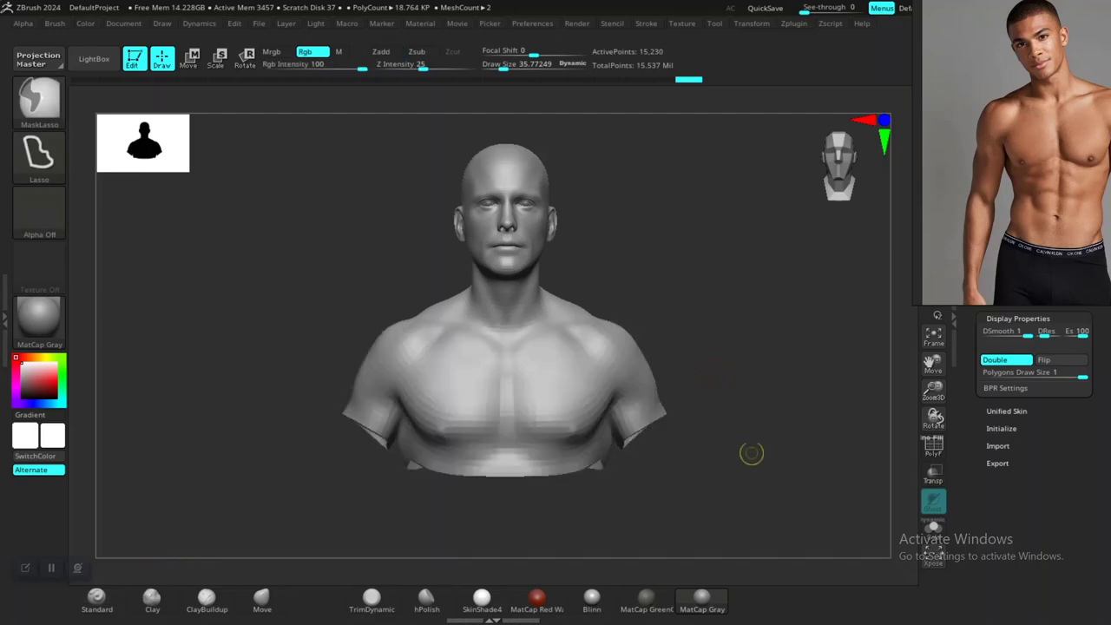
mouse_move(819, 375)
ctrl+mouse_down()
mouse_move(553, 532)
mouse_move(330, 492)
mouse_move(282, 360)
mouse_move(334, 288)
mouse_move(379, 276)
ctrl+mouse_up()
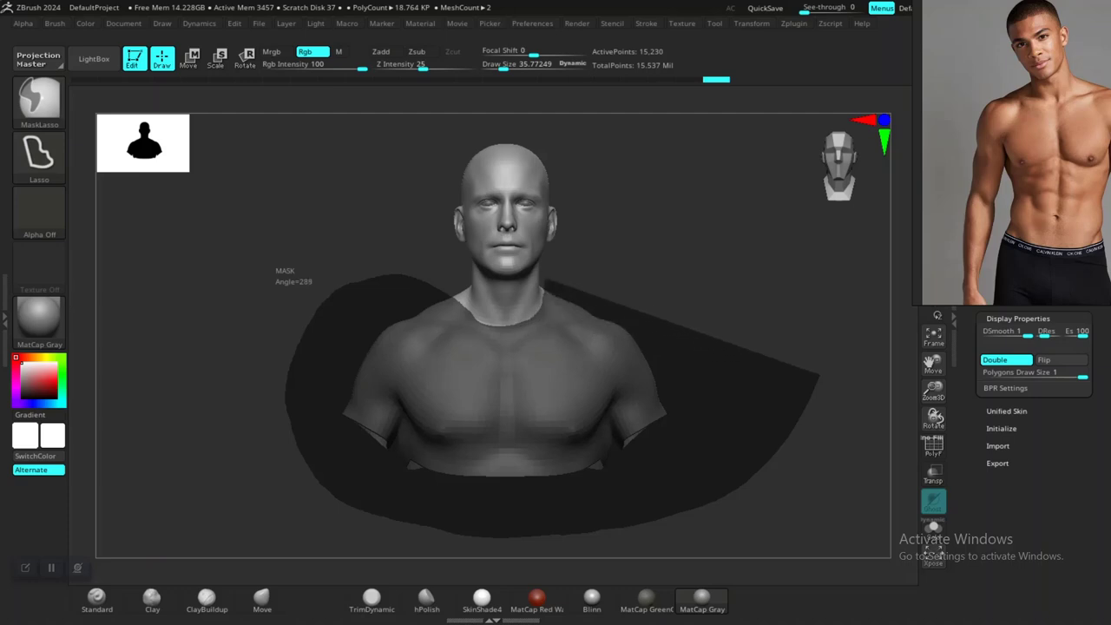
ctrl+drag(545, 280, 824, 330)
ctrl+right_drag(596, 310, 654, 385)
alt+right_drag(767, 366, 717, 312)
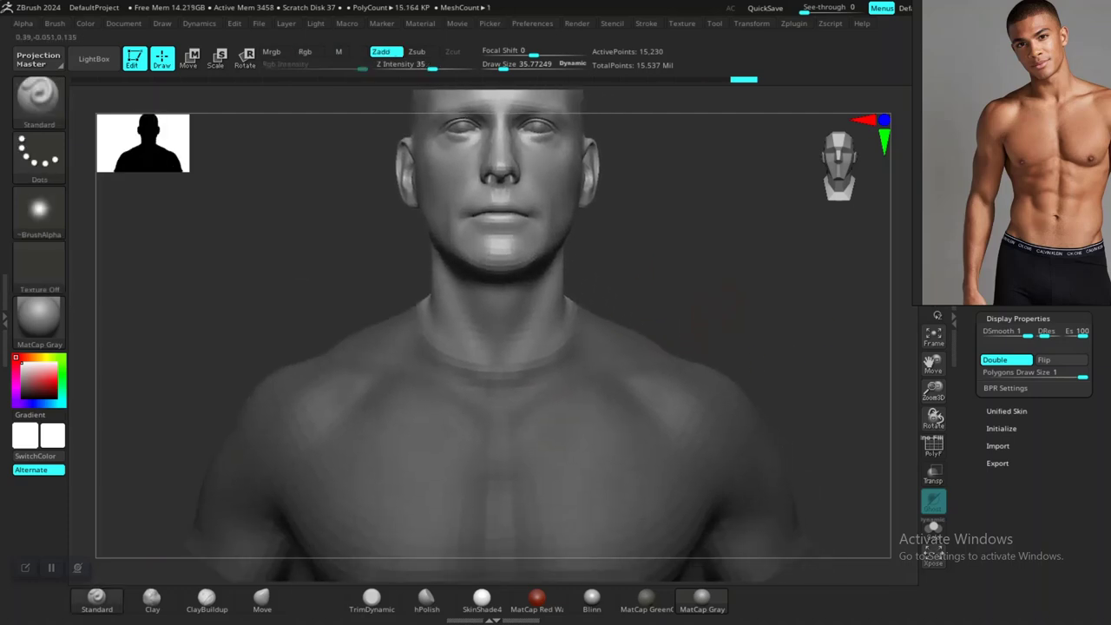
right_drag(599, 314, 737, 315)
mouse_move(608, 314)
right_down()
mouse_move(694, 302)
mouse_move(714, 311)
right_up()
- Redo the lasso mask over the torso, blur its edge, and invert it so the head and neck are masked
ctrl+drag(795, 280, 747, 263)
mouse_move(576, 261)
ctrl+mouse_down()
mouse_move(526, 270)
mouse_move(785, 445)
ctrl+mouse_up()
mouse_move(740, 432)
right_down()
mouse_move(654, 408)
mouse_move(794, 399)
mouse_move(757, 366)
right_up()
ctrl+click(548, 377)
ctrl+click(551, 377)
ctrl+click(757, 366)
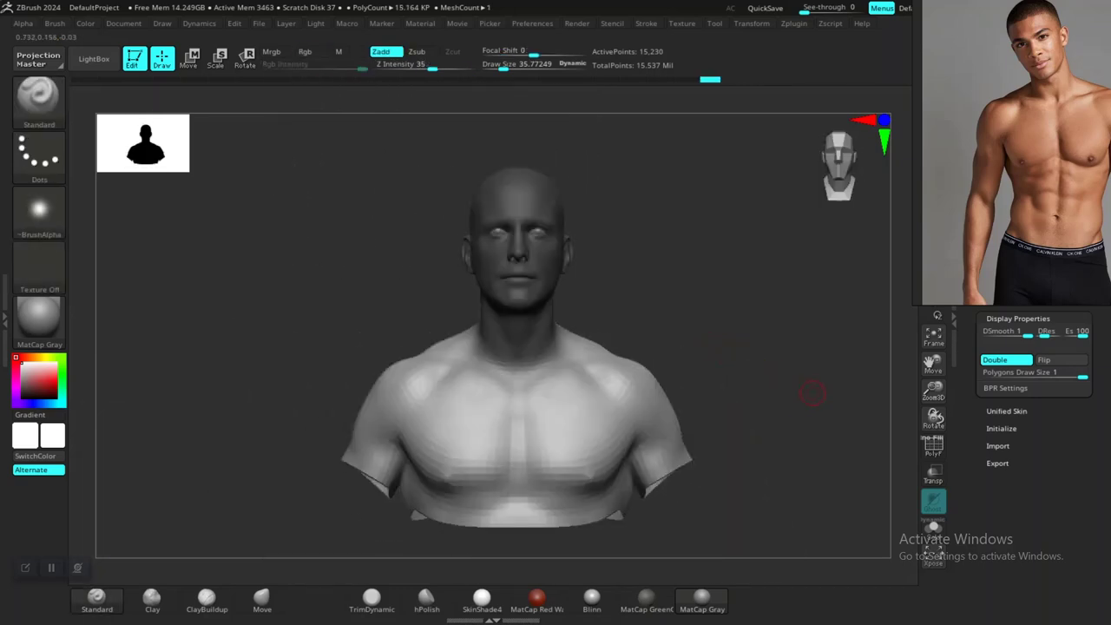
alt+right_drag(812, 392, 746, 370)
- Open the Deformation settings, try an Inflate of -68 on the unmasked torso, and undo it
mouse_move(1011, 234)
right_down()
mouse_move(962, 201)
mouse_move(754, 157)
mouse_move(736, 206)
mouse_move(716, 216)
right_up()
click(1008, 110)
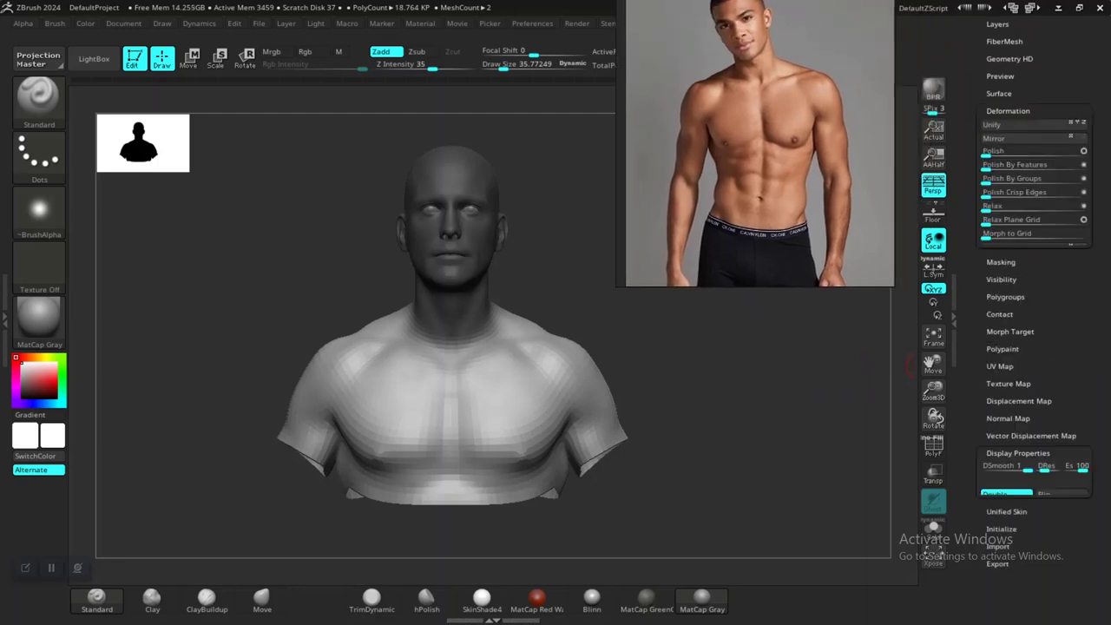
drag(1098, 347, 1098, 299)
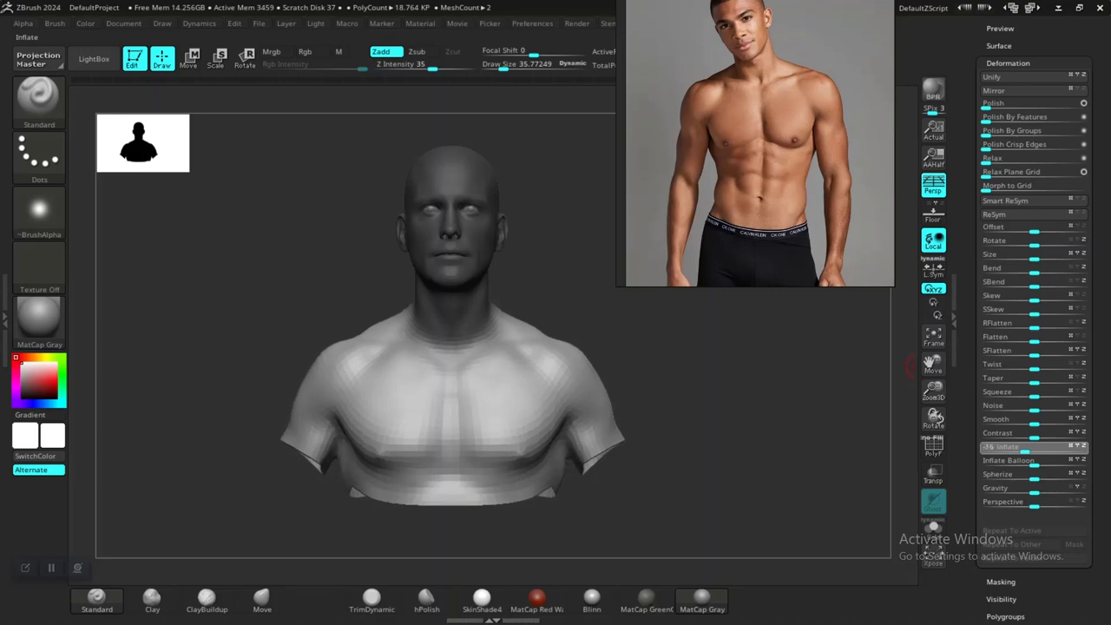
drag(1016, 450, 1009, 449)
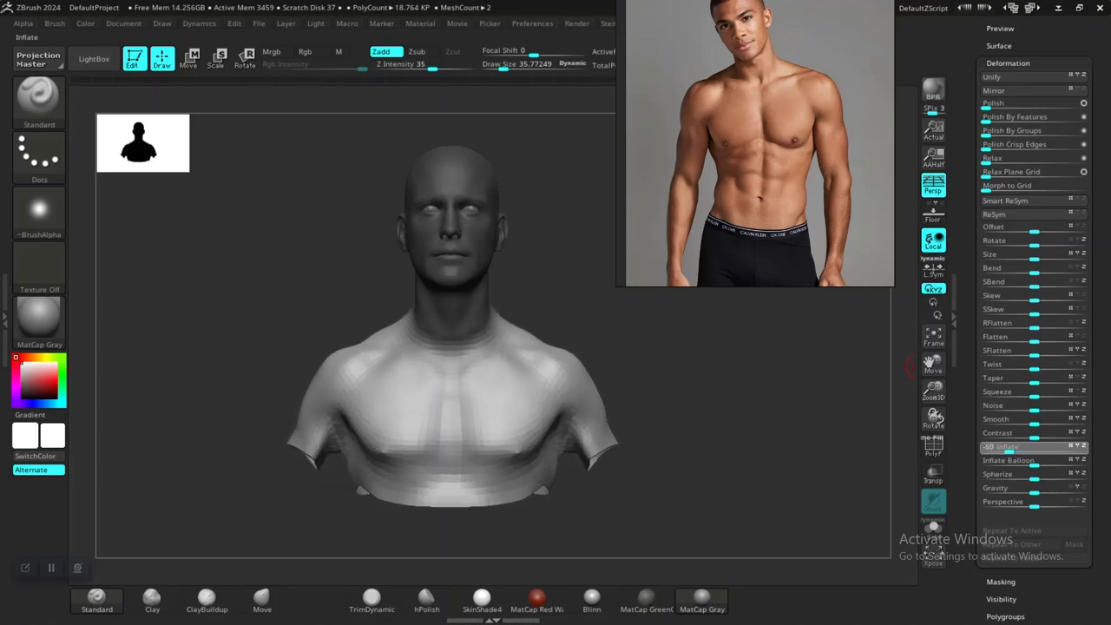
drag(717, 438, 705, 469)
key(ctrl+z)
alt+drag(727, 425, 748, 416)
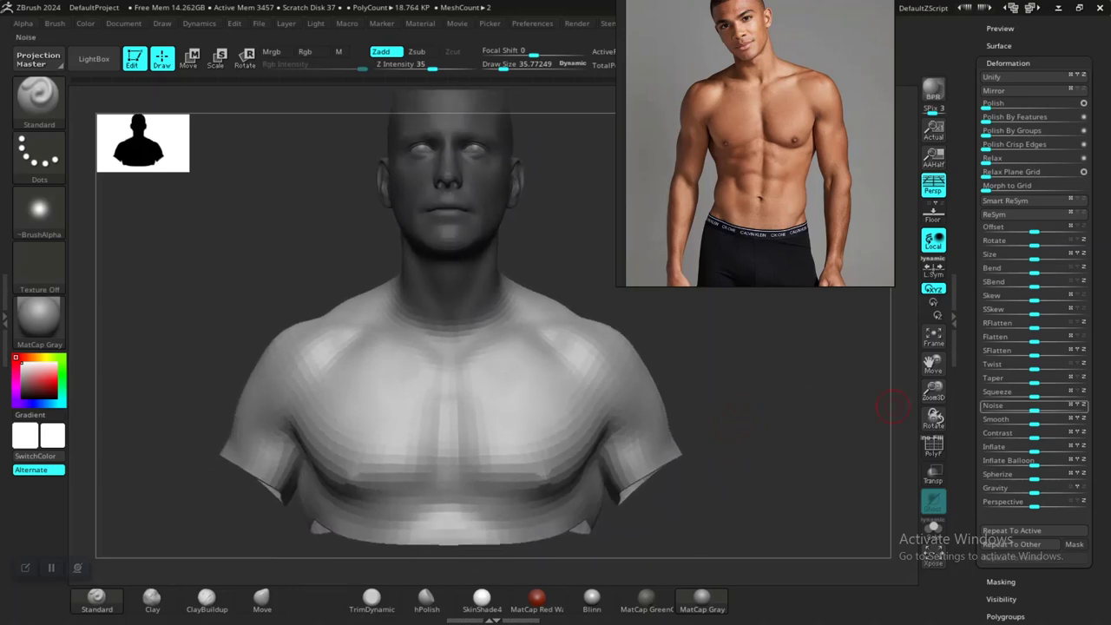
- Try an Inflate of -18 on the torso, compare the build from several angles, and undo it
drag(1034, 450, 1024, 451)
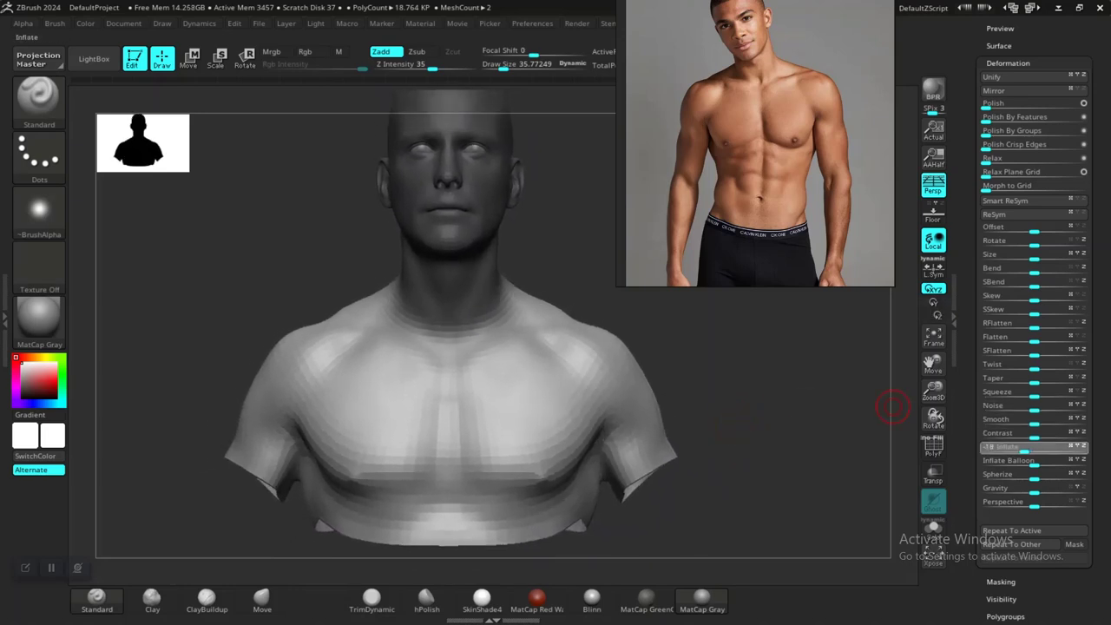
drag(754, 397, 577, 388)
shift+drag(838, 377, 963, 386)
alt+drag(808, 409, 763, 364)
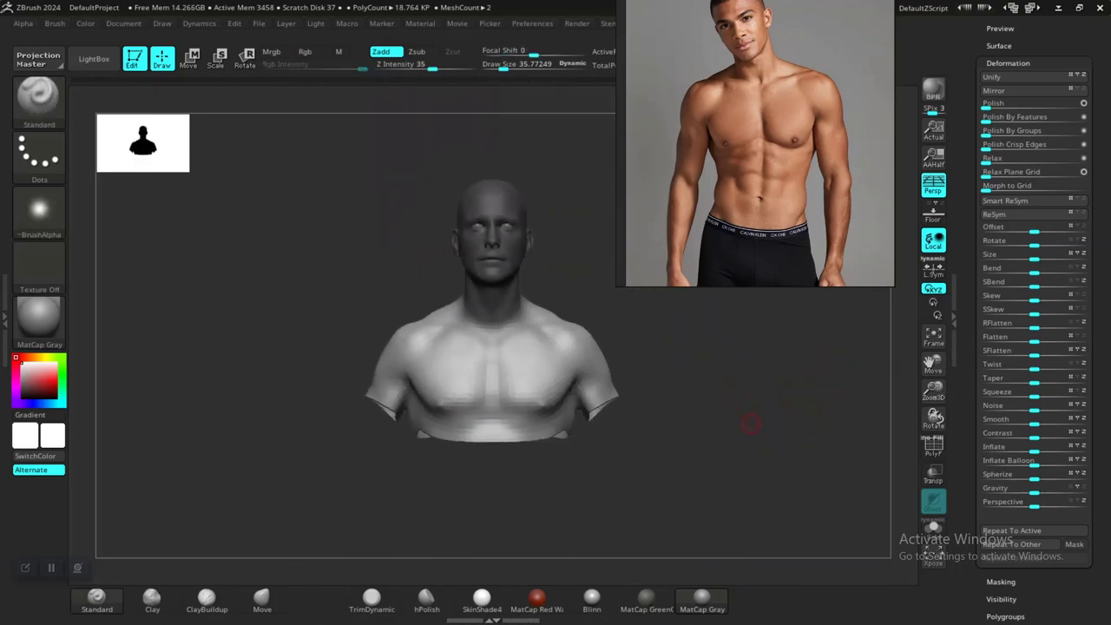
mouse_move(751, 423)
mouse_down()
mouse_move(826, 371)
mouse_move(763, 385)
mouse_move(843, 424)
mouse_move(908, 424)
mouse_up()
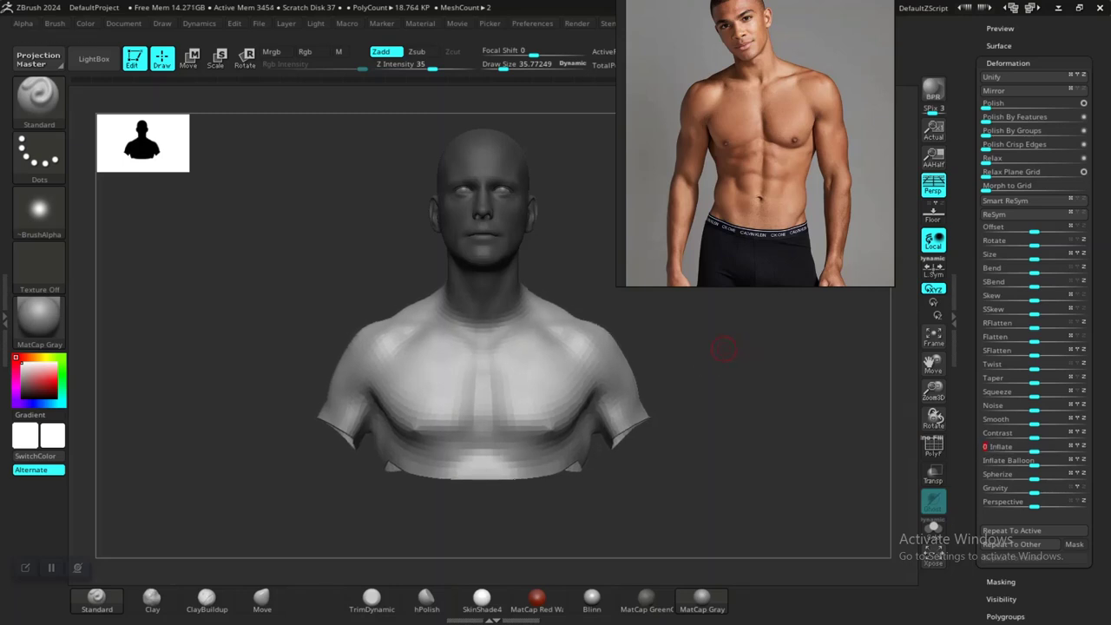
alt+drag(724, 349, 669, 373)
key(ctrl+z)
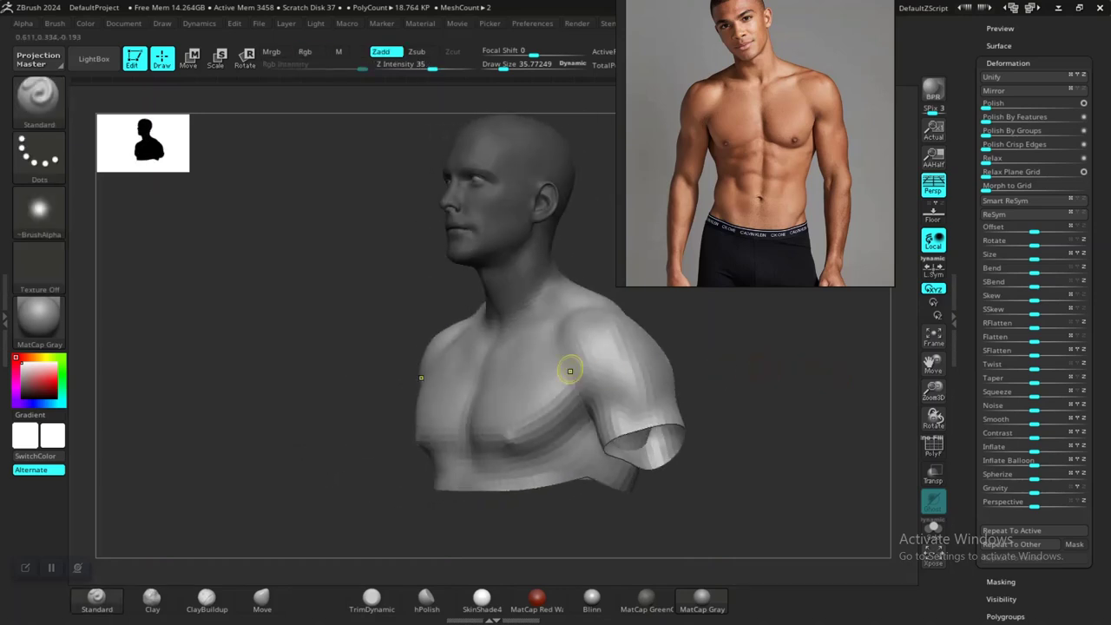
- Try slimming the torso once more with a negative Inflate, check it from the front, and undo it
key(ctrl)
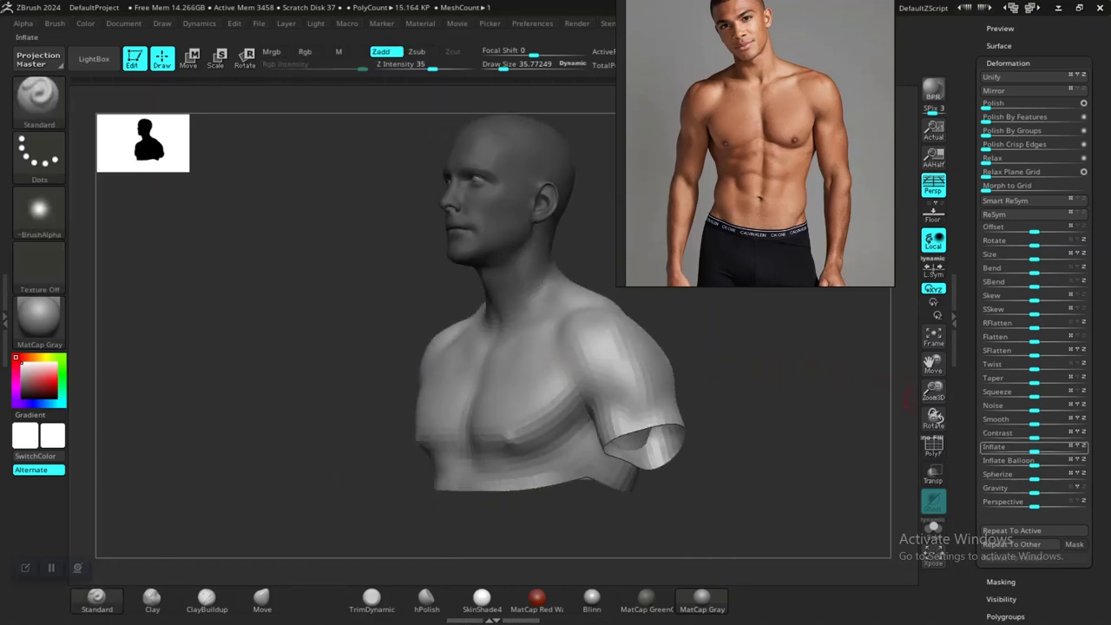
drag(1031, 450, 1016, 449)
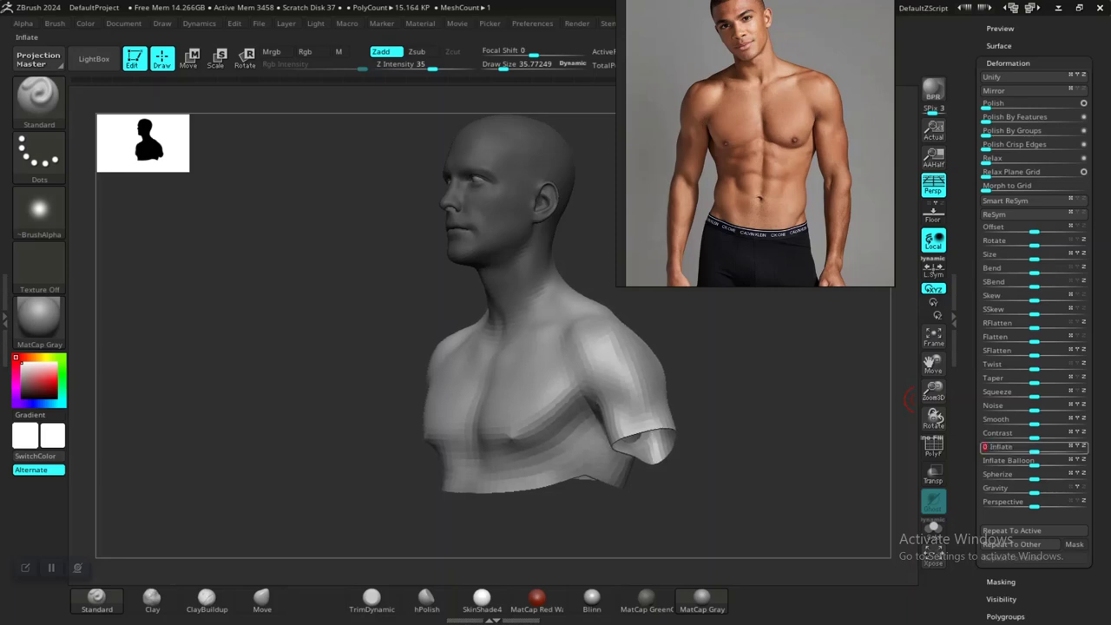
drag(729, 376, 779, 369)
key(ctrl)
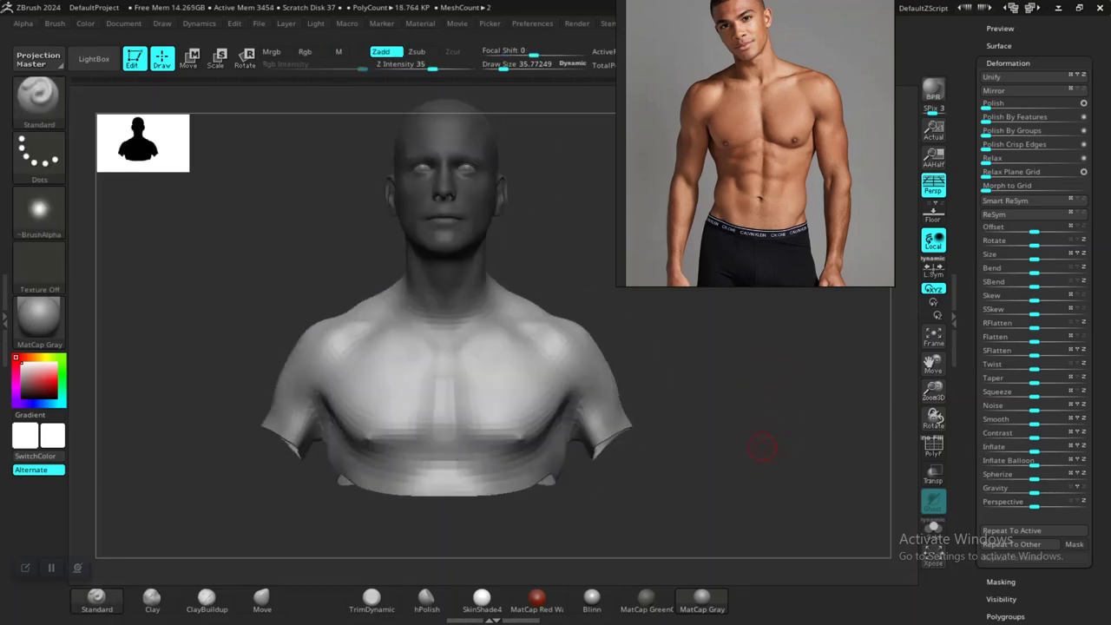
key(ctrl+z)
- Display the bust's polygon wireframe and clear the mask from the head and neck
mouse_move(695, 405)
mouse_down()
mouse_move(701, 388)
mouse_move(714, 392)
mouse_up()
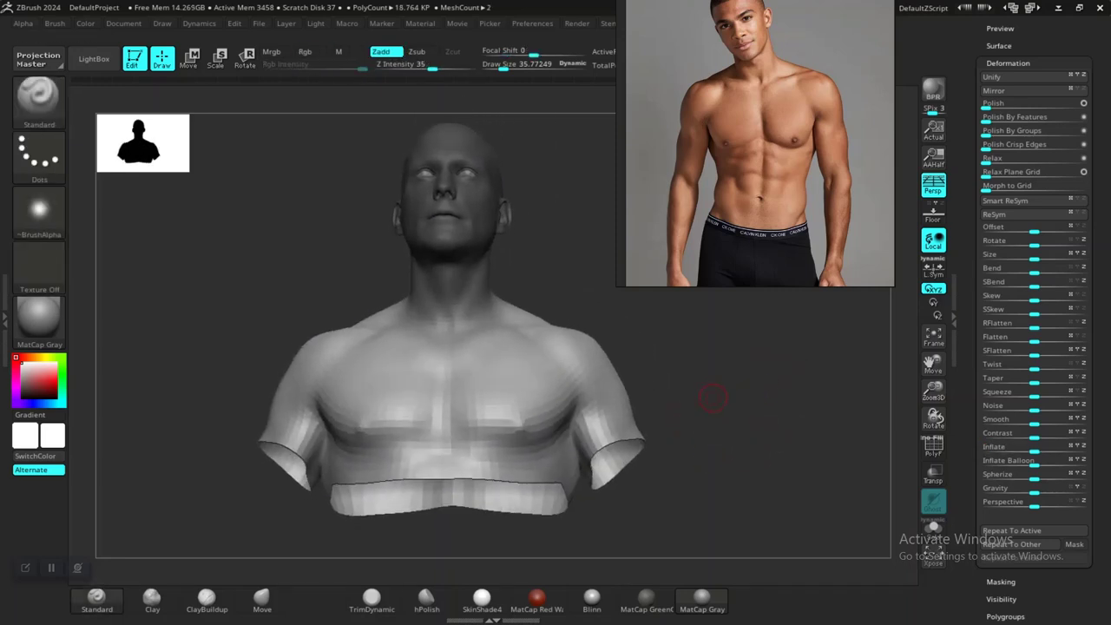
key(shift)
key(shift+f)
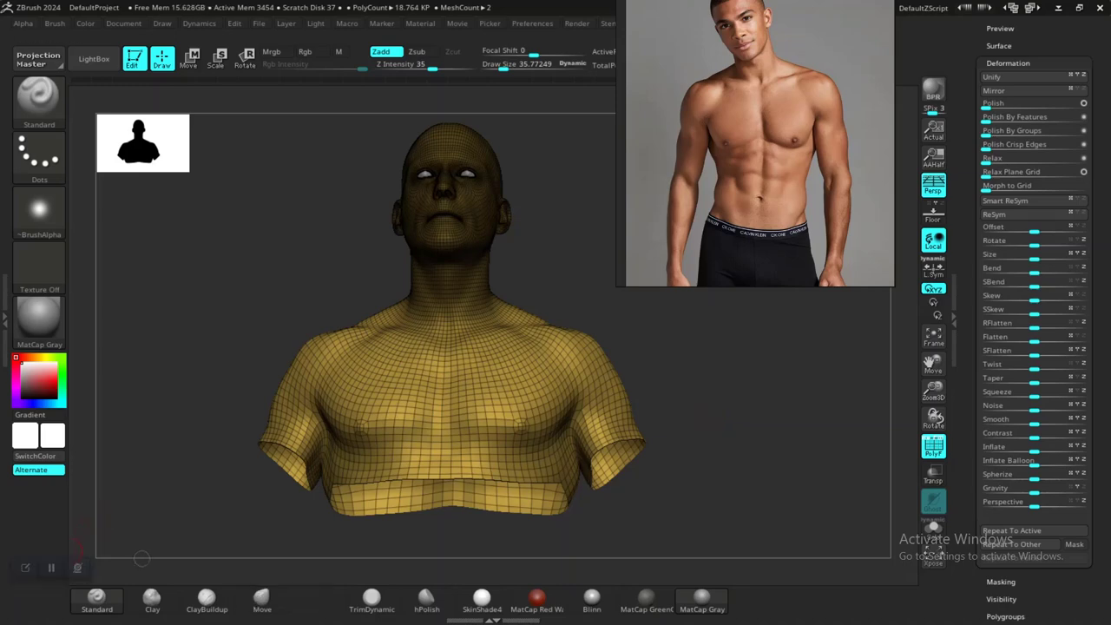
mouse_move(704, 421)
mouse_down()
mouse_move(711, 476)
mouse_move(695, 464)
mouse_move(781, 451)
mouse_up()
key(ctrl)
- Split the bust into polygroups by topology and UV continuity with Auto Groups With UV
drag(969, 486, 969, 160)
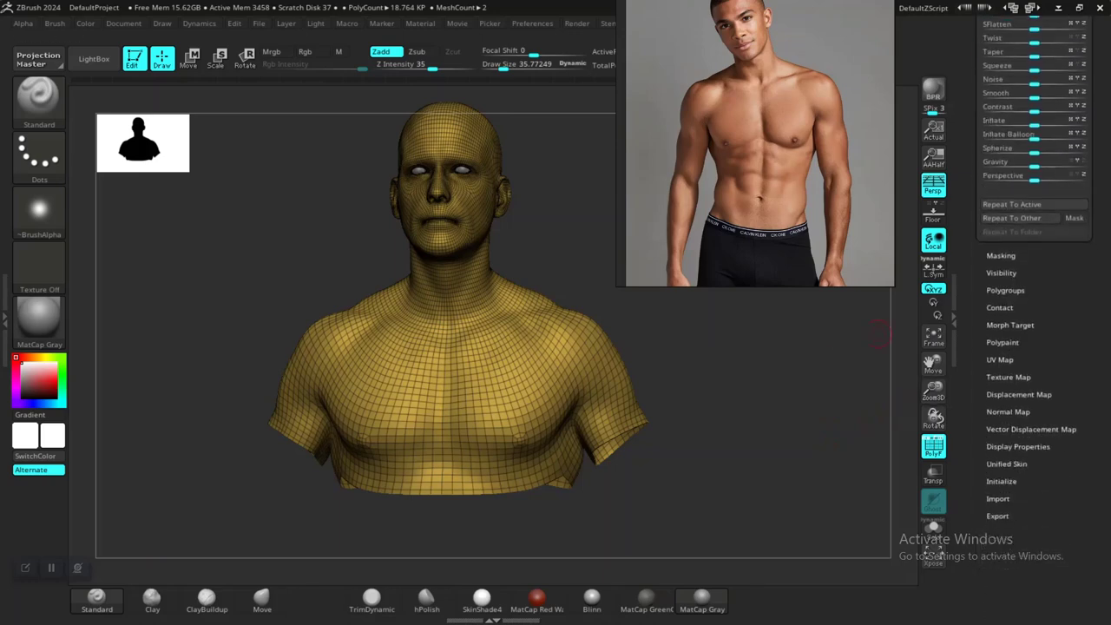
drag(812, 393, 737, 423)
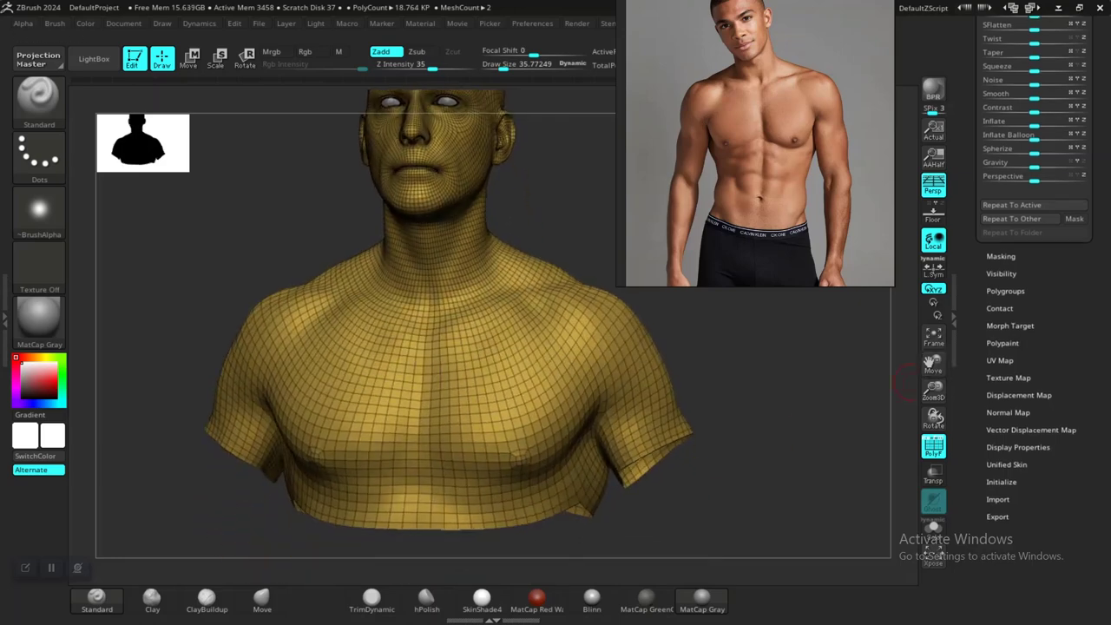
click(1005, 291)
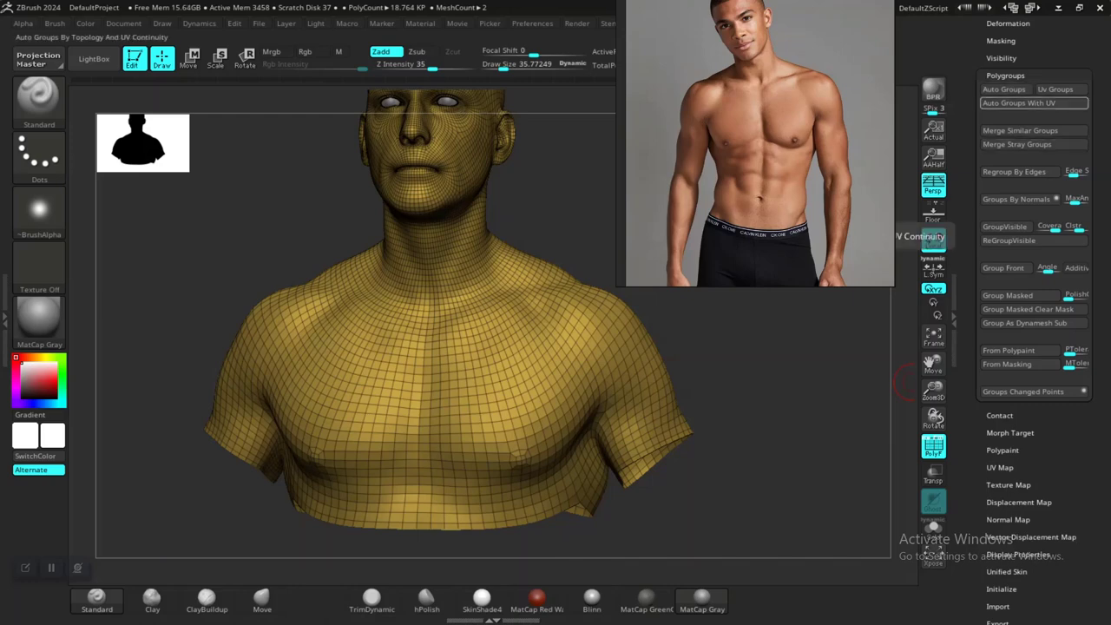
click(1018, 103)
drag(762, 373, 763, 333)
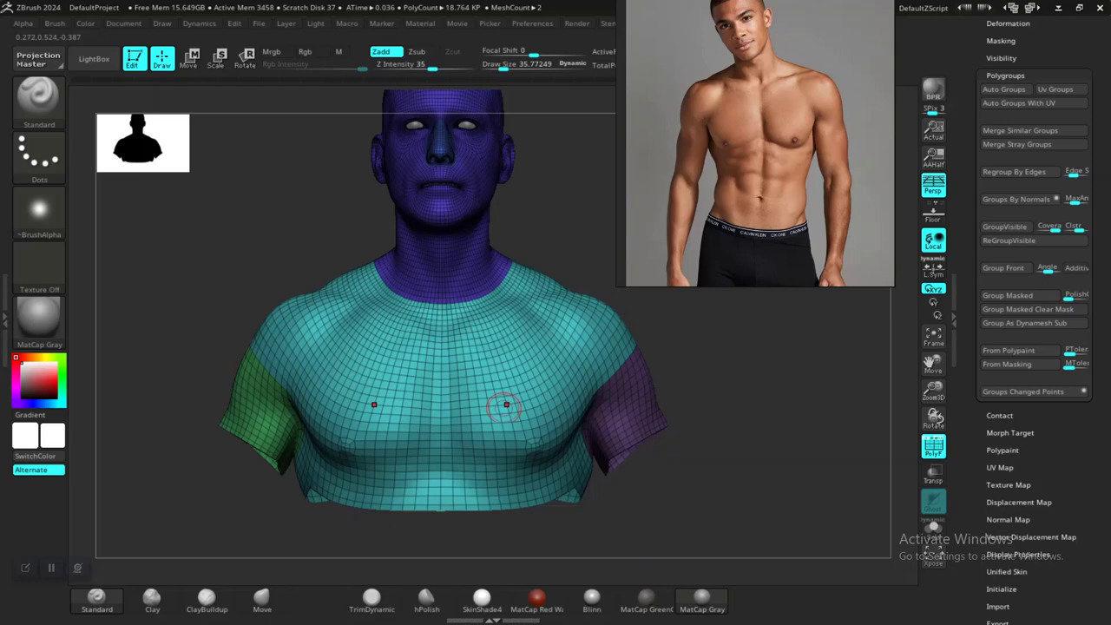
- Isolate the torso polygroup to mask everything except the torso, and hide the polygon wireframe
ctrl+shift+click(455, 426)
drag(675, 416, 707, 426)
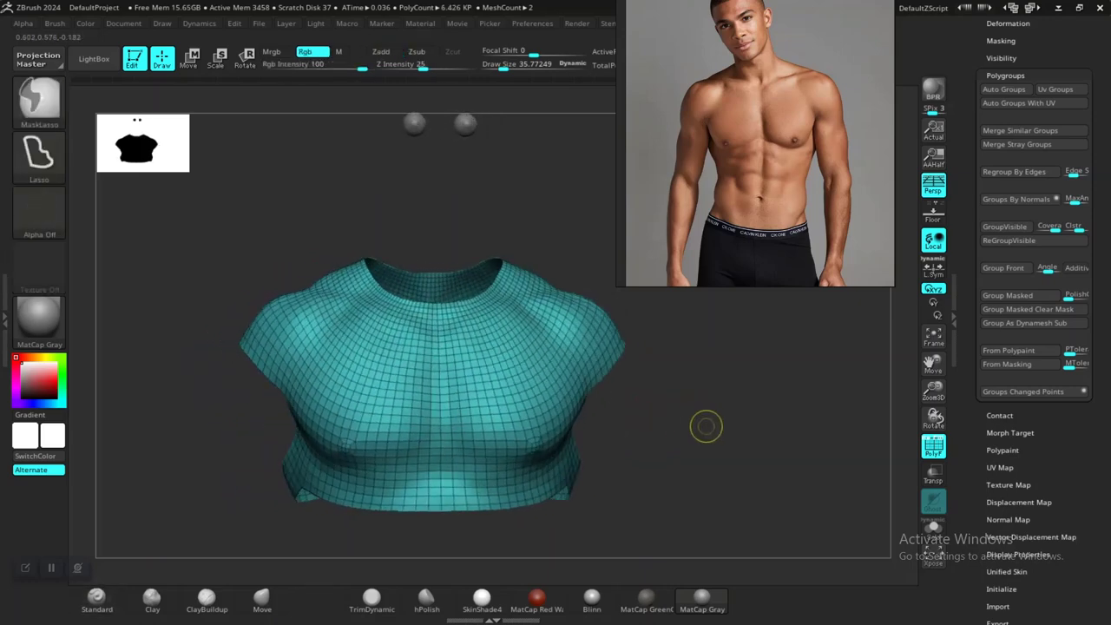
ctrl+click(709, 428)
ctrl+shift+click(727, 427)
ctrl+click(731, 428)
key(shift+f)
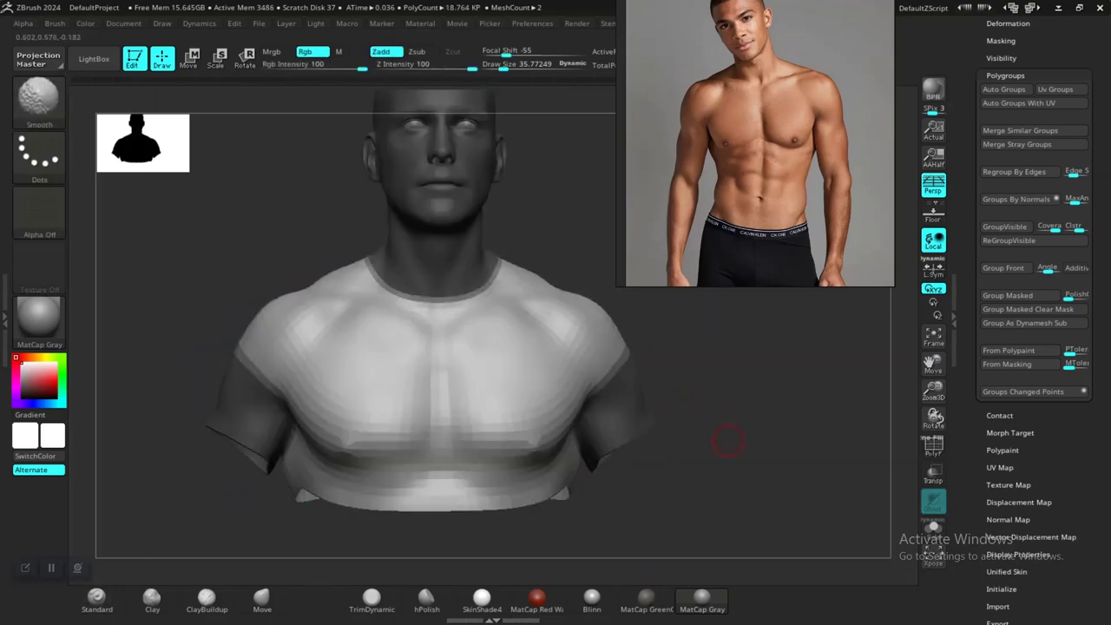
- Blur the mask borders at the neck and upper arms so they blend softly into the torso
ctrl+click(741, 445)
ctrl+click(750, 443)
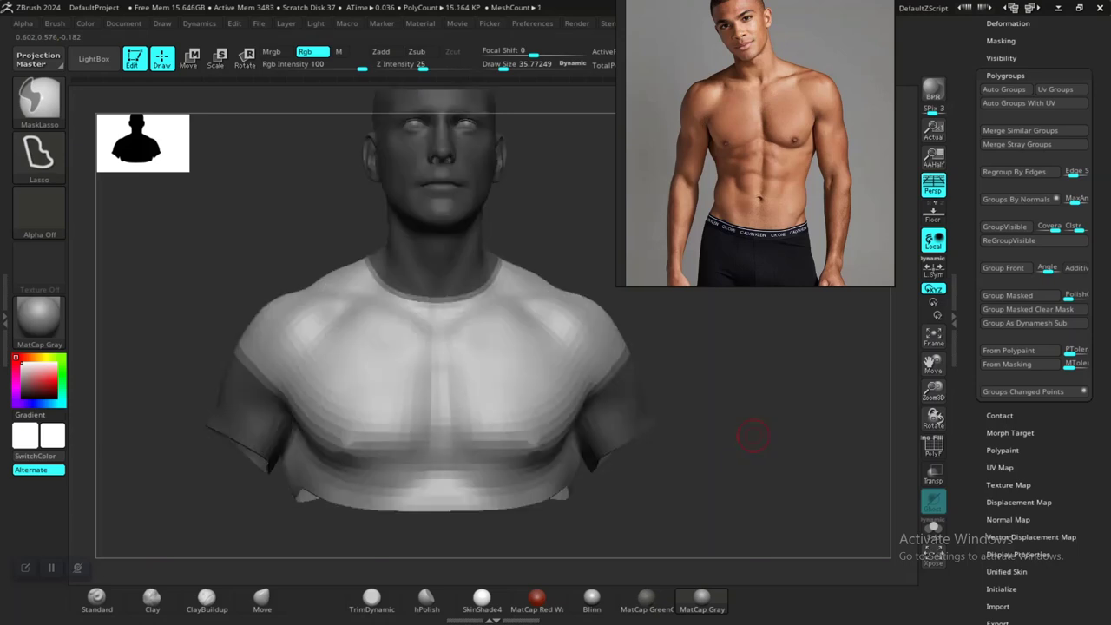
ctrl+click(562, 361)
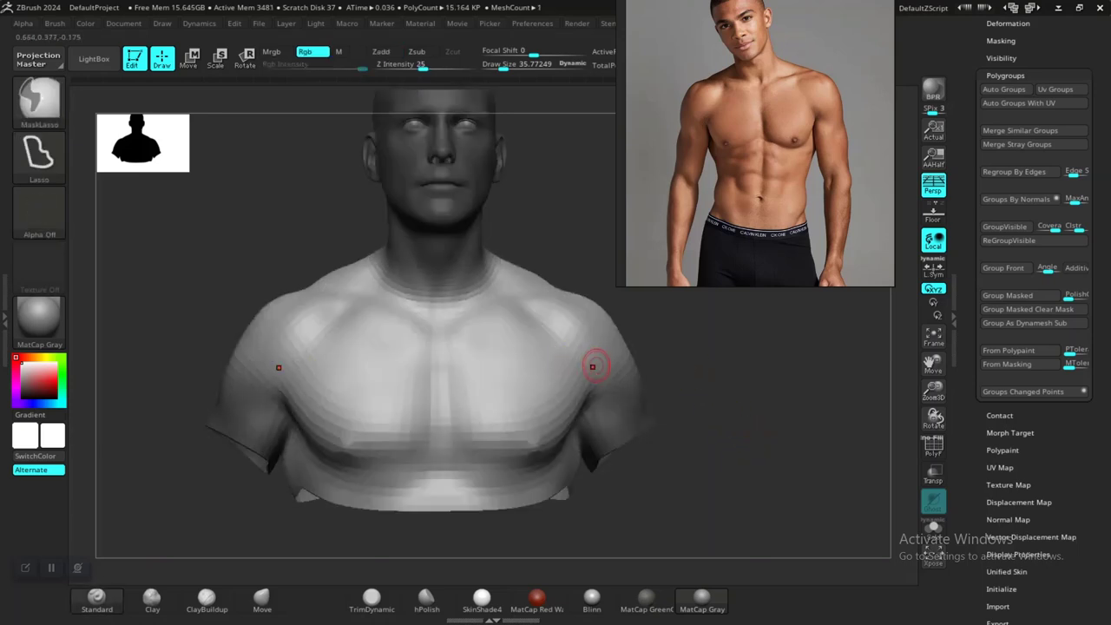
key(f)
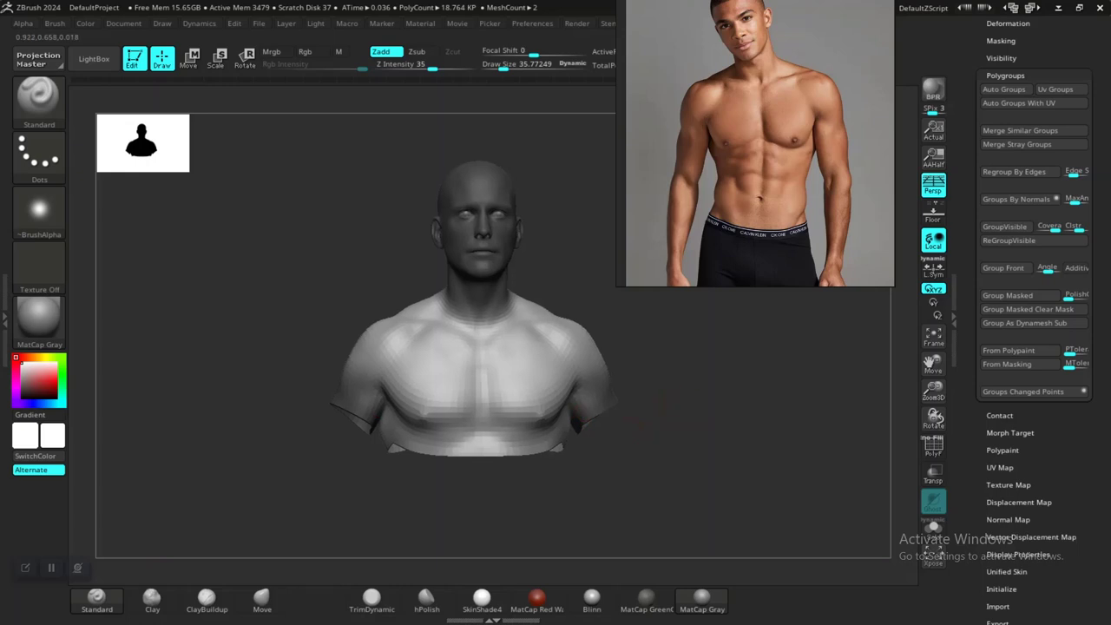
key(f)
mouse_move(743, 451)
mouse_down()
mouse_move(659, 451)
mouse_move(803, 435)
mouse_up()
key(ctrl)
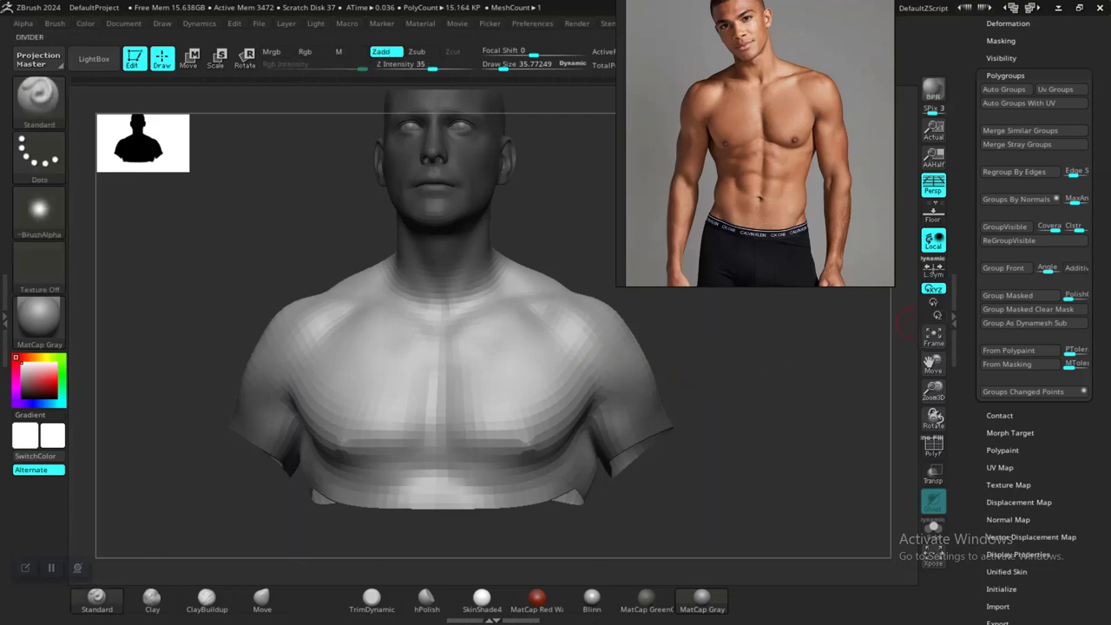
- Slim the unmasked torso with an Inflate deformation of -24
drag(969, 394, 969, 244)
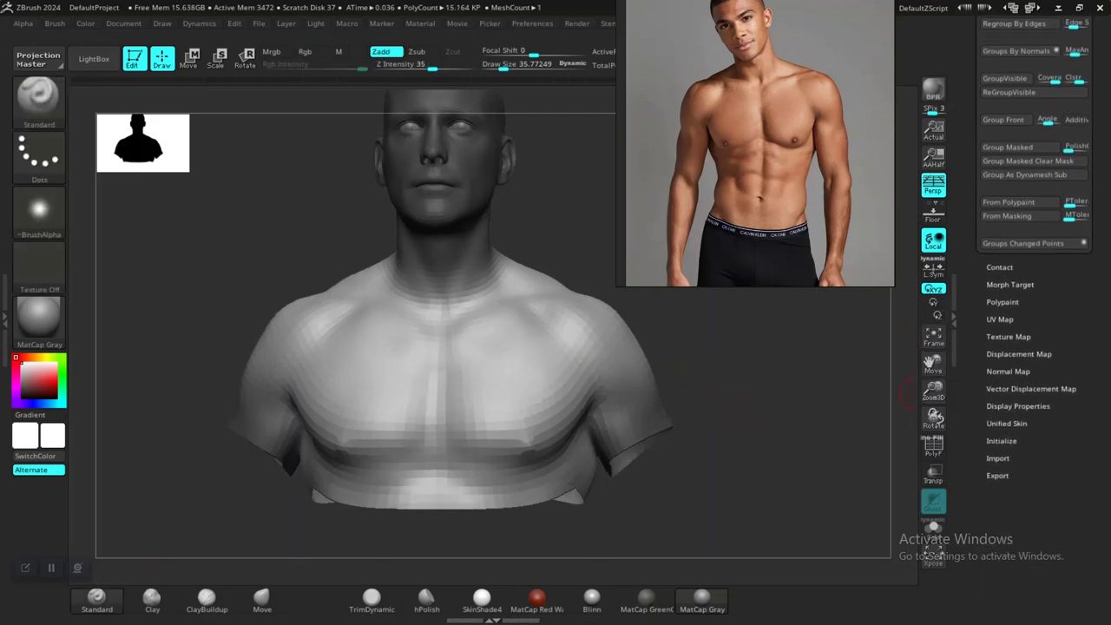
mouse_move(777, 419)
mouse_down()
mouse_move(643, 418)
mouse_move(758, 422)
mouse_move(823, 397)
mouse_up()
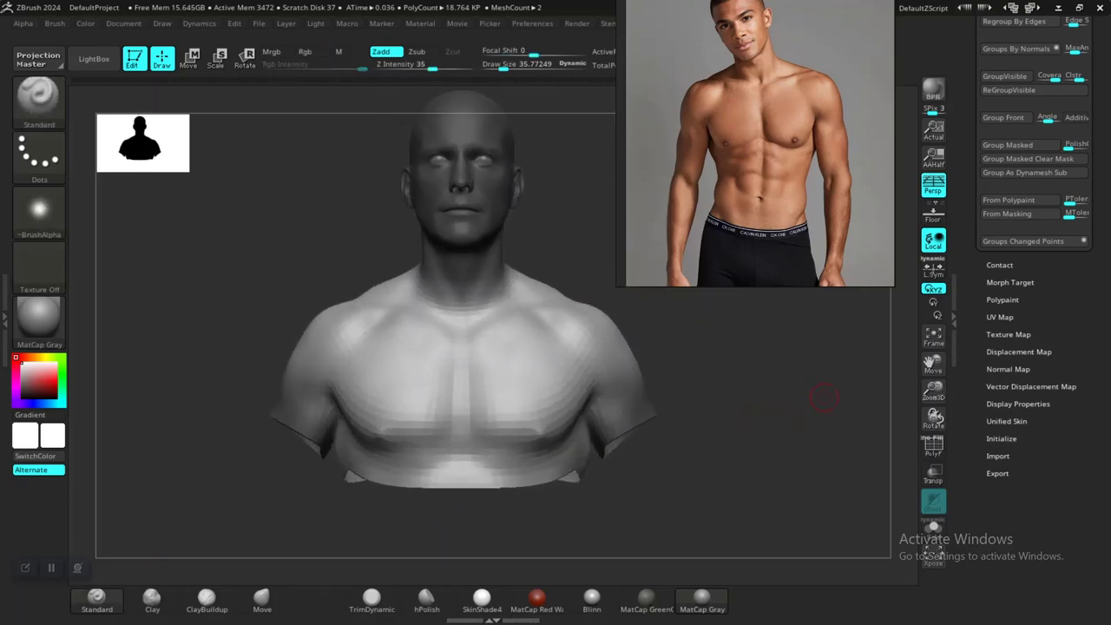
drag(969, 122, 969, 607)
click(1008, 359)
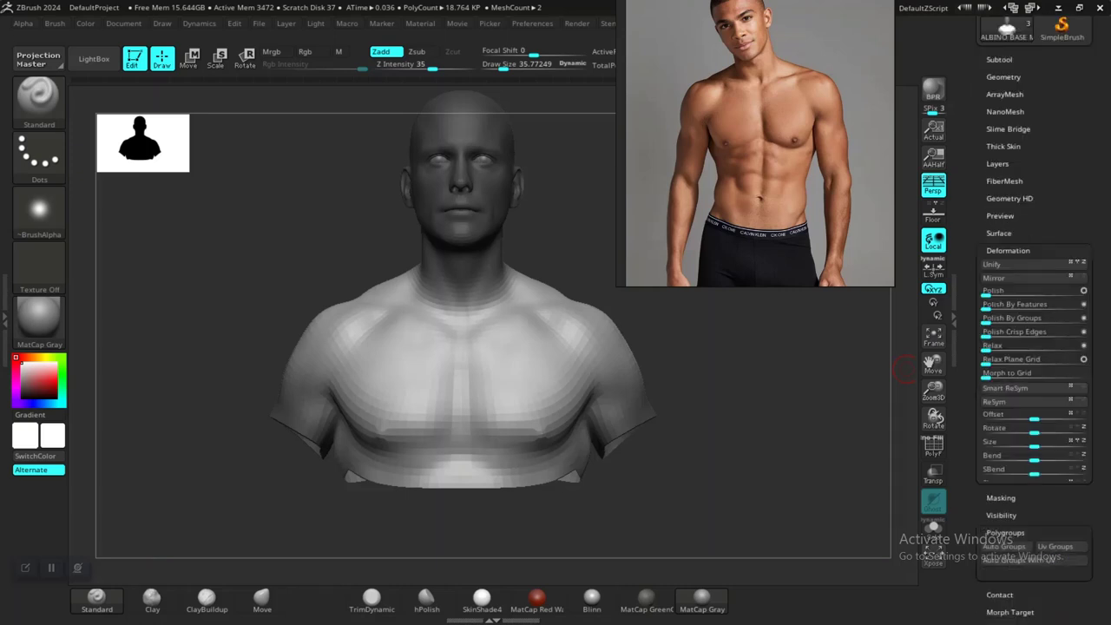
scroll(1011, 405, down, 2)
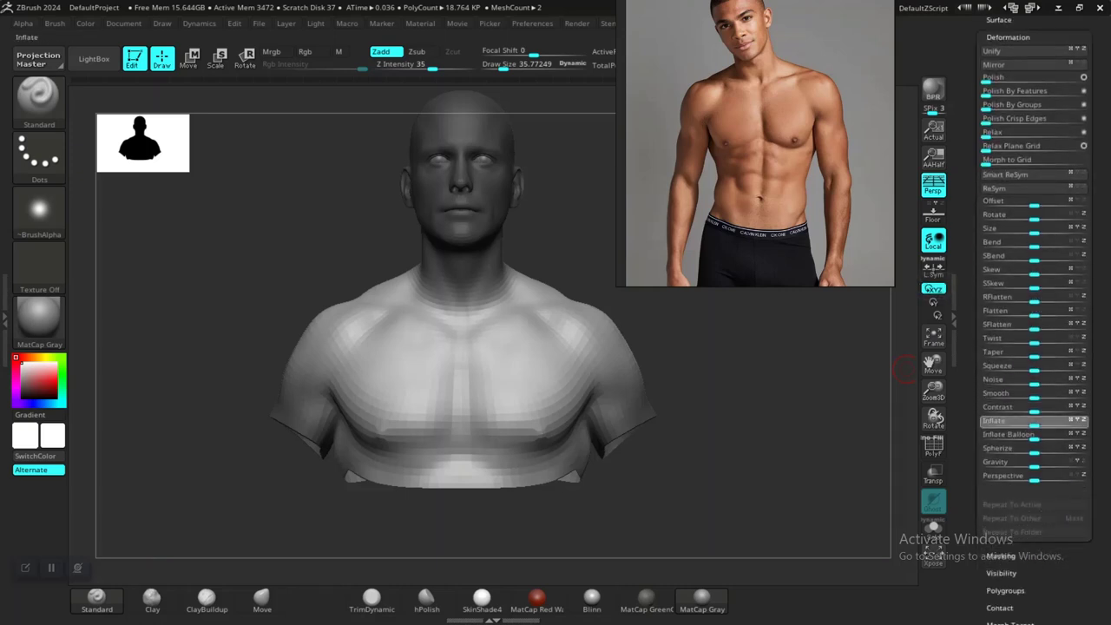
drag(1031, 424, 1024, 423)
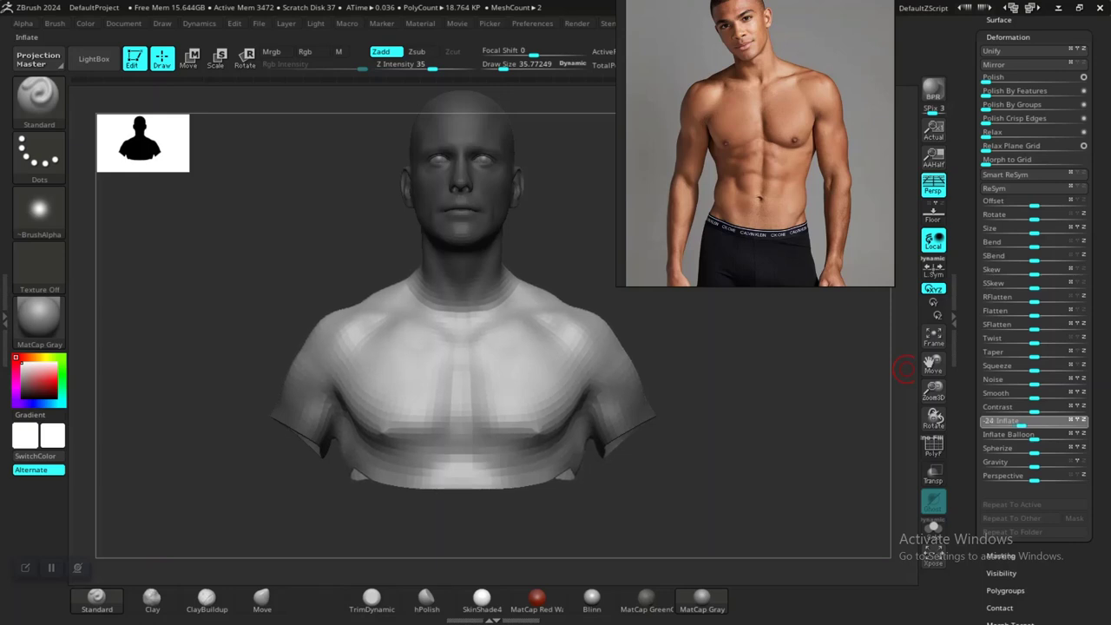
drag(1021, 423, 1021, 423)
drag(728, 449, 755, 393)
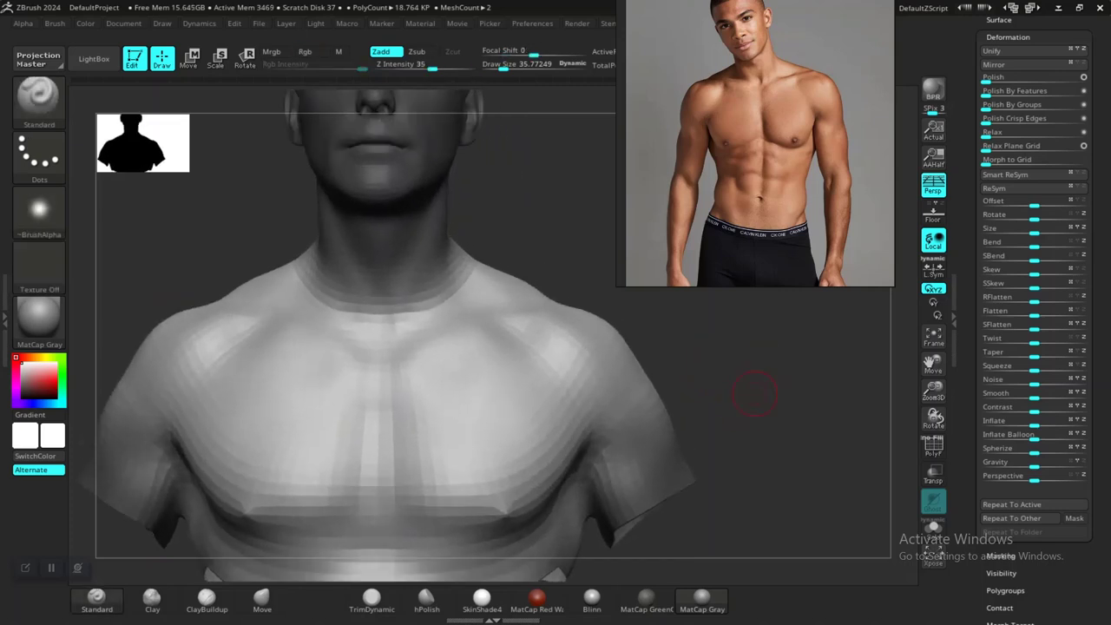
- Clear the mask and set the brush to a Z Intensity of 9 and a Draw Size of about 94.5
right_drag(868, 387, 830, 366)
mouse_move(767, 365)
mouse_down()
mouse_move(713, 357)
mouse_move(773, 350)
mouse_move(744, 344)
mouse_move(769, 377)
mouse_move(735, 284)
mouse_up()
drag(738, 323, 720, 347)
drag(686, 267, 795, 247)
drag(721, 309, 694, 386)
key(shift)
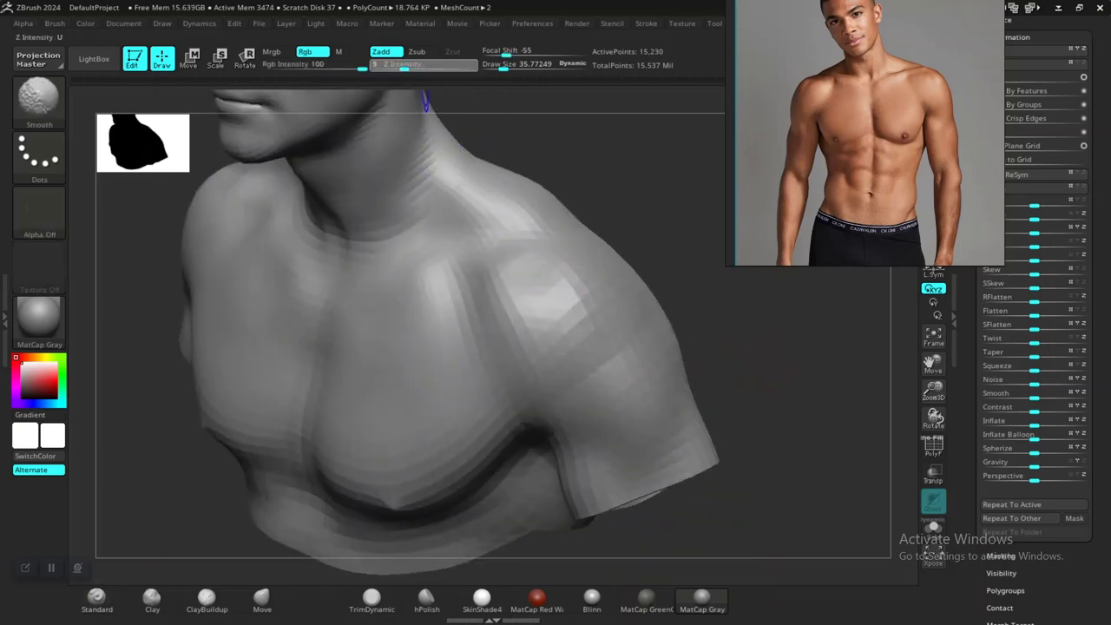
key(space)
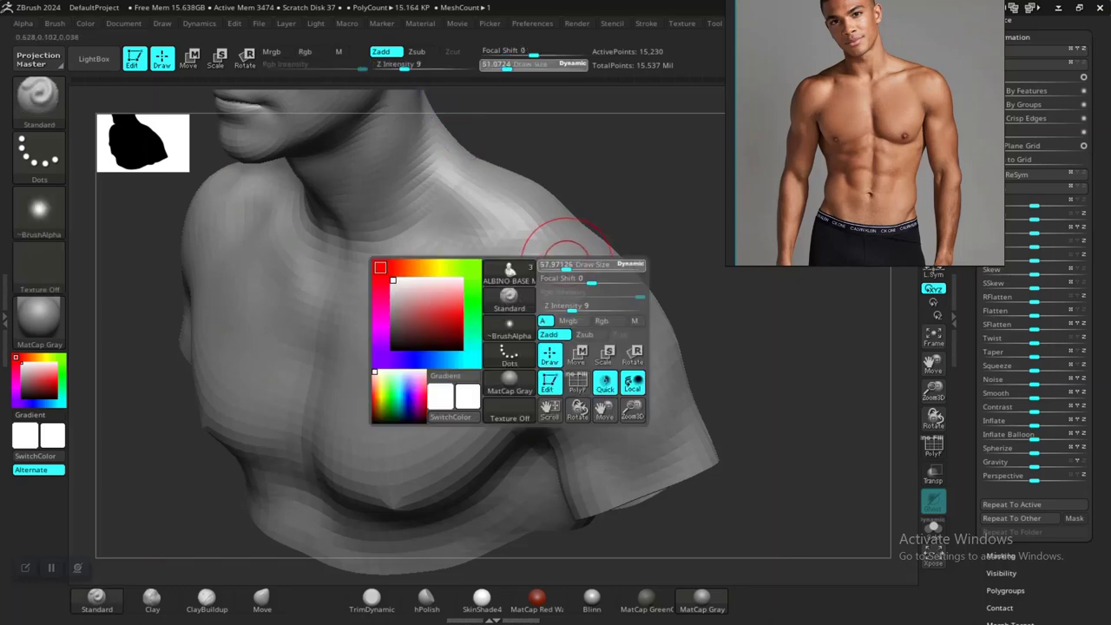
drag(566, 262, 576, 266)
- Smooth the surface of the shoulder and upper arm
drag(763, 339, 634, 356)
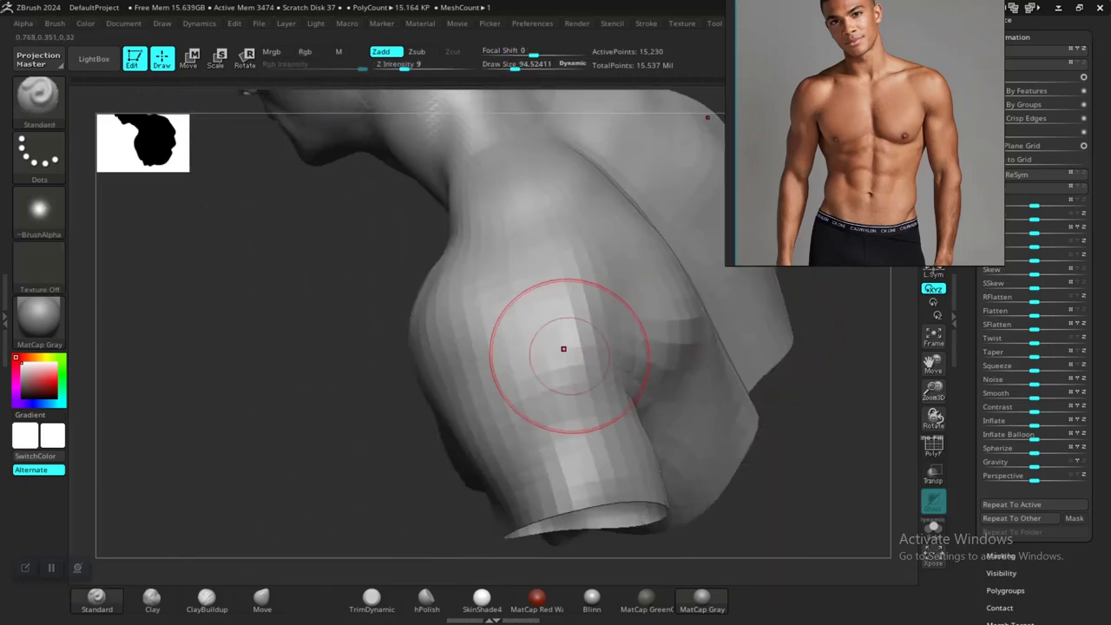
mouse_move(555, 342)
shift+mouse_down()
mouse_move(533, 325)
mouse_move(540, 345)
shift+mouse_up()
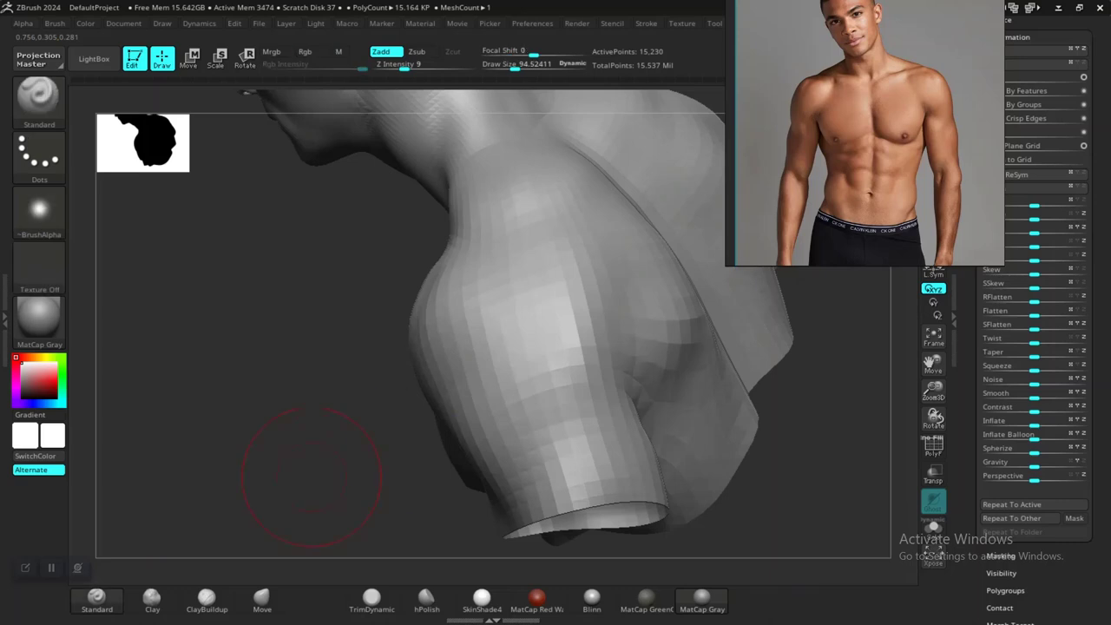
drag(311, 476, 425, 434)
drag(729, 369, 616, 378)
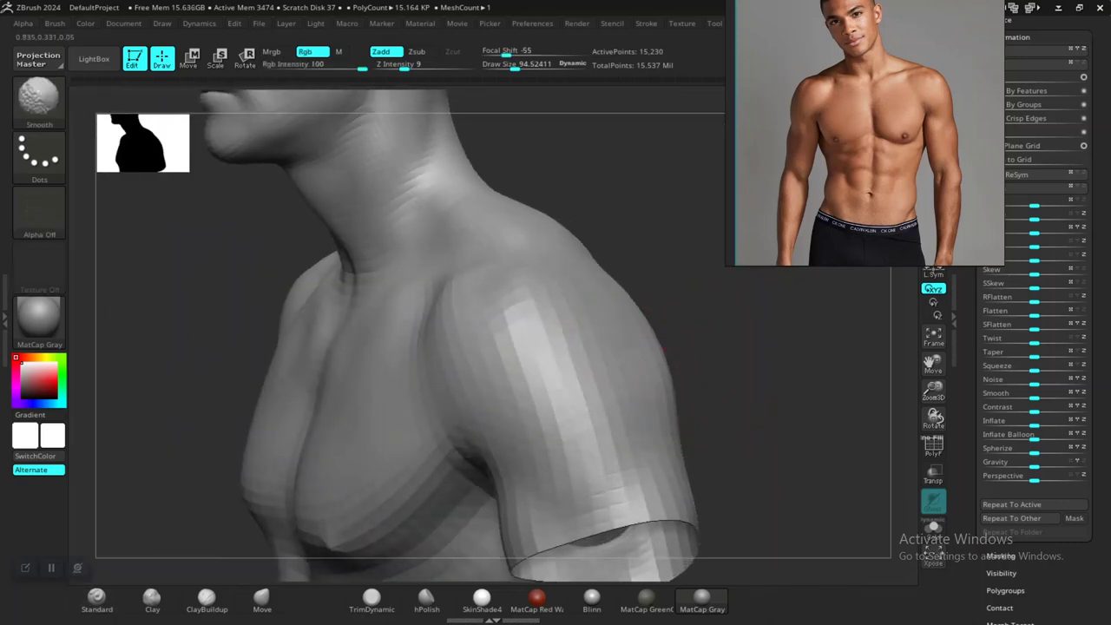
drag(837, 395, 741, 402)
drag(508, 373, 585, 323)
- Smooth the base, back and side of the neck where it blends into the torso
alt+drag(571, 273, 605, 331)
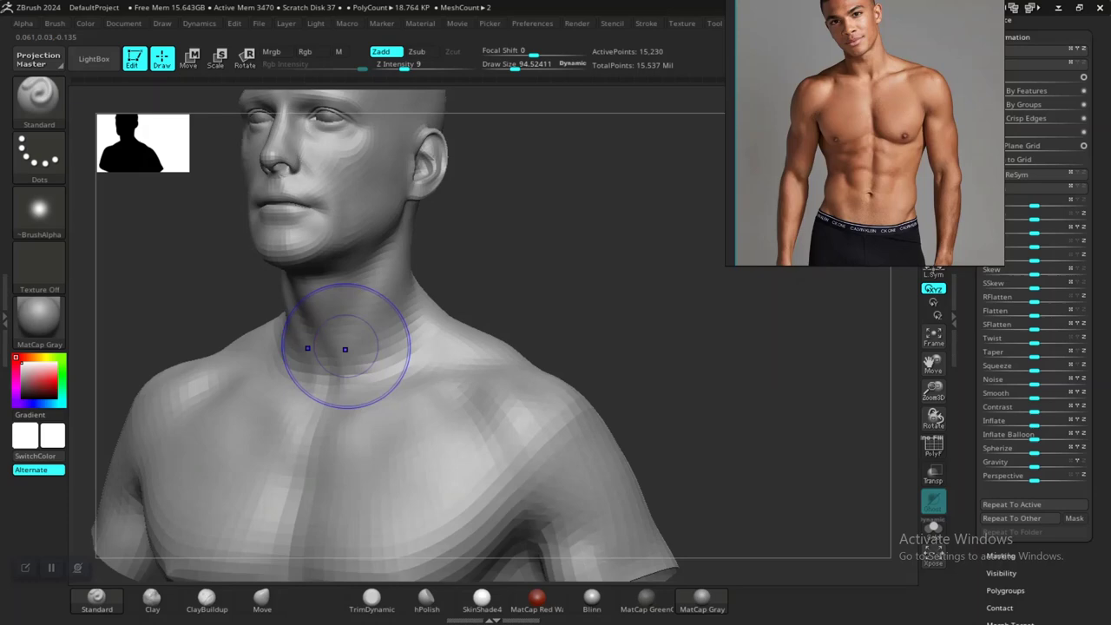
shift+drag(345, 349, 383, 344)
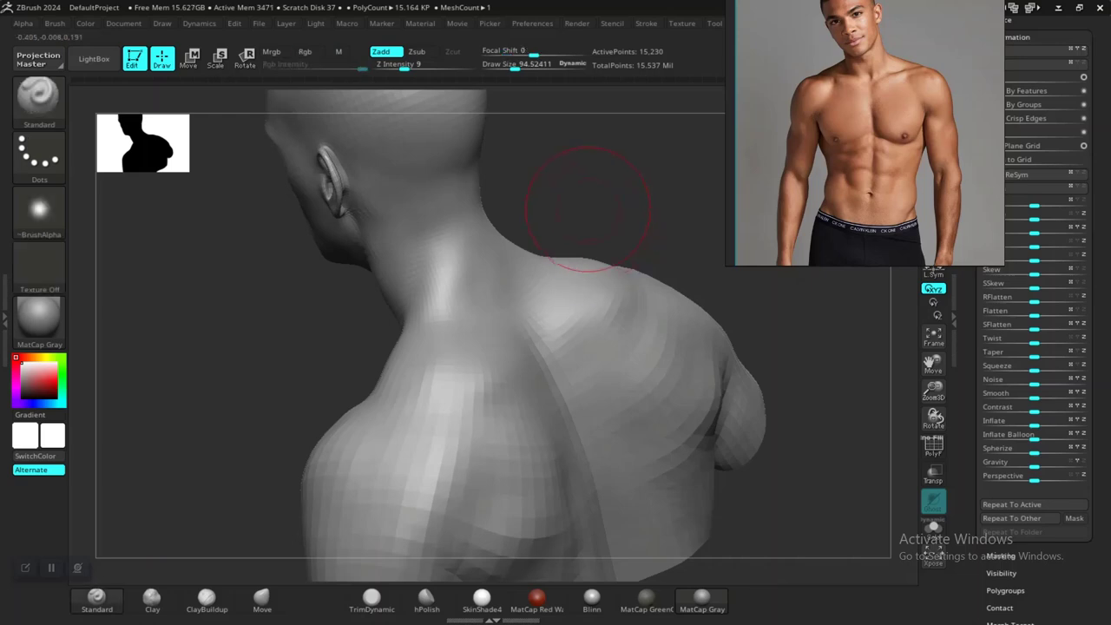
drag(657, 211, 842, 227)
shift+drag(508, 299, 521, 408)
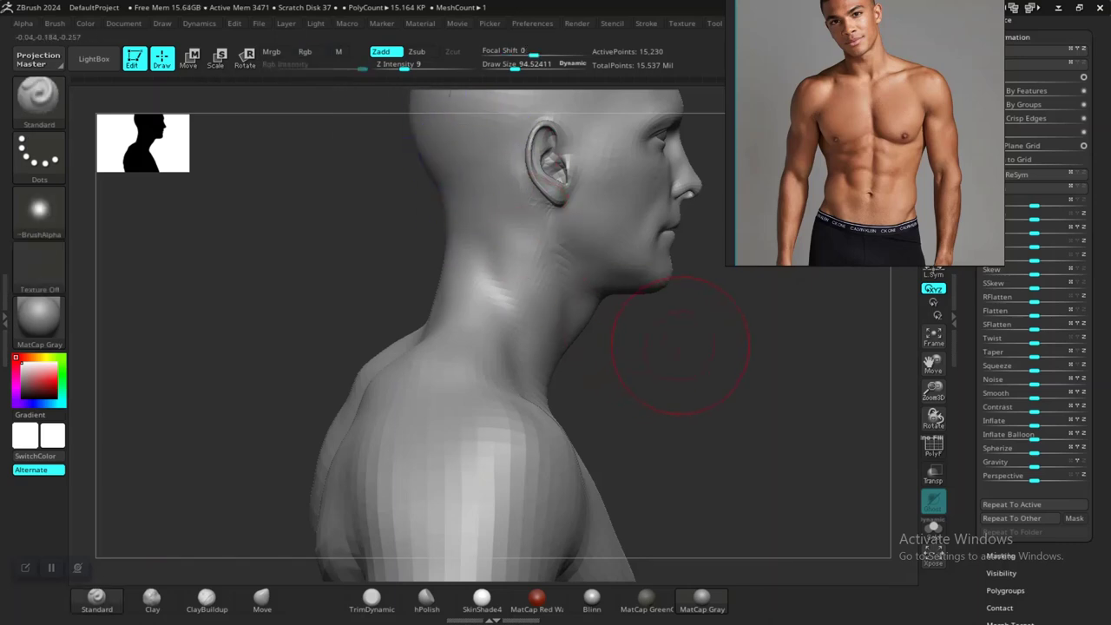
drag(679, 342, 742, 344)
mouse_move(551, 332)
shift+mouse_down()
mouse_move(424, 237)
mouse_move(434, 182)
shift+mouse_up()
- Smooth the trapezius and upper back to soften the slope from neck to shoulder
mouse_move(539, 225)
mouse_down()
mouse_move(555, 187)
mouse_move(582, 191)
mouse_move(521, 244)
mouse_up()
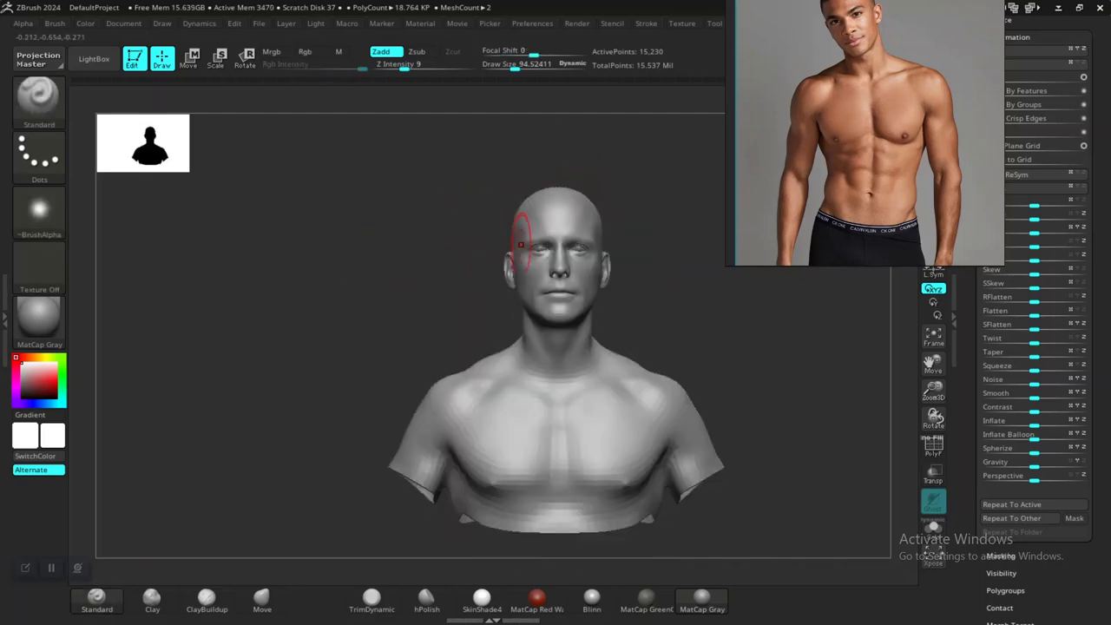
alt+drag(680, 334, 526, 318)
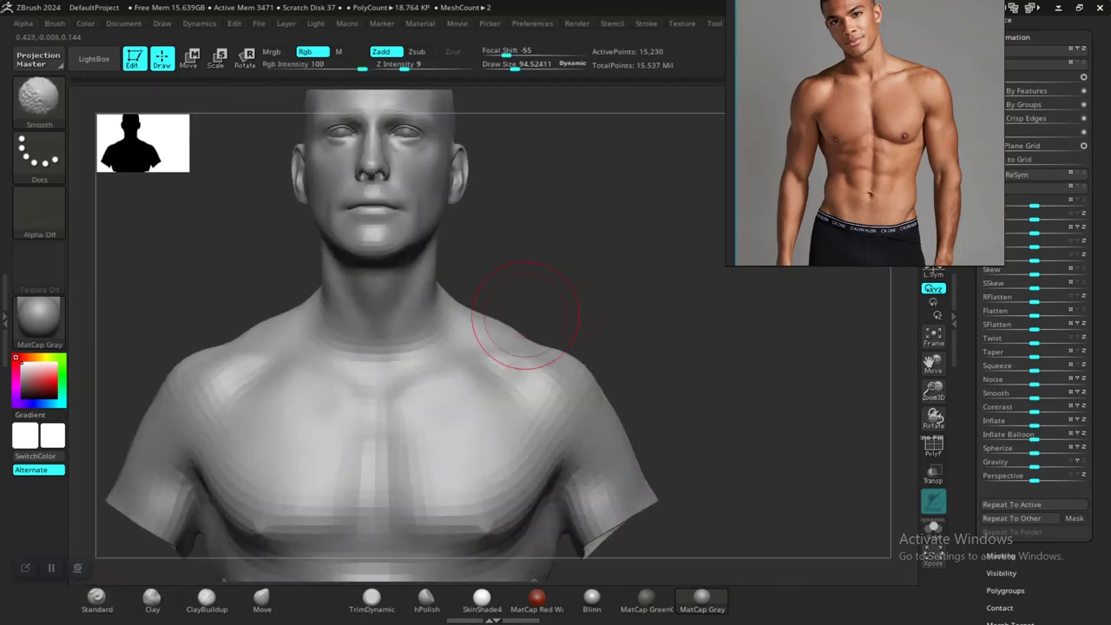
alt+drag(556, 276, 568, 300)
drag(636, 305, 583, 316)
drag(623, 275, 521, 323)
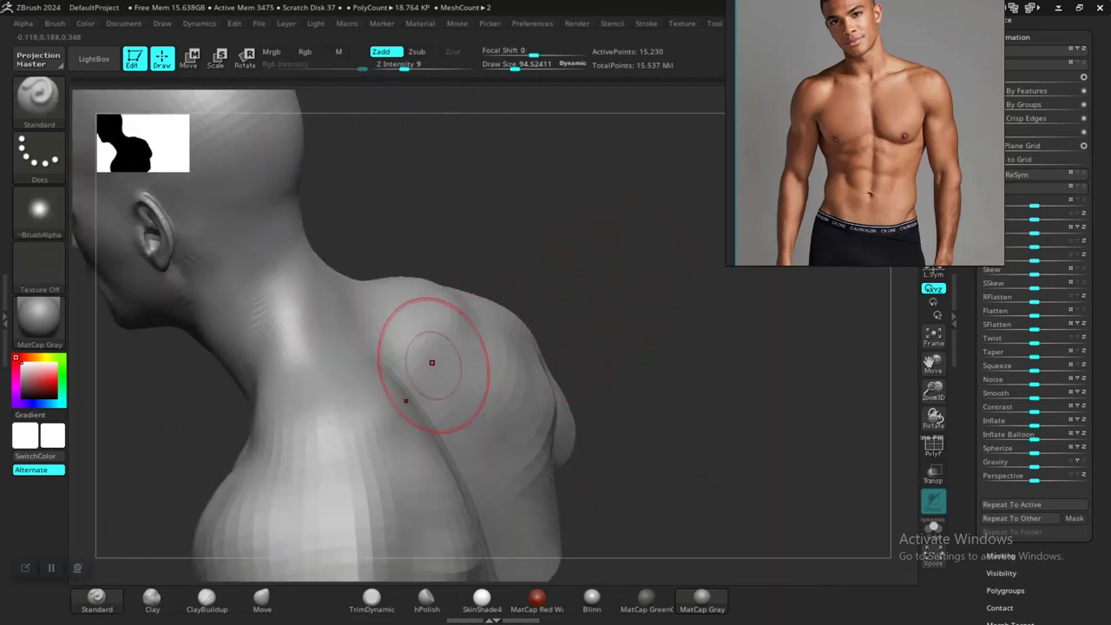
shift+drag(434, 363, 473, 352)
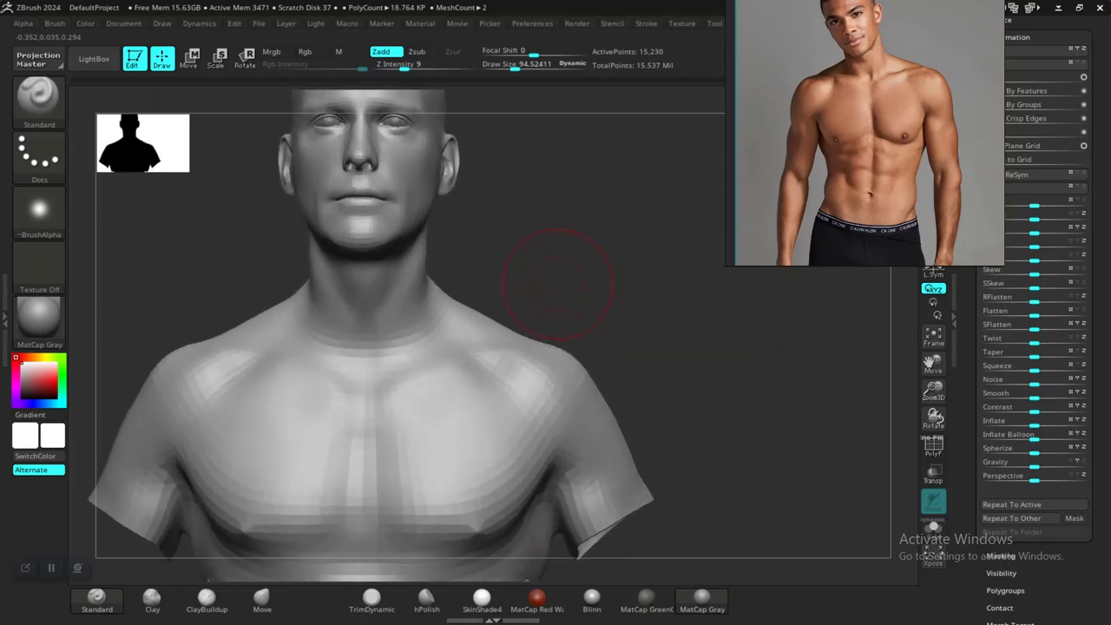
- Mask the head, neck and arms and refine the torso's overall shape using the Move brush at a Draw Size of about 289
key(space)
mouse_move(552, 283)
mouse_down()
mouse_move(573, 284)
mouse_move(597, 314)
mouse_move(596, 260)
mouse_up()
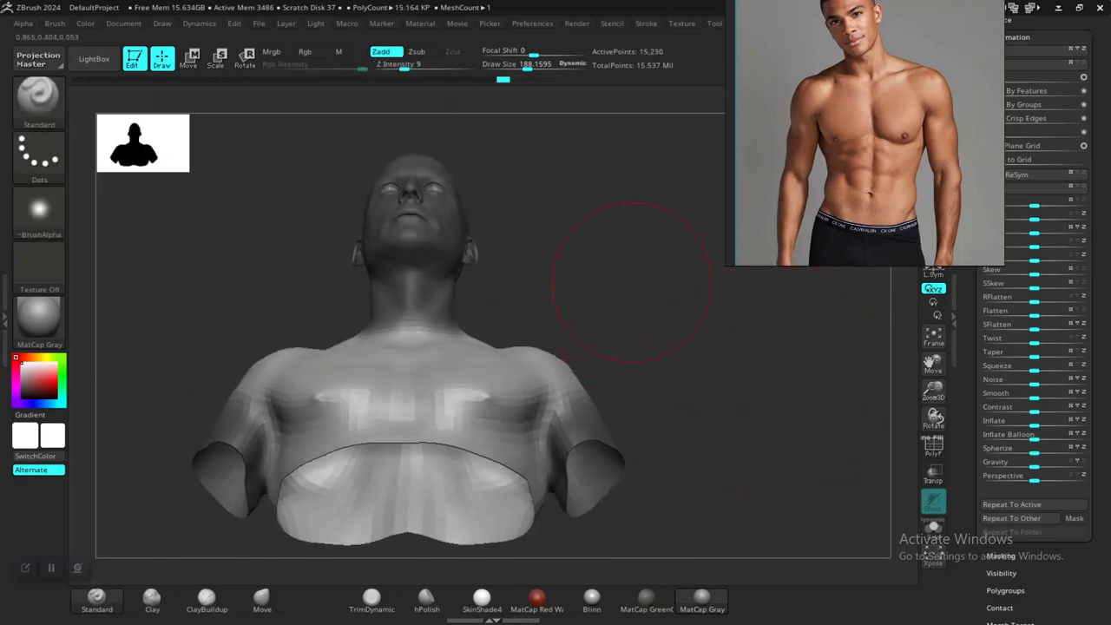
key(space)
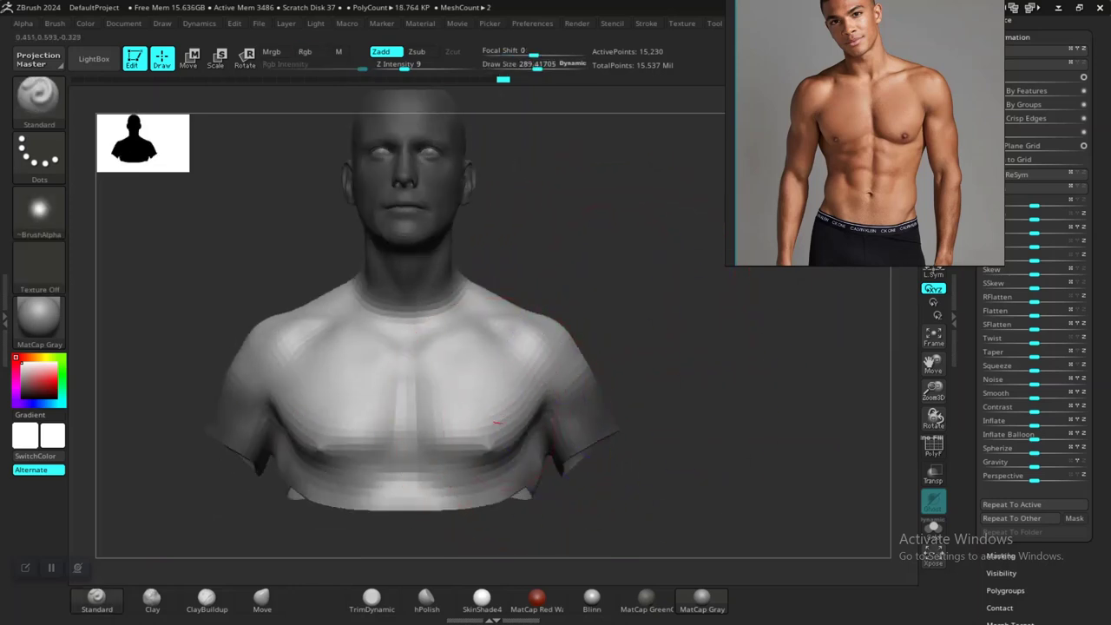
click(263, 599)
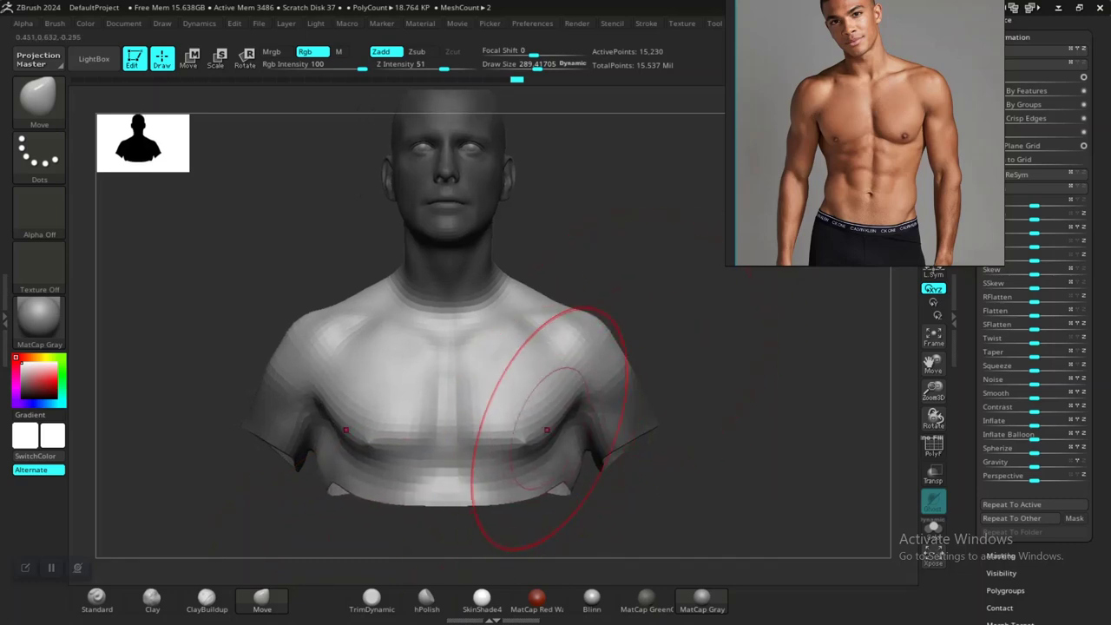
drag(694, 521, 702, 227)
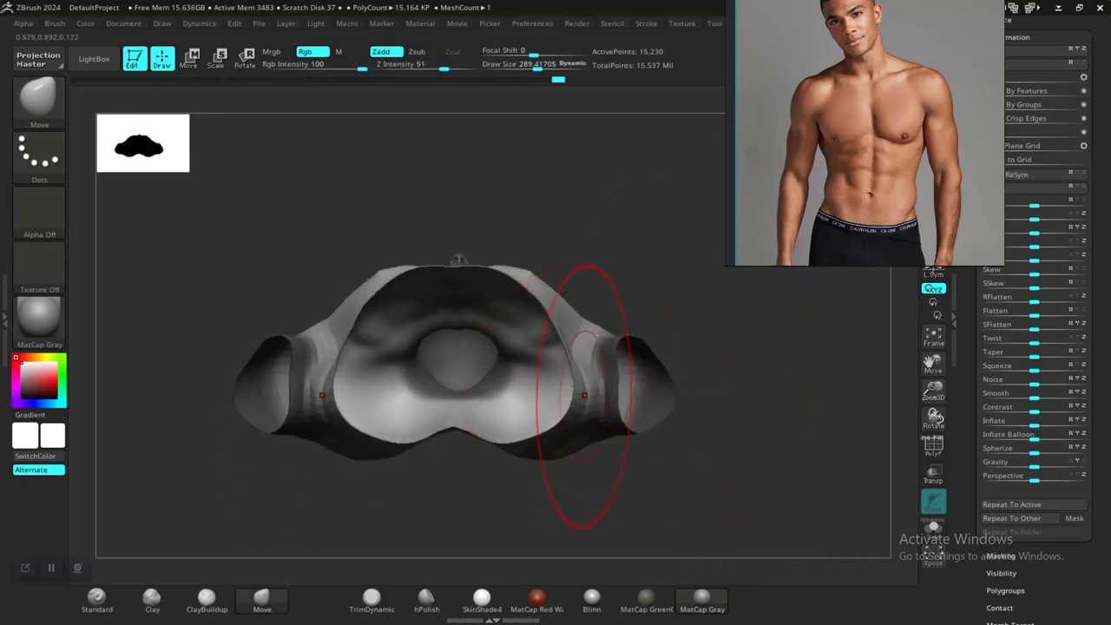
drag(661, 215, 679, 418)
drag(679, 417, 443, 415)
mouse_move(738, 420)
alt+mouse_down()
mouse_move(642, 421)
mouse_move(638, 478)
alt+mouse_up()
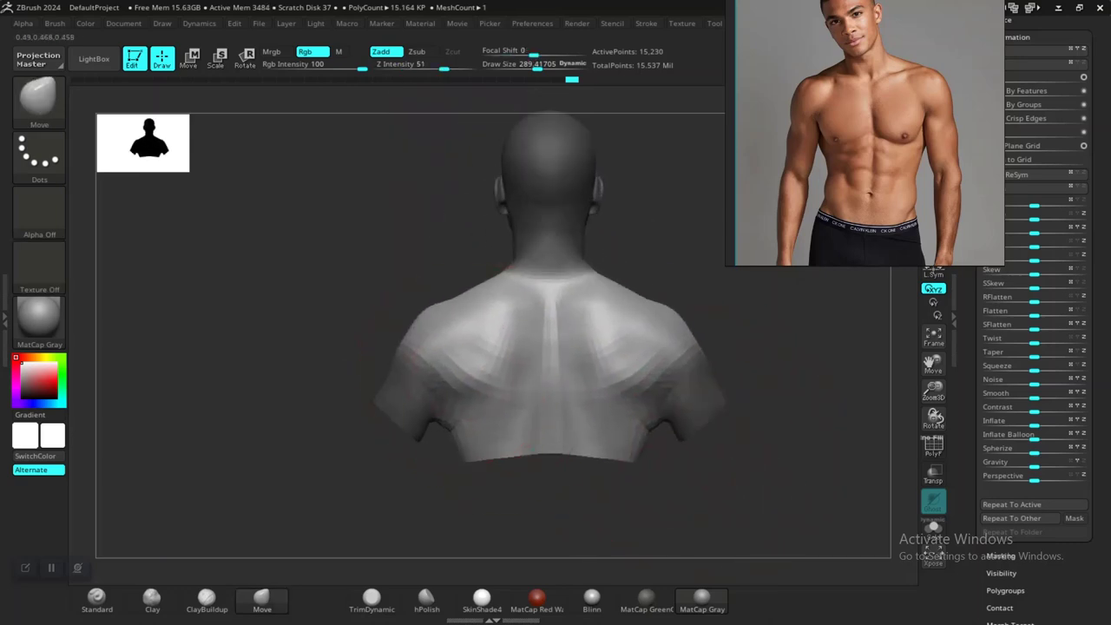
drag(338, 356, 651, 269)
mouse_move(651, 269)
mouse_down()
mouse_move(616, 276)
mouse_move(647, 280)
mouse_up()
- Hide the head, mask the leftover eye, nose and mouth pieces, and assign them to their own polygroup
ctrl+drag(640, 325, 672, 372)
ctrl+shift+click(452, 315)
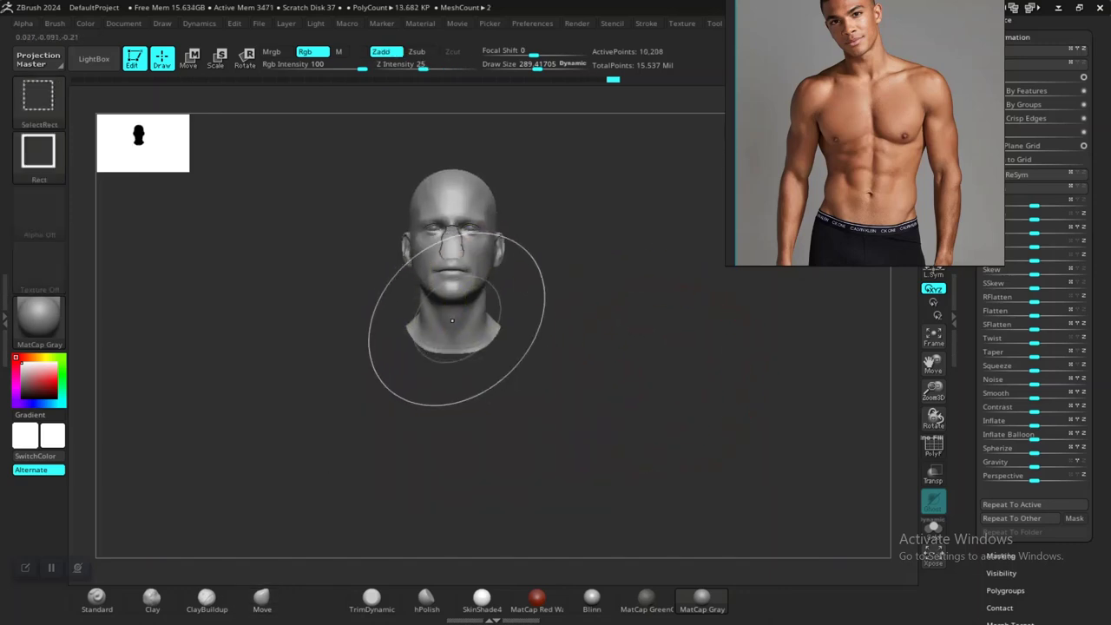
ctrl+shift+click(452, 314)
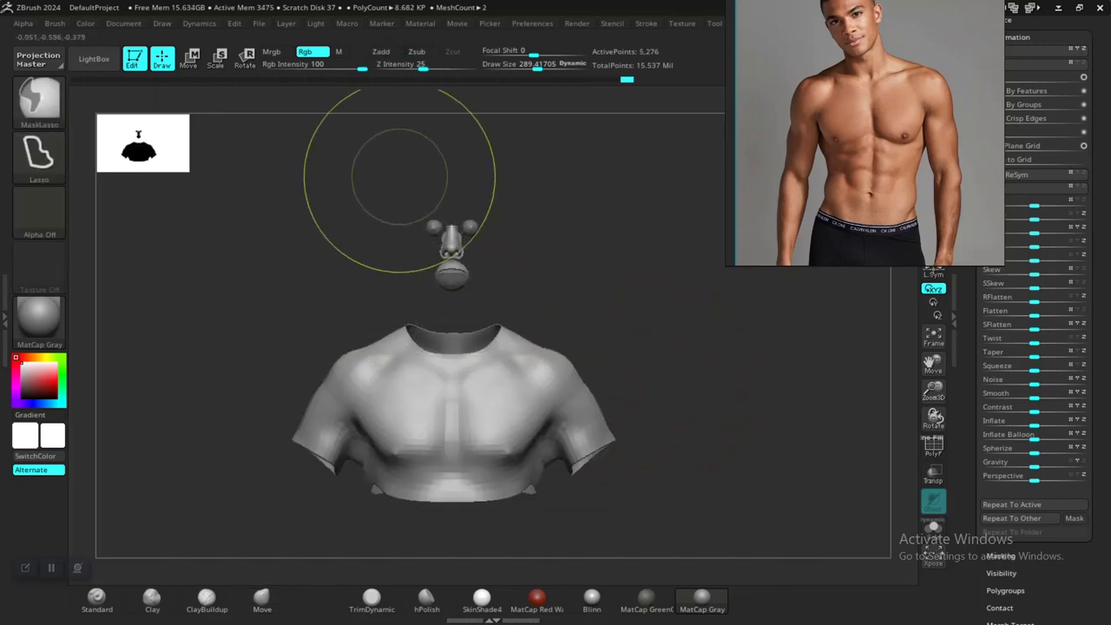
mouse_move(381, 162)
ctrl+mouse_down()
mouse_move(417, 276)
mouse_move(482, 276)
mouse_move(558, 234)
ctrl+mouse_up()
key(ctrl)
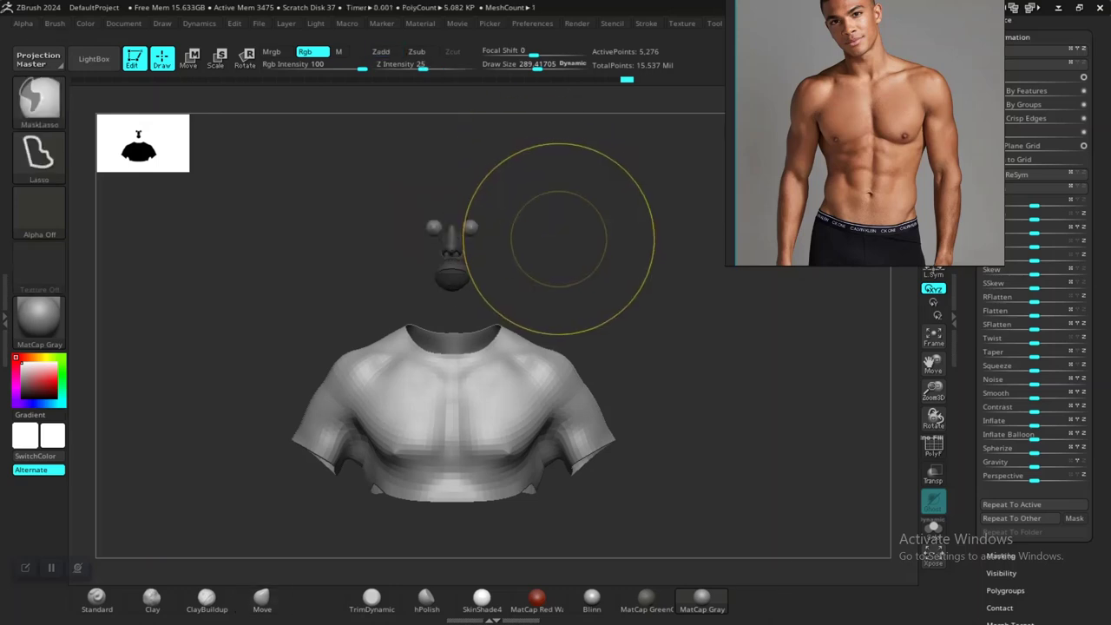
alt+drag(624, 287, 655, 330)
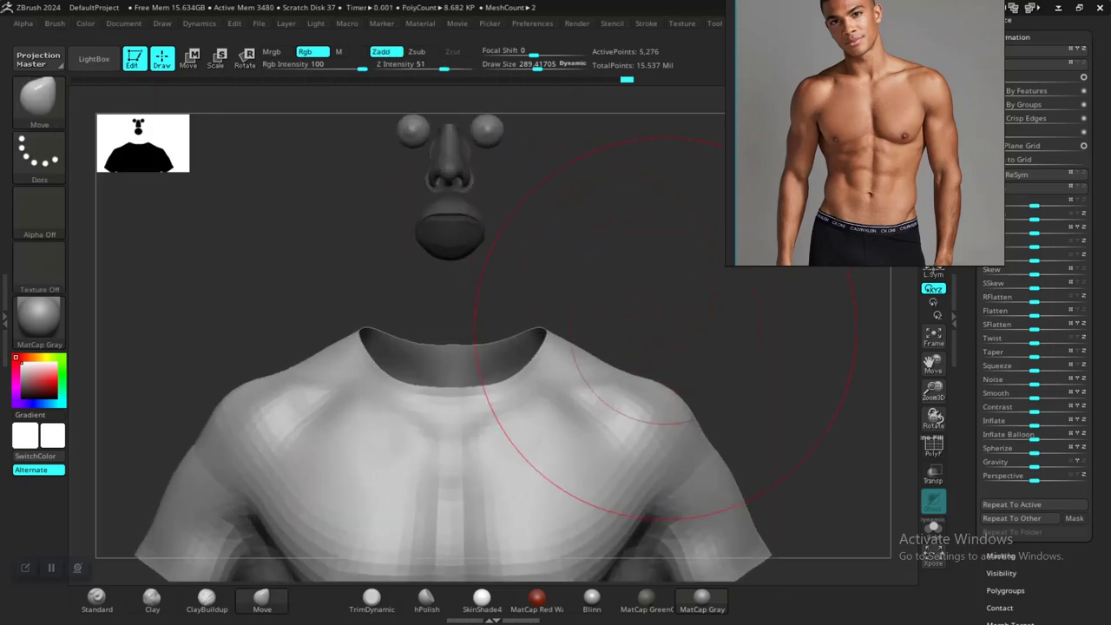
key(ctrl+w)
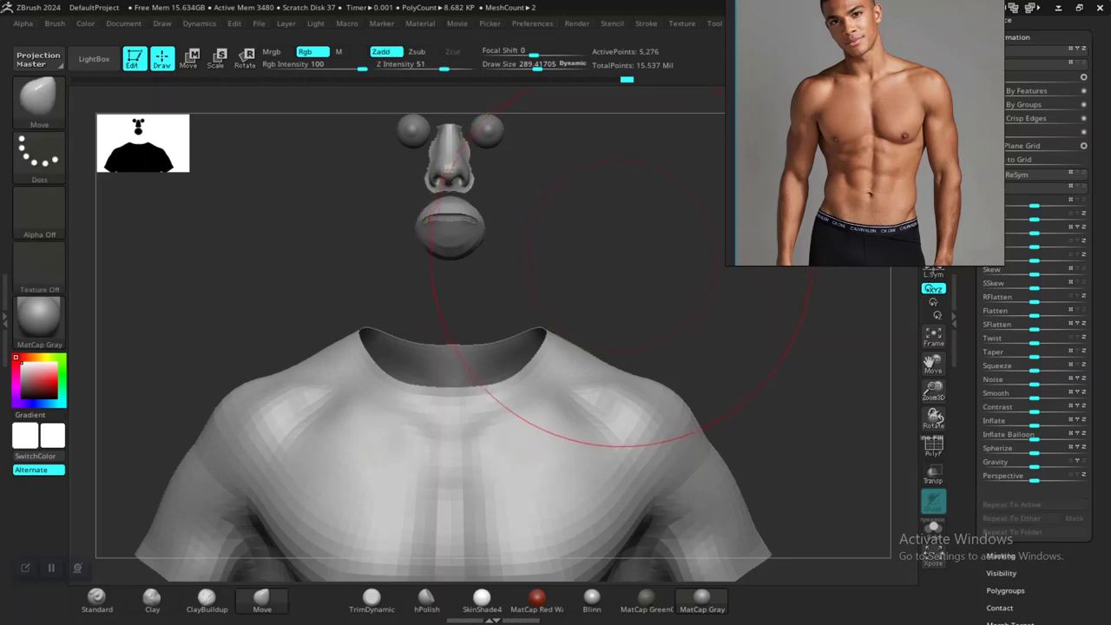
- Mask the head and neck while leaving the torso and arms unmasked, and blur the mask's edge around the neck
ctrl+shift+click(470, 240)
alt+drag(613, 271, 590, 247)
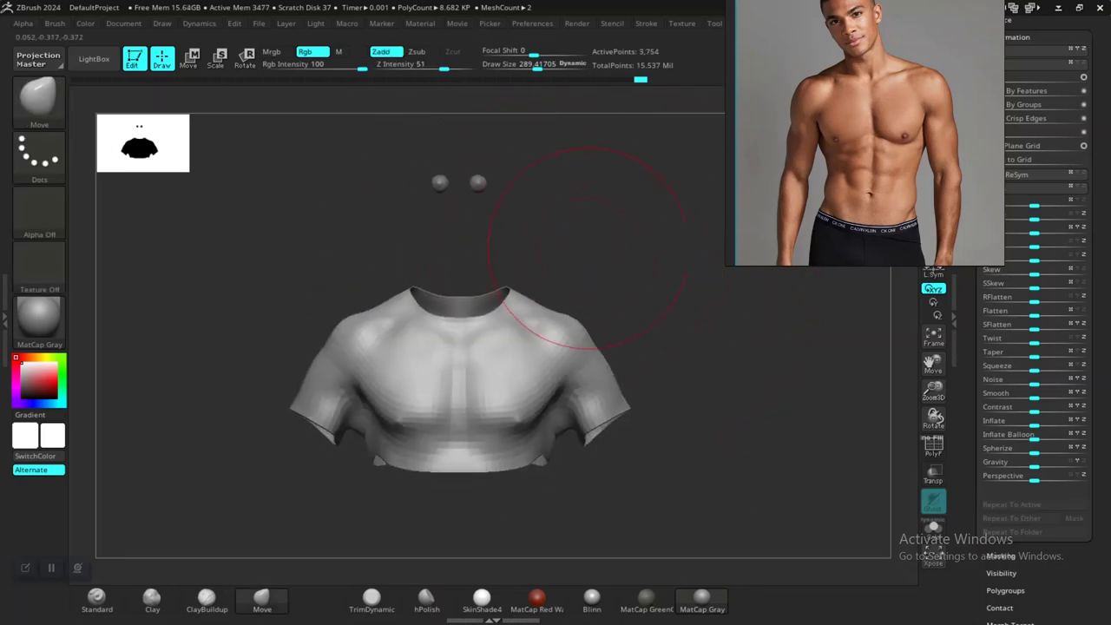
ctrl+click(626, 269)
ctrl+shift+click(668, 285)
ctrl+click(703, 301)
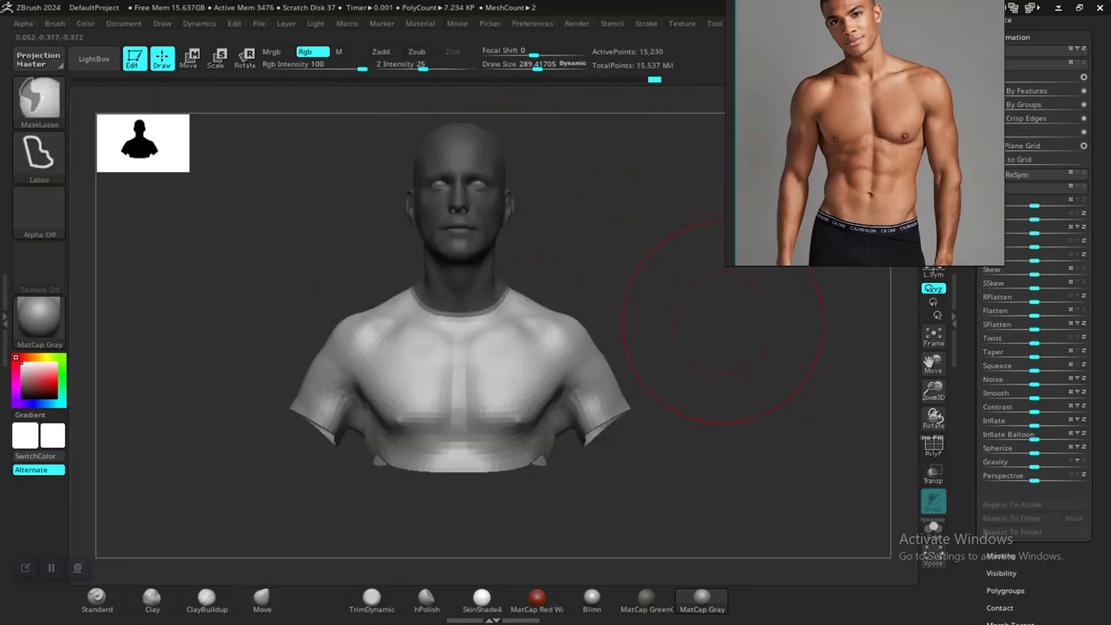
alt+drag(714, 306, 719, 322)
ctrl+click(525, 369)
ctrl+click(528, 374)
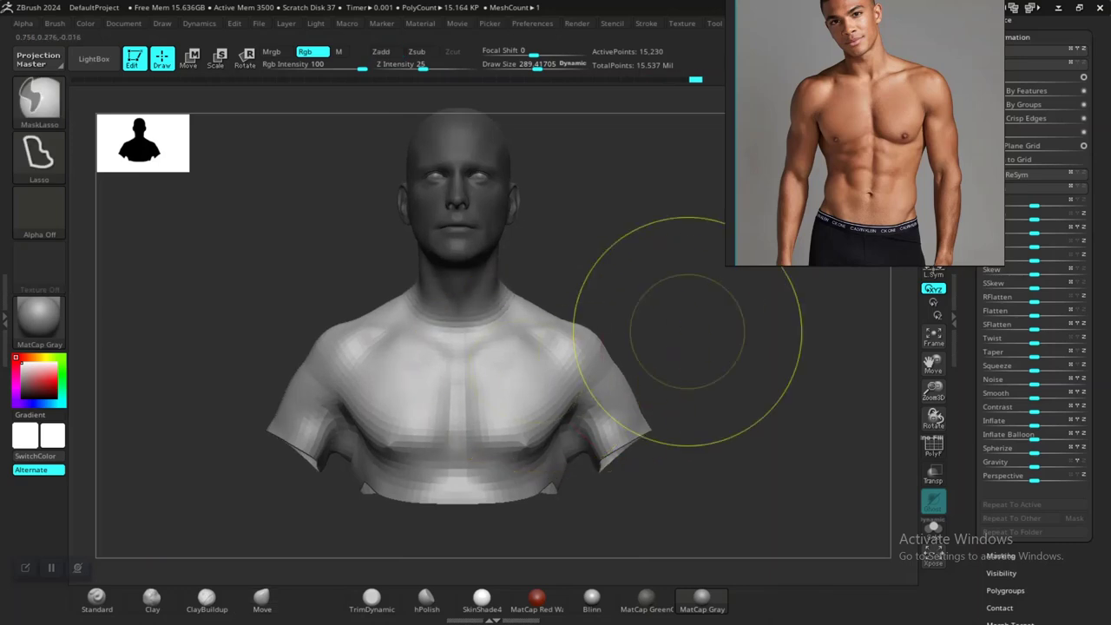
- Centre the transform gizmo on the unmasked torso and nudge the torso slightly upward
key(e)
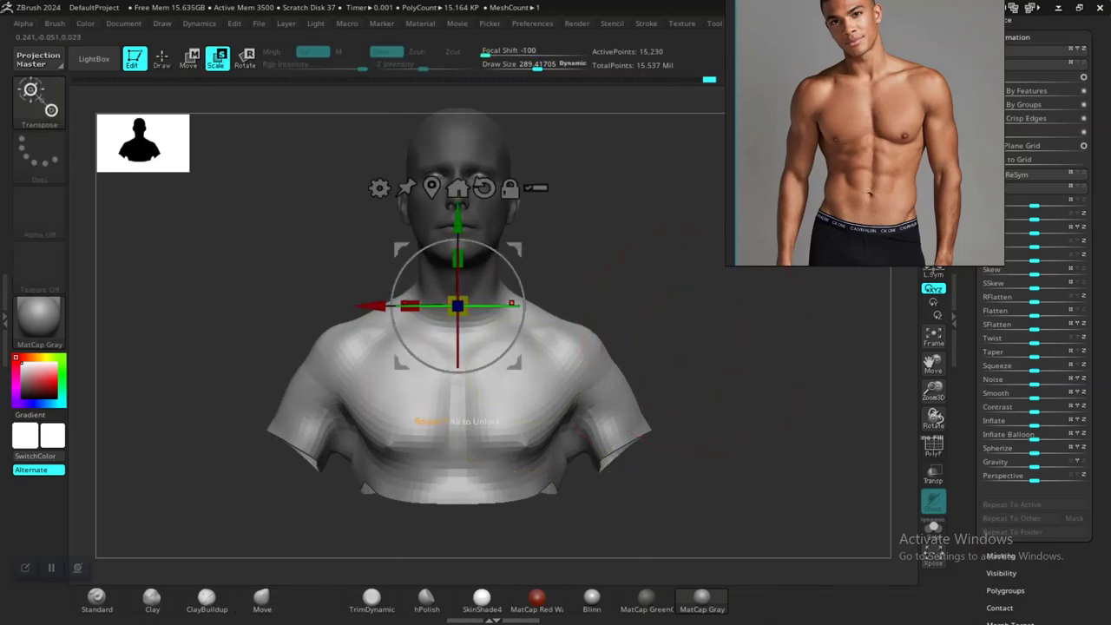
click(431, 187)
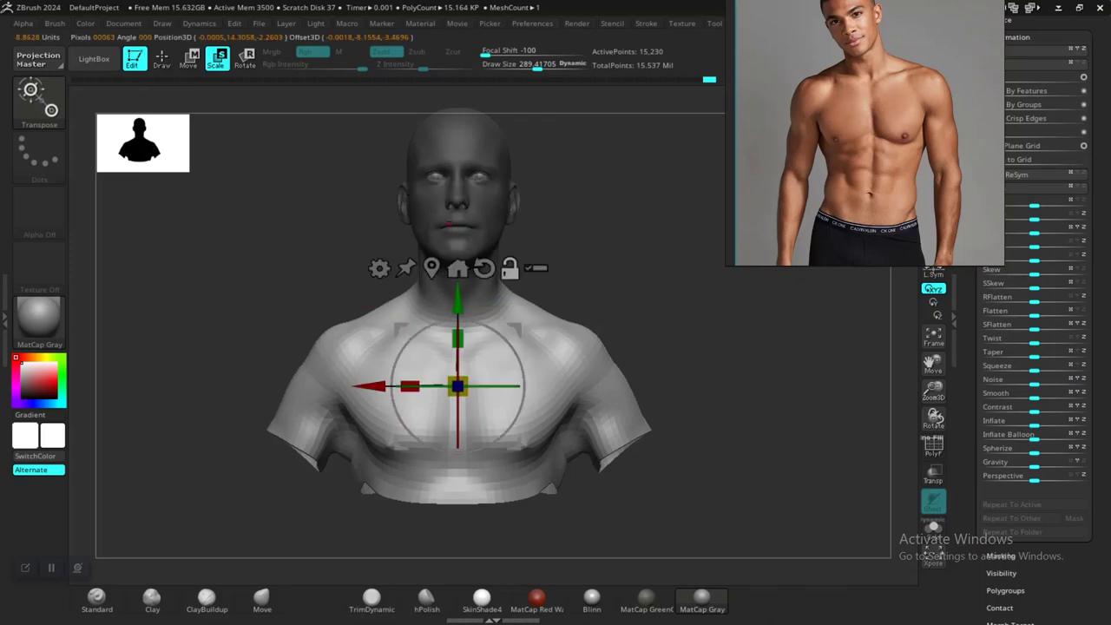
drag(412, 386, 419, 387)
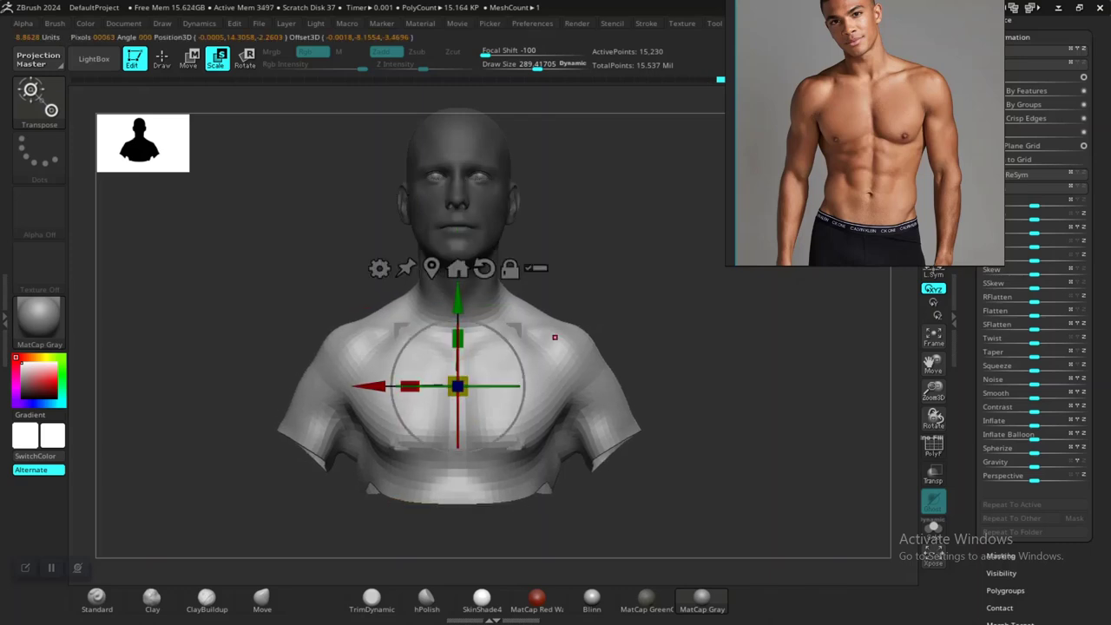
shift+drag(651, 336, 677, 358)
key(ctrl+z)
drag(461, 305, 460, 301)
mouse_move(686, 356)
alt+mouse_down()
mouse_move(676, 342)
mouse_move(512, 349)
mouse_move(564, 308)
mouse_move(570, 323)
mouse_move(642, 352)
mouse_move(705, 356)
mouse_move(674, 367)
alt+mouse_up()
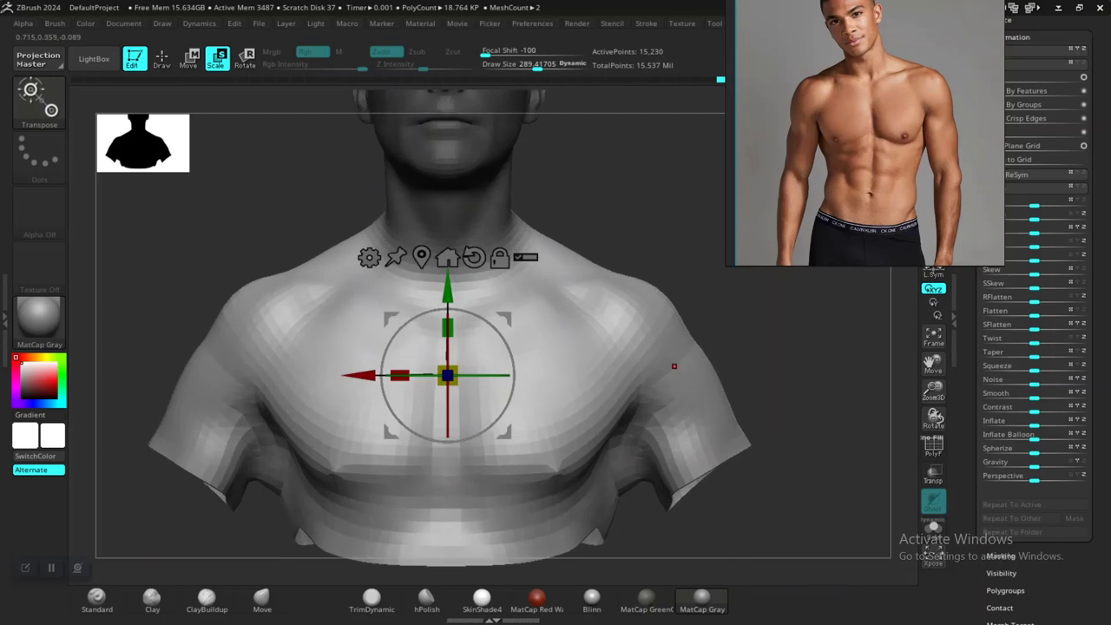
- Return to Draw mode, clear the mask and enlarge the Move brush to a Draw Size of about 503
key(q)
ctrl+drag(776, 395, 720, 374)
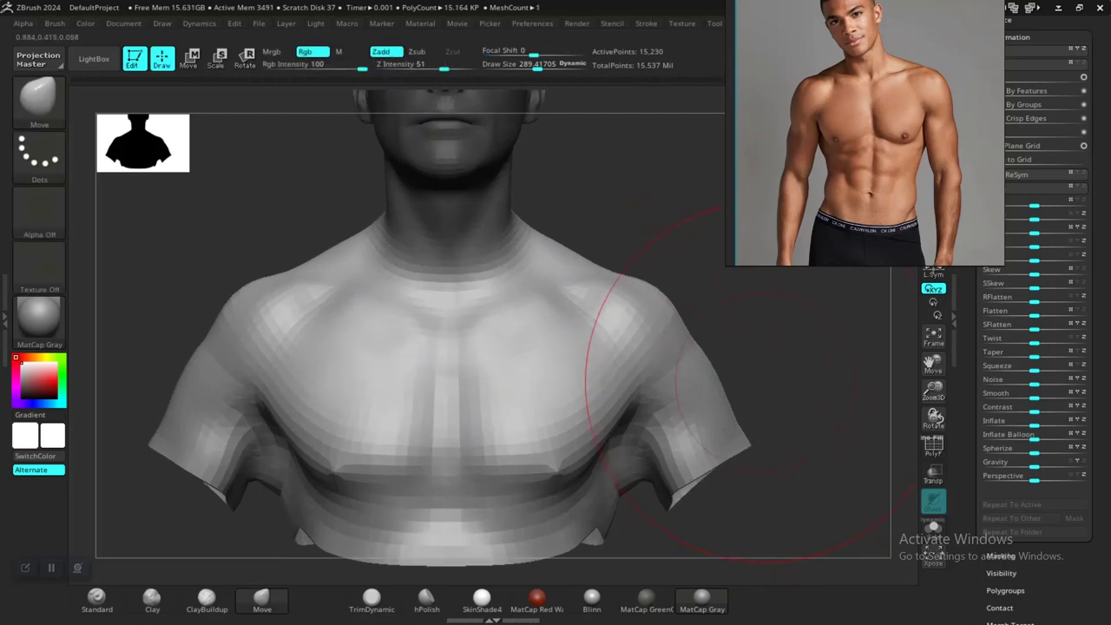
mouse_move(788, 385)
alt+mouse_down()
mouse_move(697, 352)
mouse_move(682, 380)
alt+mouse_up()
mouse_move(699, 351)
ctrl+mouse_down()
mouse_move(721, 364)
mouse_move(611, 333)
mouse_move(668, 318)
mouse_move(589, 348)
ctrl+mouse_up()
key(space)
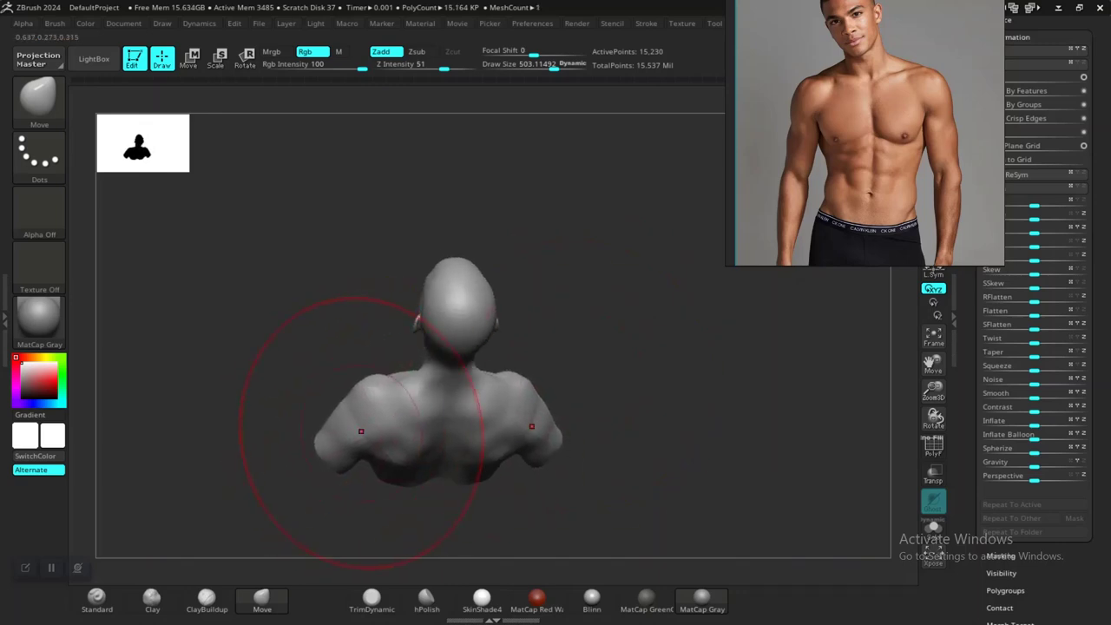
mouse_move(597, 347)
mouse_down()
mouse_move(647, 366)
mouse_move(607, 392)
mouse_up()
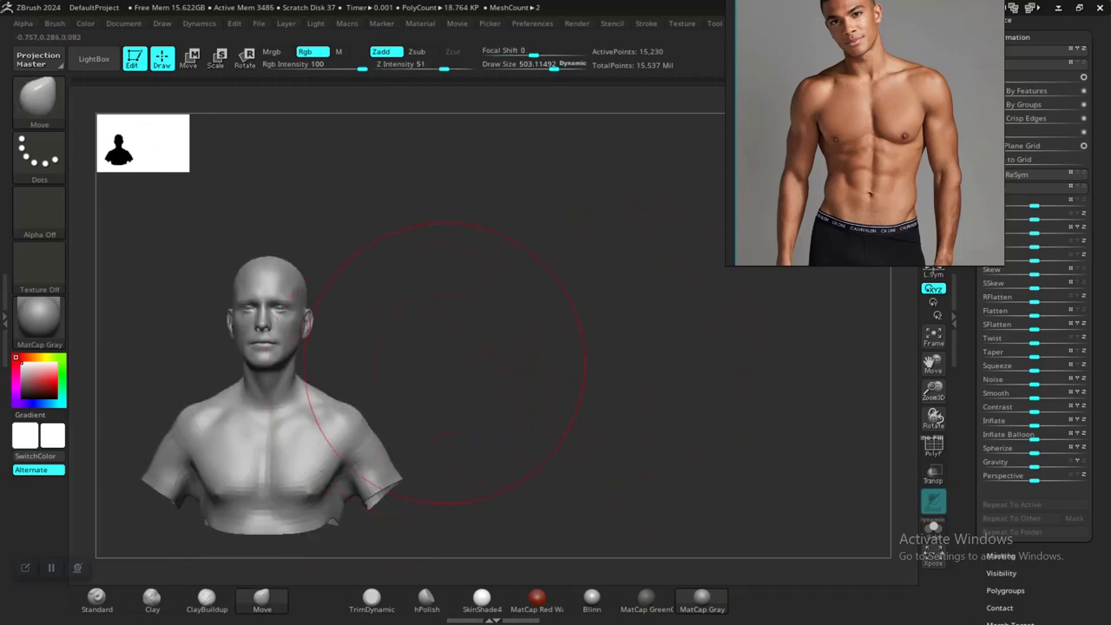
- Reduce the Move brush to a Draw Size of about 215
mouse_move(445, 363)
alt+mouse_down()
mouse_move(660, 315)
mouse_move(613, 303)
mouse_move(634, 308)
alt+mouse_up()
key(space)
mouse_move(622, 309)
mouse_down()
mouse_move(613, 308)
mouse_move(644, 311)
mouse_move(627, 334)
mouse_move(612, 293)
mouse_move(665, 355)
mouse_move(673, 345)
mouse_move(604, 339)
mouse_up()
key(space)
key(space)
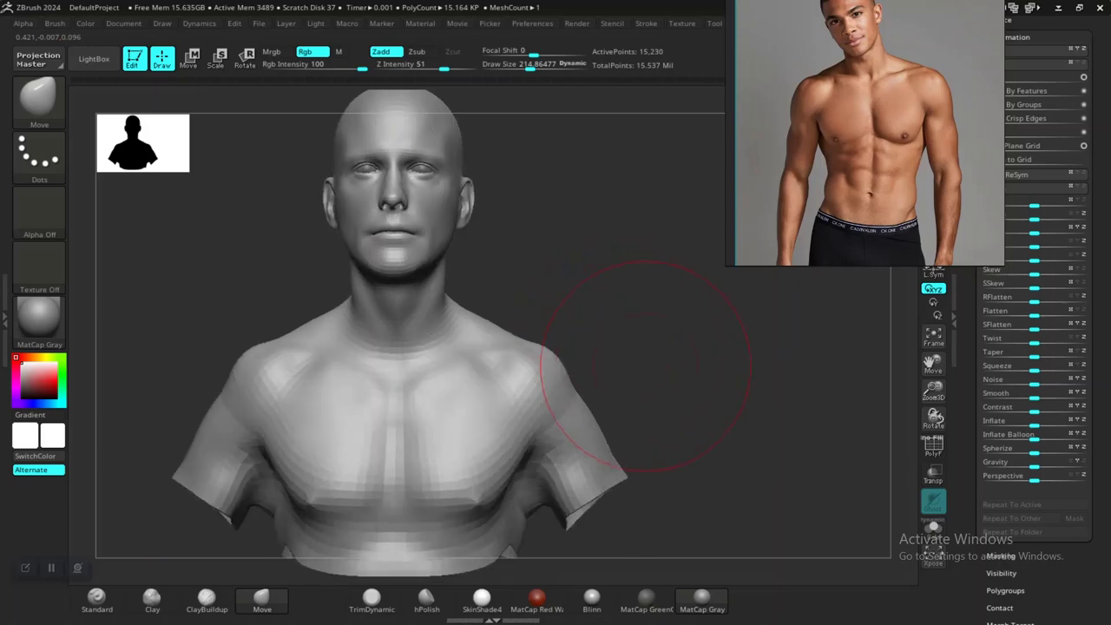
- Isolate the torso by its polygroup and mask the head, neck and arms around it
scroll(607, 343, down, 5)
alt+drag(615, 376, 717, 408)
mouse_move(717, 408)
mouse_down()
mouse_move(664, 410)
mouse_move(707, 414)
mouse_move(709, 344)
mouse_move(659, 361)
mouse_move(594, 278)
mouse_up()
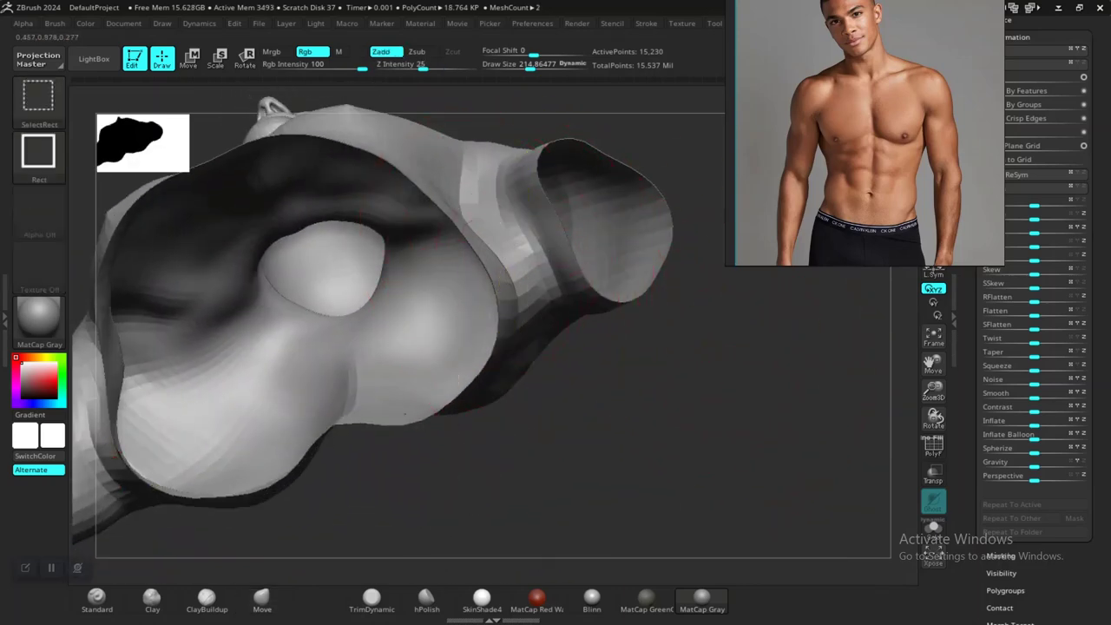
ctrl+shift+click(479, 346)
ctrl+click(640, 377)
ctrl+shift+click(656, 361)
ctrl+click(656, 361)
- Reshape the side of the chest near the armpits with the Move brush and smooth the fold where the arm joins
drag(656, 361, 658, 391)
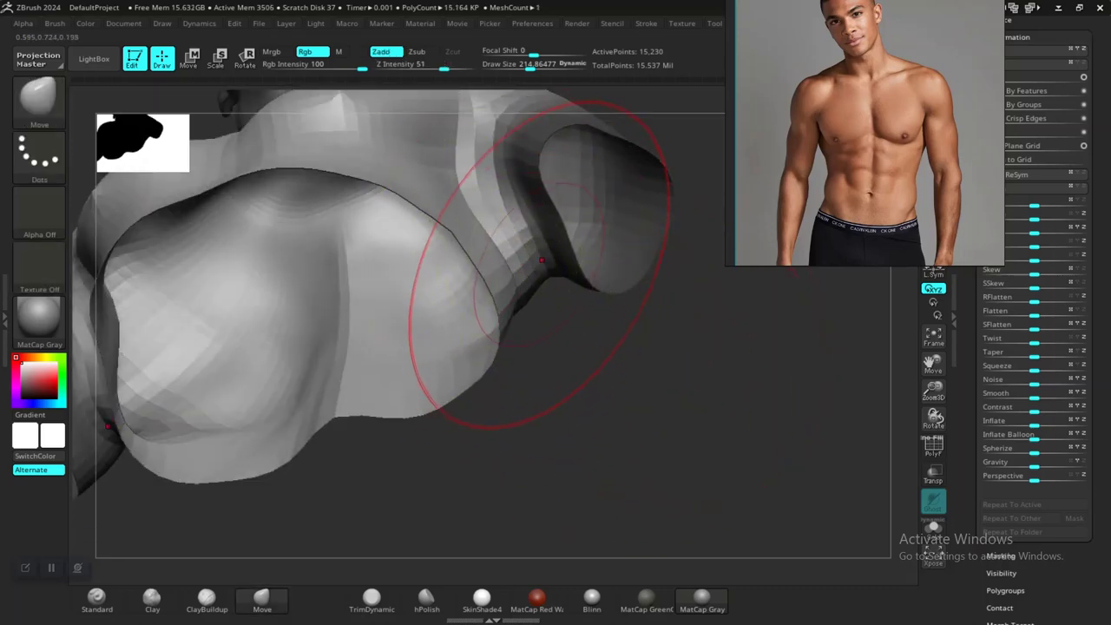
drag(640, 334, 659, 446)
mouse_move(629, 391)
shift+mouse_down()
mouse_move(648, 377)
mouse_move(628, 354)
mouse_move(619, 397)
shift+mouse_up()
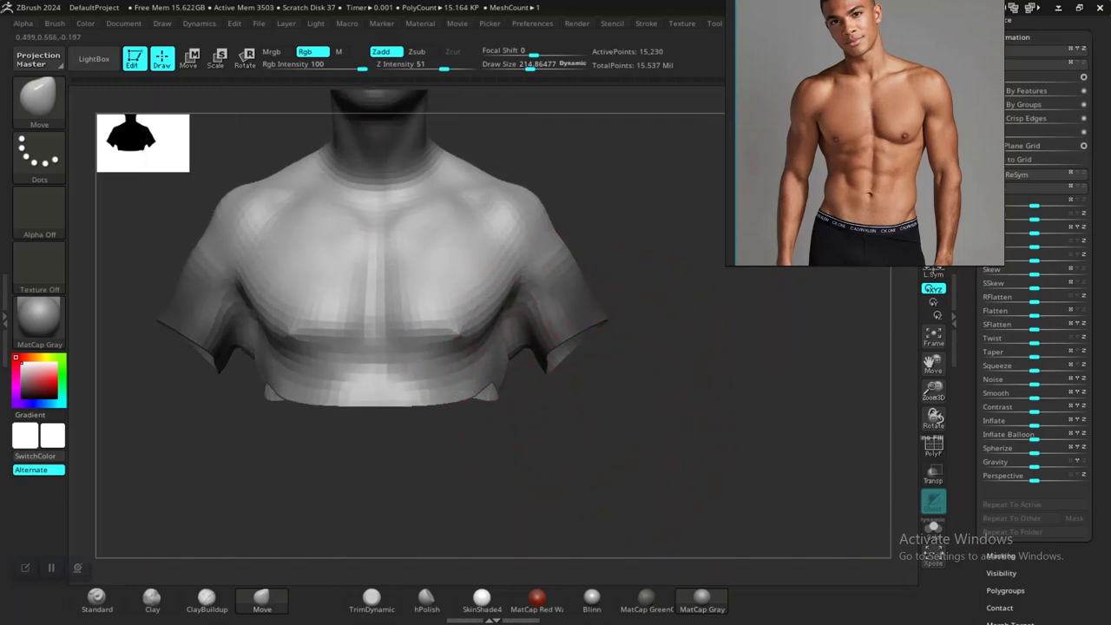
drag(505, 304, 499, 299)
mouse_move(638, 384)
mouse_down()
mouse_move(572, 371)
mouse_move(620, 409)
mouse_move(641, 364)
mouse_move(573, 217)
mouse_up()
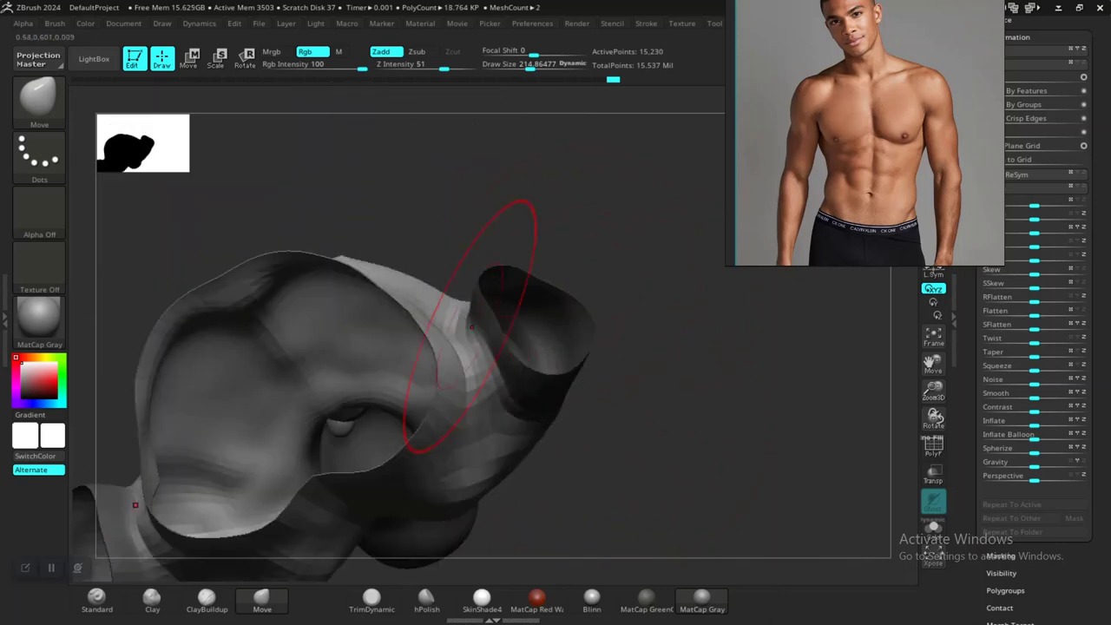
shift+drag(464, 326, 413, 313)
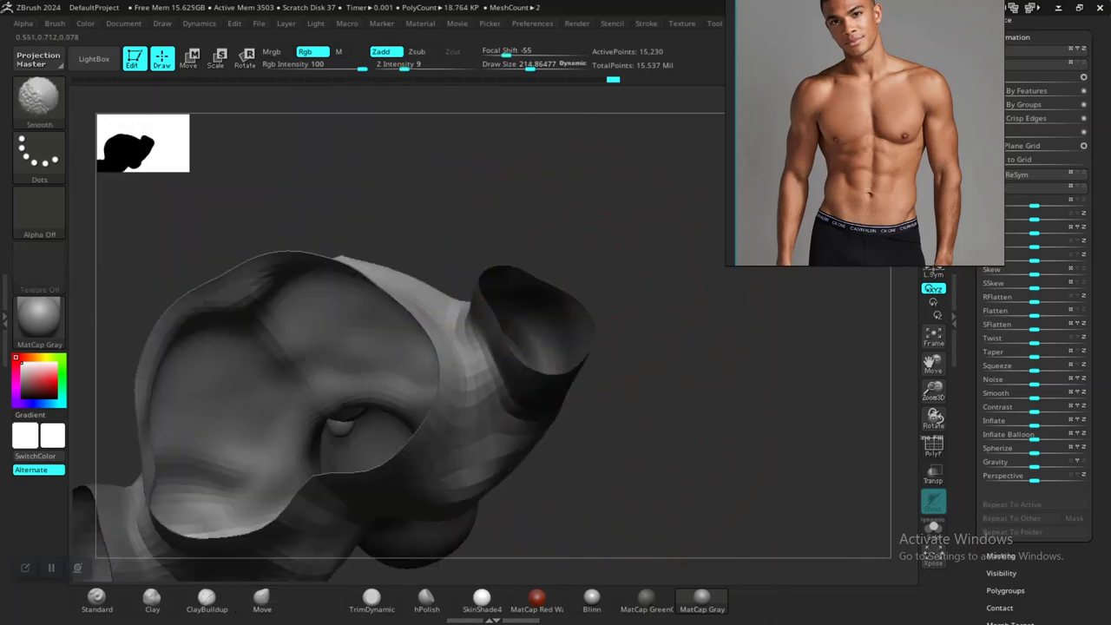
mouse_move(665, 255)
mouse_down()
mouse_move(640, 376)
mouse_move(638, 321)
mouse_move(674, 422)
mouse_move(680, 409)
mouse_move(764, 406)
mouse_move(682, 397)
mouse_move(683, 409)
mouse_up()
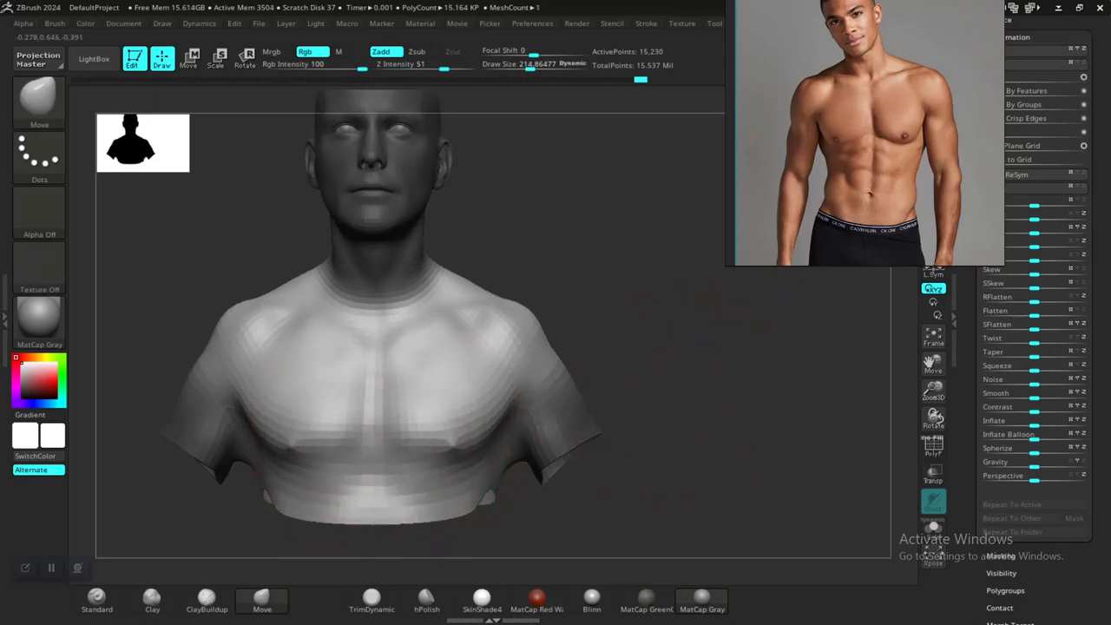
- Clear the mask and refine the shoulder, upper-arm and armpit contours from behind and below with the Move brush
alt+drag(649, 310, 617, 380)
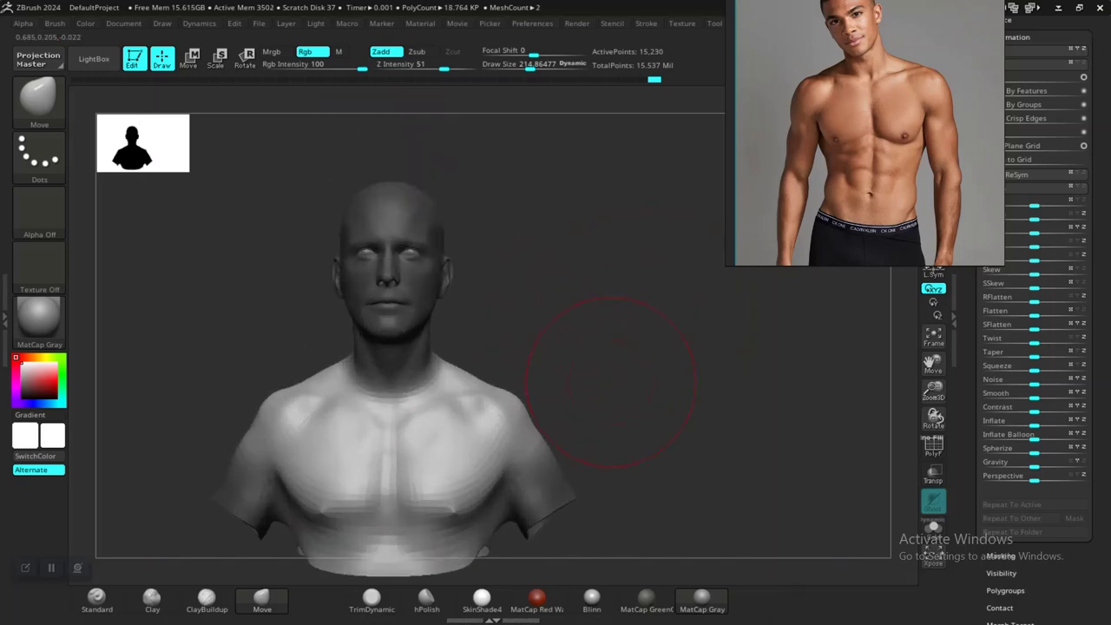
drag(617, 315, 863, 318)
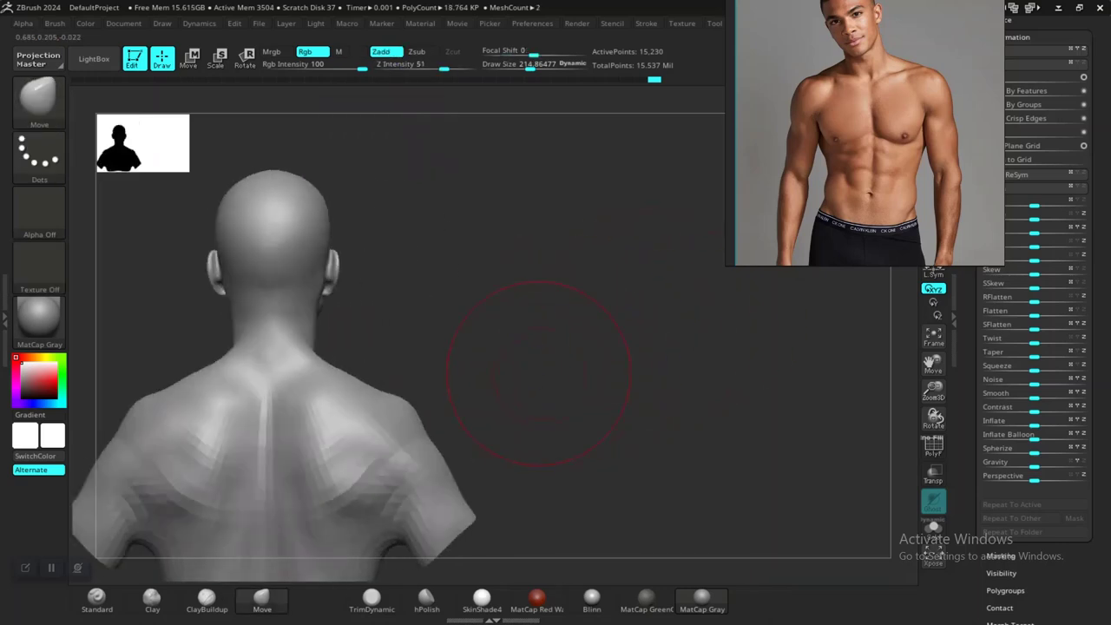
alt+drag(541, 372, 591, 291)
drag(590, 290, 618, 265)
mouse_move(707, 325)
mouse_down()
mouse_move(531, 352)
mouse_move(577, 358)
mouse_move(632, 395)
mouse_move(638, 447)
mouse_up()
mouse_move(694, 388)
mouse_down()
mouse_move(620, 411)
mouse_move(638, 375)
mouse_move(627, 339)
mouse_move(651, 337)
mouse_up()
mouse_move(521, 396)
mouse_down()
mouse_move(531, 369)
mouse_move(506, 382)
mouse_move(610, 369)
mouse_move(599, 352)
mouse_move(702, 341)
mouse_up()
drag(518, 471, 513, 412)
mouse_move(641, 464)
mouse_down()
mouse_move(681, 296)
mouse_move(607, 293)
mouse_up()
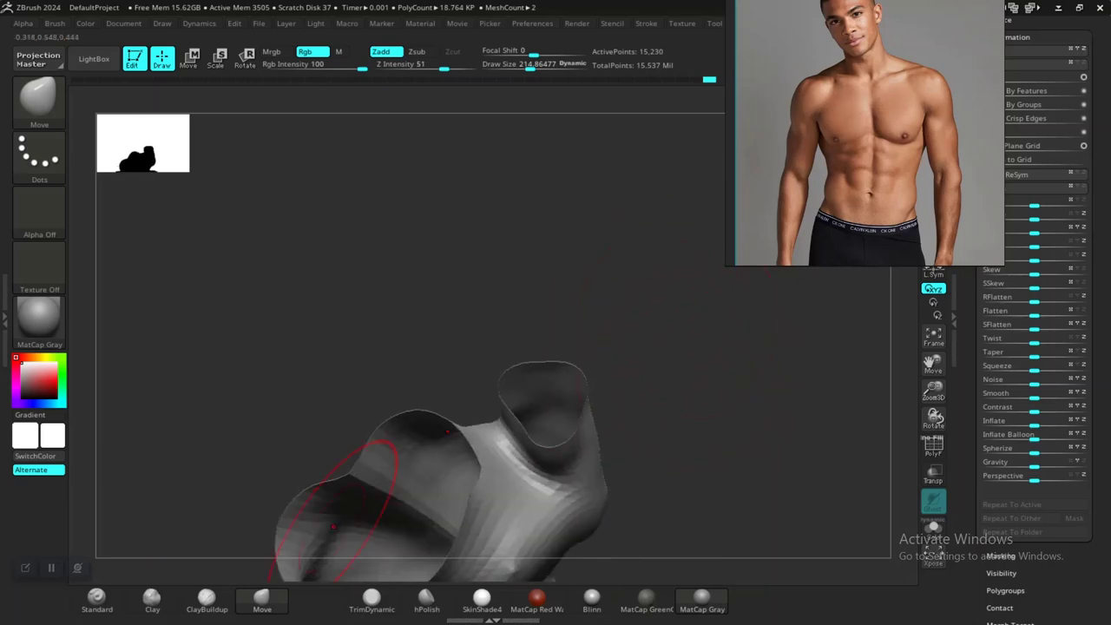
- Replace the TrimDynamic brush with DamStandard for carving the back of the armpit
click(371, 600)
click(372, 599)
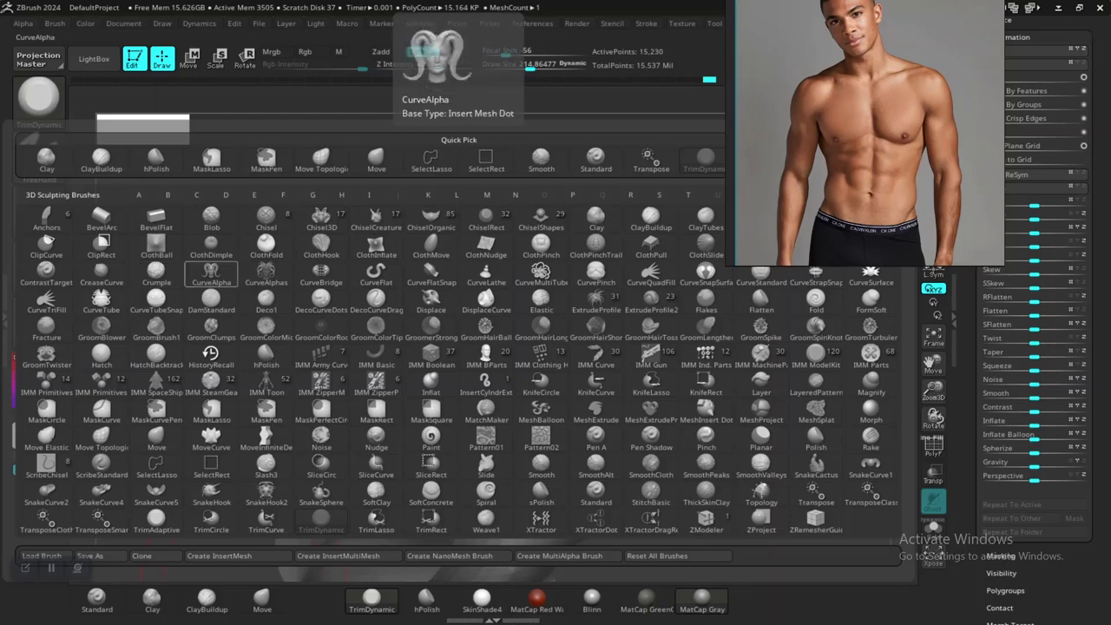
click(210, 301)
mouse_move(365, 292)
mouse_down()
mouse_move(399, 233)
mouse_move(445, 236)
mouse_up()
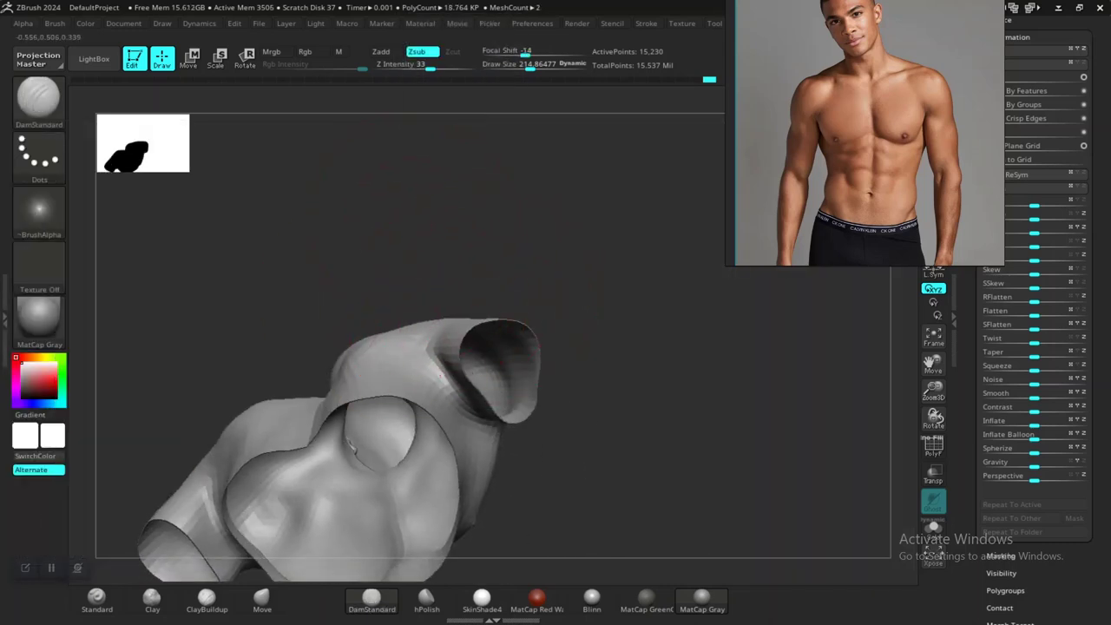
drag(599, 335, 603, 473)
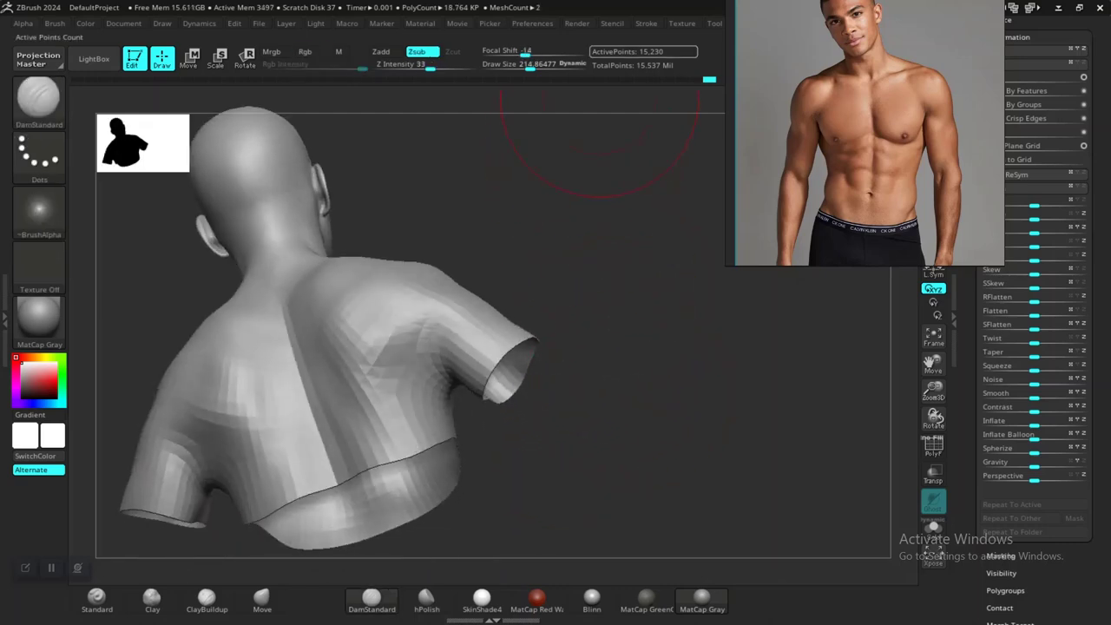
- Reposition the reference photo so the whole figure is visible and expand the stroke's Lazy Mouse settings
right_drag(807, 113, 895, 183)
mouse_move(707, 282)
mouse_down()
mouse_move(709, 303)
mouse_move(679, 304)
mouse_up()
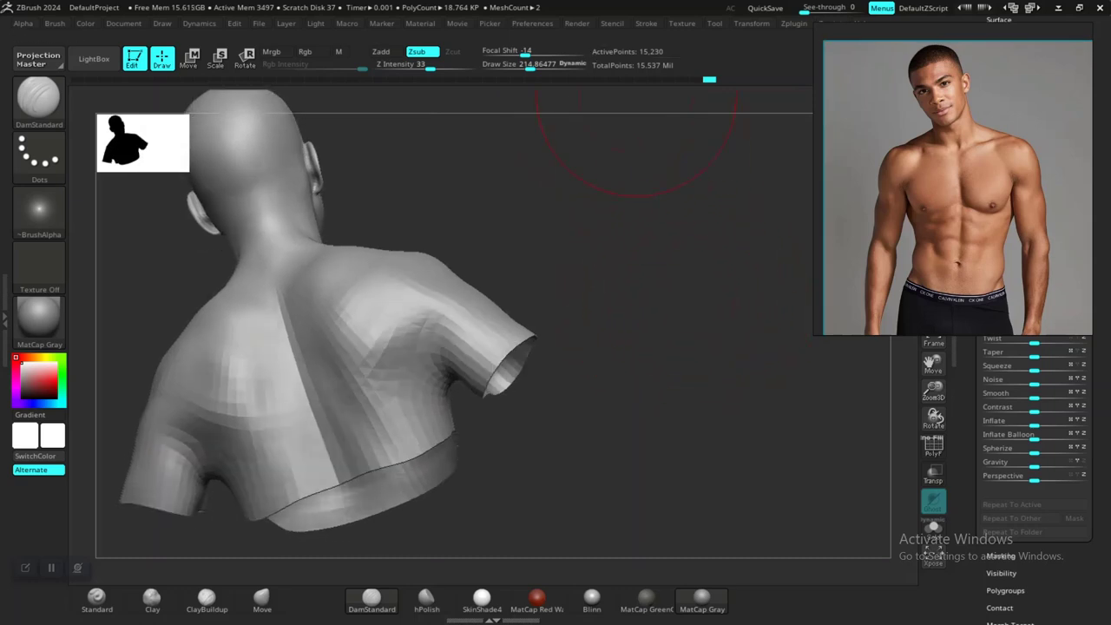
click(646, 24)
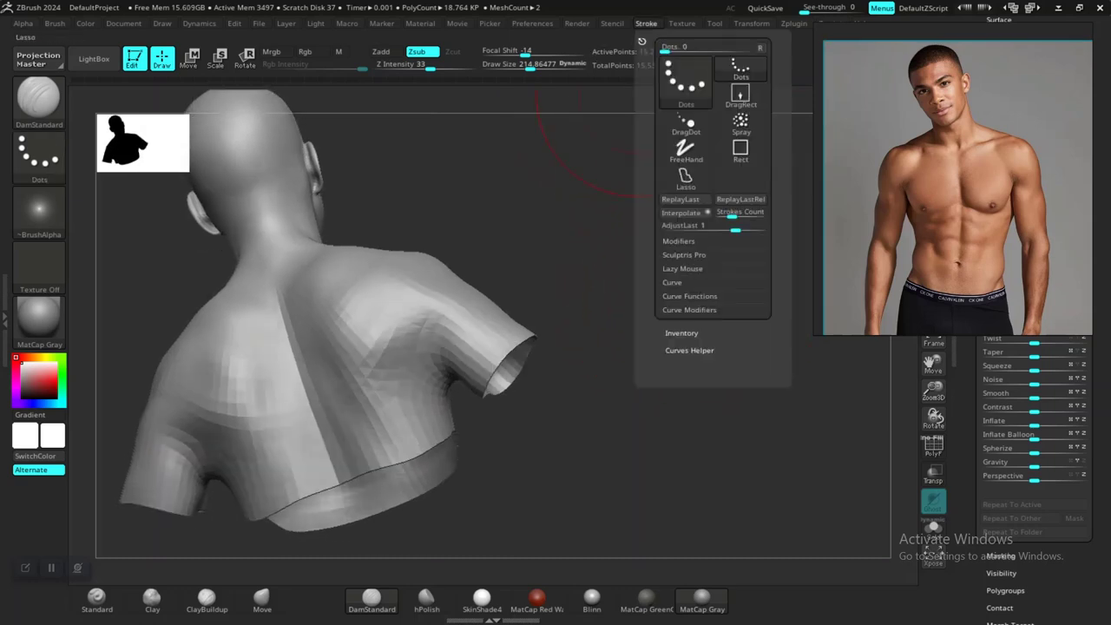
click(683, 269)
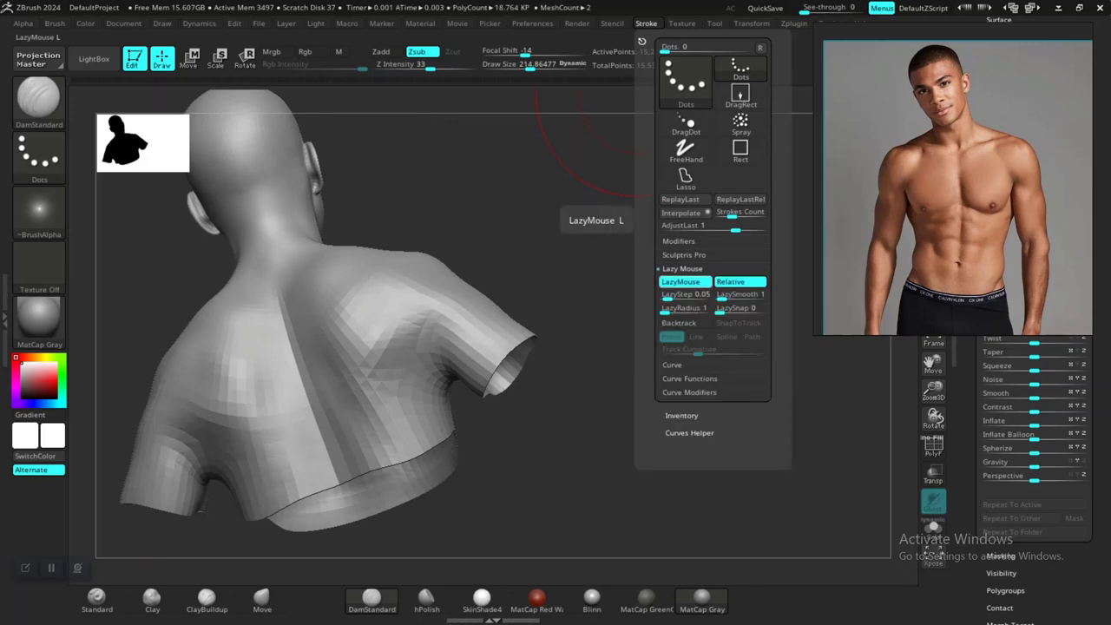
- Try to carve a crease behind the armpit with DamStandard at a Draw Size of about 215 and Z Intensity 33
right_drag(526, 325, 472, 332)
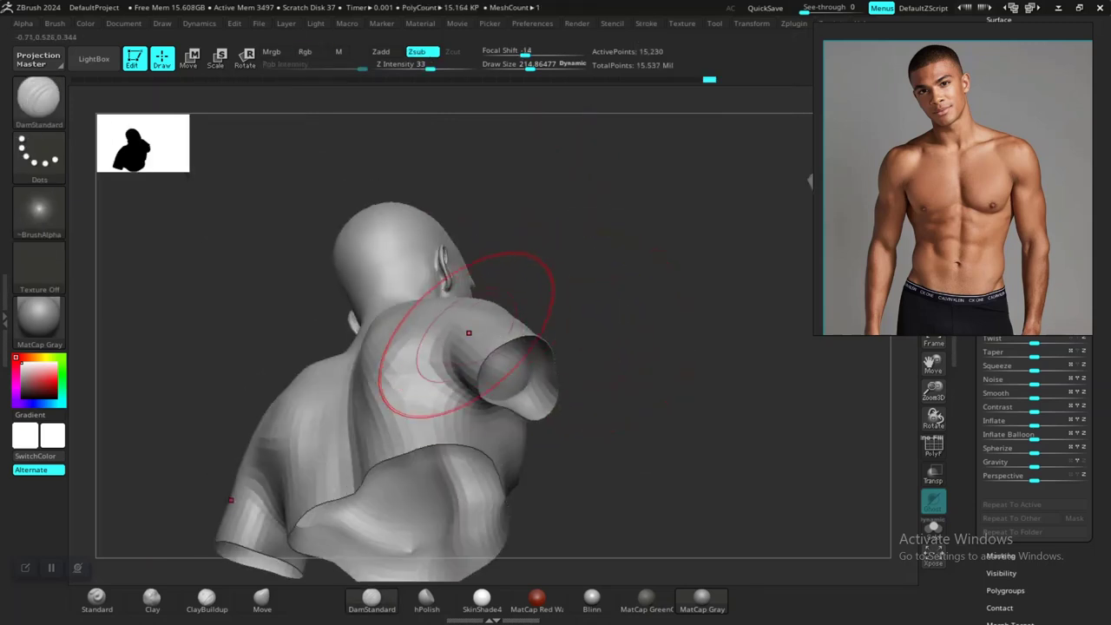
drag(446, 370, 493, 406)
drag(650, 332, 670, 349)
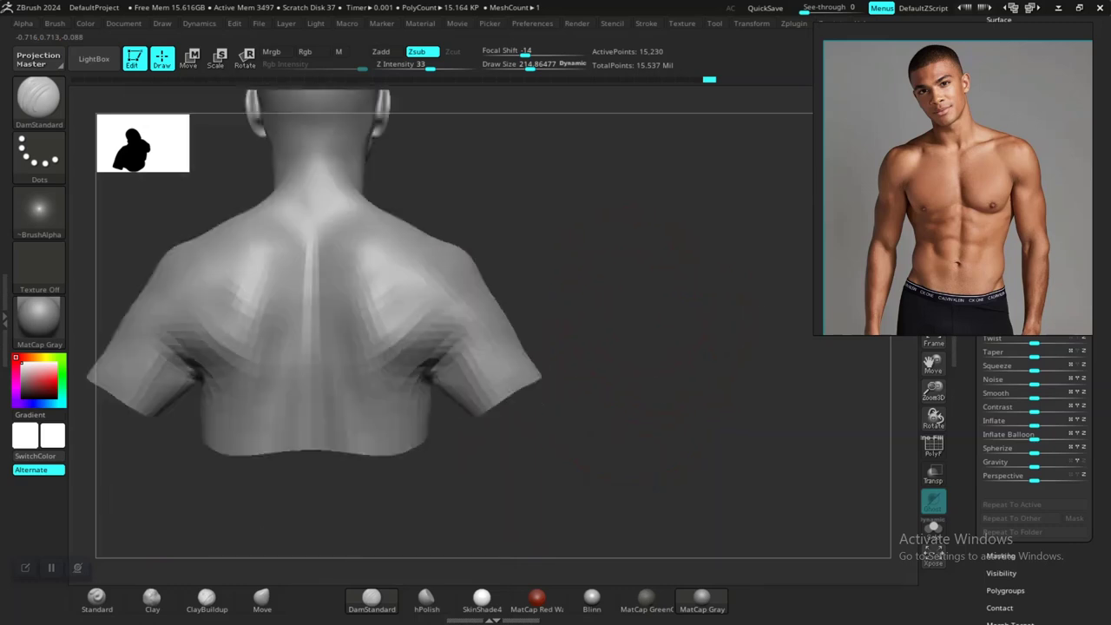
key(ctrl+z)
key(ctrl+z)
- Carve the armpit crease with DamStandard at a Draw Size of about 157 and Z Intensity 17, and smooth the surrounding surface
key(space)
mouse_move(604, 307)
mouse_down()
mouse_move(639, 310)
mouse_move(655, 289)
mouse_move(645, 377)
mouse_move(688, 338)
mouse_move(646, 148)
mouse_up()
drag(476, 354, 528, 440)
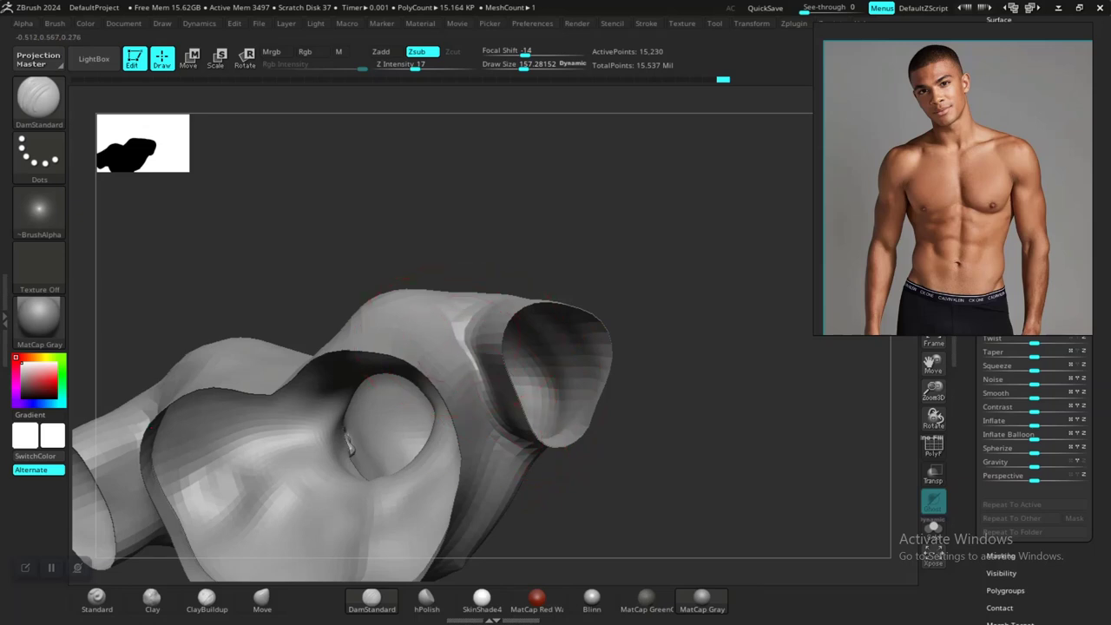
alt+drag(660, 486, 655, 417)
drag(655, 417, 558, 339)
mouse_move(611, 310)
mouse_down()
mouse_move(465, 314)
mouse_move(604, 312)
mouse_move(637, 339)
mouse_move(736, 336)
mouse_move(667, 291)
mouse_move(705, 321)
mouse_move(671, 303)
mouse_move(688, 316)
mouse_move(587, 315)
mouse_move(530, 329)
mouse_up()
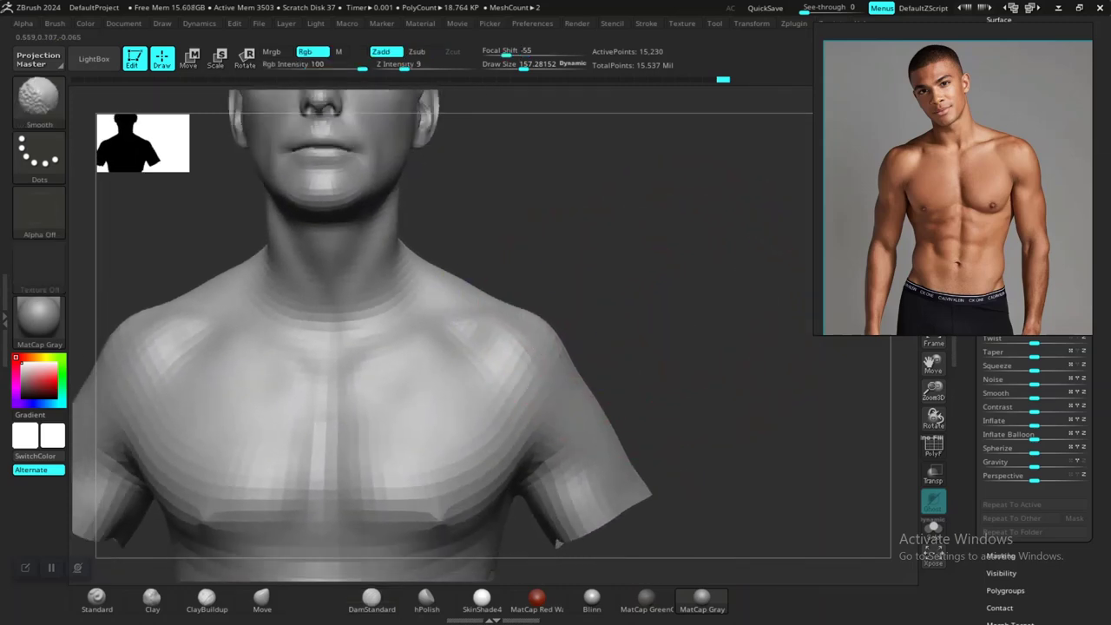
- Examine the bust's shoulders from the side and front, and reframe the reference photo closely on the chest and shoulders
drag(673, 303, 570, 361)
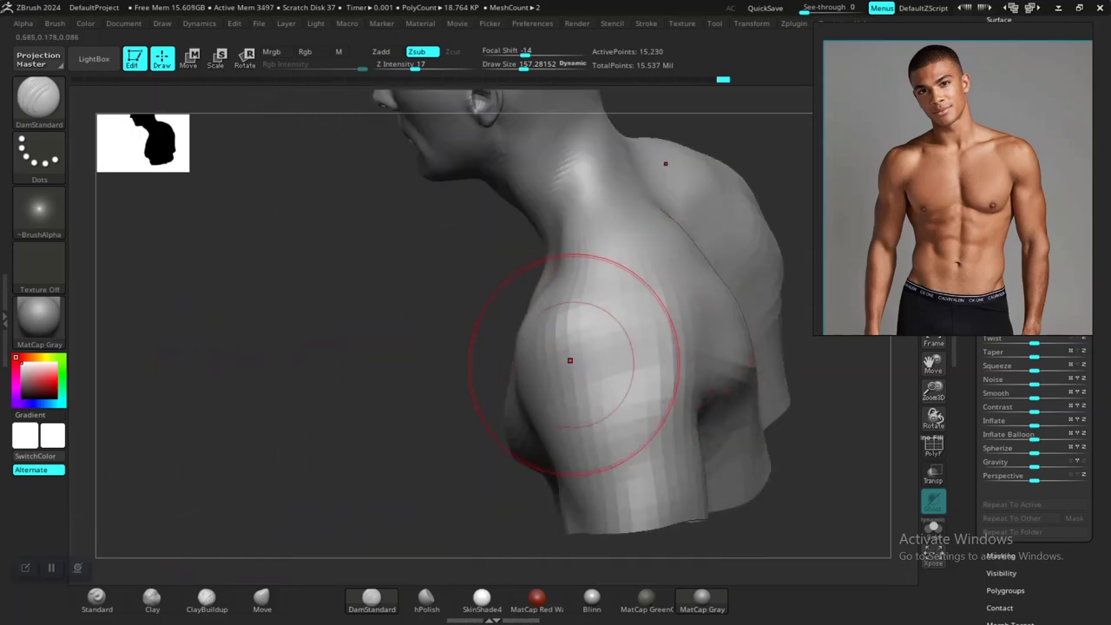
drag(764, 196, 708, 447)
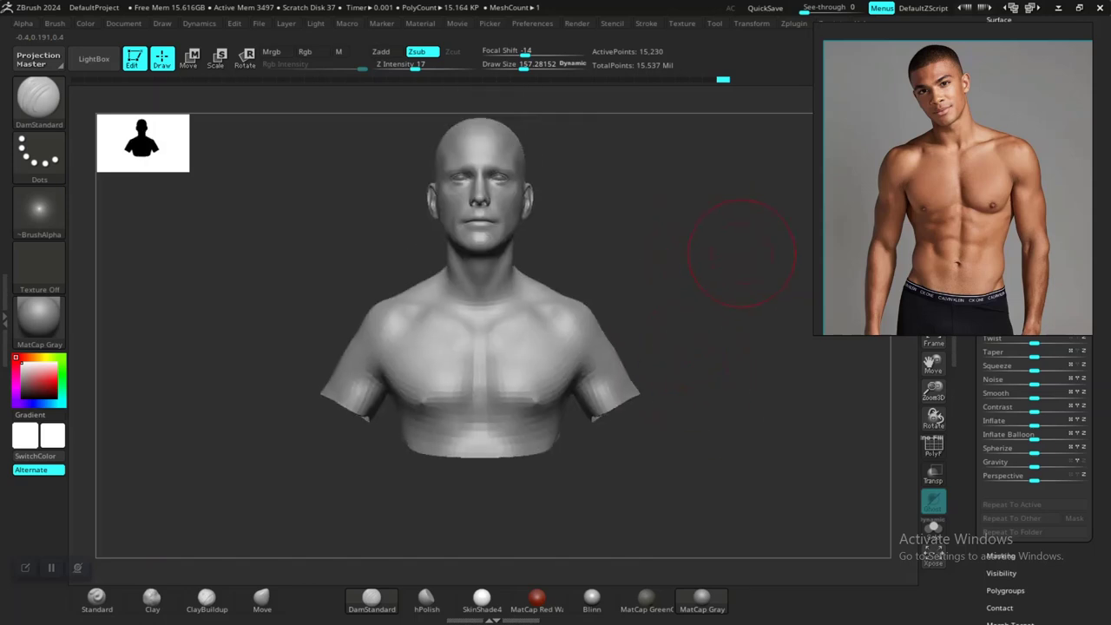
alt+drag(741, 253, 722, 335)
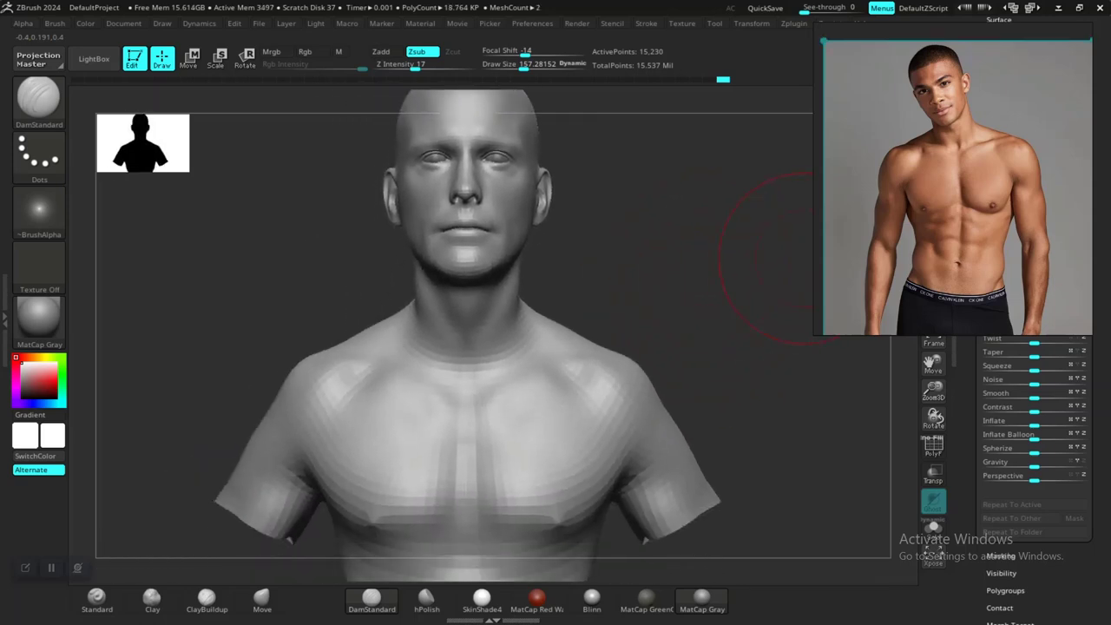
scroll(915, 242, down, 8)
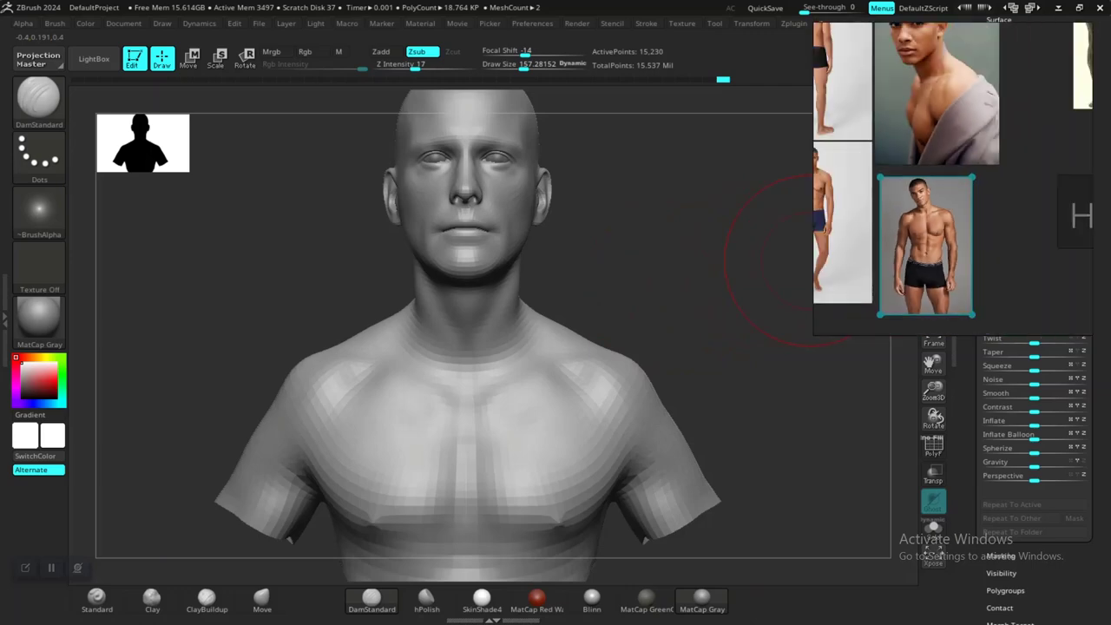
scroll(922, 235, up, 10)
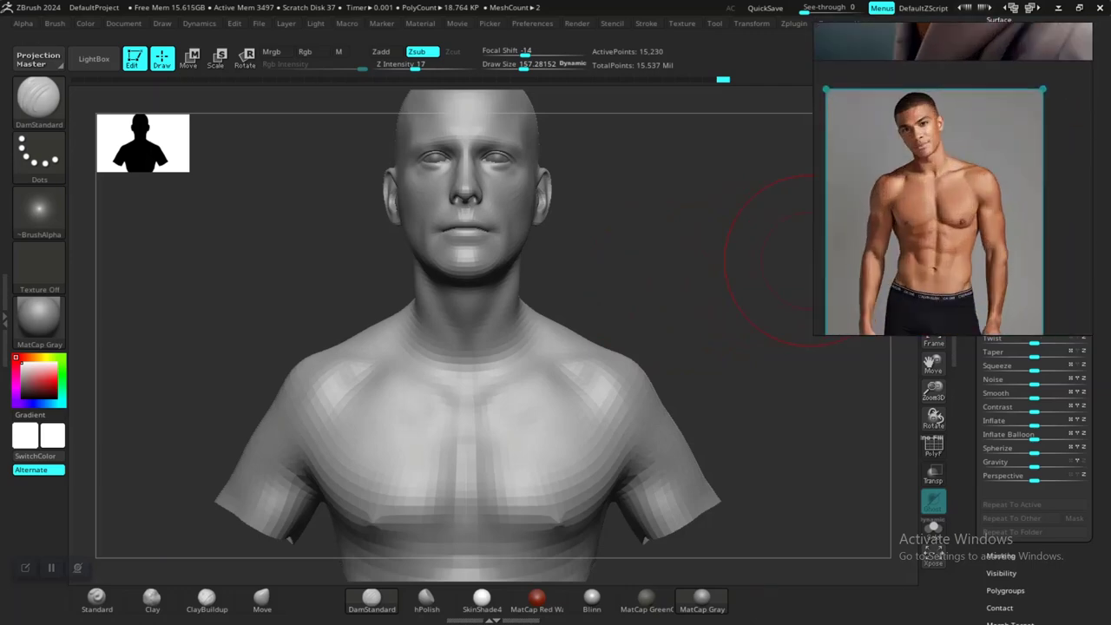
middle_drag(922, 235, 966, 265)
drag(670, 280, 645, 285)
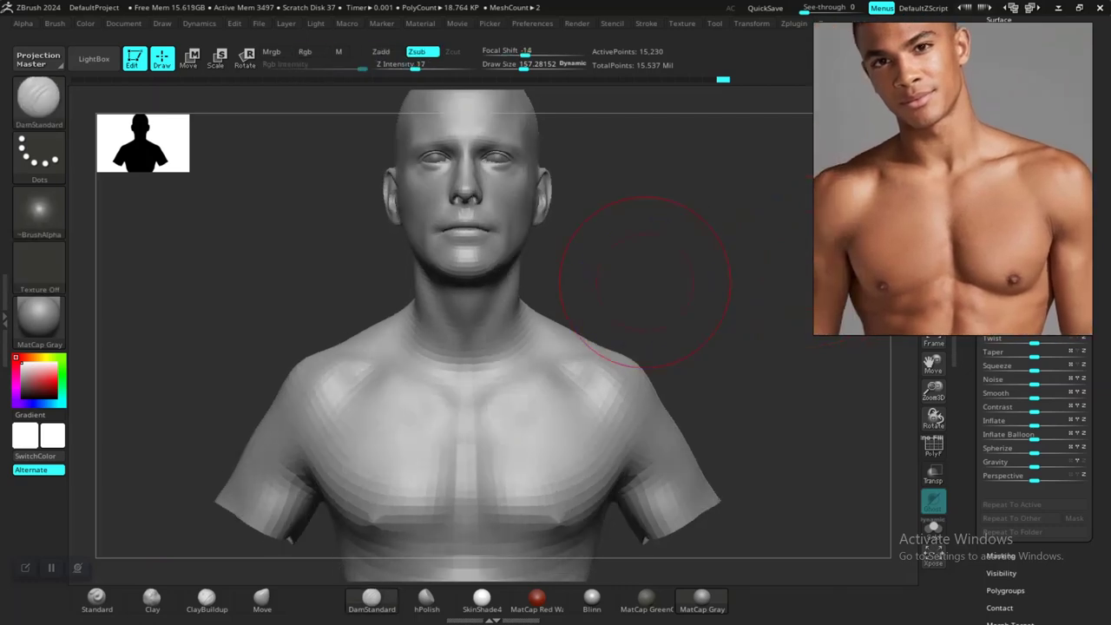
- Try to carve a crease along the collarbones with DamStandard at a Draw Size of about 157 and Z Intensity 17
alt+drag(677, 221, 691, 313)
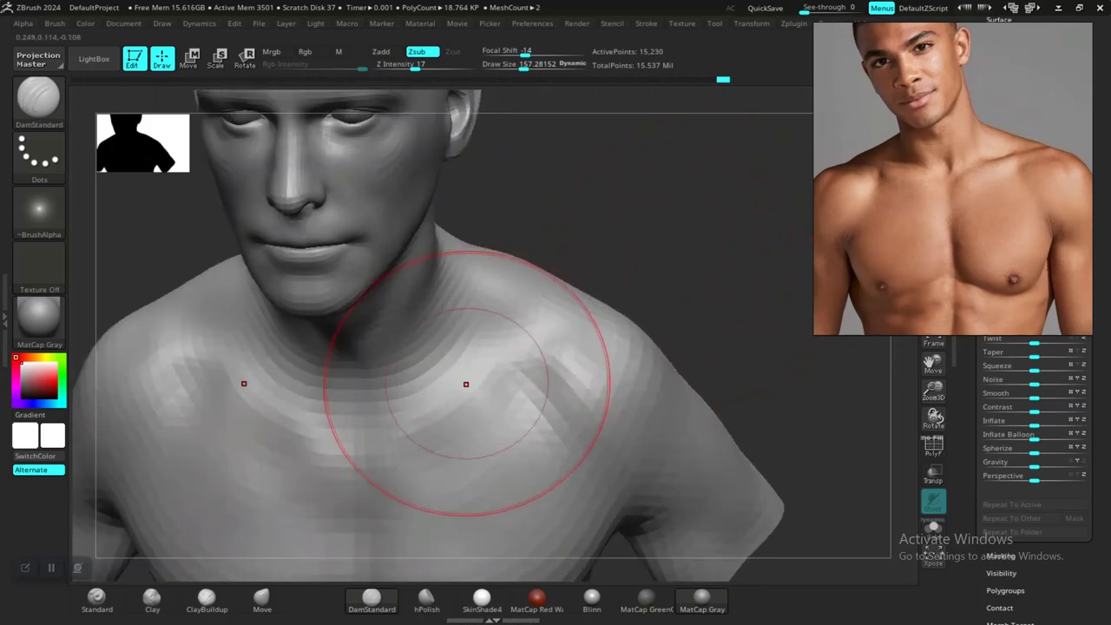
drag(519, 373, 432, 433)
drag(602, 294, 604, 279)
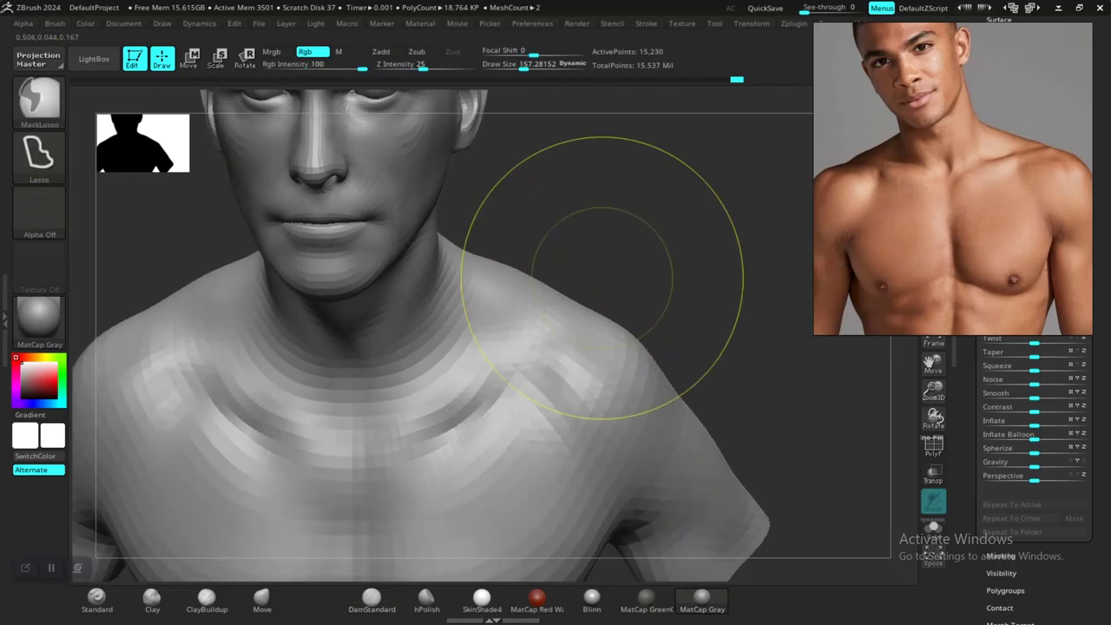
key(ctrl+z)
- Carve the upper edge of the collarbones with DamStandard at a Draw Size of about 69 and Z Intensity 17
key(space)
drag(582, 335, 569, 334)
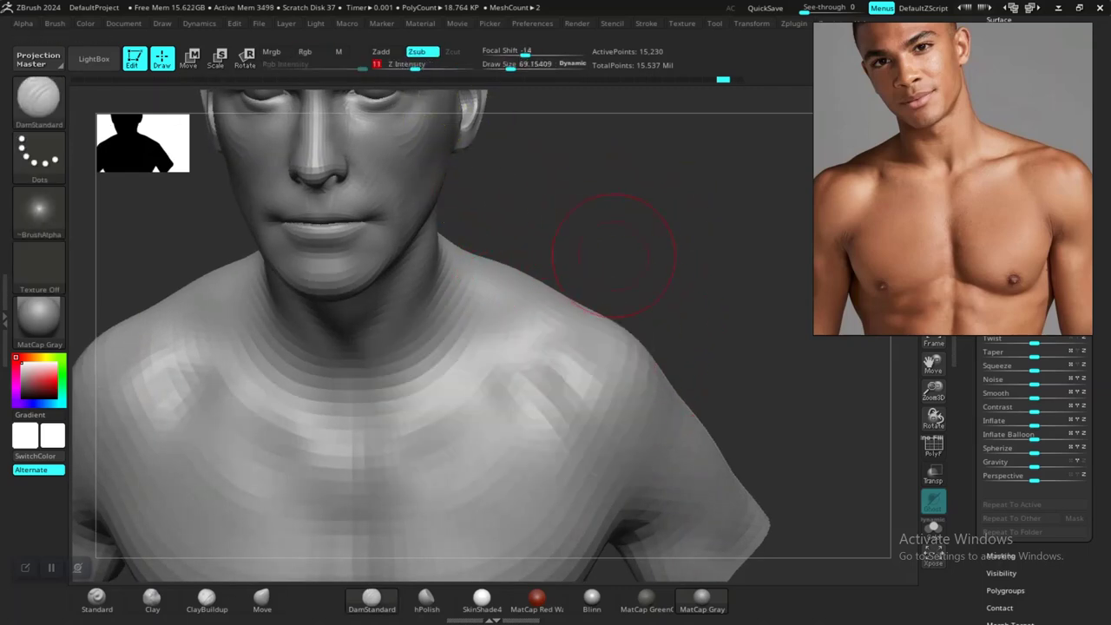
mouse_move(613, 258)
mouse_down()
mouse_move(620, 226)
mouse_move(592, 260)
mouse_move(585, 207)
mouse_move(566, 224)
mouse_up()
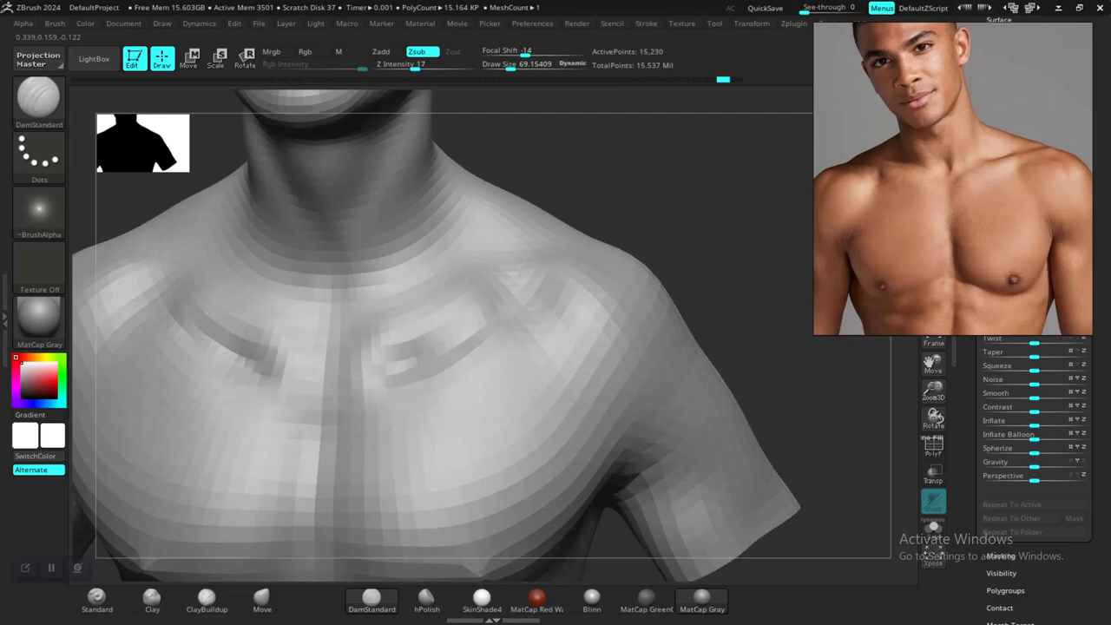
alt+drag(643, 204, 539, 148)
drag(636, 191, 638, 217)
ctrl+right_drag(638, 217, 668, 241)
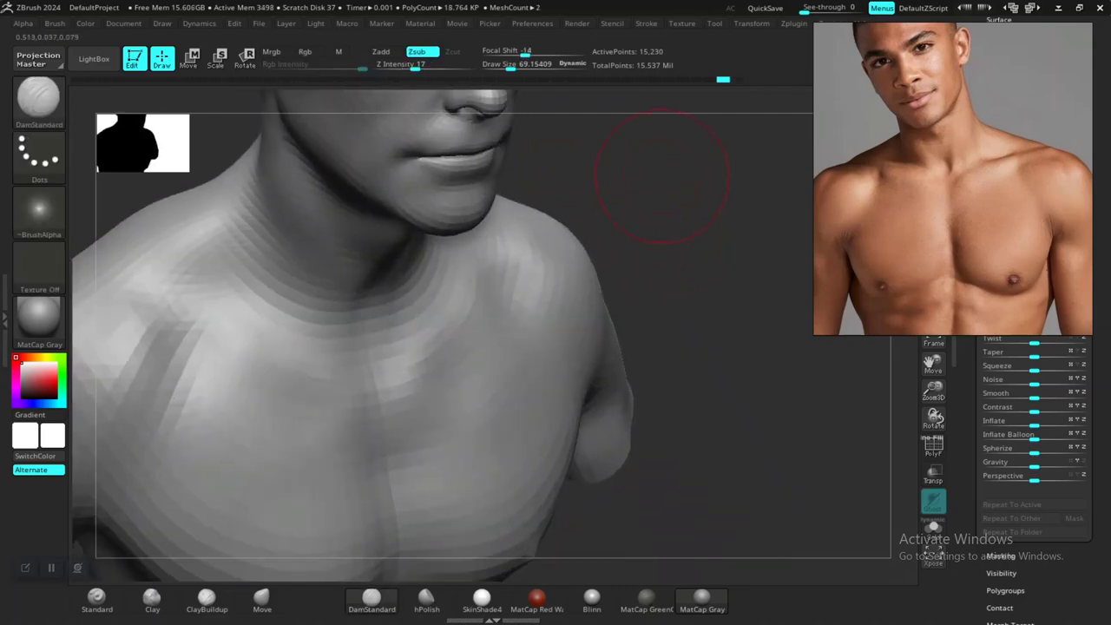
ctrl+right_drag(665, 186, 662, 200)
mouse_move(662, 200)
mouse_down()
mouse_move(665, 228)
mouse_move(583, 174)
mouse_up()
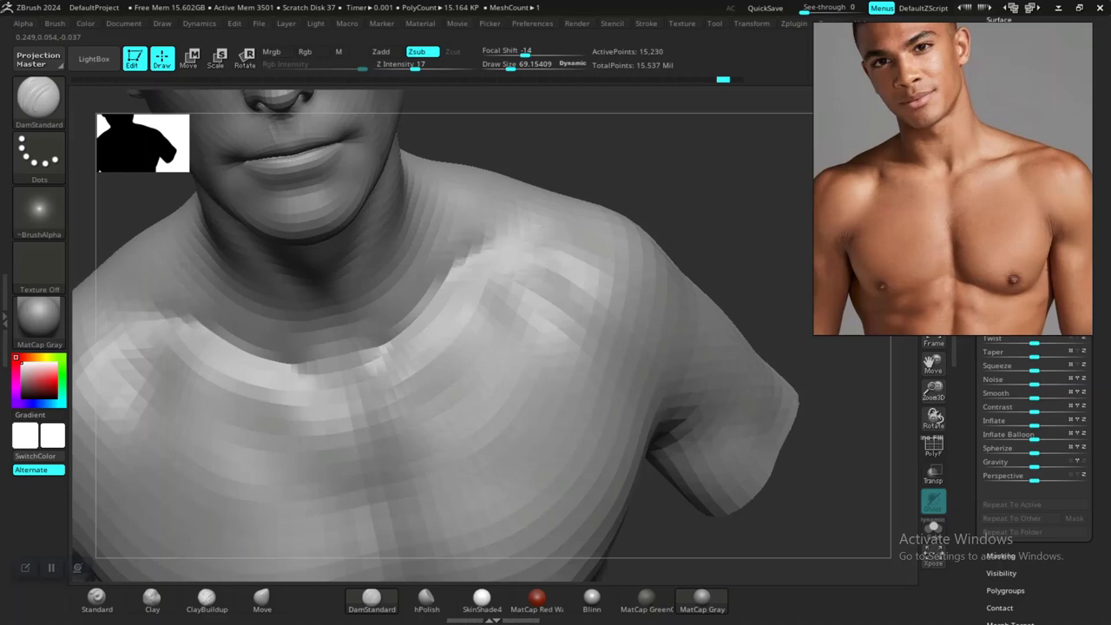
- Extend the collarbone crease outward to the shoulders and smooth the surrounding surface
drag(673, 195, 727, 179)
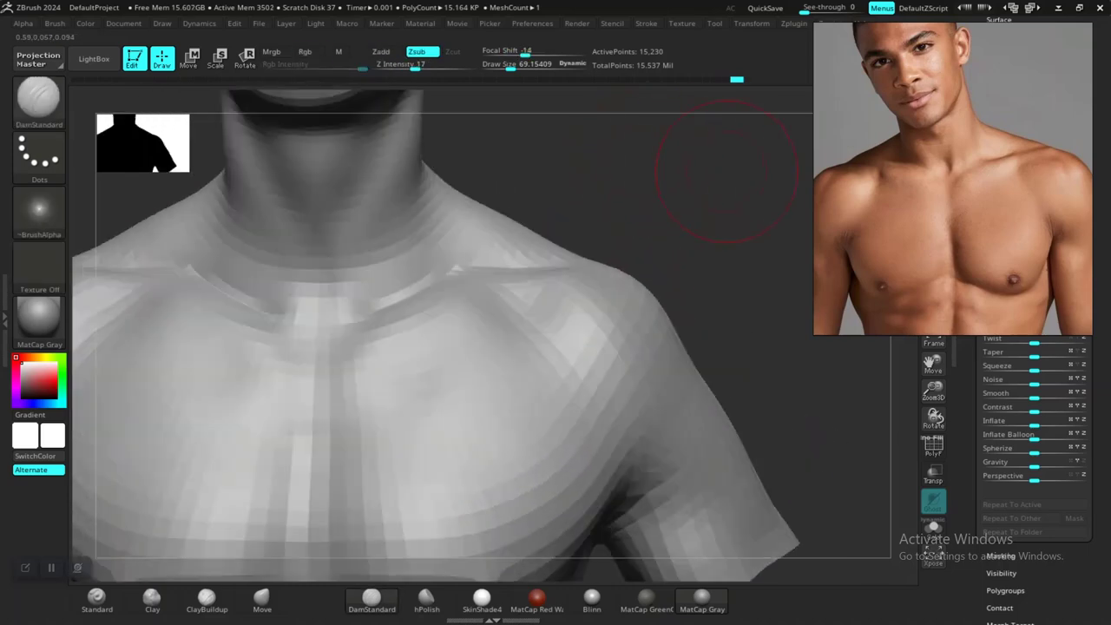
ctrl+right_drag(727, 179, 698, 130)
drag(677, 200, 686, 182)
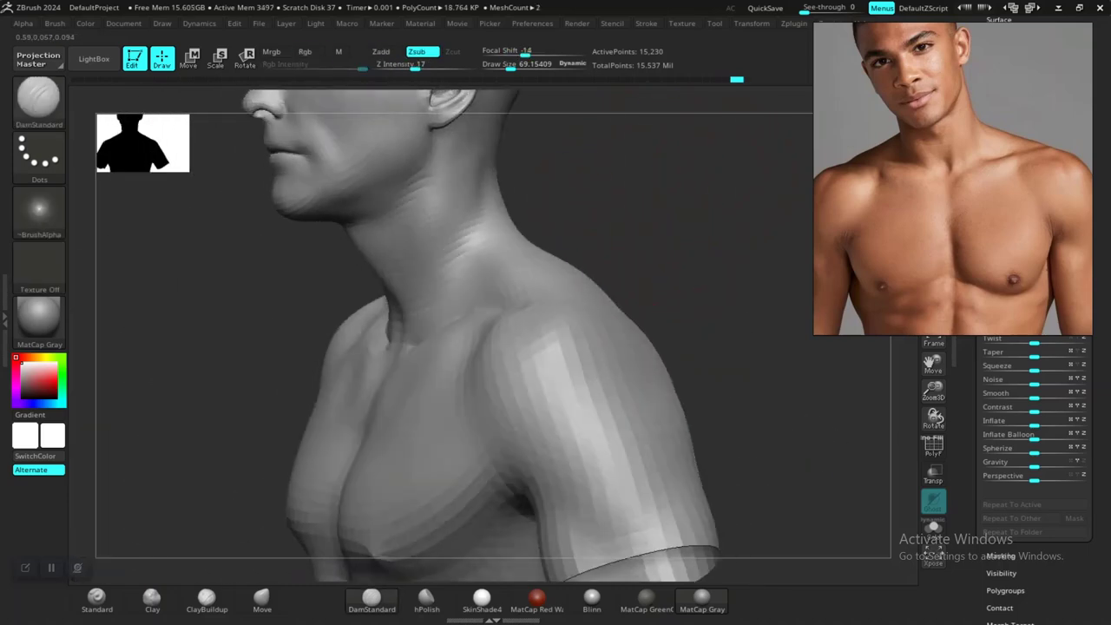
right_drag(555, 261, 453, 334)
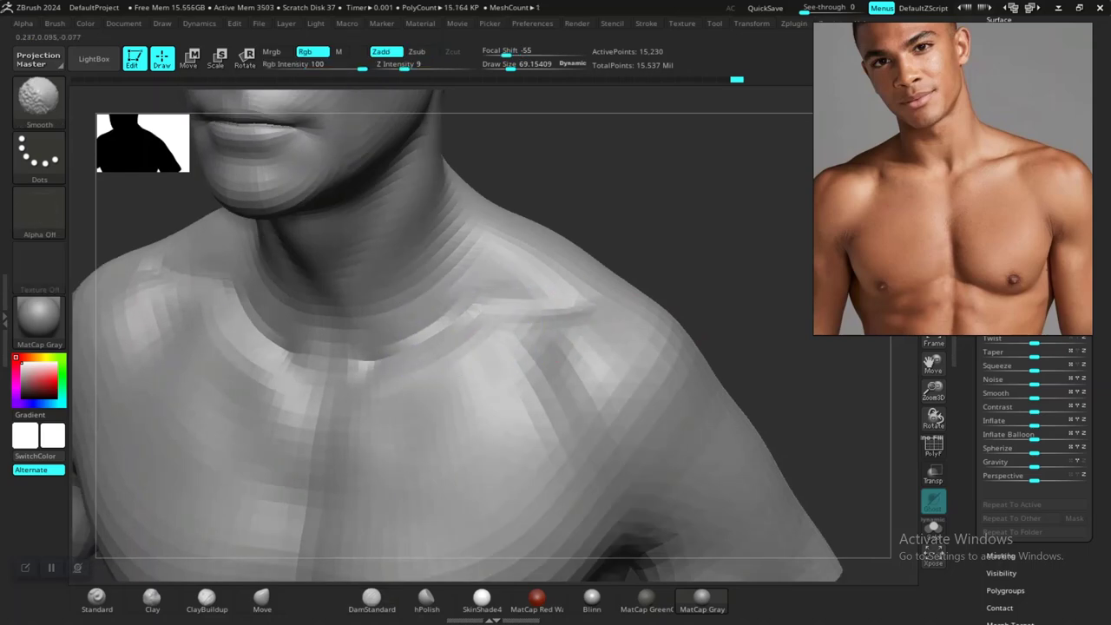
mouse_move(622, 279)
shift+right_down()
mouse_move(659, 218)
mouse_move(649, 186)
mouse_move(660, 204)
mouse_move(625, 268)
mouse_move(646, 244)
mouse_move(638, 277)
shift+right_up()
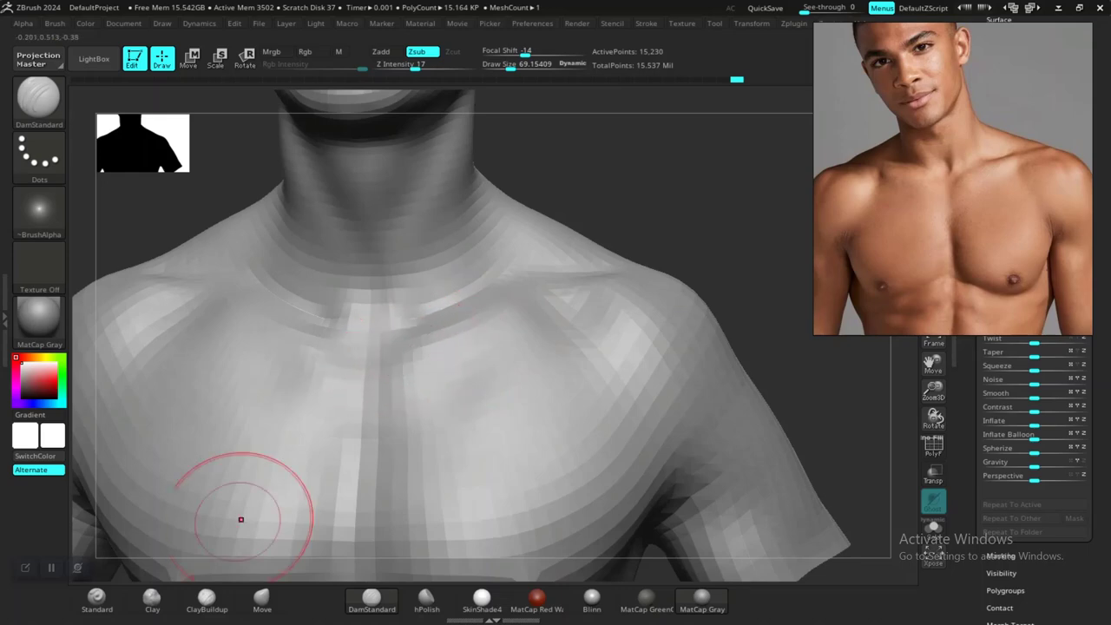
- Build up the collarbone ridges with the Standard brush at a Draw Size of about 69 and Z Intensity 9
click(97, 598)
right_drag(651, 187, 594, 256)
right_drag(638, 206, 655, 291)
right_drag(702, 186, 655, 196)
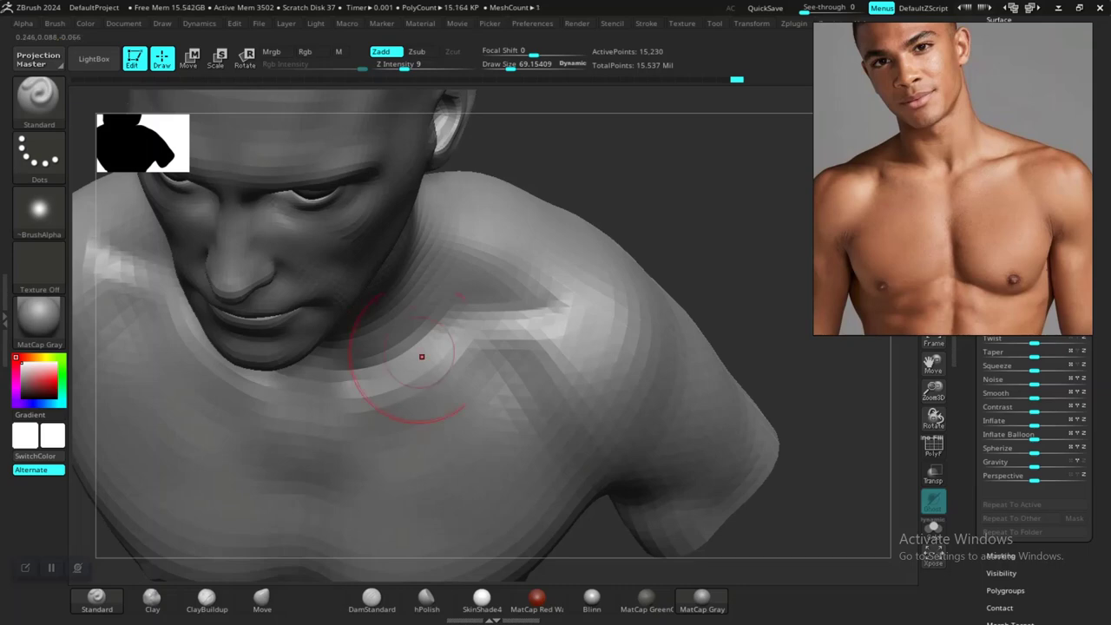
click(645, 24)
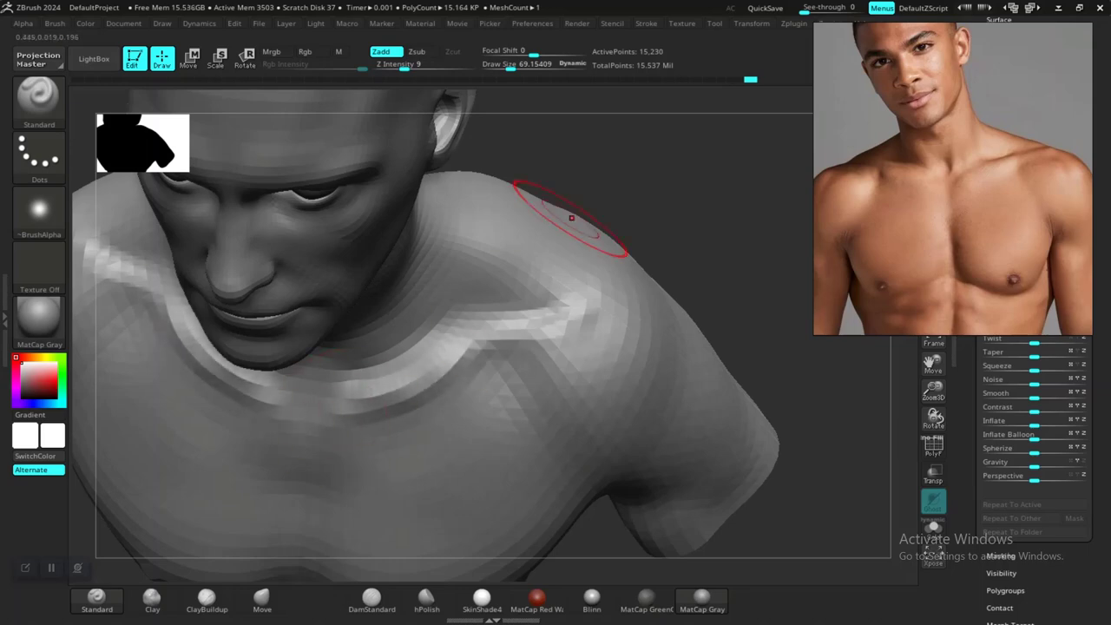
mouse_move(622, 227)
mouse_down()
mouse_move(612, 183)
mouse_move(544, 188)
mouse_move(611, 297)
mouse_move(569, 295)
mouse_move(603, 293)
mouse_move(610, 255)
mouse_move(656, 254)
mouse_move(578, 278)
mouse_move(687, 305)
mouse_up()
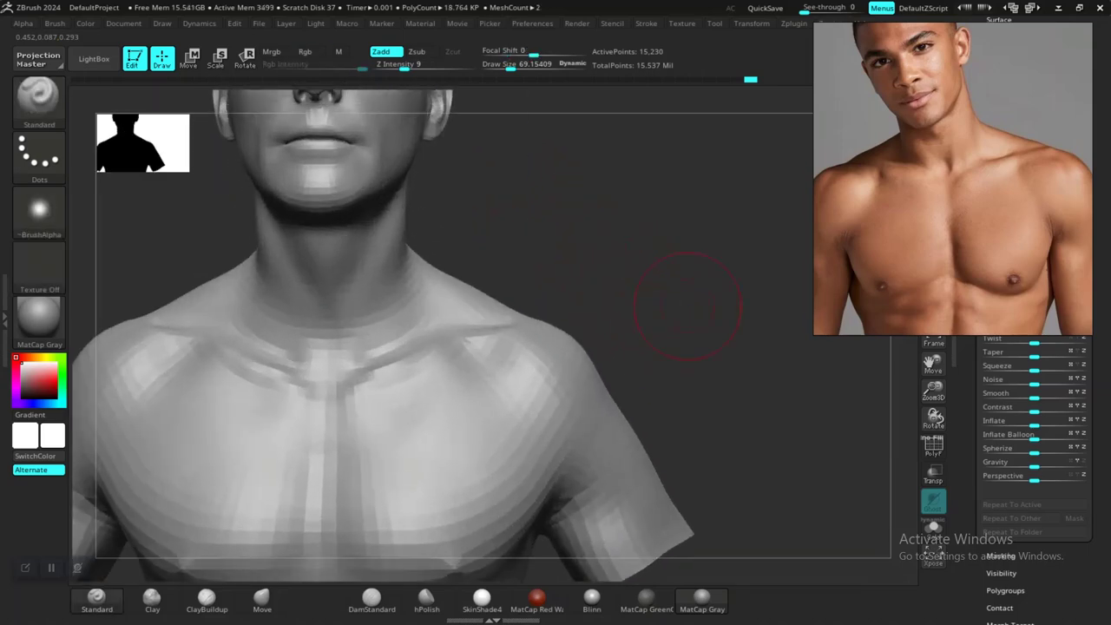
- Refine the outer end of the collarbones at the shoulders and reframe the reference photo on the model's shoulder
right_drag(687, 306, 547, 321)
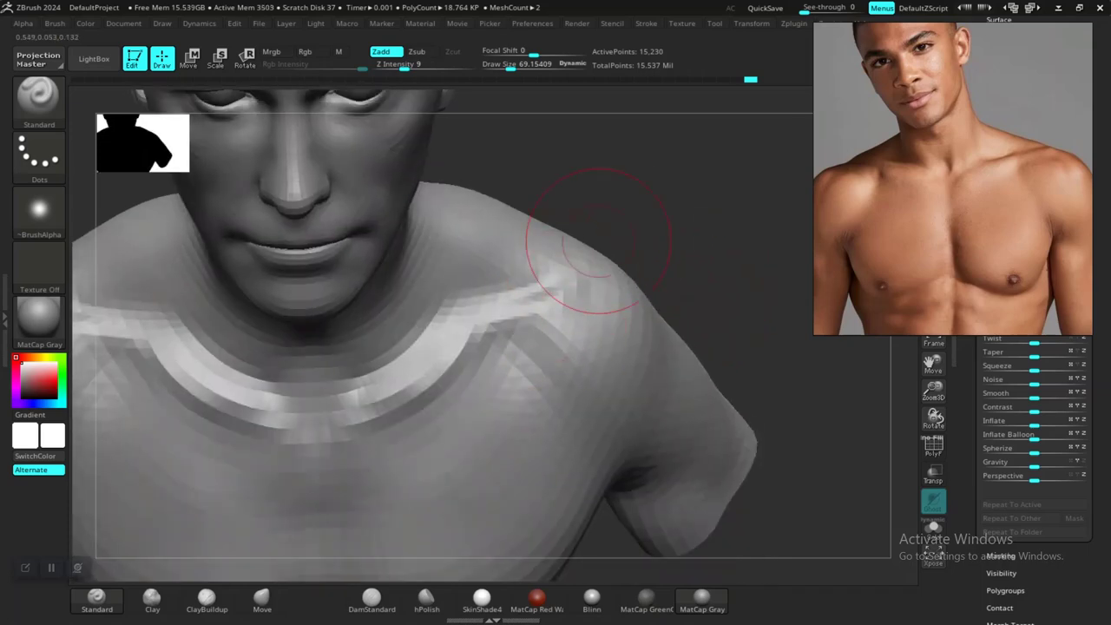
drag(599, 241, 664, 257)
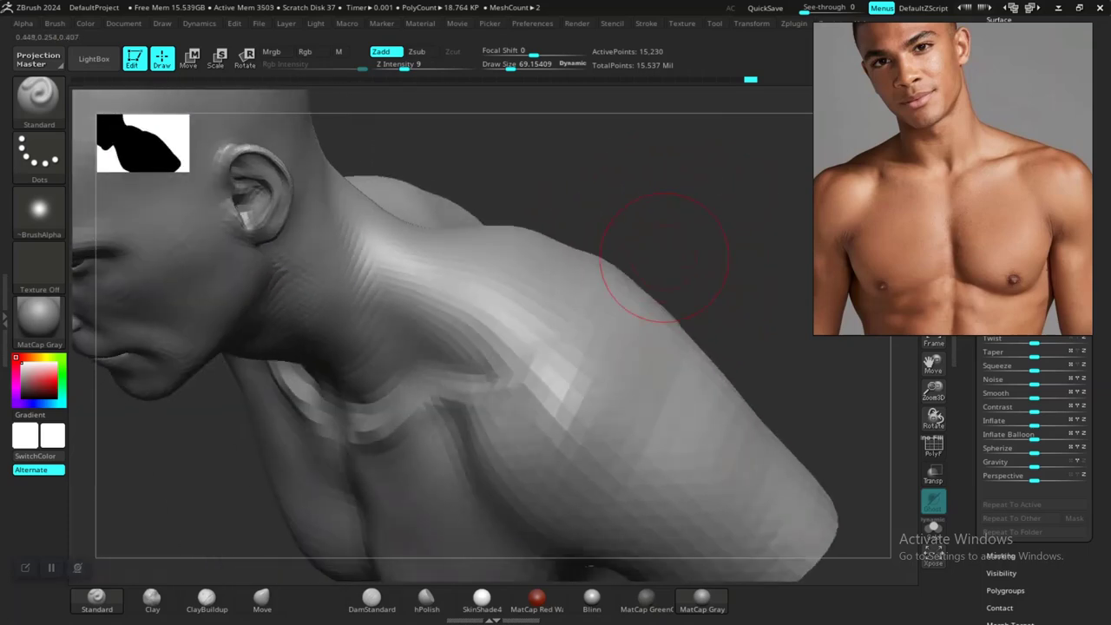
right_drag(664, 257, 786, 126)
alt+right_drag(543, 352, 553, 260)
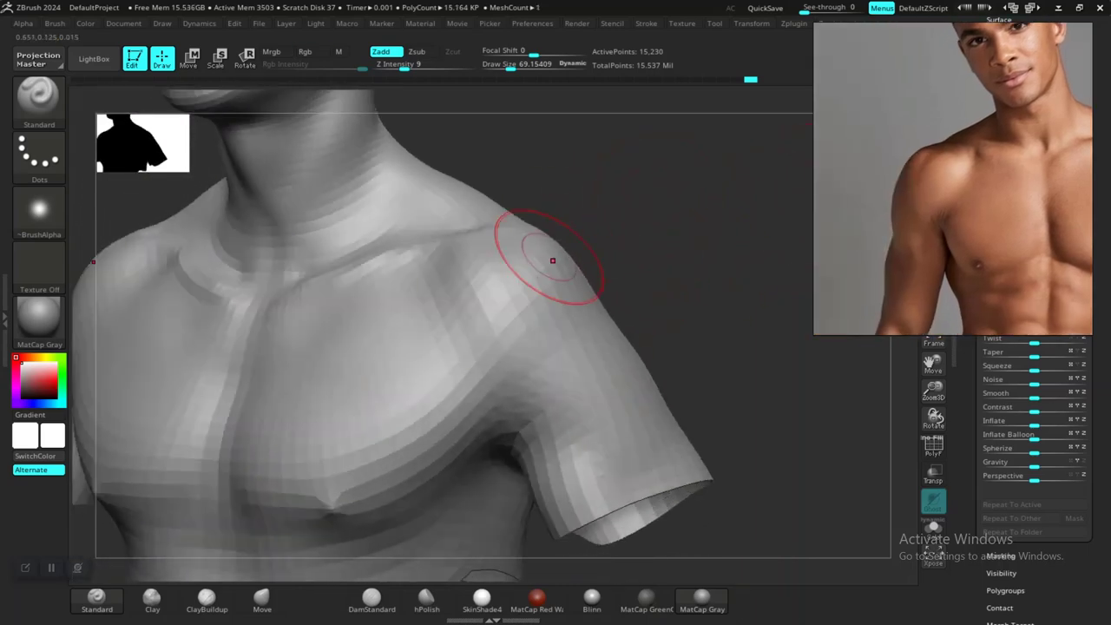
- Sculpt the hollow below the outer collarbone and the crease between deltoid and chest with the Standard brush, undoing unwanted strokes
drag(451, 369, 473, 380)
key(ctrl+z)
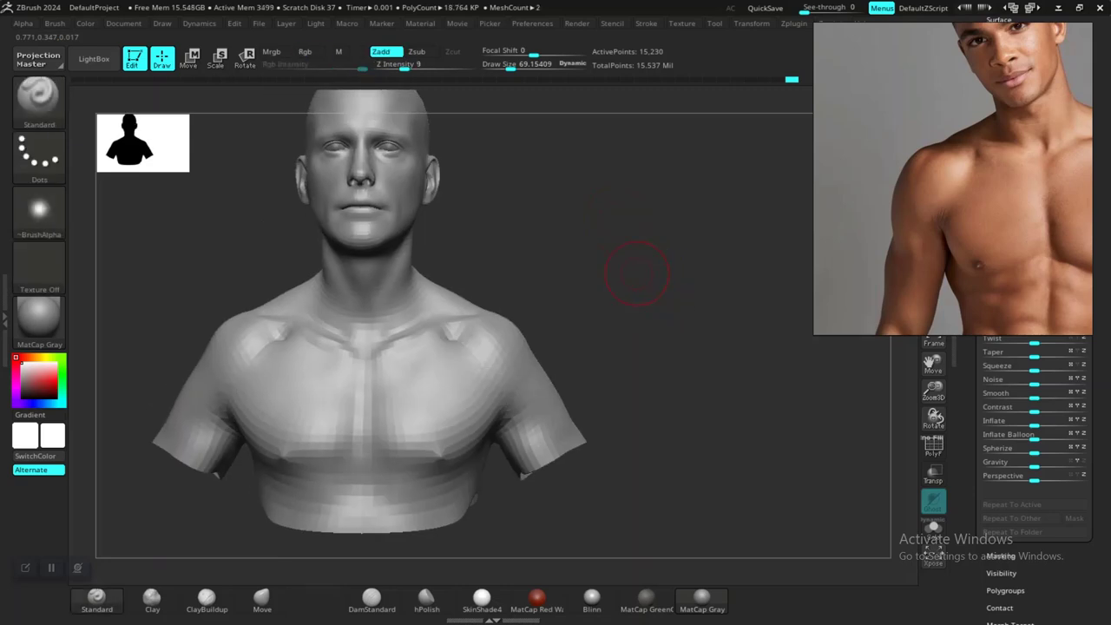
mouse_move(637, 274)
mouse_down()
mouse_move(686, 271)
mouse_move(682, 248)
mouse_move(716, 225)
mouse_up()
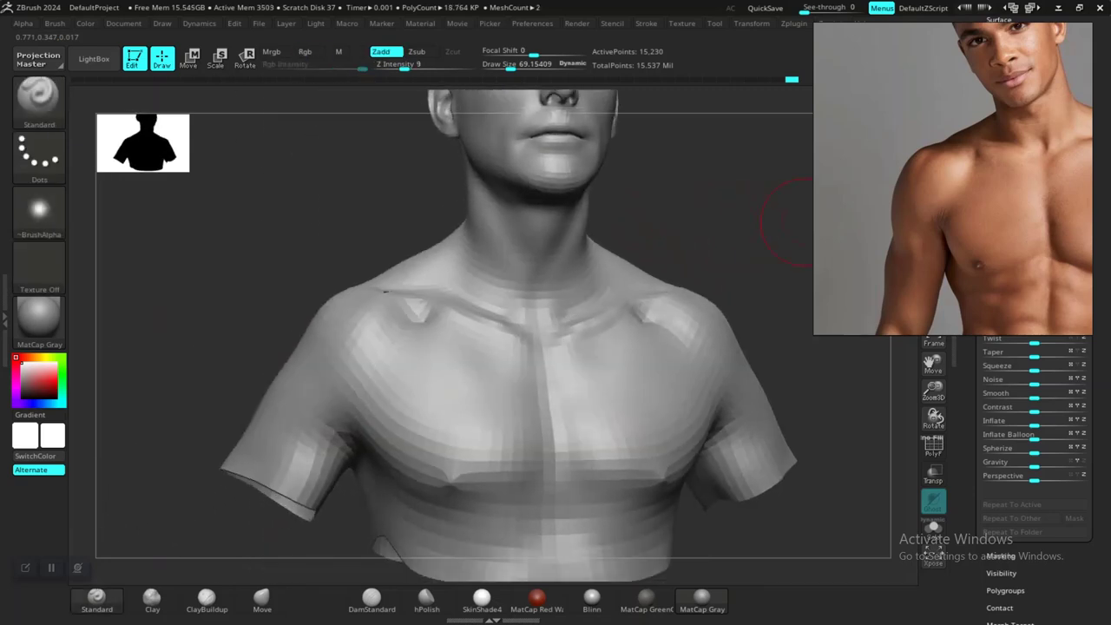
drag(805, 223, 707, 250)
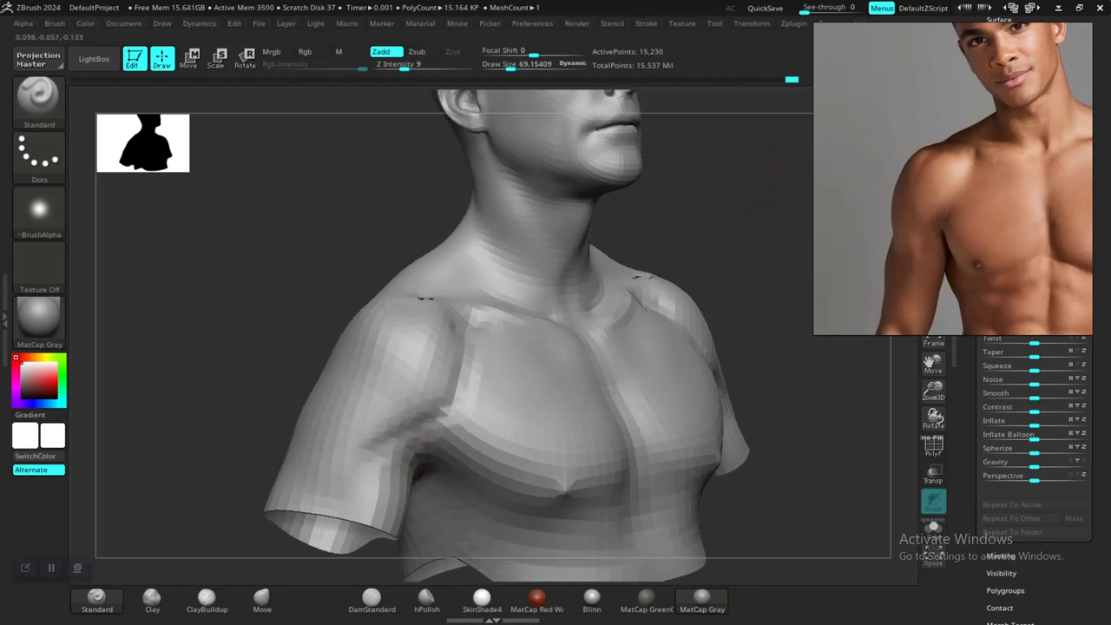
mouse_move(729, 252)
mouse_down()
mouse_move(651, 251)
mouse_move(723, 229)
mouse_move(723, 211)
mouse_move(718, 232)
mouse_up()
key(ctrl+z)
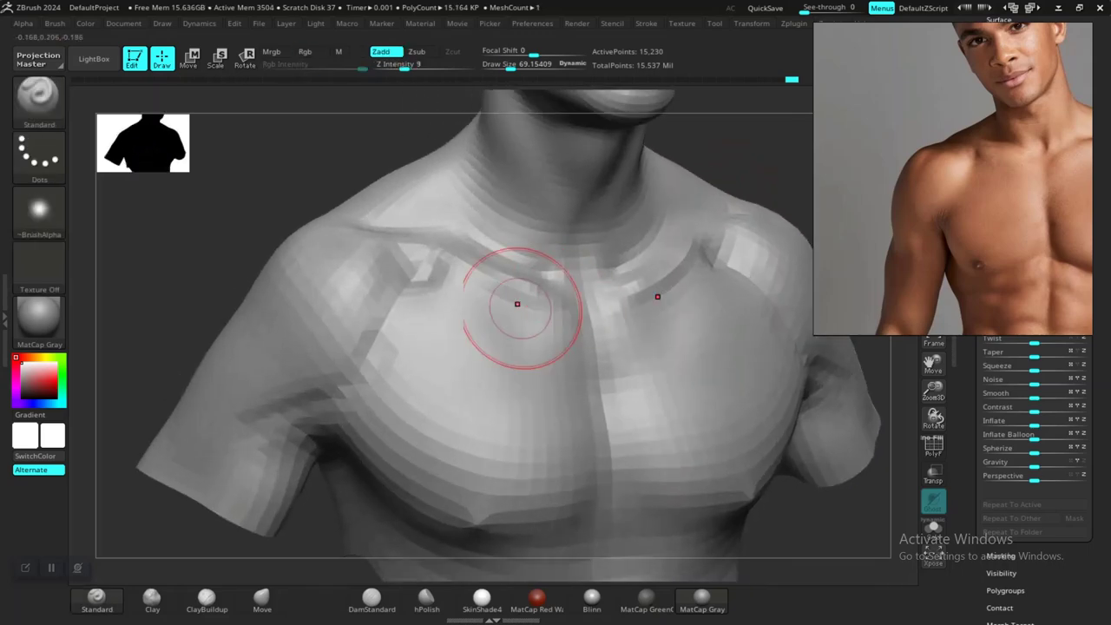
- Smooth the transition between the deltoid, chest and outer collarbone, and check it from the opposite side
drag(178, 291, 247, 261)
shift+drag(362, 360, 374, 348)
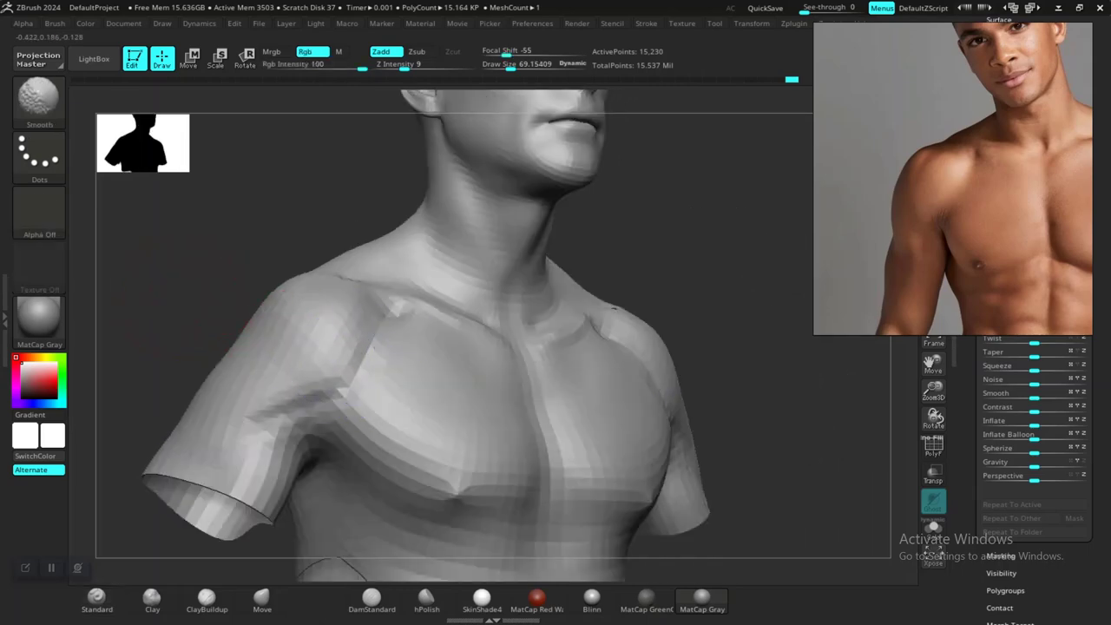
shift+drag(401, 295, 436, 285)
mouse_move(694, 269)
mouse_down()
mouse_move(651, 262)
mouse_move(624, 235)
mouse_move(680, 255)
mouse_move(640, 251)
mouse_move(660, 247)
mouse_move(418, 335)
mouse_up()
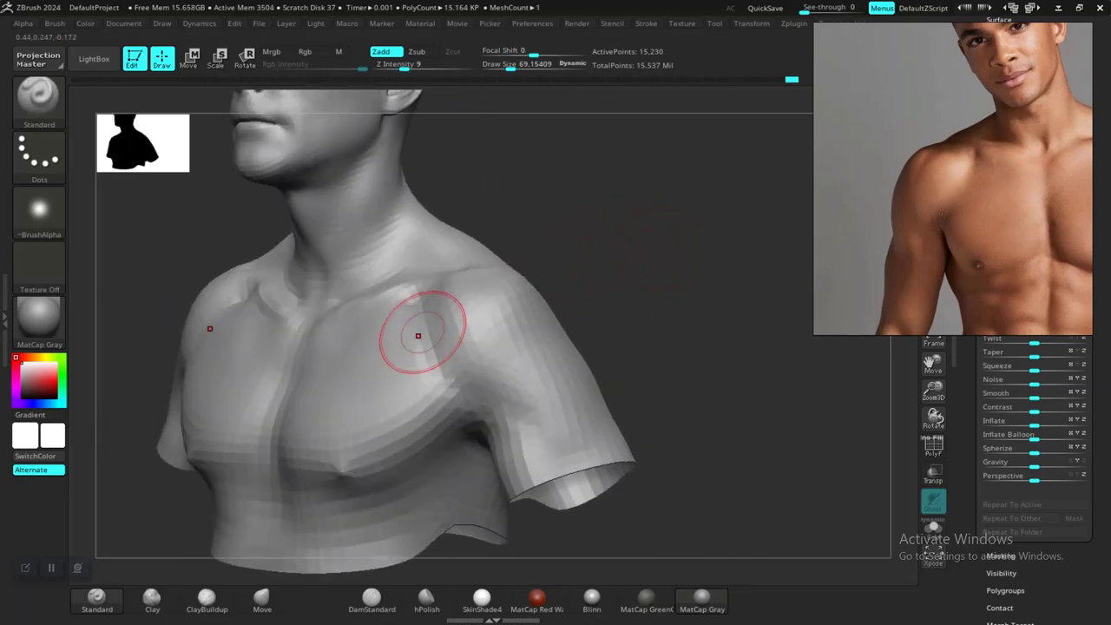
mouse_move(657, 365)
alt+mouse_down()
mouse_move(618, 335)
mouse_move(529, 348)
mouse_move(615, 315)
mouse_move(667, 311)
alt+mouse_up()
- Carve the crease running from the armpit around the upper arm with DamStandard at Z Intensity 17
click(372, 599)
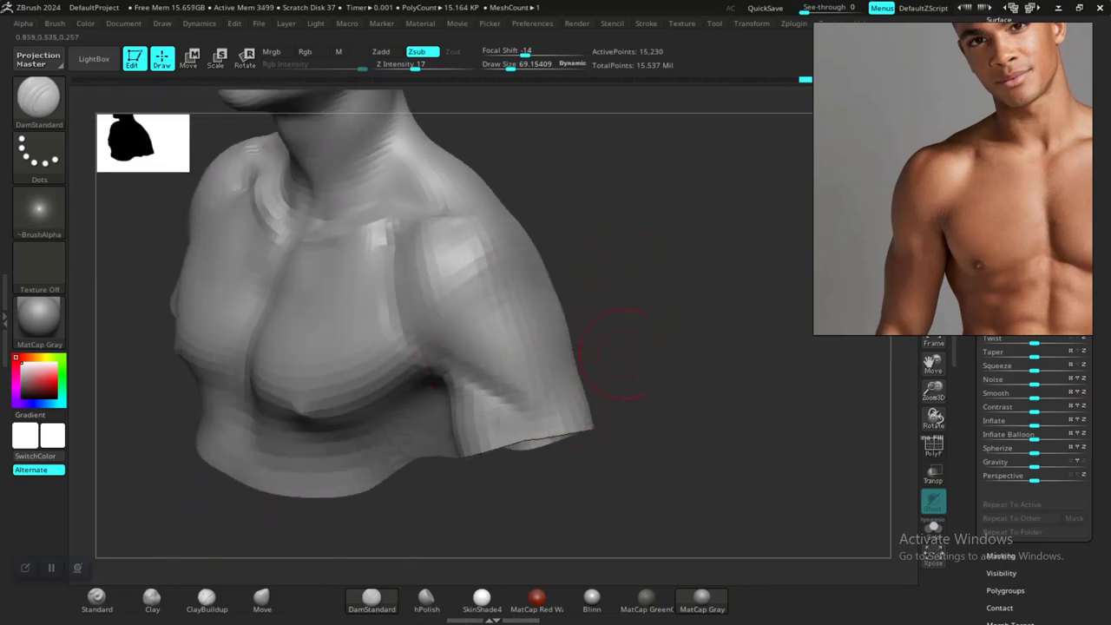
drag(621, 354, 504, 393)
alt+drag(366, 458, 328, 459)
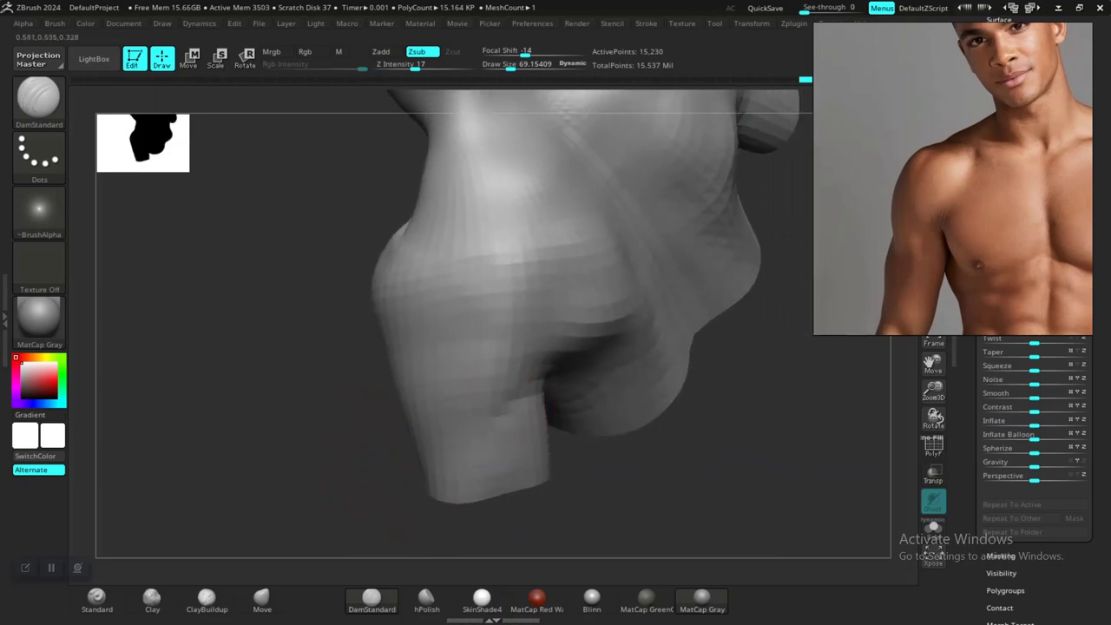
drag(556, 455, 532, 476)
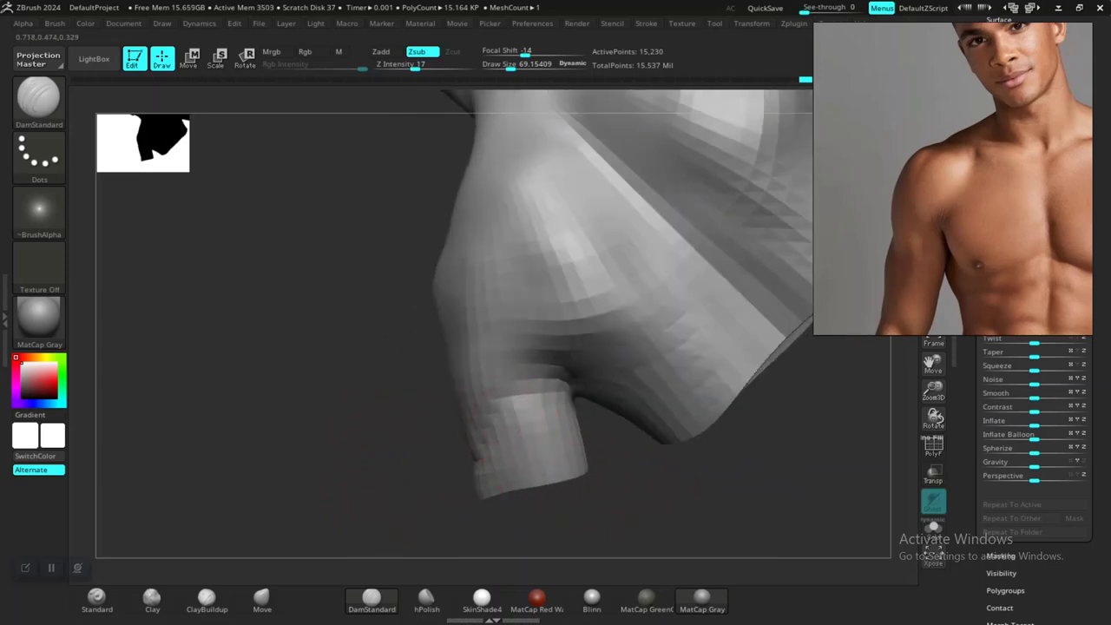
drag(340, 429, 767, 296)
- Reframe the reference photo on the chest and sharpen the lower edge of the pectorals with DamStandard
alt+drag(657, 235, 732, 245)
middle_drag(963, 213, 852, 205)
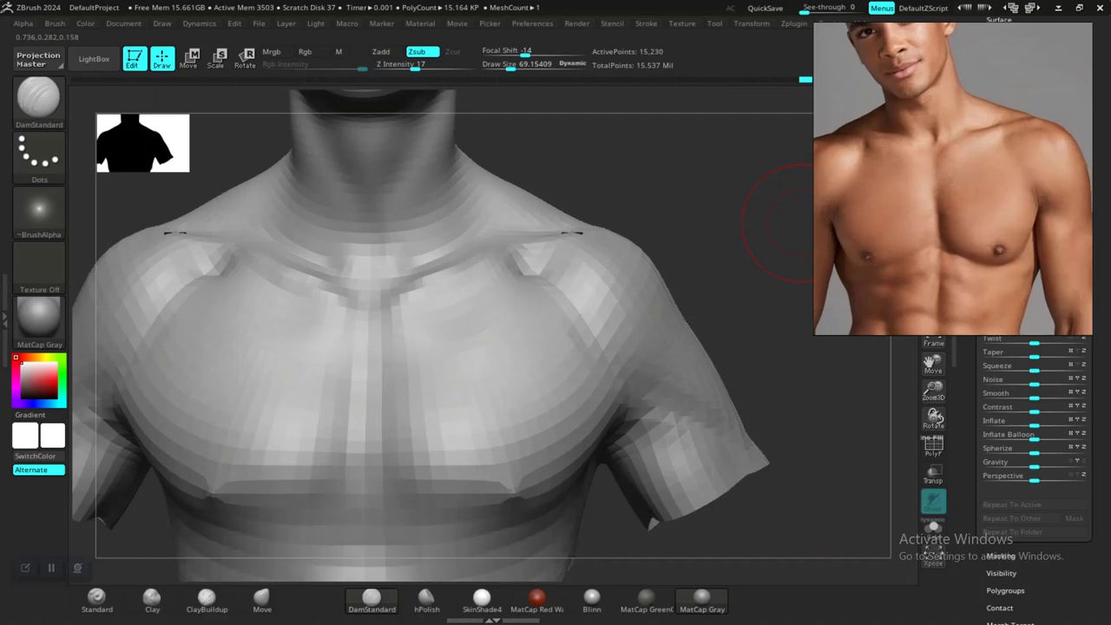
mouse_move(804, 223)
mouse_down()
mouse_move(645, 248)
mouse_move(635, 284)
mouse_move(640, 273)
mouse_move(651, 299)
mouse_move(614, 256)
mouse_move(725, 256)
mouse_move(620, 267)
mouse_move(622, 287)
mouse_move(610, 261)
mouse_up()
mouse_move(647, 318)
alt+mouse_down()
mouse_move(661, 326)
mouse_move(613, 260)
mouse_move(654, 243)
mouse_move(638, 227)
alt+mouse_up()
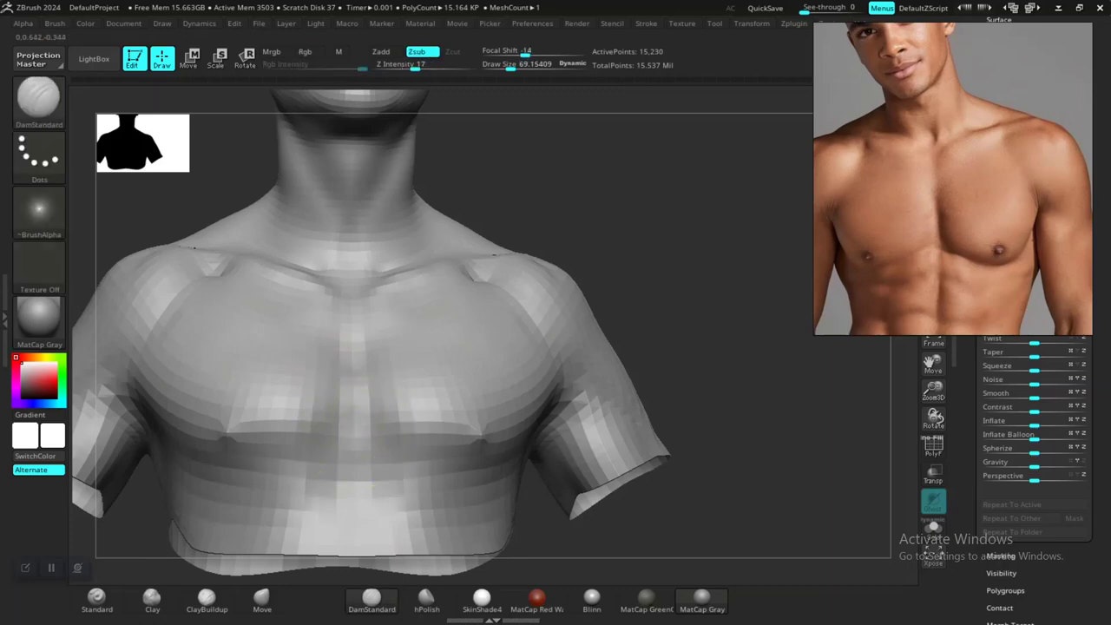
mouse_move(720, 227)
mouse_down()
mouse_move(743, 260)
mouse_move(633, 273)
mouse_move(666, 330)
mouse_move(654, 290)
mouse_move(620, 260)
mouse_up()
mouse_move(677, 291)
alt+mouse_down()
mouse_move(650, 228)
mouse_move(647, 260)
mouse_move(667, 267)
alt+mouse_up()
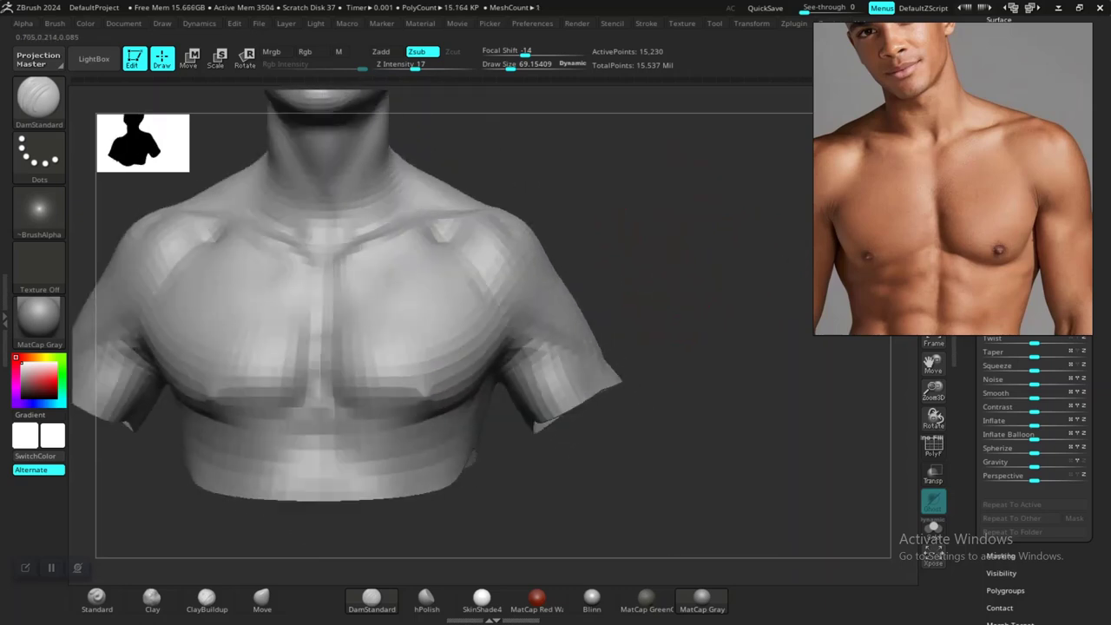
drag(662, 220, 467, 399)
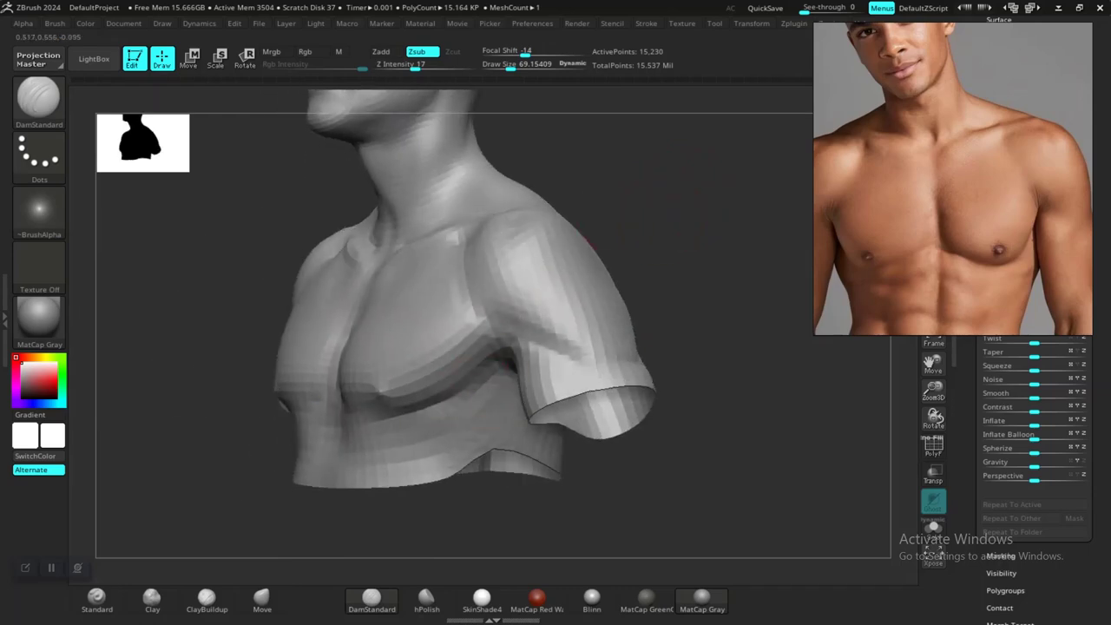
- Inspect the neck, collarbones and shoulders of the bust from the front, side and back
drag(647, 230, 707, 260)
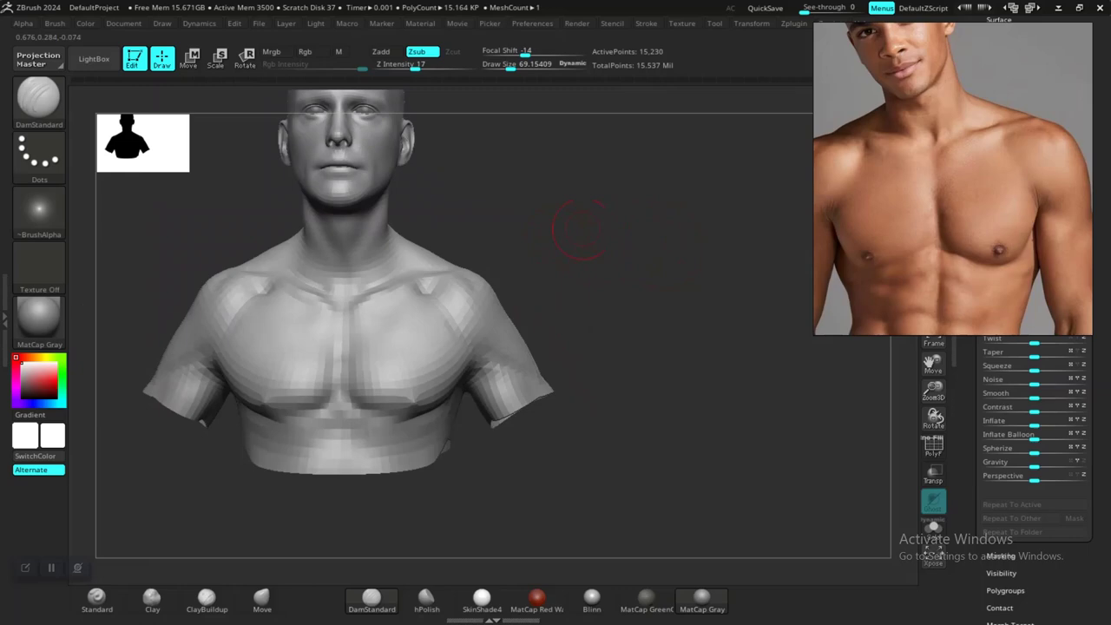
shift+drag(571, 236, 660, 279)
drag(676, 296, 650, 315)
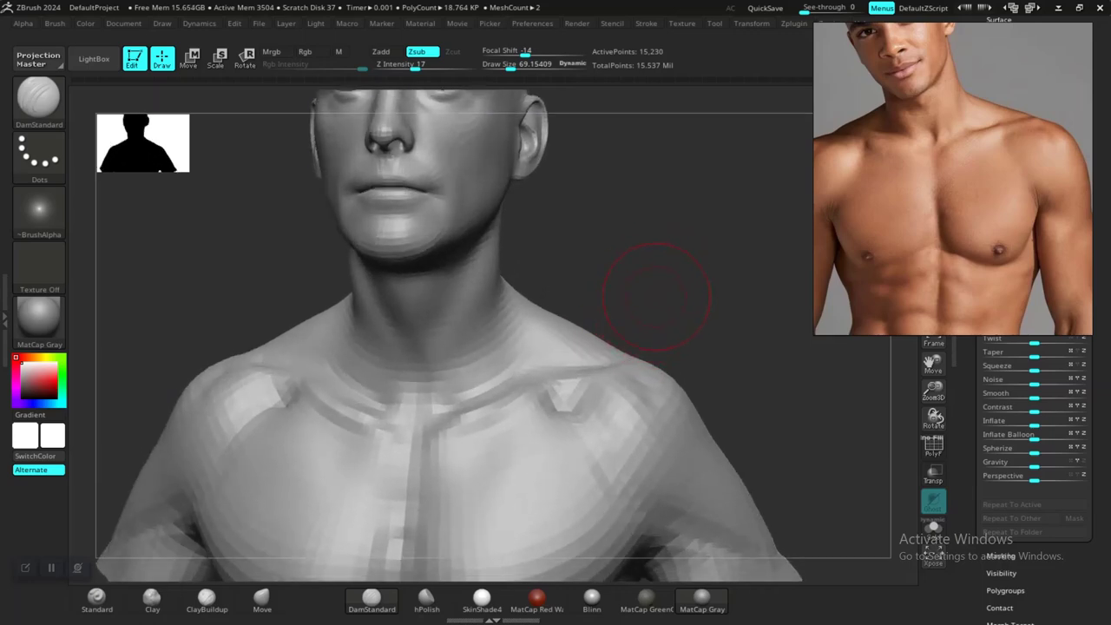
mouse_move(657, 297)
mouse_down()
mouse_move(649, 341)
mouse_move(618, 352)
mouse_move(665, 245)
mouse_move(651, 279)
mouse_move(546, 245)
mouse_move(608, 325)
mouse_move(590, 298)
mouse_move(610, 312)
mouse_move(640, 307)
mouse_move(573, 300)
mouse_move(587, 258)
mouse_move(585, 271)
mouse_up()
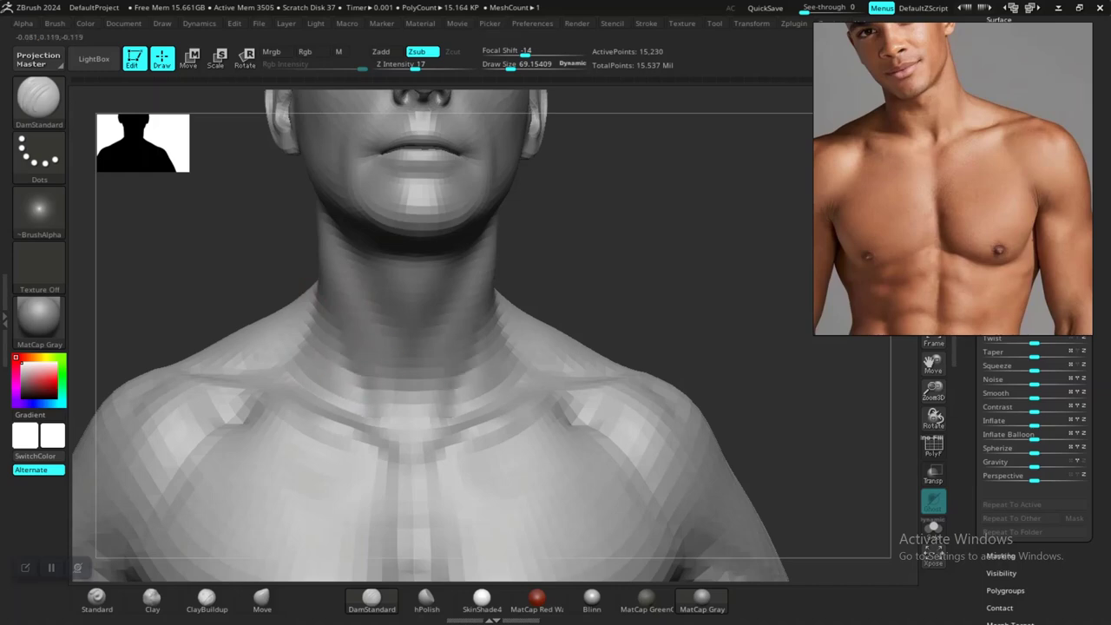
alt+drag(556, 300, 599, 297)
mouse_move(608, 297)
mouse_down()
mouse_move(576, 298)
mouse_move(600, 301)
mouse_up()
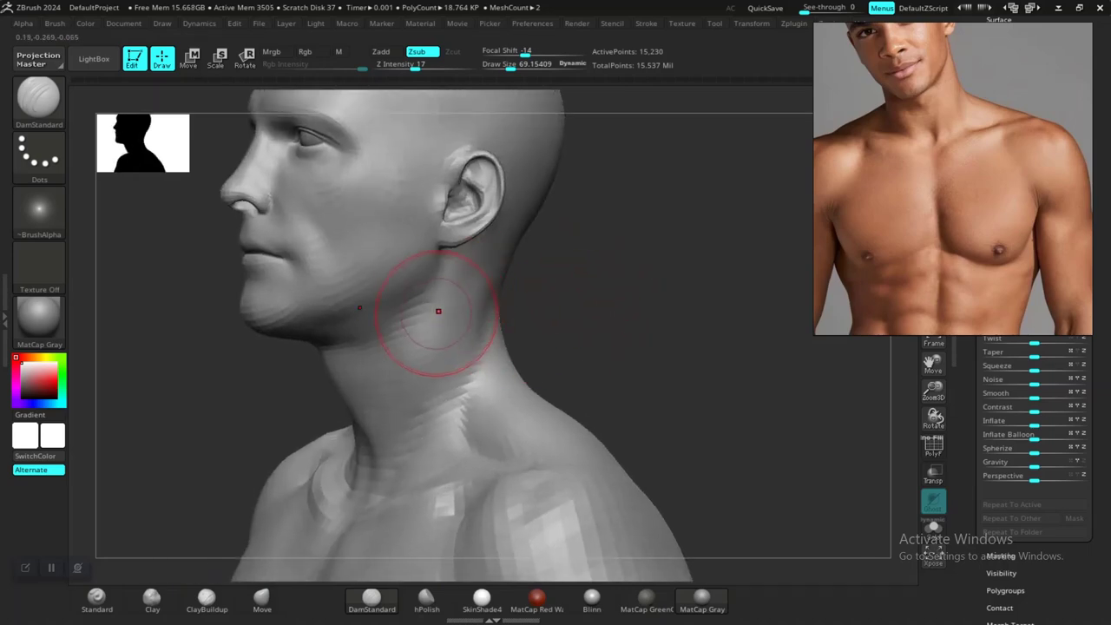
mouse_move(577, 309)
right_down()
mouse_move(610, 325)
mouse_move(587, 318)
mouse_move(612, 347)
right_up()
mouse_move(664, 320)
right_down()
mouse_move(598, 313)
mouse_move(668, 326)
mouse_move(613, 290)
mouse_move(596, 292)
mouse_move(599, 310)
right_up()
mouse_move(598, 310)
right_down()
mouse_move(701, 295)
mouse_move(652, 278)
mouse_move(690, 273)
mouse_move(650, 266)
mouse_move(627, 276)
right_up()
ctrl+right_drag(626, 276, 649, 291)
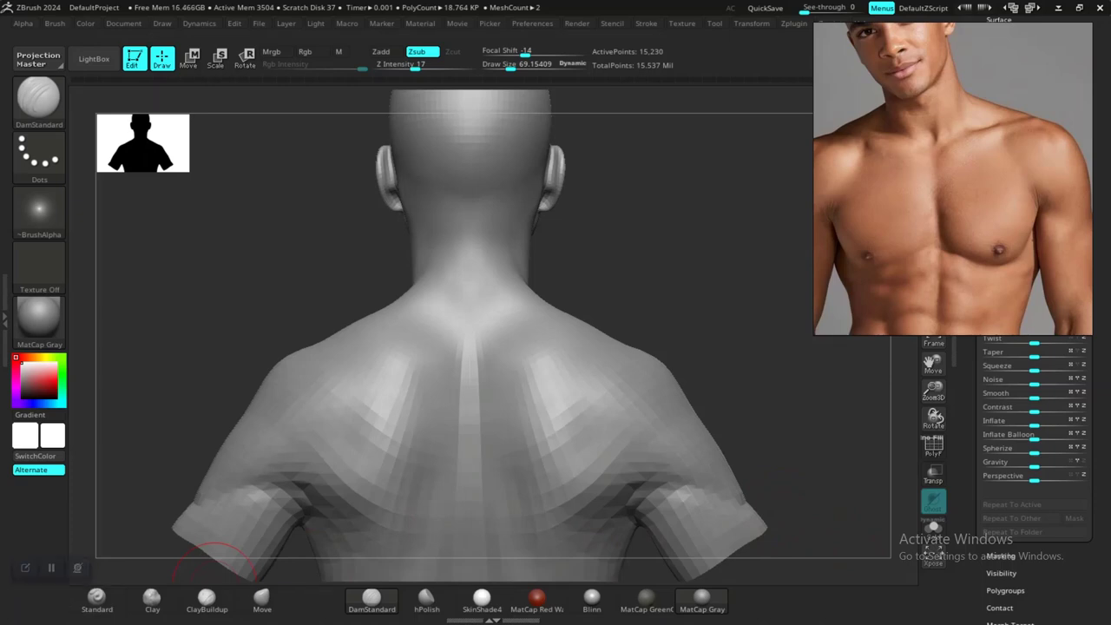
right_drag(775, 264, 759, 265)
- Zoom the reference board in on the photo showing the model's back with his head turned
scroll(890, 241, down, 14)
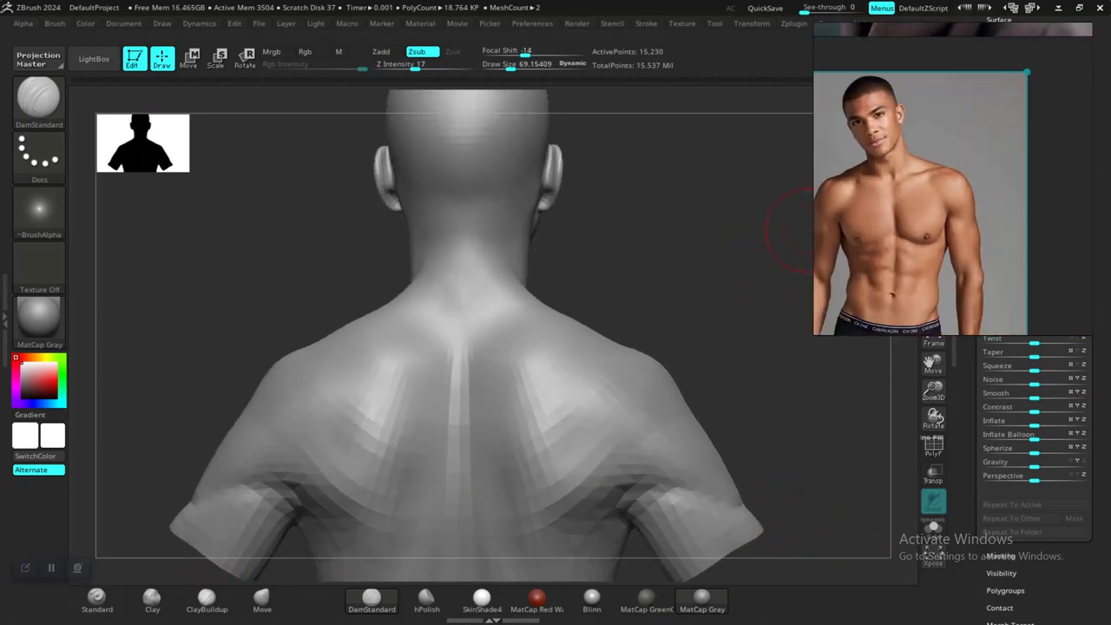
middle_drag(890, 242, 988, 334)
scroll(935, 212, up, 4)
scroll(974, 174, up, 8)
scroll(970, 174, up, 9)
scroll(988, 140, down, 12)
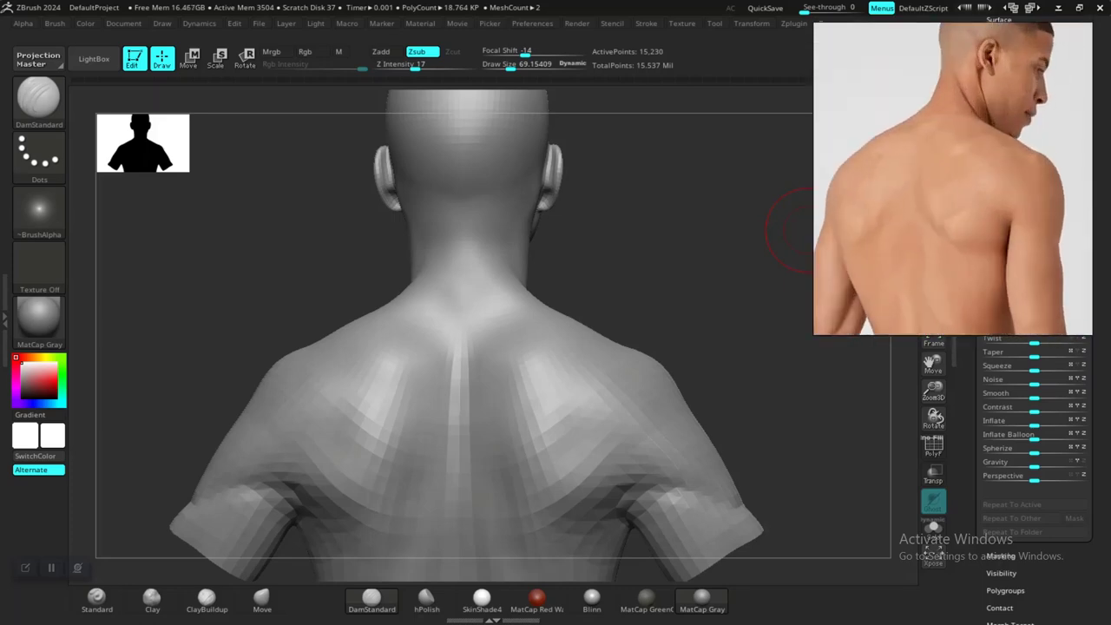
- Go to the BODY REF group and examine the back view of the man in red trunks
scroll(981, 198, down, 4)
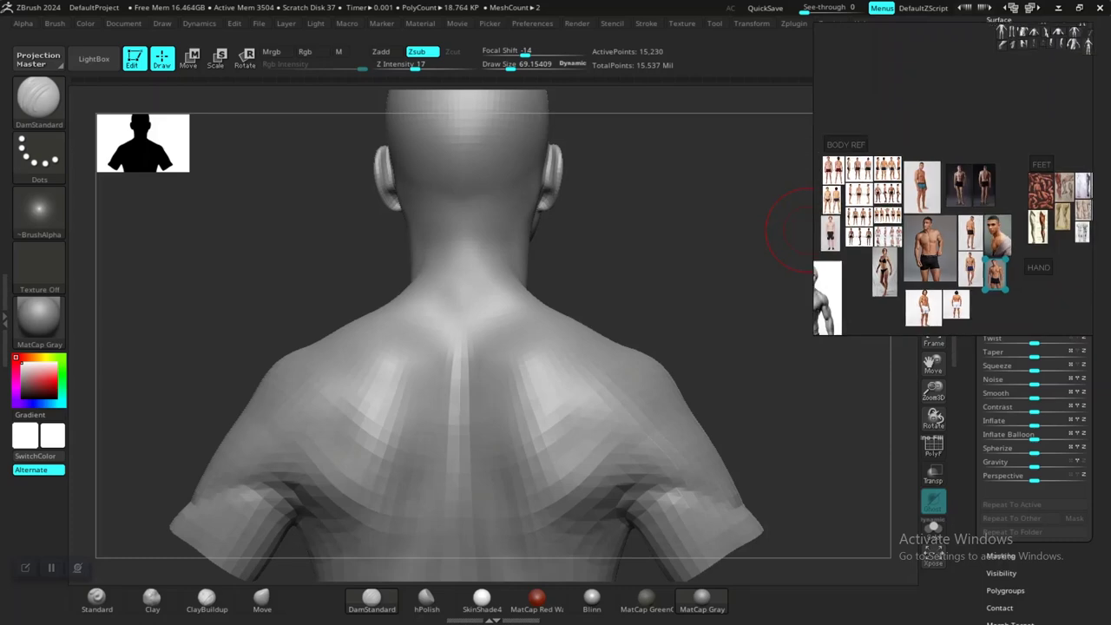
middle_drag(980, 198, 1031, 186)
scroll(921, 209, up, 8)
middle_drag(922, 204, 947, 306)
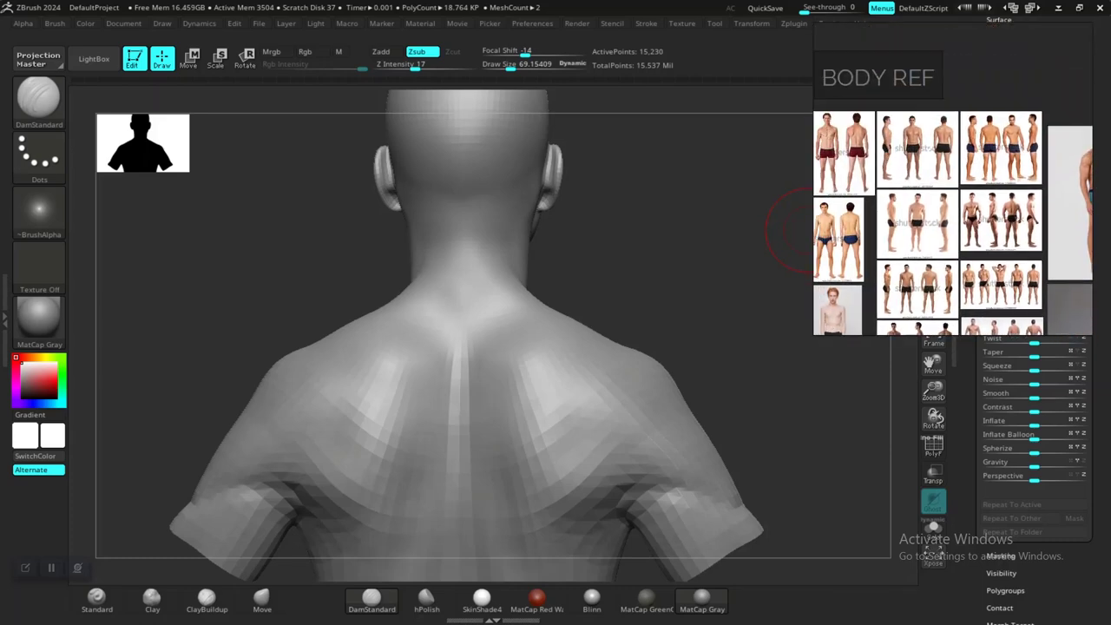
scroll(857, 139, up, 10)
middle_drag(858, 139, 881, 151)
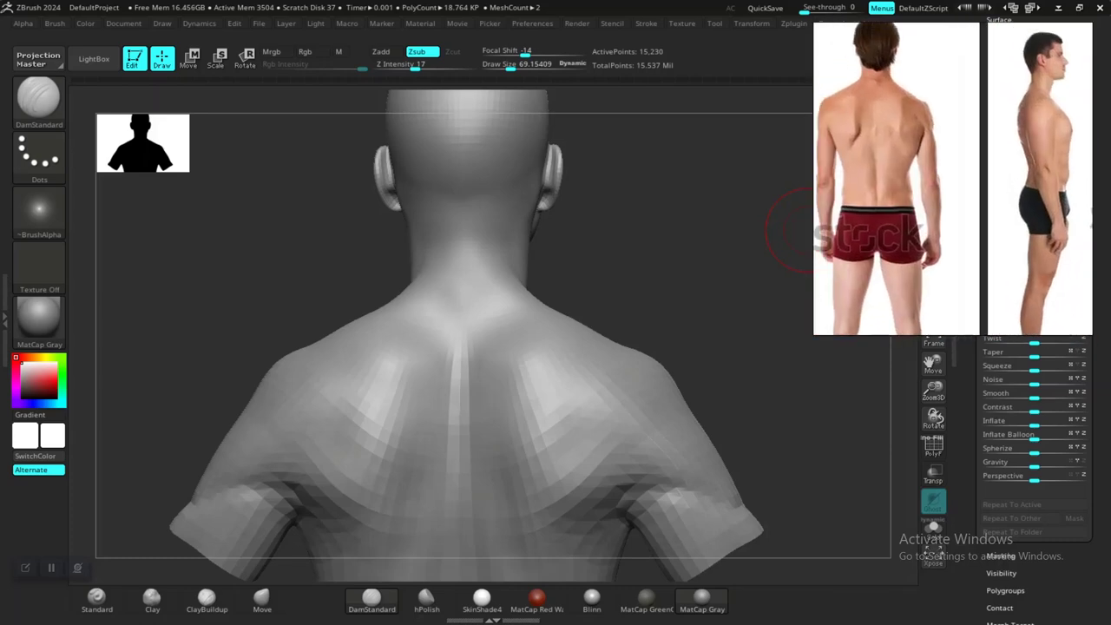
scroll(790, 230, up, 3)
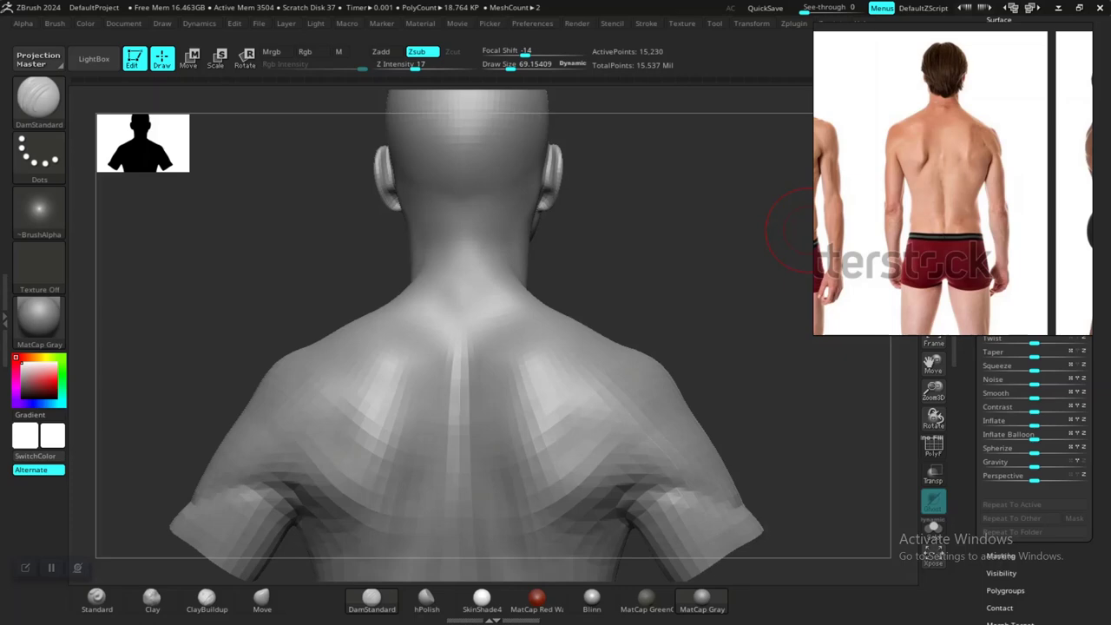
- Frame the reference board on the upright back view of the man in navy trunks
scroll(886, 244, down, 6)
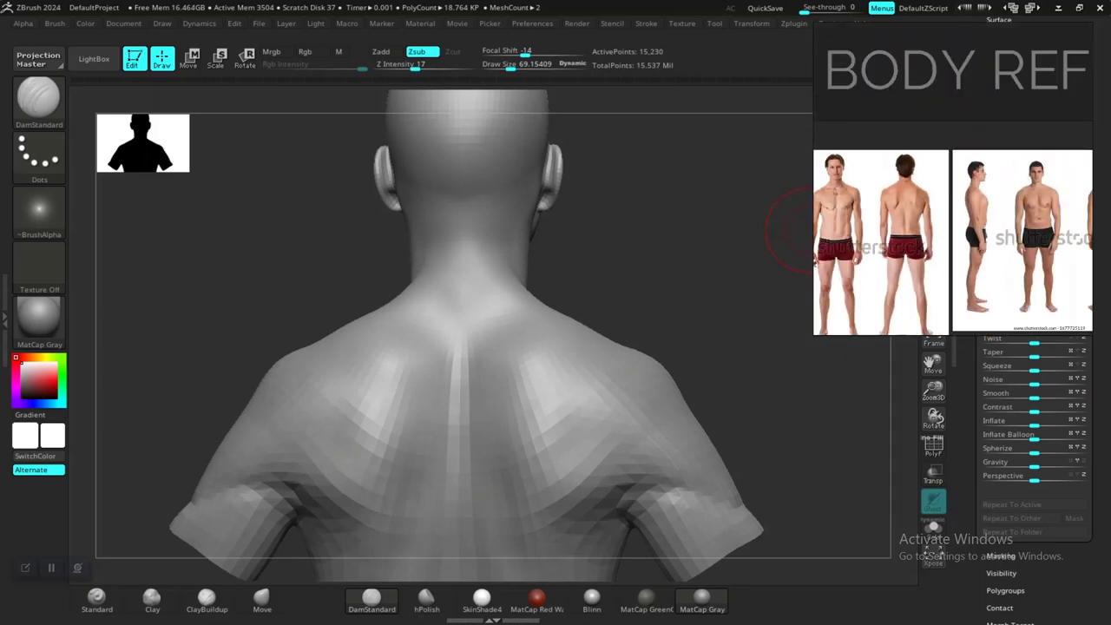
middle_drag(886, 245, 797, 213)
middle_drag(1024, 200, 951, 139)
scroll(973, 165, up, 3)
scroll(950, 159, up, 5)
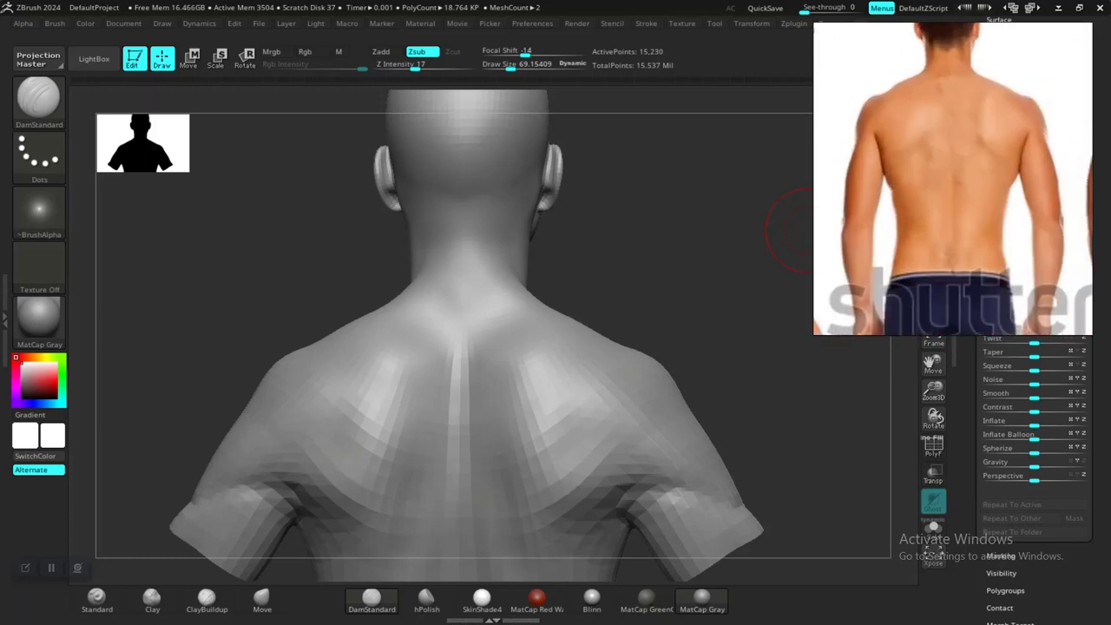
- Sculpt the inner edges of the shoulder blades with the Standard brush at Z Intensity 9 and smooth the strokes
mouse_move(764, 248)
mouse_down()
mouse_move(638, 269)
mouse_move(669, 322)
mouse_move(674, 260)
mouse_move(701, 256)
mouse_move(682, 248)
mouse_move(665, 261)
mouse_move(658, 227)
mouse_up()
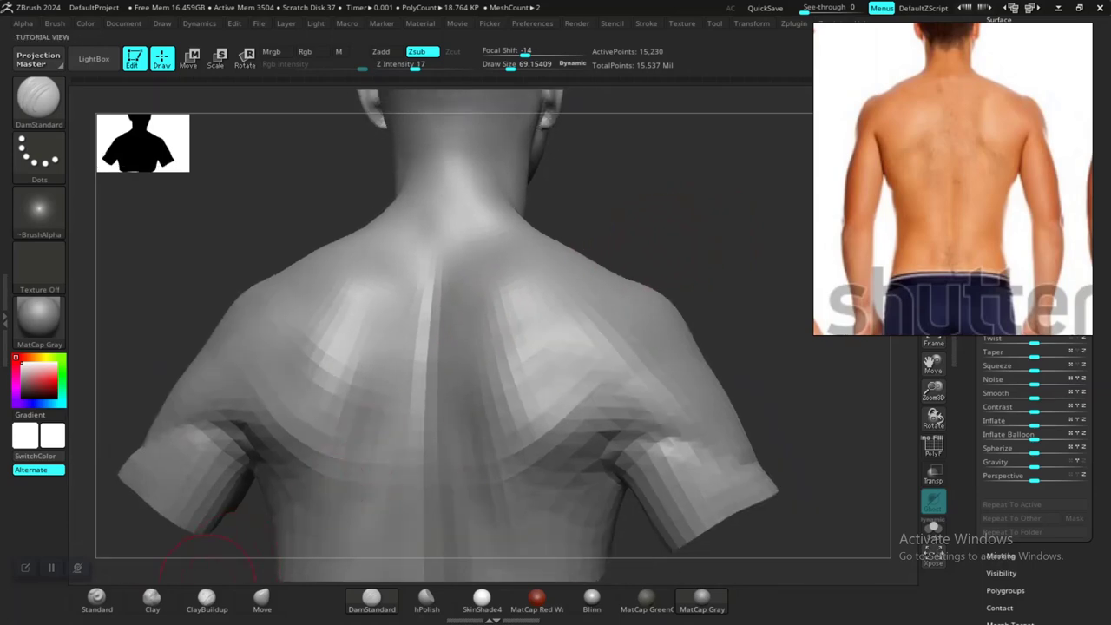
click(97, 600)
mouse_move(694, 264)
mouse_down()
mouse_move(707, 249)
mouse_move(662, 235)
mouse_move(641, 279)
mouse_move(672, 225)
mouse_up()
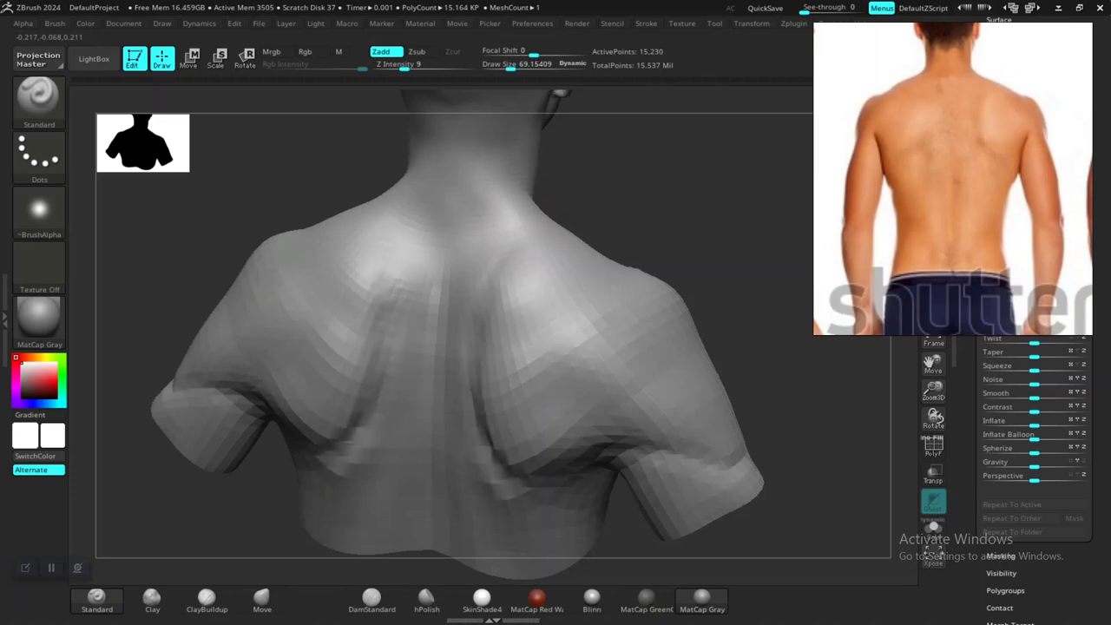
drag(491, 282, 507, 249)
drag(675, 228, 599, 260)
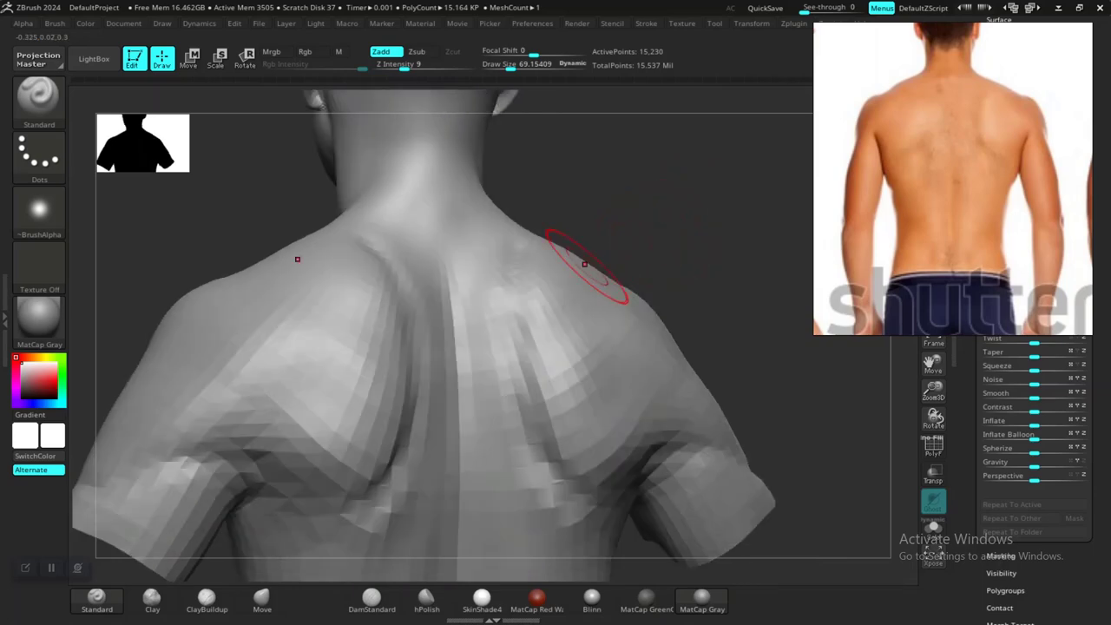
shift+drag(513, 224, 518, 228)
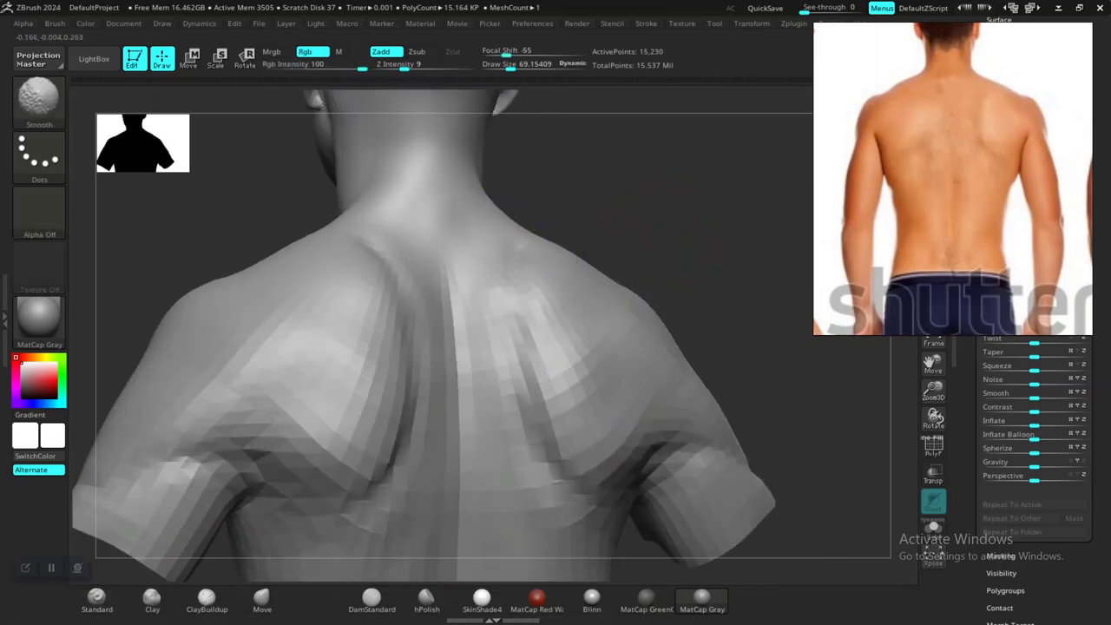
- Compare the back before and after the shoulder-blade strokes through the undo history, moving the reference window clear of the history bar
mouse_move(669, 228)
alt+mouse_down()
mouse_move(670, 204)
mouse_move(595, 227)
mouse_move(666, 241)
mouse_move(705, 233)
alt+mouse_up()
alt+drag(705, 232, 707, 264)
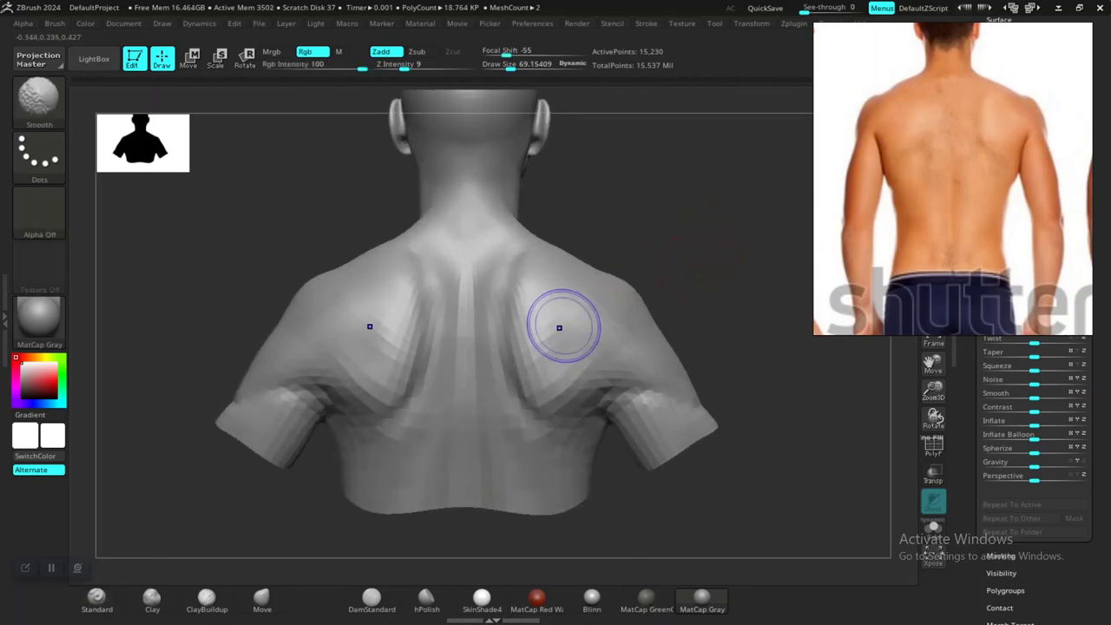
mouse_move(686, 219)
alt+mouse_down()
mouse_move(664, 248)
mouse_move(681, 214)
alt+mouse_up()
key(ctrl+z)
key(ctrl+z)
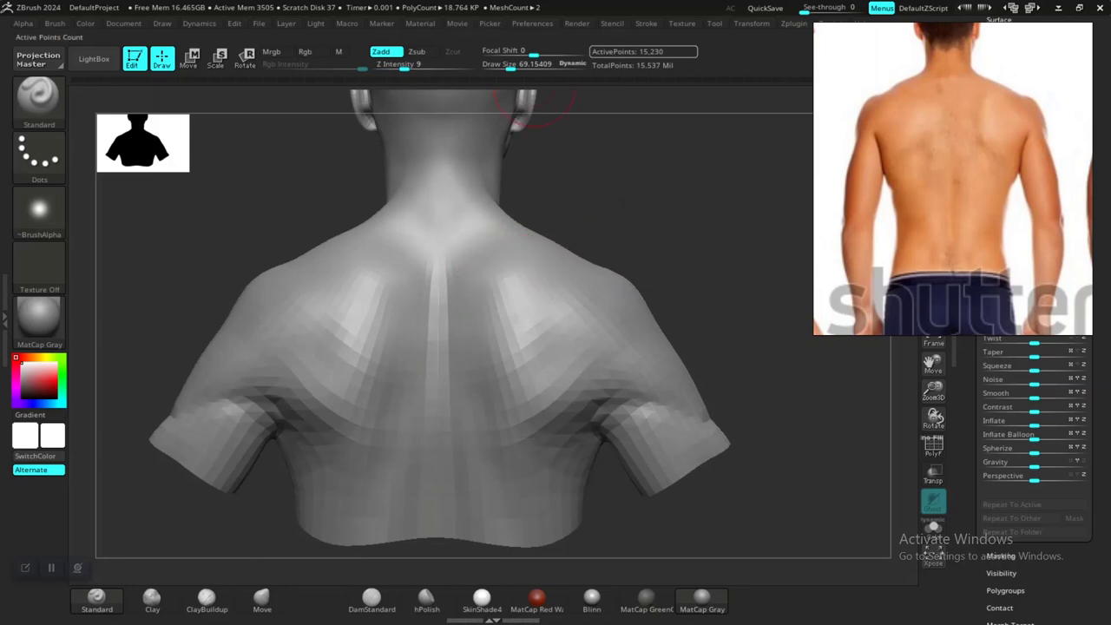
drag(933, 121, 969, 246)
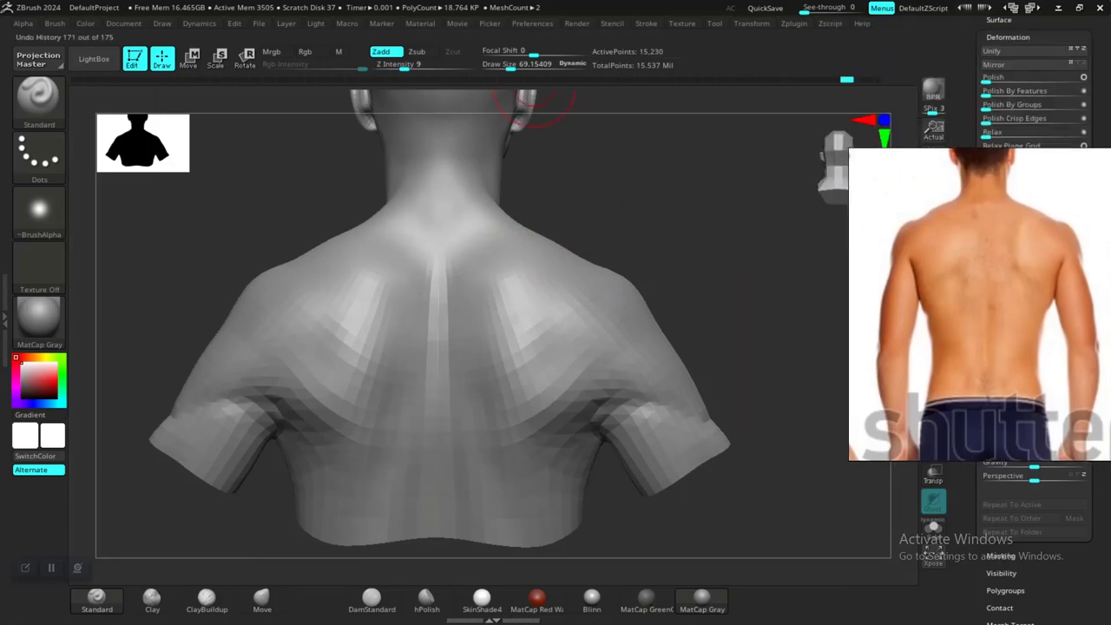
drag(846, 80, 874, 80)
drag(664, 204, 668, 205)
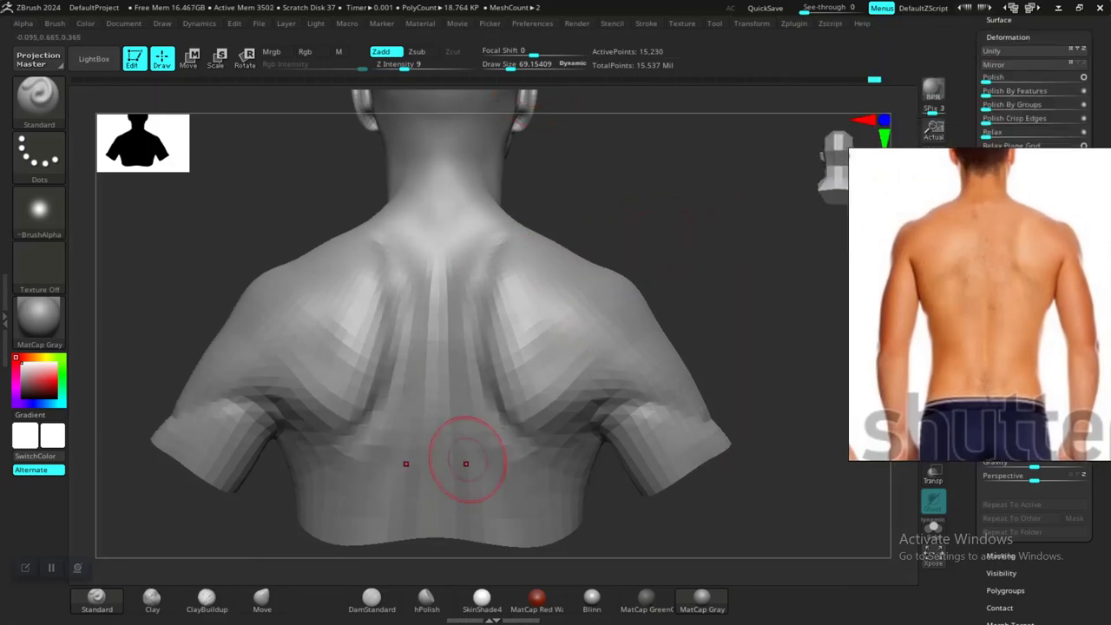
- Adjust the inner edges and lower corners of the shoulder blades with the Move brush at Z Intensity 51
click(264, 598)
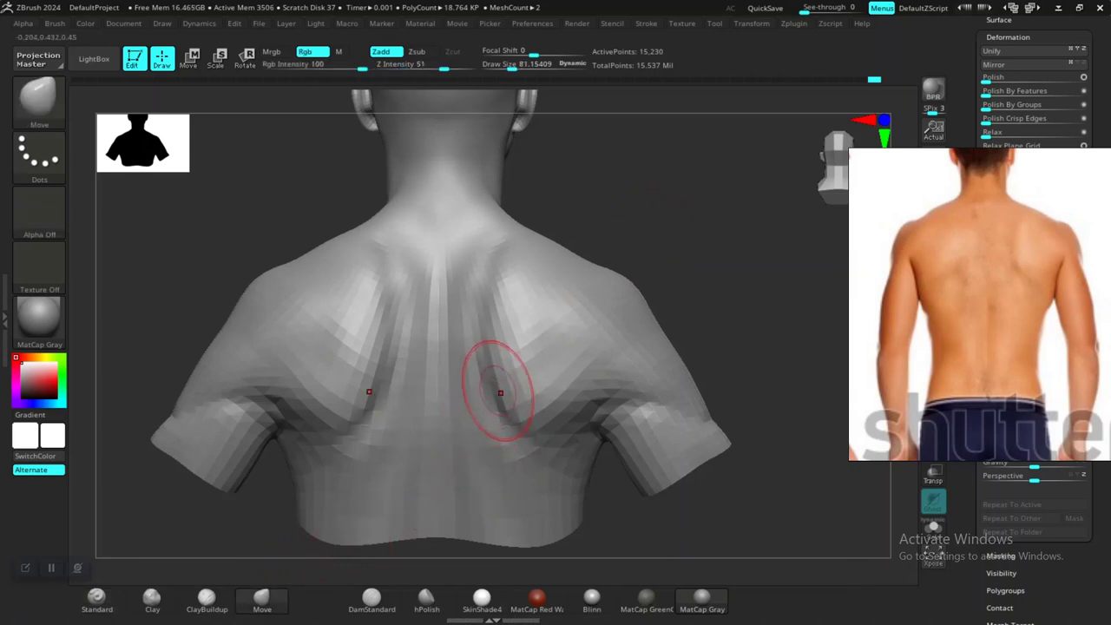
drag(497, 392, 497, 393)
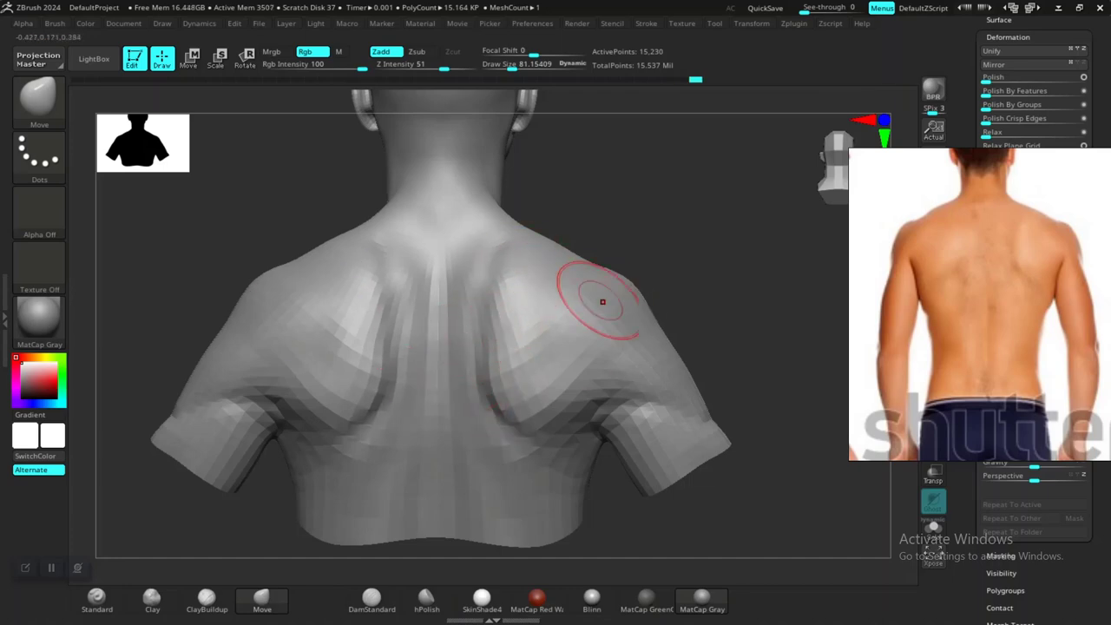
mouse_move(729, 236)
mouse_down()
mouse_move(753, 235)
mouse_move(681, 230)
mouse_move(754, 228)
mouse_up()
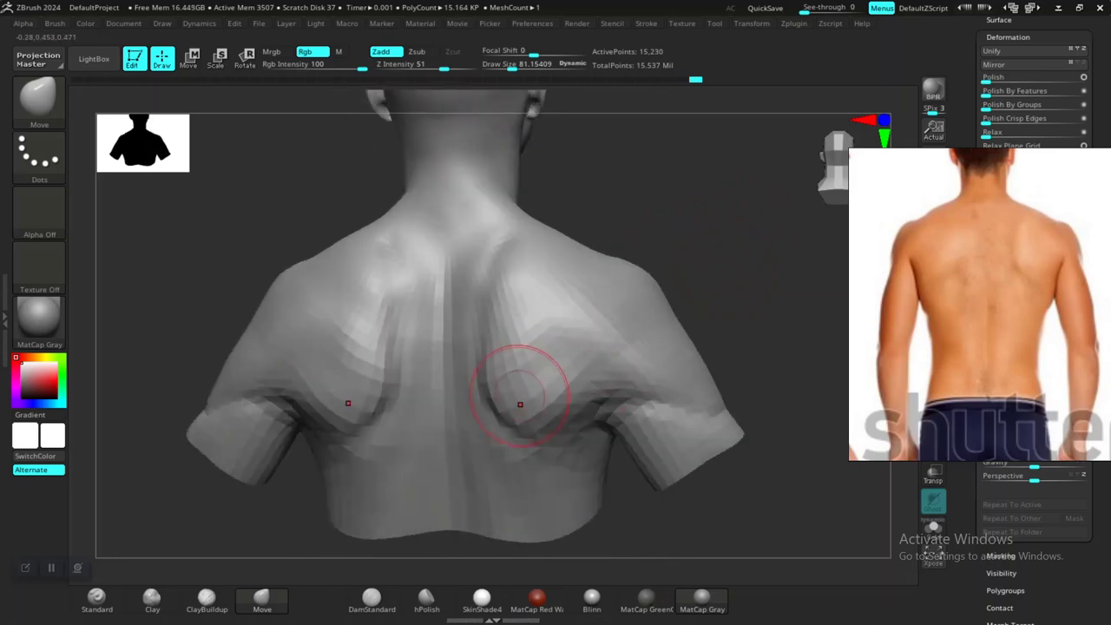
right_drag(699, 236, 695, 265)
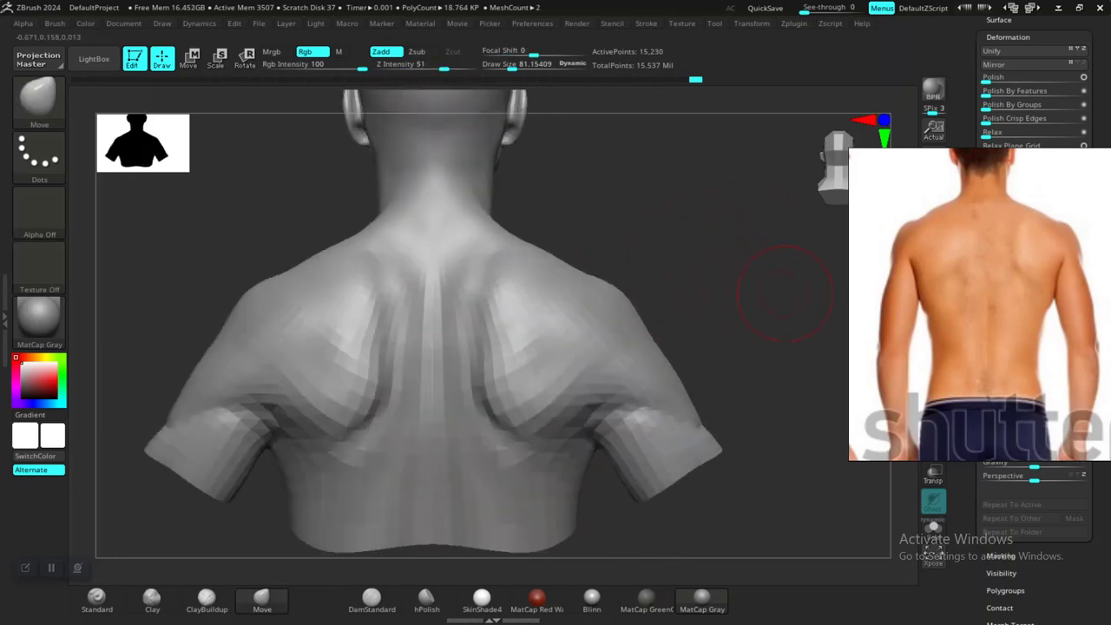
- Build up the ridges over the tops of the shoulders with the Standard brush at Z Intensity 9, and smooth them
alt+drag(823, 325, 717, 300)
alt+drag(798, 308, 803, 335)
alt+drag(646, 300, 666, 345)
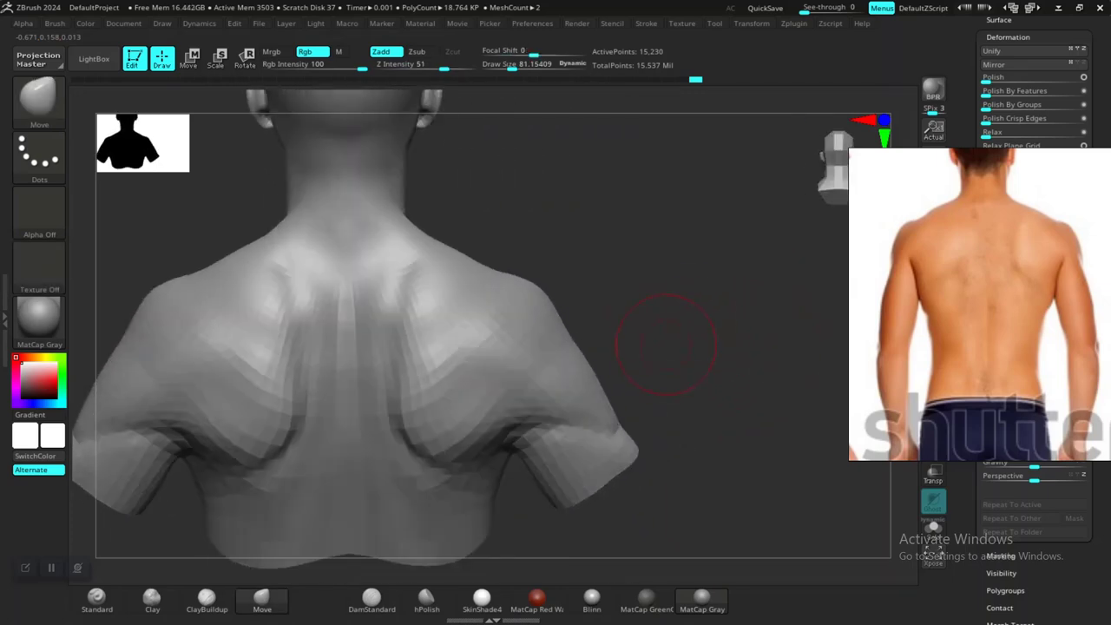
alt+drag(701, 297, 722, 378)
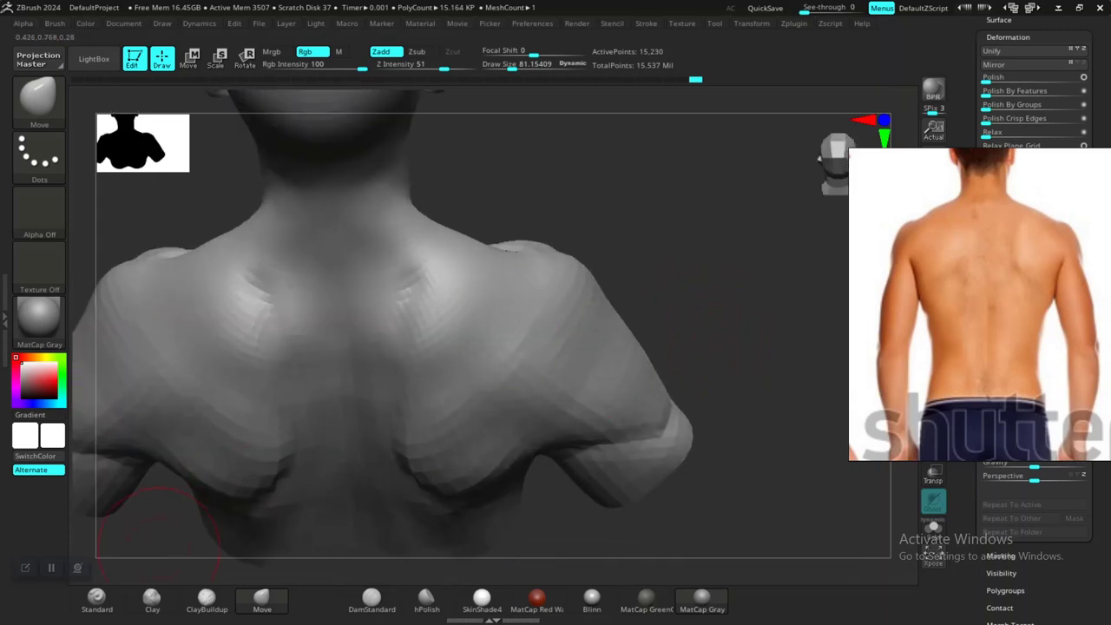
click(110, 593)
drag(725, 299, 710, 354)
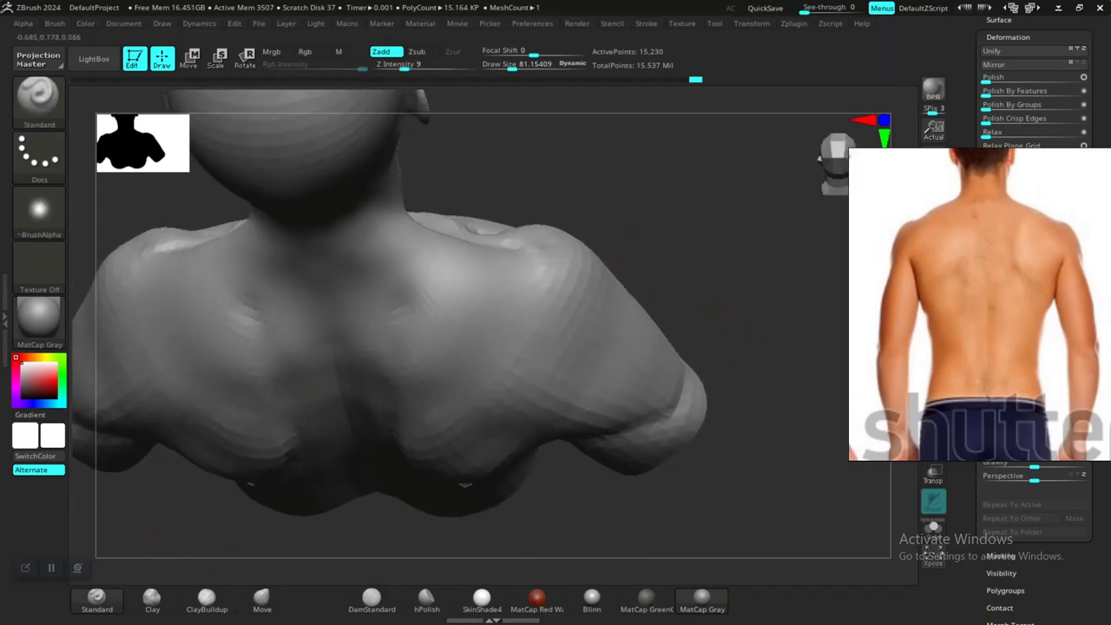
drag(709, 295, 705, 321)
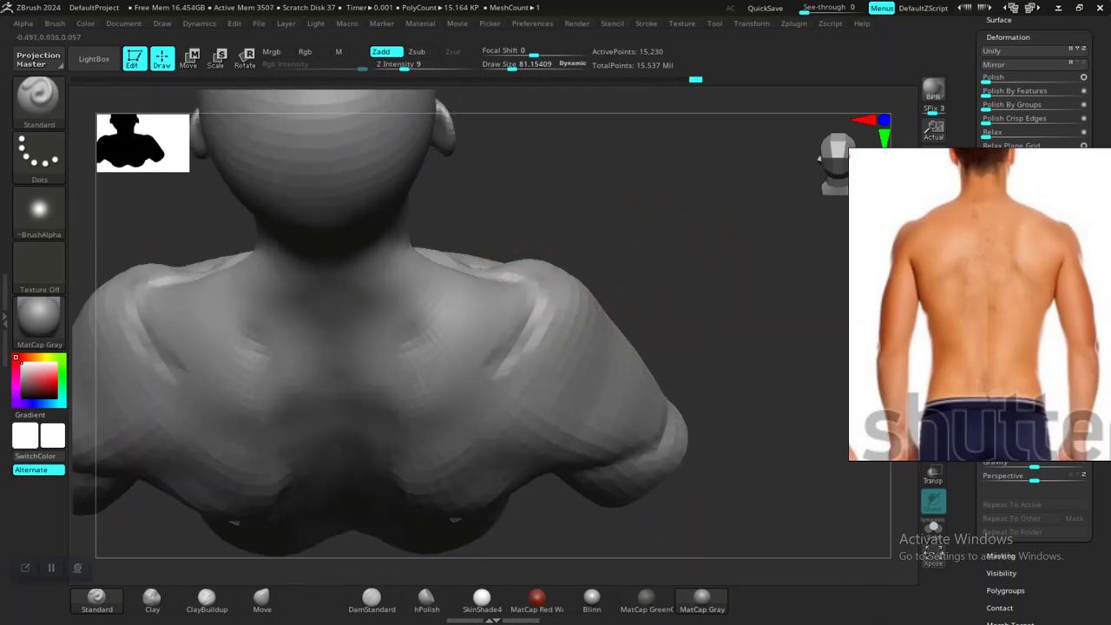
drag(663, 285, 660, 238)
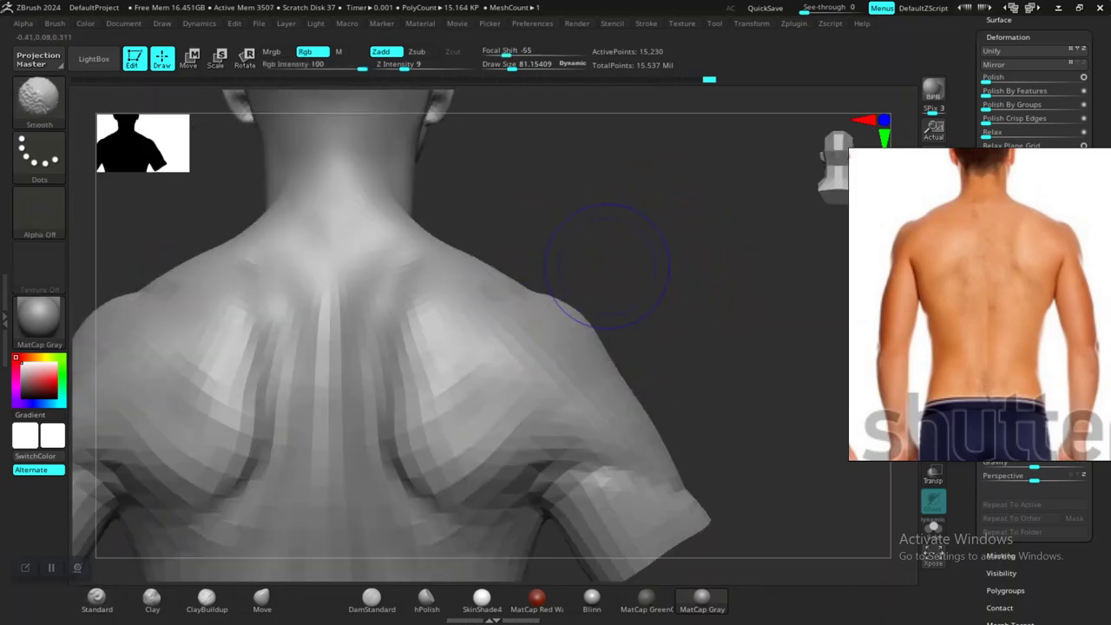
- Strengthen the bony ridge at the outer top of the shoulder with the Standard brush and smooth the upper back
drag(759, 269, 719, 347)
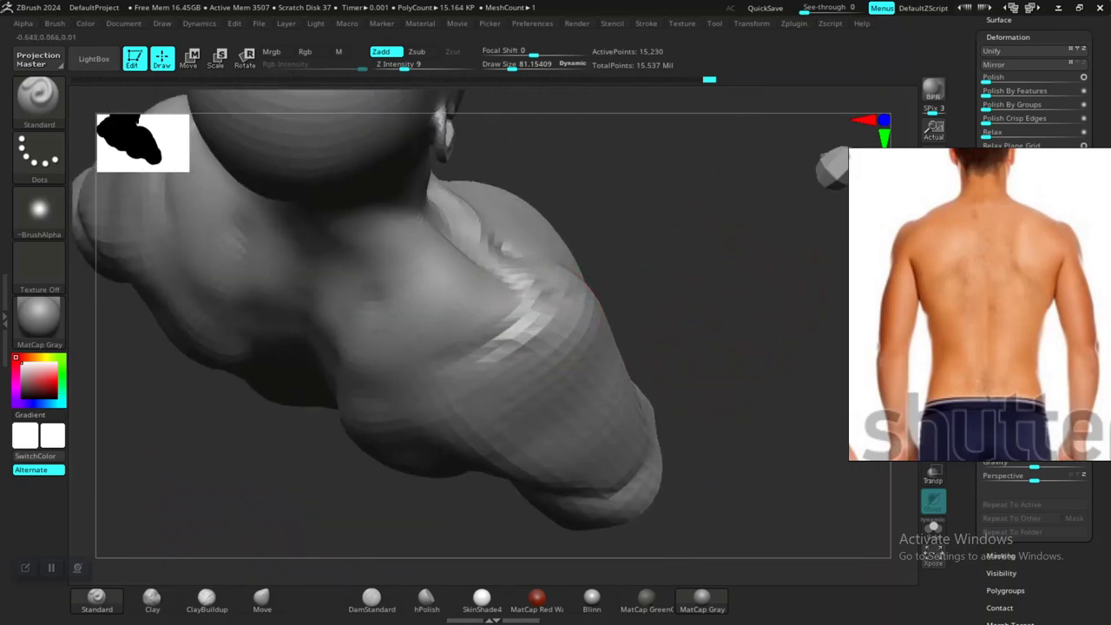
mouse_move(545, 325)
mouse_down()
mouse_move(498, 356)
mouse_move(531, 340)
mouse_up()
mouse_move(656, 363)
mouse_down()
mouse_move(649, 293)
mouse_move(717, 300)
mouse_up()
shift+drag(332, 315, 358, 325)
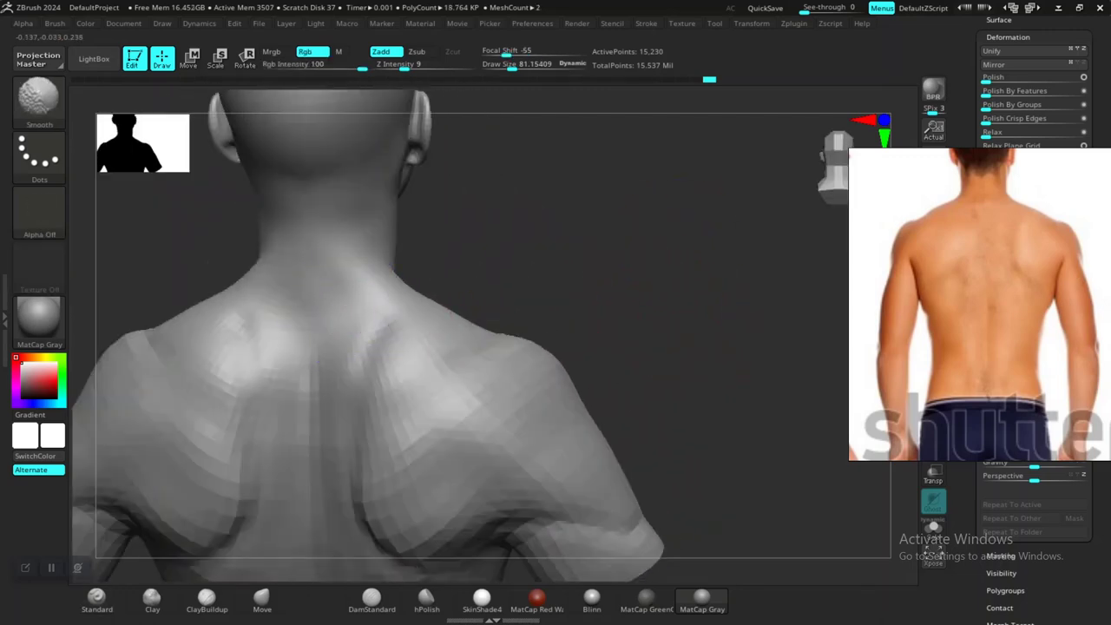
- Add vertebra bumps along the midline at the base of the neck with the Standard brush and soften them by smoothing
mouse_move(507, 224)
mouse_down()
mouse_move(518, 260)
mouse_move(585, 286)
mouse_up()
drag(395, 287, 399, 306)
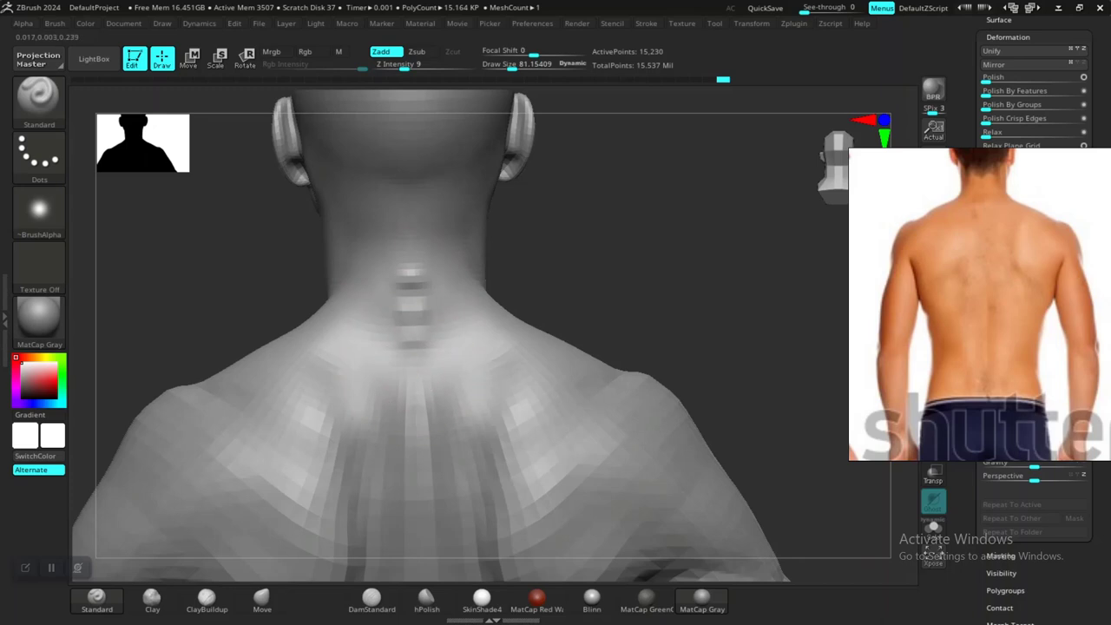
key(shift)
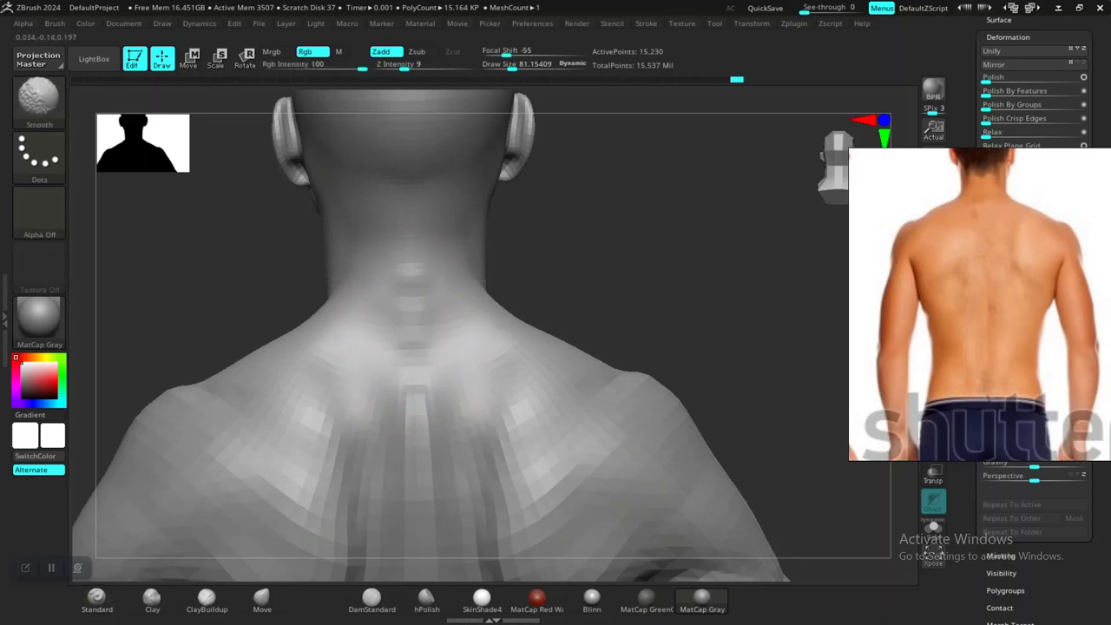
shift+drag(391, 338, 412, 291)
mouse_move(578, 298)
mouse_down()
mouse_move(640, 278)
mouse_move(583, 276)
mouse_move(607, 303)
mouse_up()
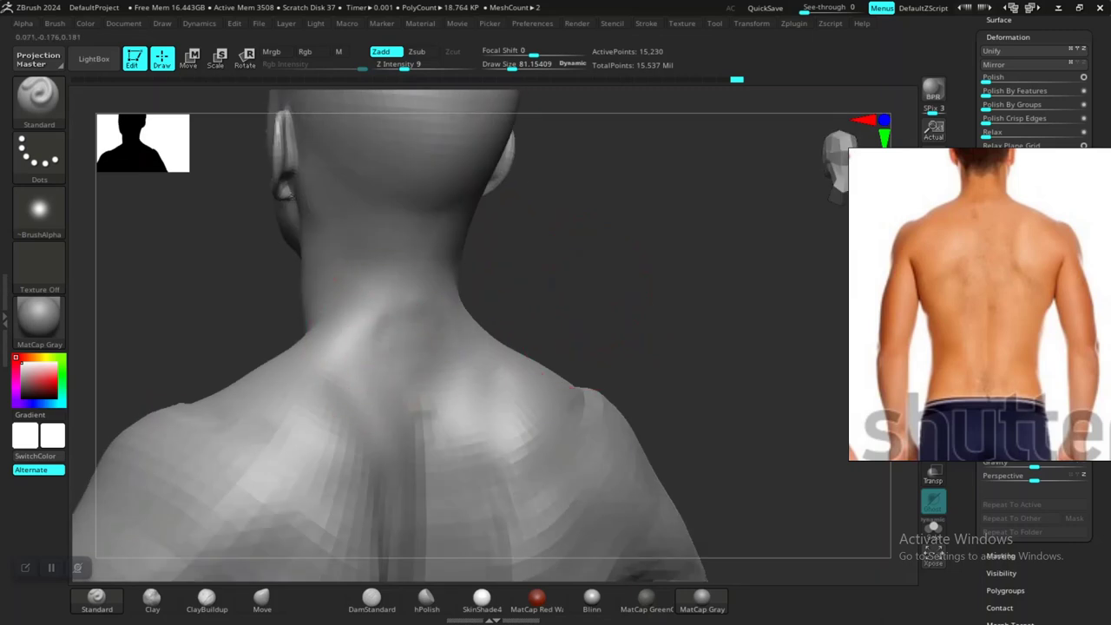
- Undo the last sculpting stroke on the neck base and check the bust from the front
key(shift)
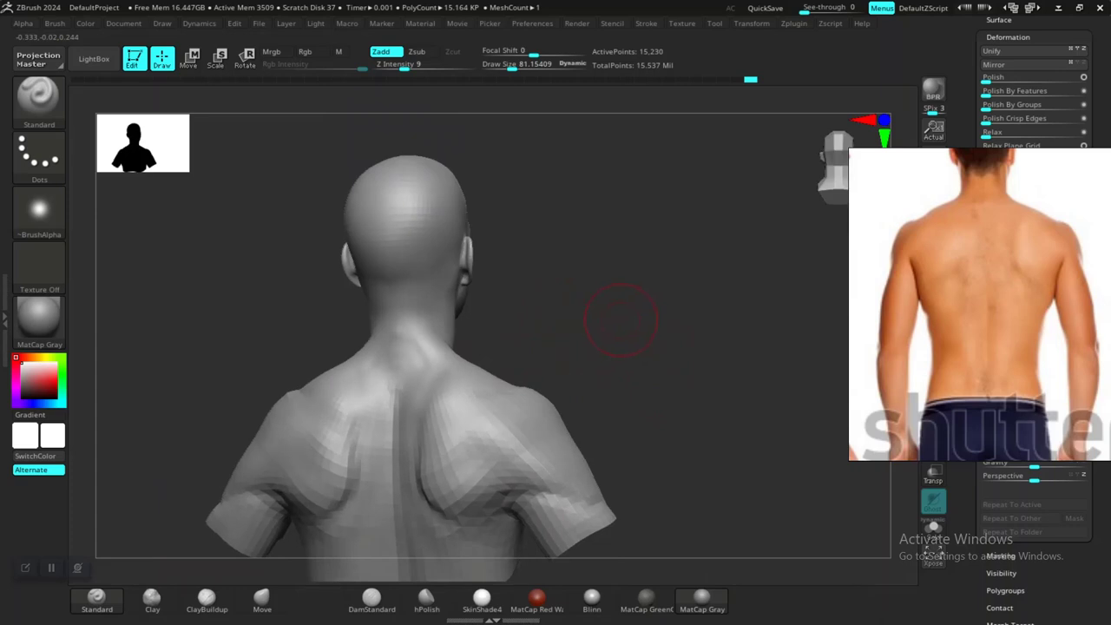
key(ctrl)
key(ctrl+z)
shift+drag(614, 324, 764, 321)
alt+drag(685, 356, 718, 322)
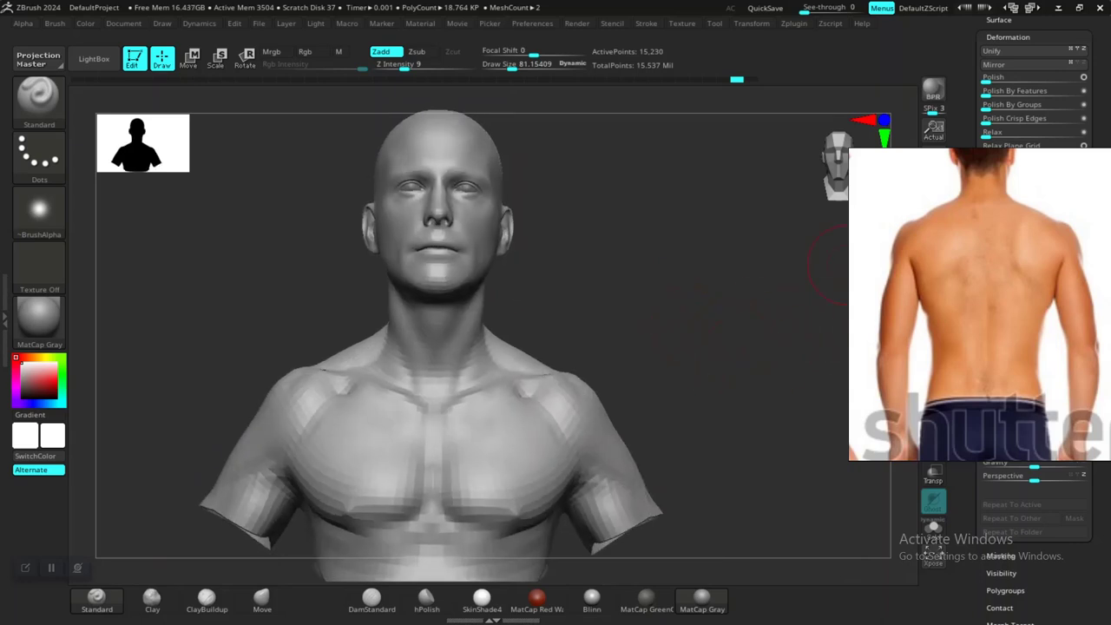
- Switch to the Clay brush, set its Draw Size to about 114 and inspect the chest, shoulders and upper back
drag(684, 341, 234, 512)
click(152, 600)
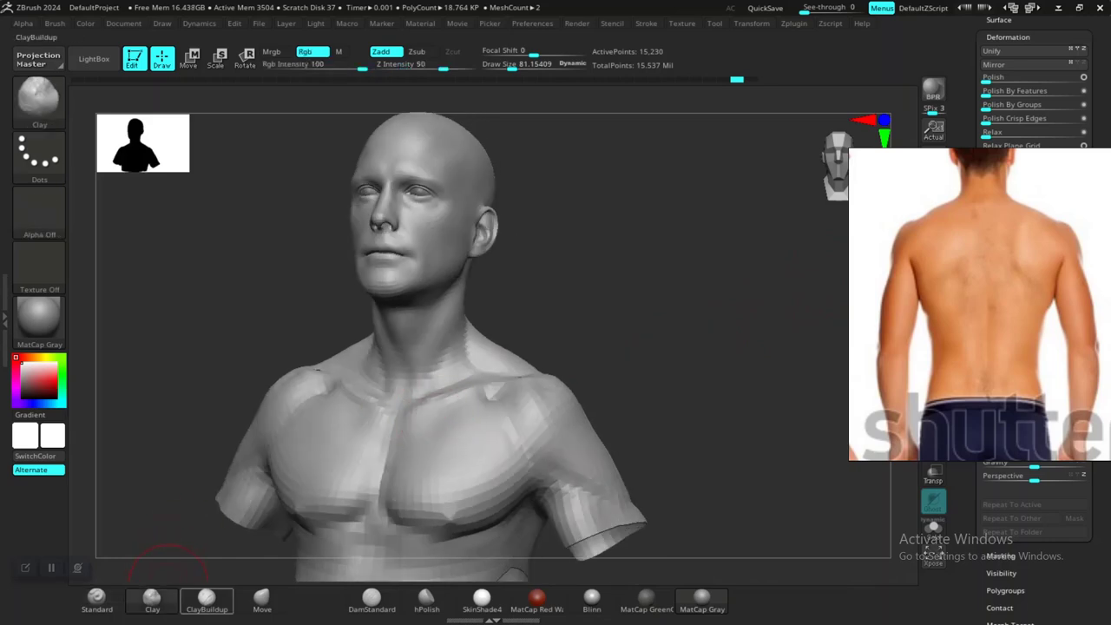
alt+drag(708, 378, 651, 434)
drag(686, 434, 685, 331)
key(shift)
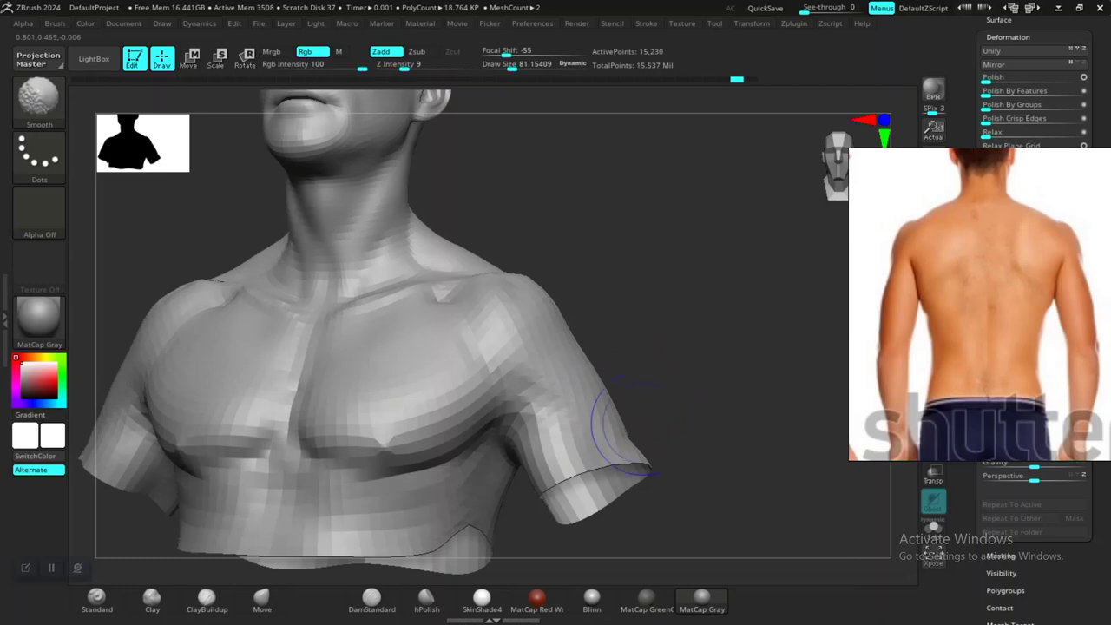
mouse_move(642, 425)
shift+mouse_down()
mouse_move(724, 379)
mouse_move(722, 277)
mouse_move(538, 243)
shift+mouse_up()
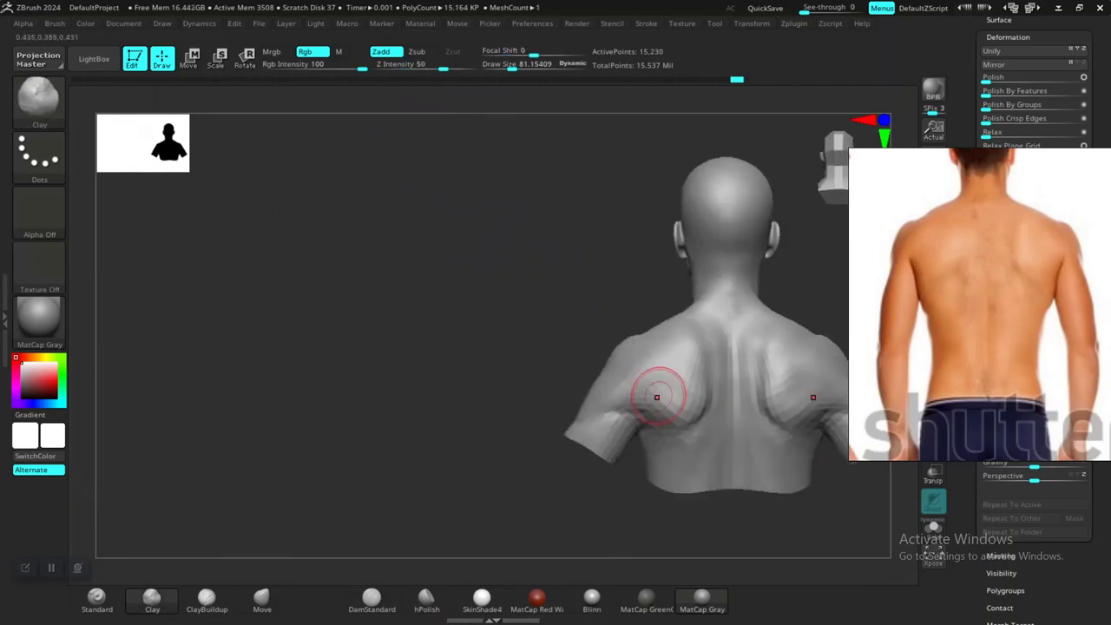
mouse_move(493, 317)
alt+mouse_down()
mouse_move(423, 361)
mouse_move(434, 447)
mouse_move(538, 415)
mouse_move(638, 408)
mouse_move(564, 329)
alt+mouse_up()
key(shift)
key(space)
drag(620, 370, 617, 370)
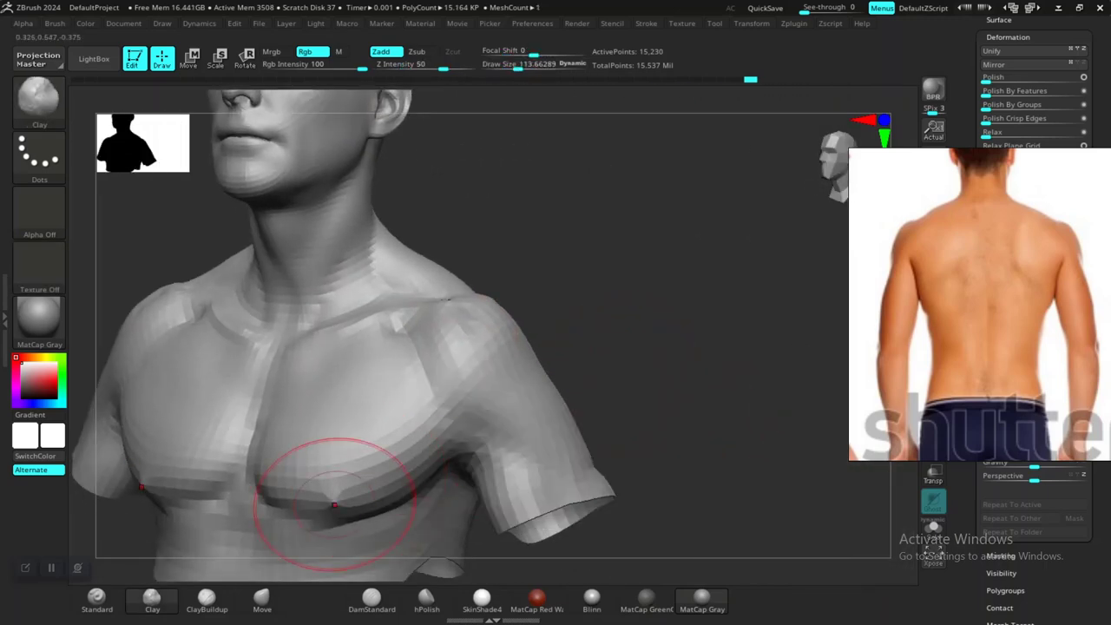
drag(758, 330, 727, 377)
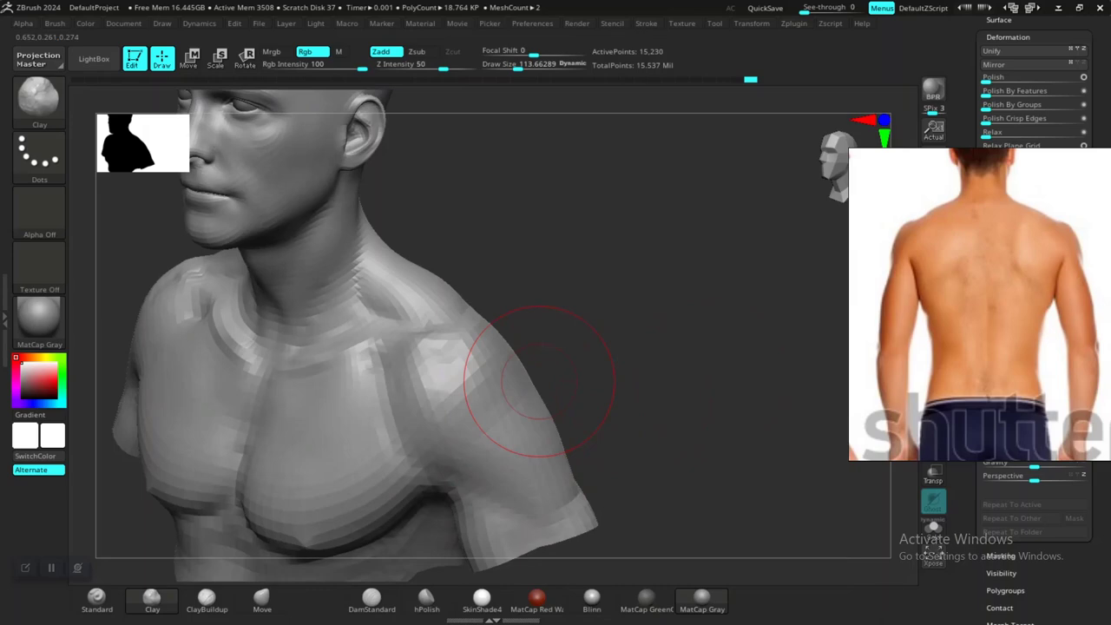
- Find the muscle and skeleton anatomy figures on the reference board and examine the chest and shoulder muscles up close
scroll(954, 319, down, 15)
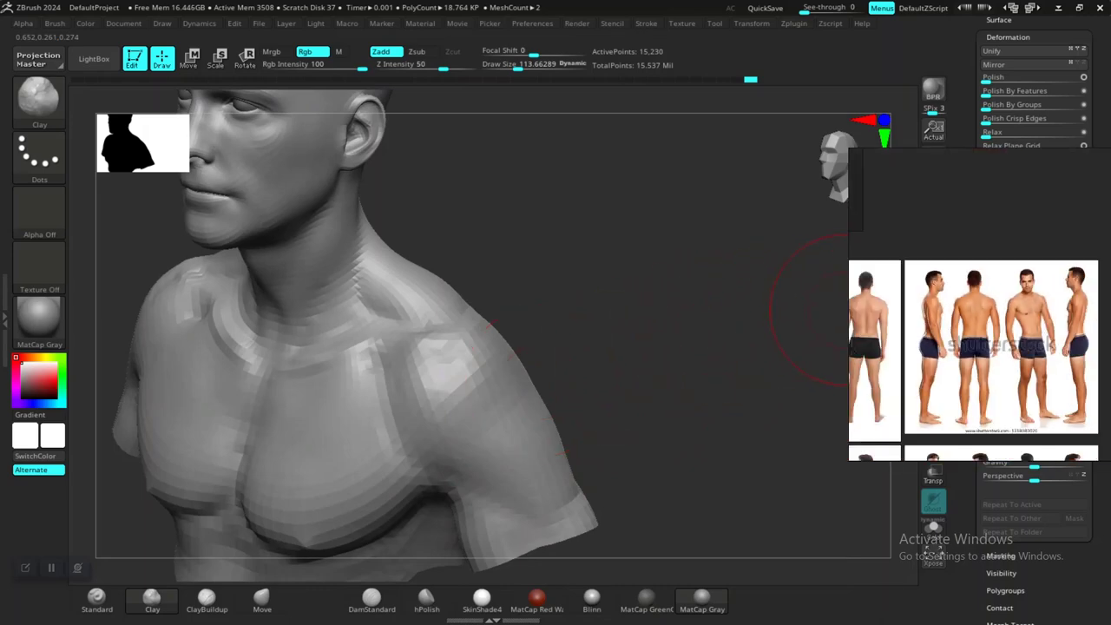
middle_drag(955, 321, 953, 290)
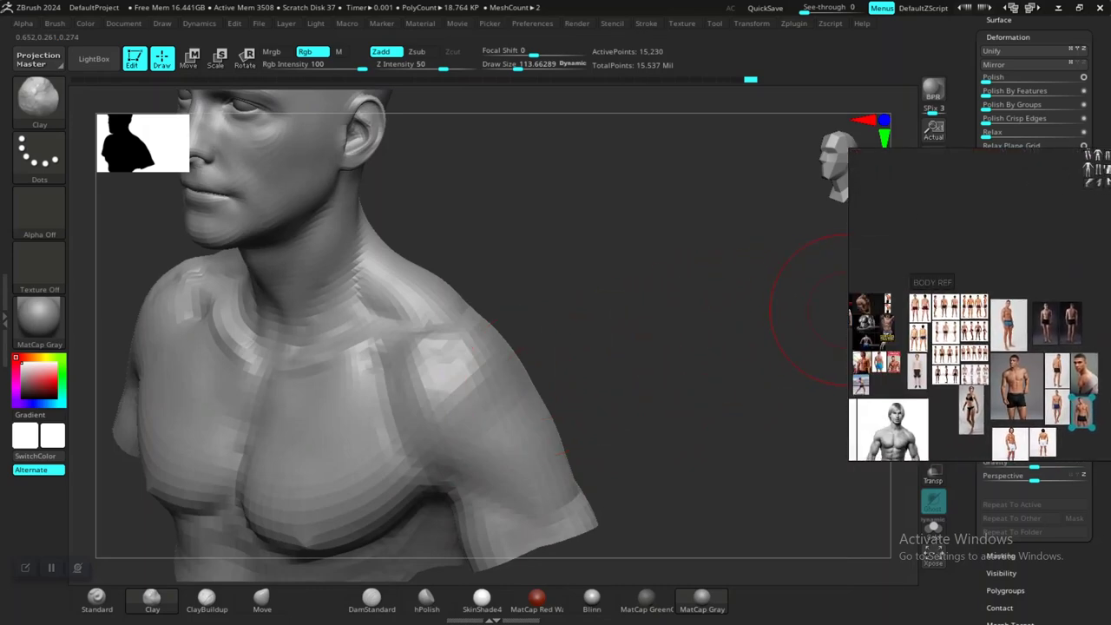
right_drag(963, 312, 855, 327)
scroll(892, 351, down, 6)
middle_drag(892, 354, 939, 311)
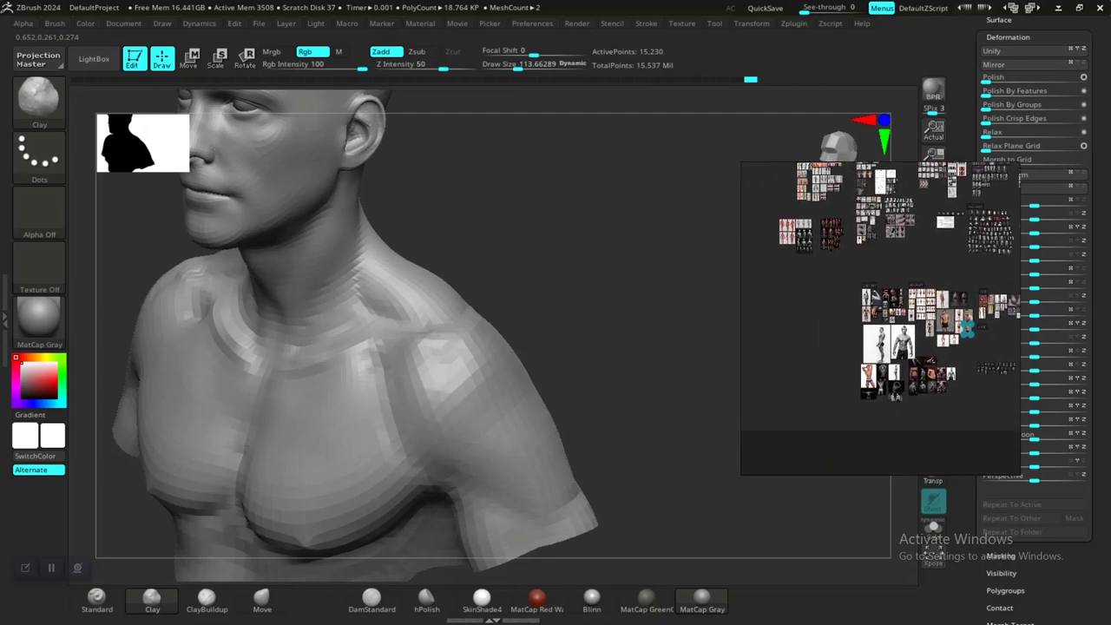
scroll(831, 232, up, 6)
double_click(831, 224)
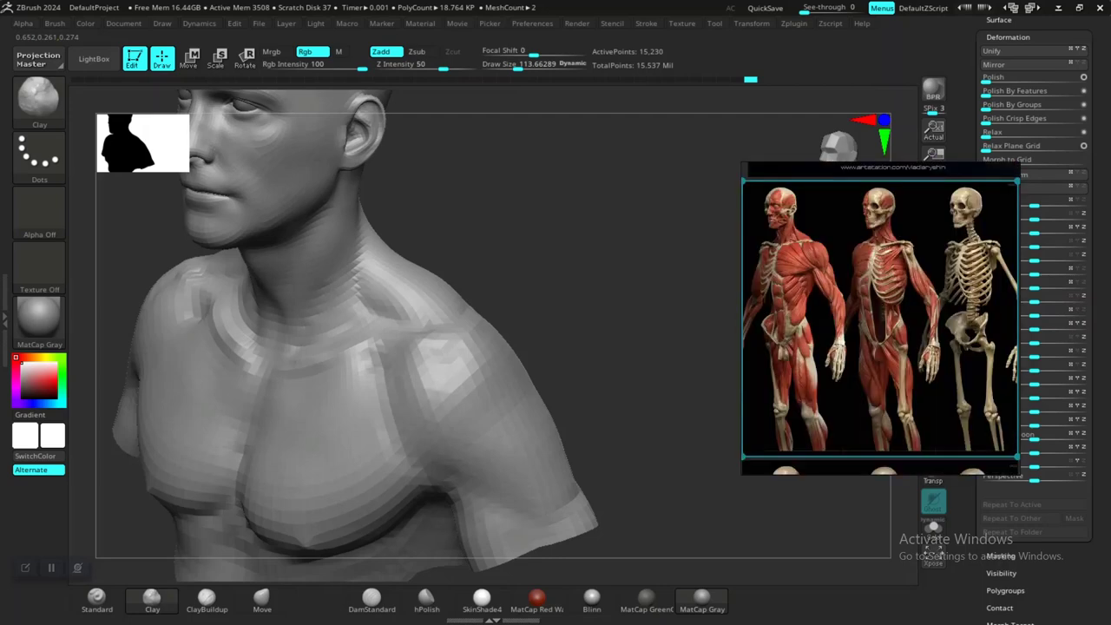
middle_drag(788, 266, 834, 278)
scroll(824, 270, up, 6)
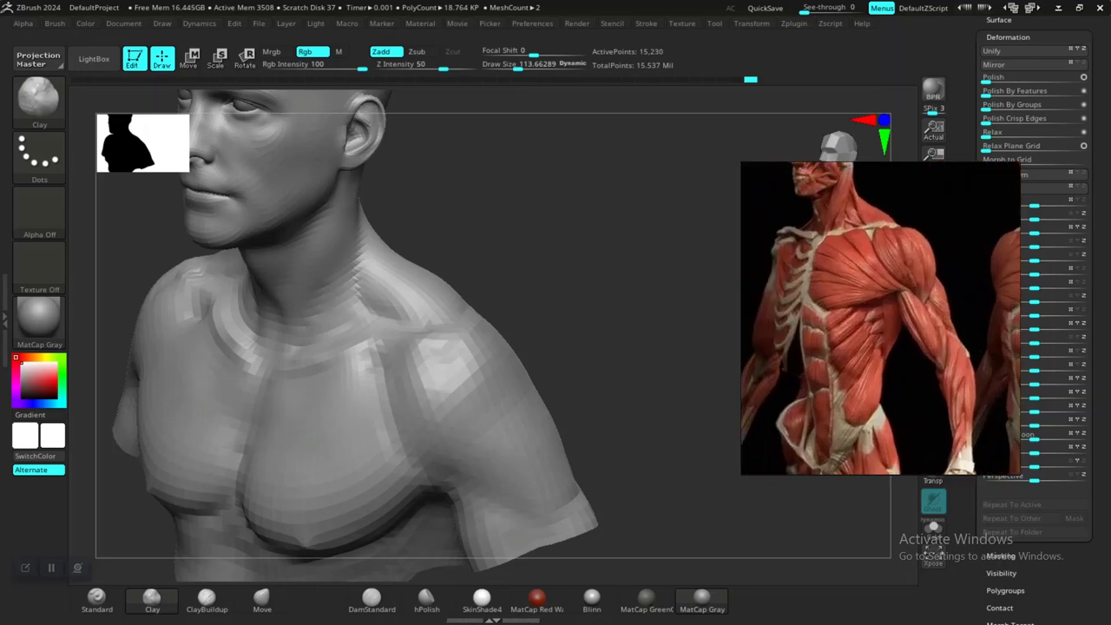
- Carve the divisions between the deltoid's muscle bundles on the front of the shoulder with DamStandard at Z Intensity 17, and soften them
mouse_move(580, 319)
mouse_down()
mouse_move(653, 304)
mouse_move(617, 268)
mouse_move(610, 303)
mouse_move(569, 352)
mouse_up()
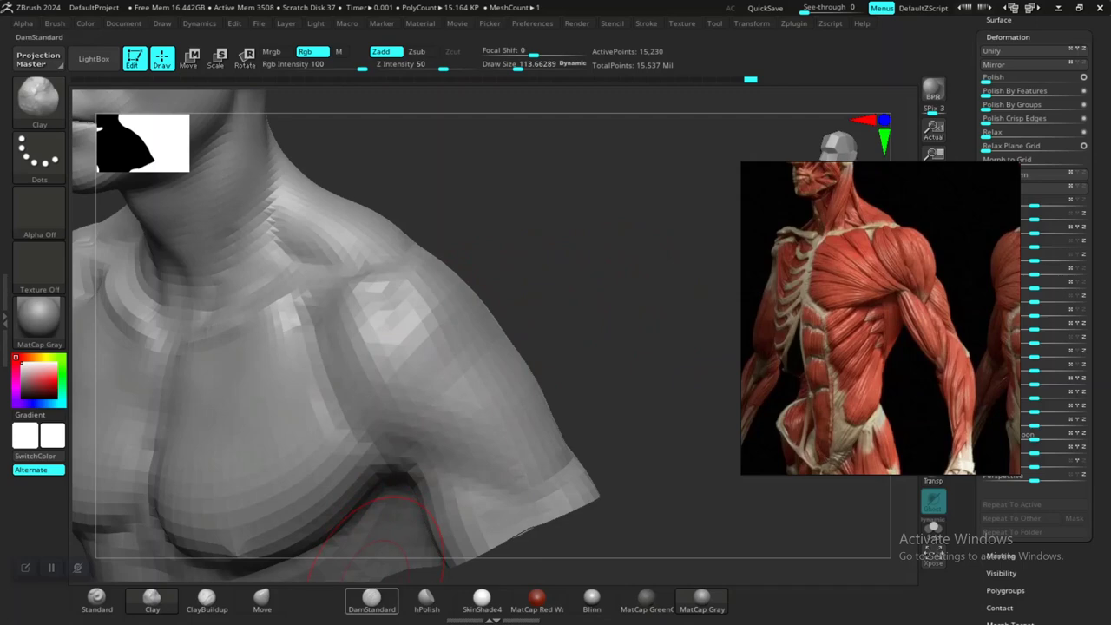
click(371, 599)
drag(576, 303, 559, 342)
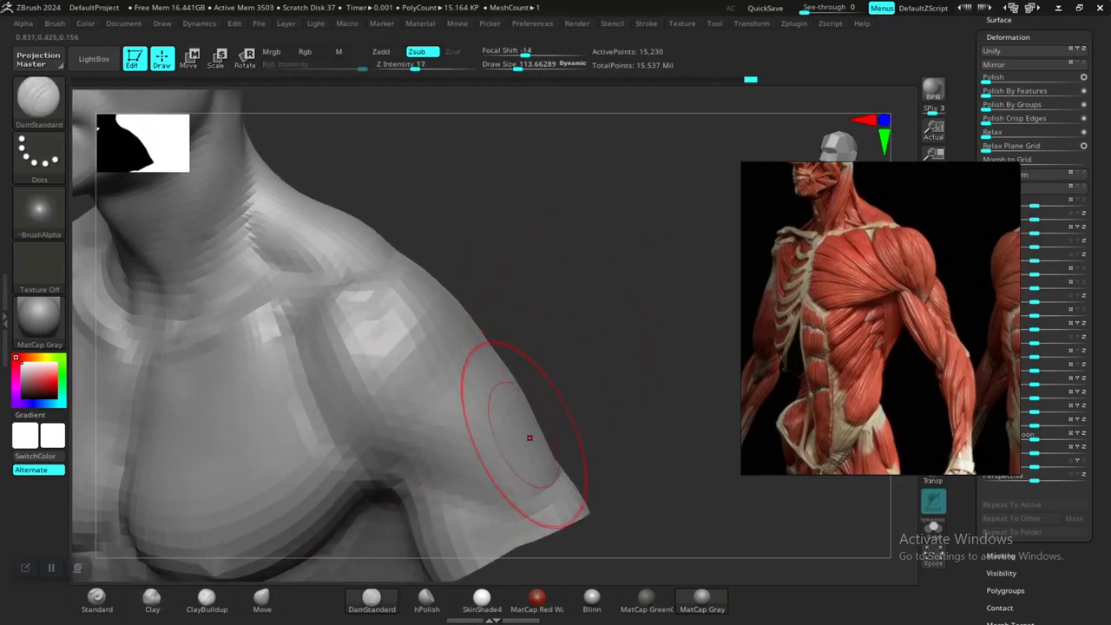
drag(580, 395, 566, 398)
drag(543, 342, 539, 370)
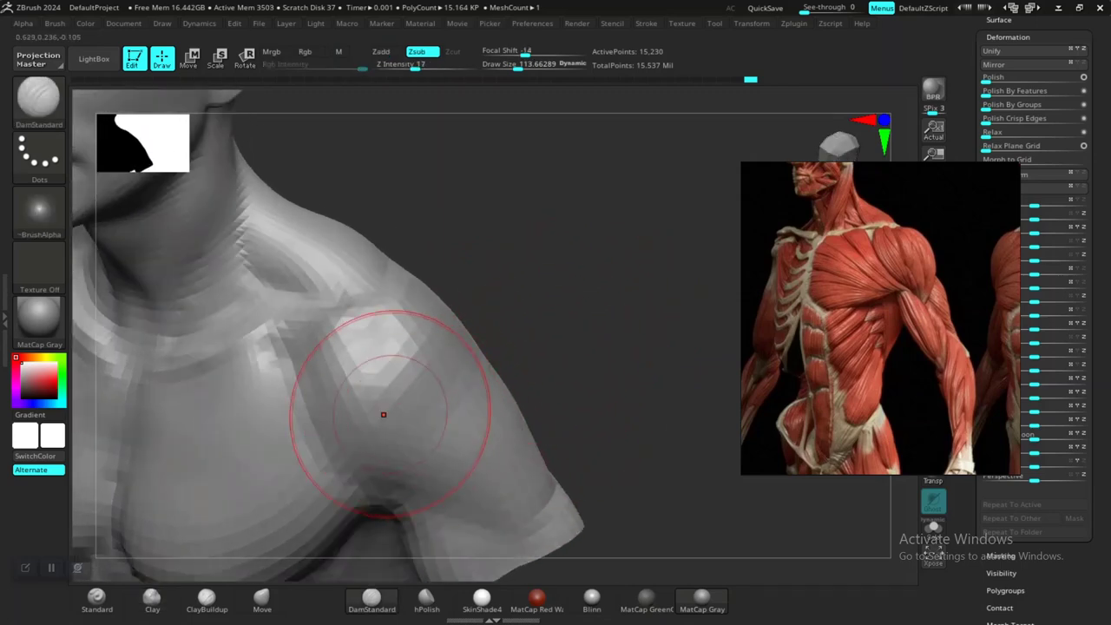
drag(381, 346, 438, 411)
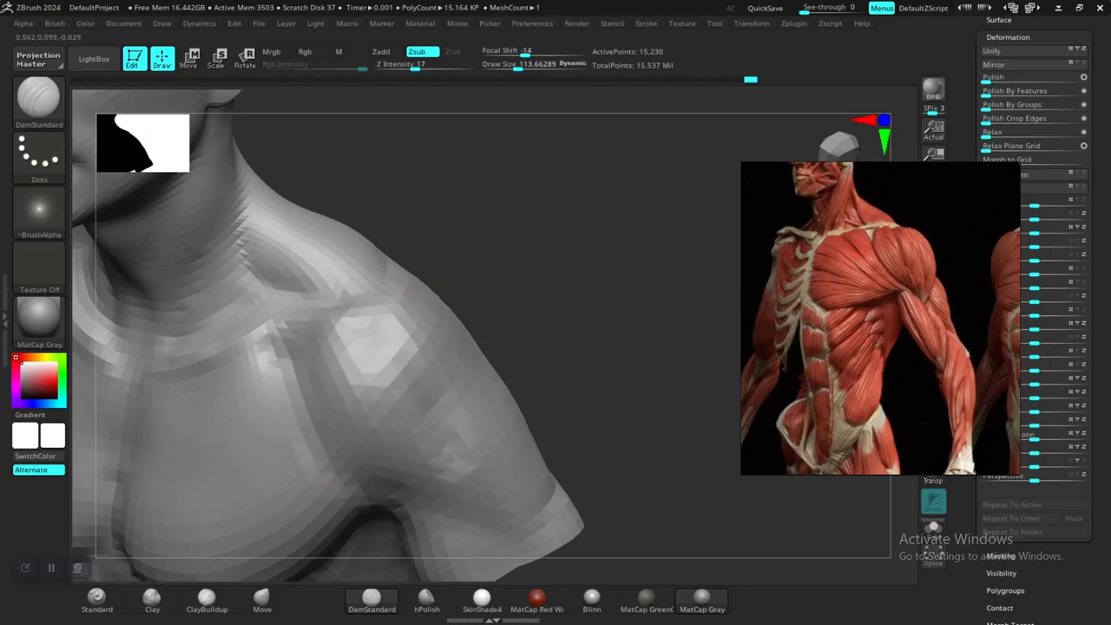
shift+drag(510, 460, 446, 494)
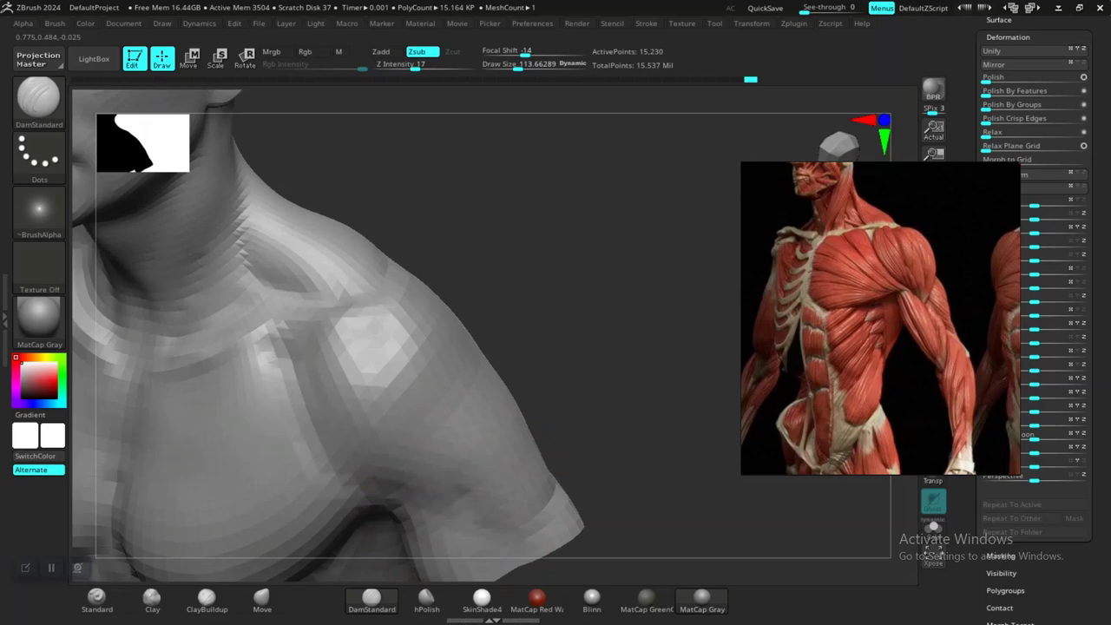
drag(382, 328, 409, 330)
- Following the back-view muscle reference, carve the groove between the rear deltoid and the shoulder blade with DamStandard, and soften it by smoothing
drag(599, 352, 499, 379)
mouse_move(386, 379)
mouse_down()
mouse_move(342, 373)
mouse_move(365, 464)
mouse_up()
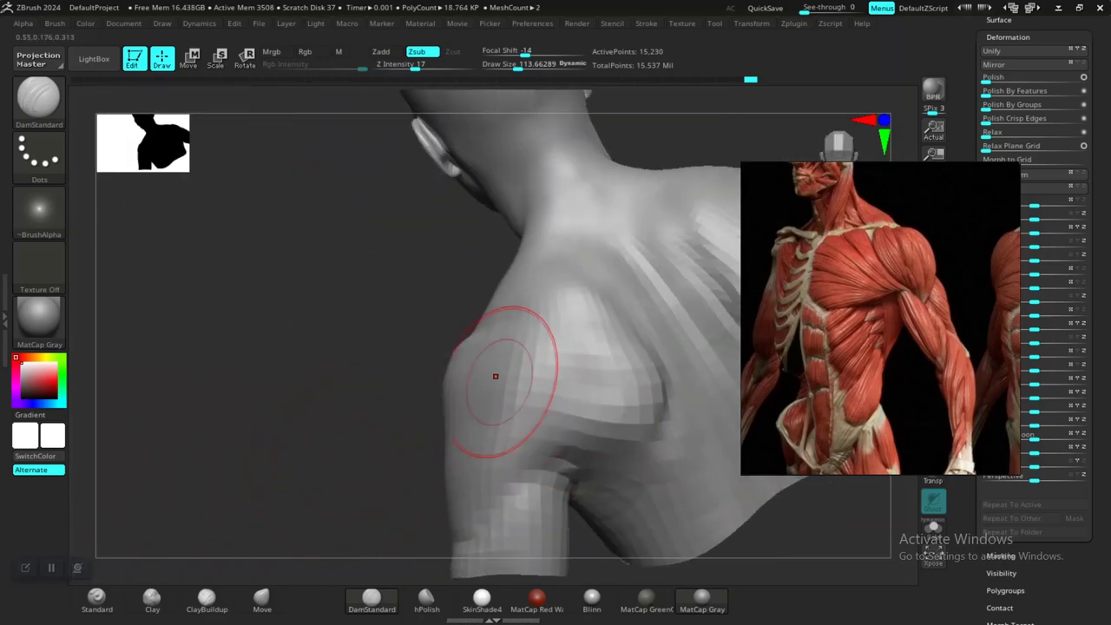
mouse_move(382, 382)
mouse_down()
mouse_move(338, 330)
mouse_move(321, 347)
mouse_up()
alt+drag(327, 441, 276, 395)
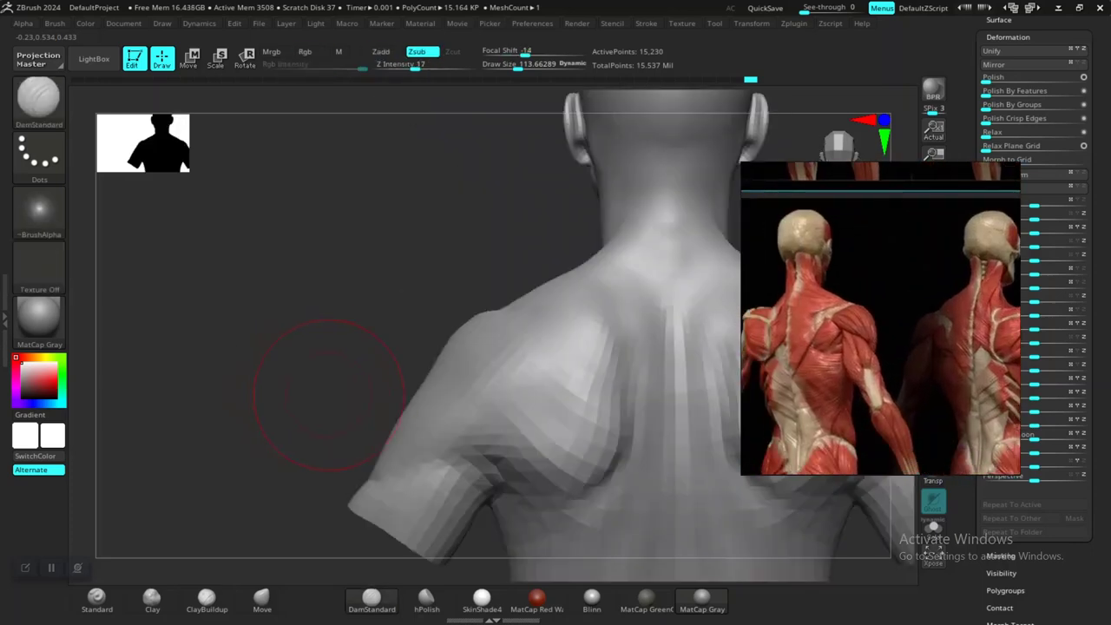
drag(322, 347, 395, 347)
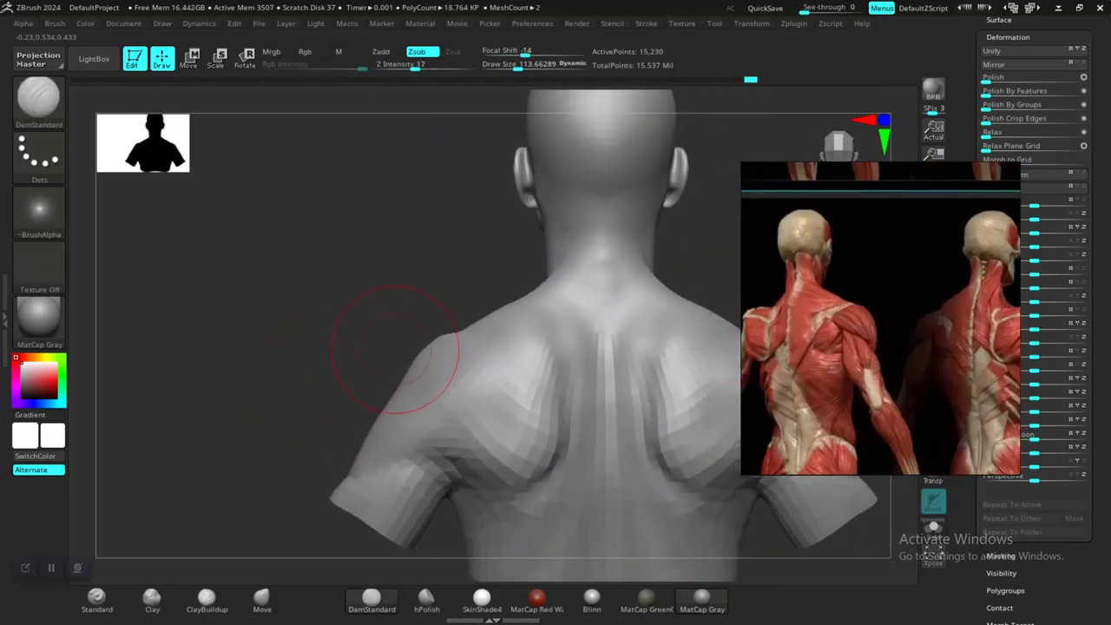
mouse_move(671, 307)
alt+mouse_down()
mouse_move(458, 308)
mouse_move(658, 318)
alt+mouse_up()
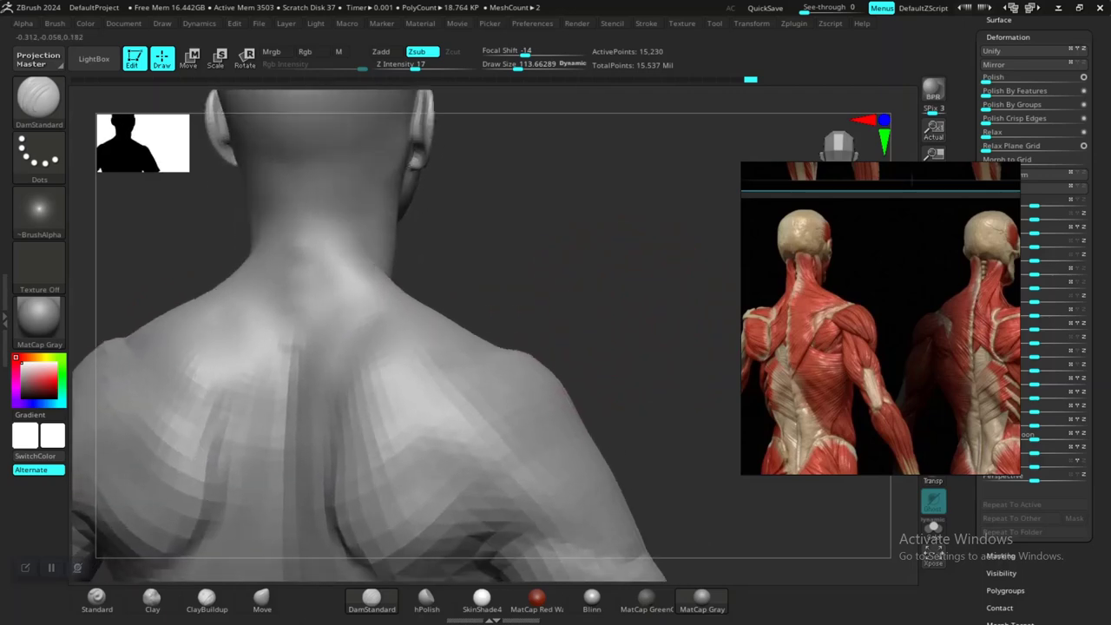
alt+drag(595, 331, 568, 316)
alt+drag(607, 364, 599, 336)
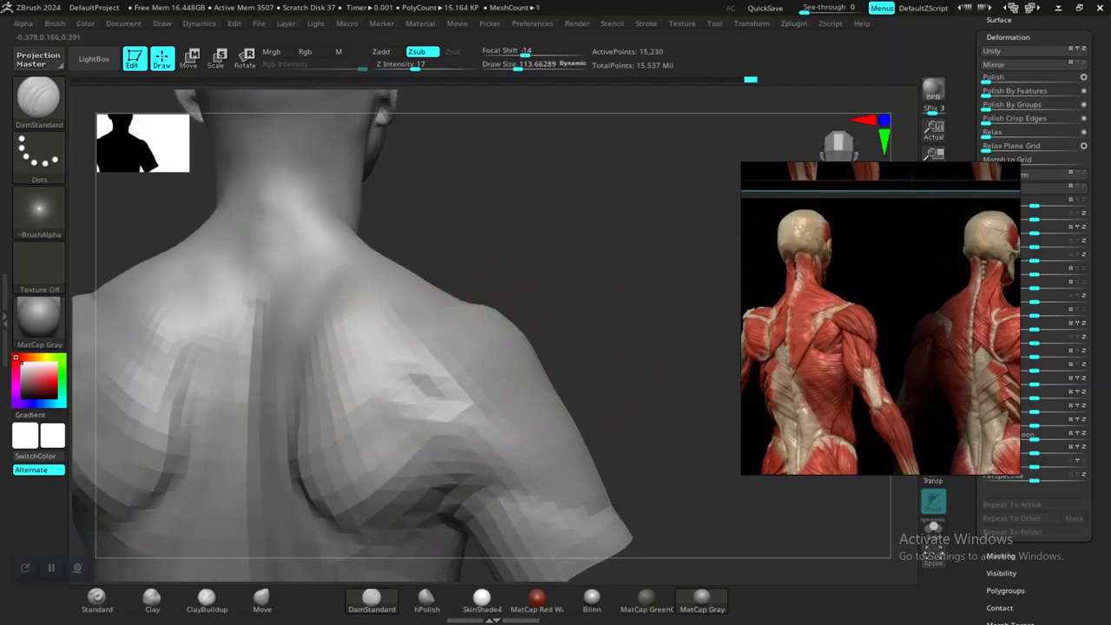
drag(511, 462, 554, 490)
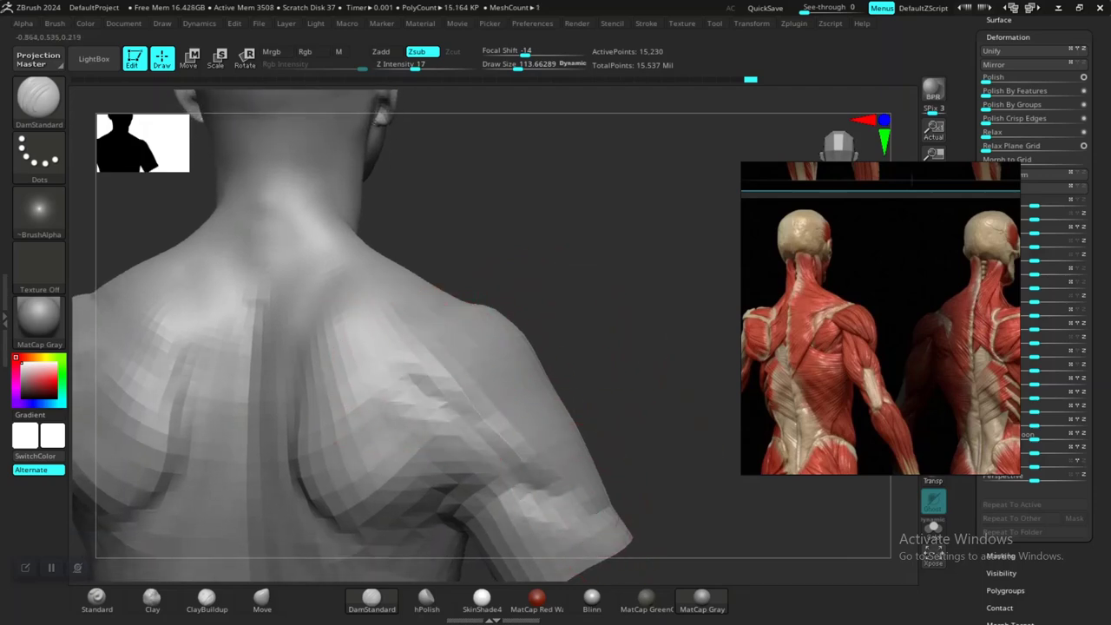
mouse_move(664, 451)
alt+mouse_down()
mouse_move(657, 359)
mouse_move(591, 319)
mouse_move(604, 321)
mouse_move(603, 339)
mouse_move(638, 336)
mouse_move(569, 322)
alt+mouse_up()
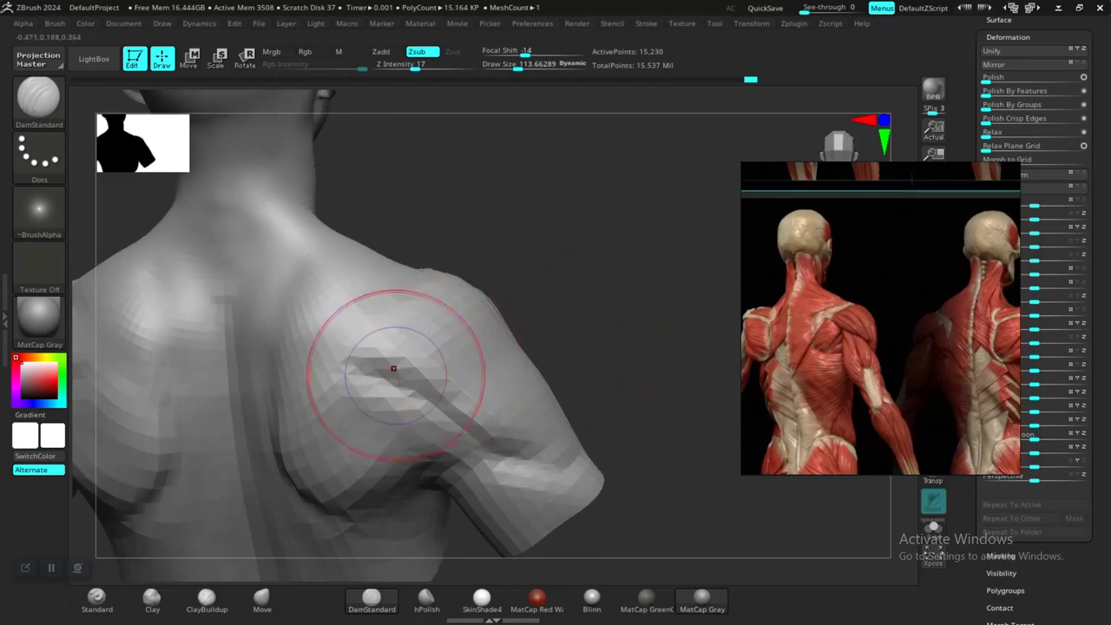
shift+drag(390, 371, 385, 396)
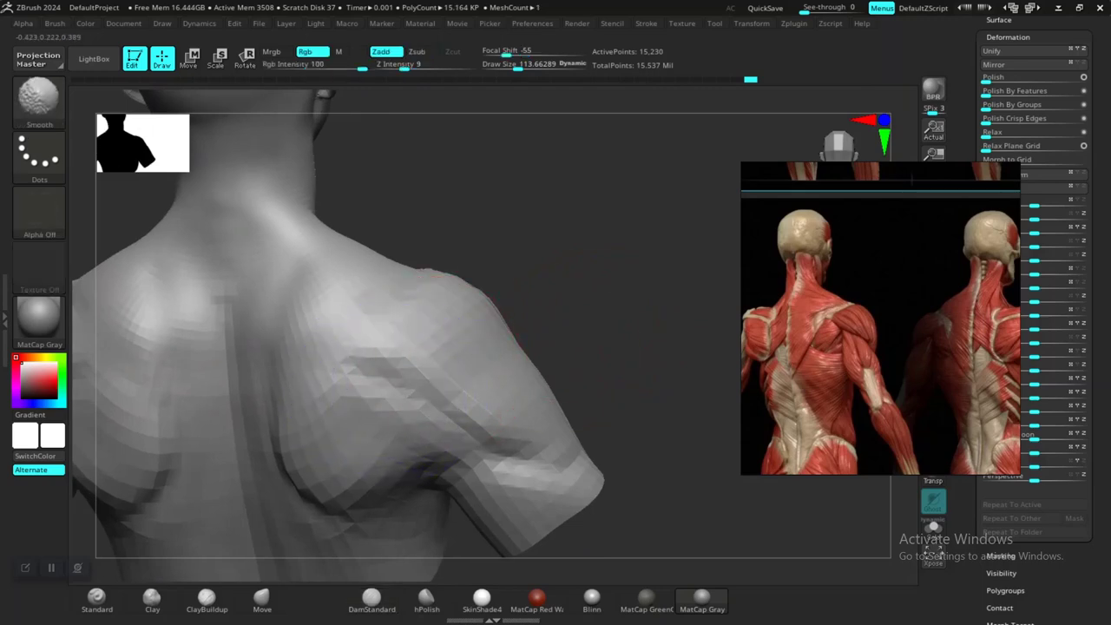
- Build up the rear and outer deltoid volume with the Clay brush at Z Intensity 50
click(154, 599)
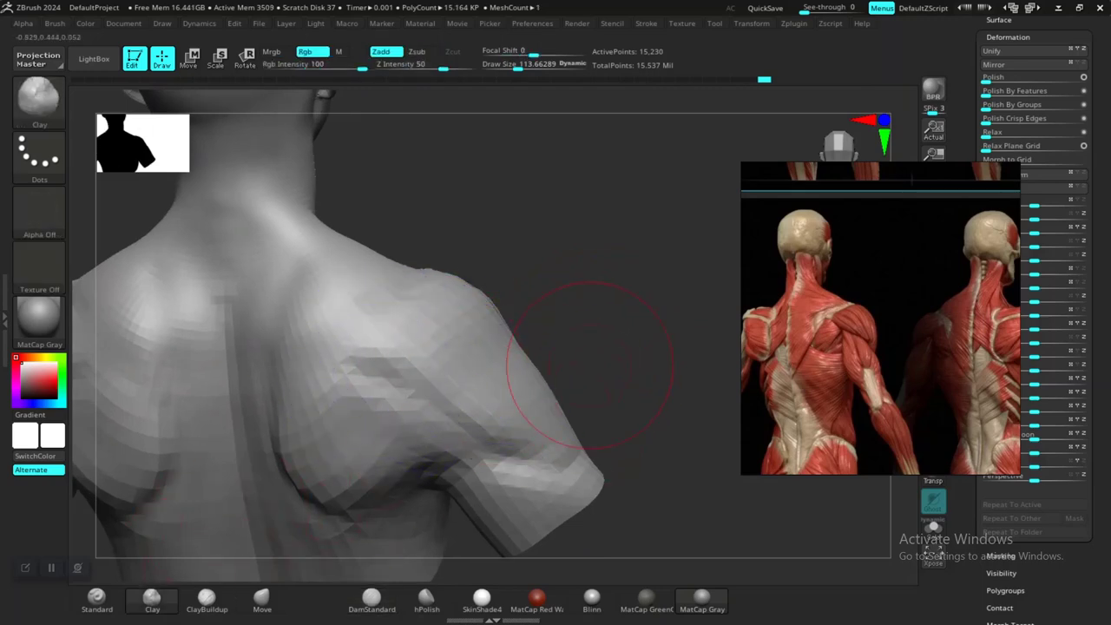
drag(590, 364, 580, 398)
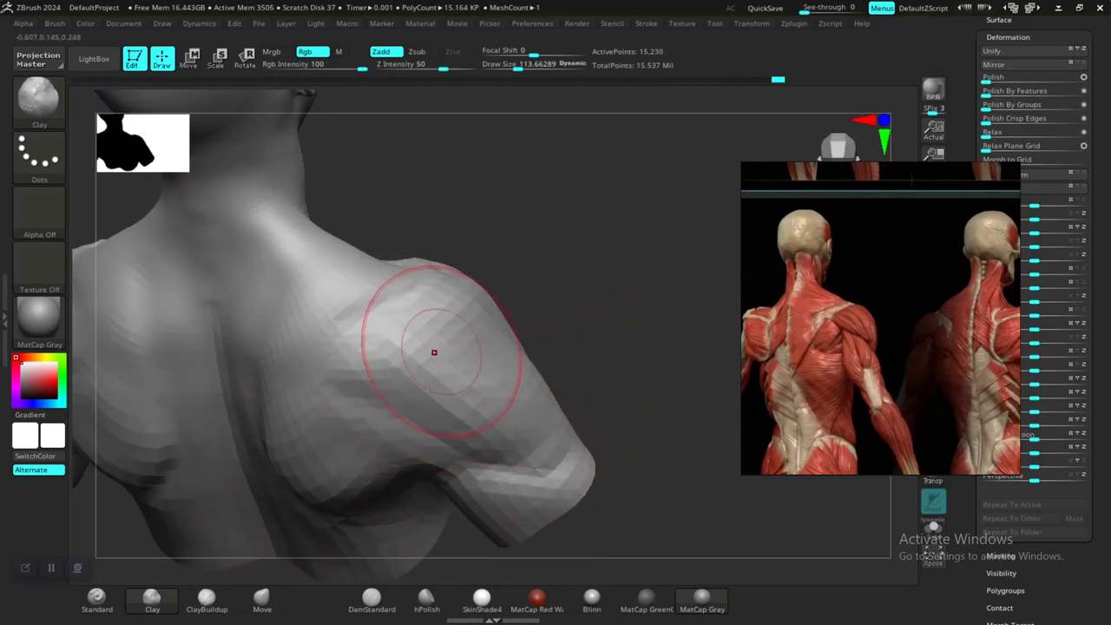
mouse_move(617, 348)
mouse_down()
mouse_move(637, 285)
mouse_move(407, 356)
mouse_move(320, 409)
mouse_move(327, 342)
mouse_up()
mouse_move(487, 293)
mouse_down()
mouse_move(516, 295)
mouse_move(419, 402)
mouse_up()
mouse_move(419, 402)
right_down()
mouse_move(350, 382)
mouse_move(402, 334)
right_up()
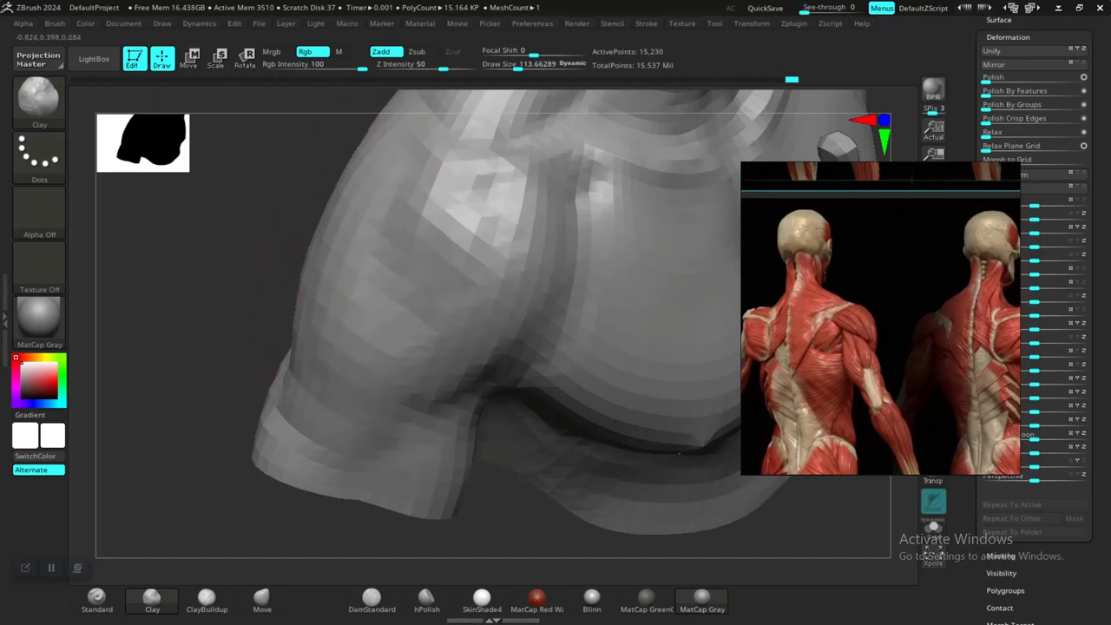
- Refine the front and side of the deltoid down to the upper arm with the Clay brush, checking the shoulders from the front
alt+drag(222, 352, 365, 338)
shift+drag(639, 279, 543, 297)
drag(664, 261, 562, 304)
mouse_move(638, 319)
mouse_down()
mouse_move(588, 322)
mouse_move(580, 291)
mouse_move(595, 364)
mouse_move(577, 215)
mouse_move(583, 239)
mouse_up()
alt+drag(529, 373, 558, 288)
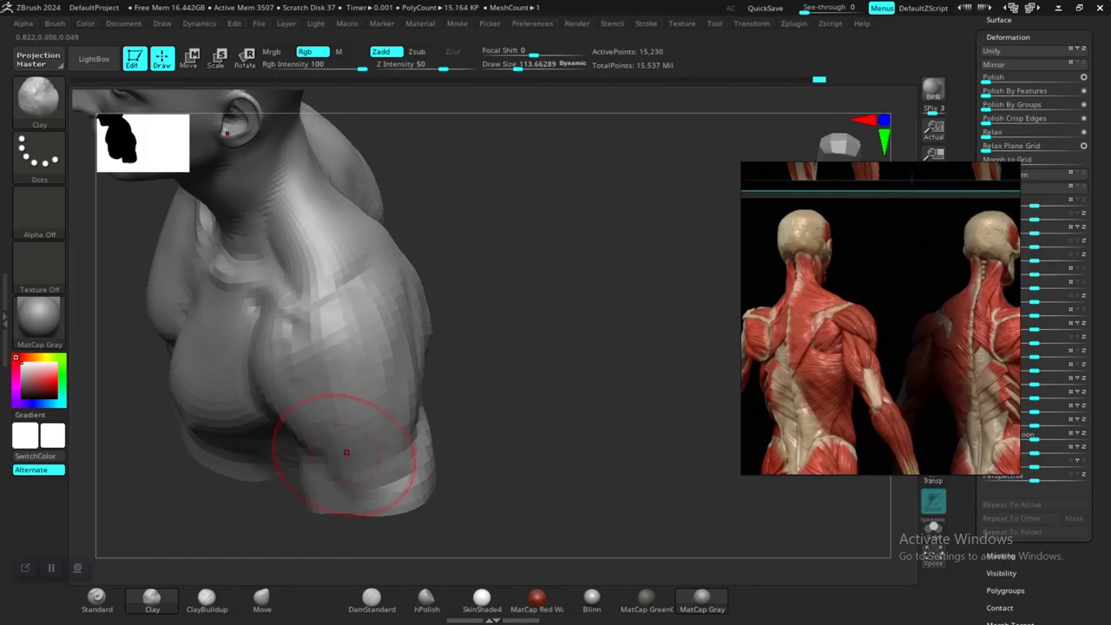
drag(479, 350, 598, 243)
mouse_move(564, 279)
alt+mouse_down()
mouse_move(587, 323)
mouse_move(588, 295)
mouse_move(608, 323)
alt+mouse_up()
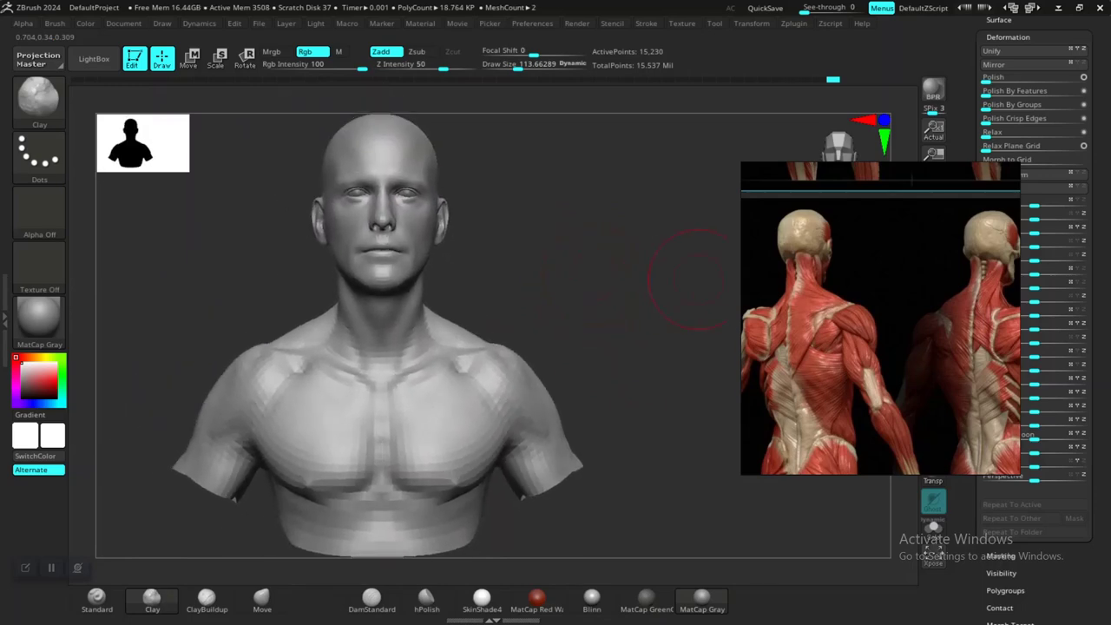
alt+drag(553, 265, 554, 325)
- Build up the trapezius ridges at the back of the neck with the Clay brush at Draw Size about 62, and smooth them
mouse_move(644, 247)
alt+mouse_down()
mouse_move(657, 297)
mouse_move(599, 328)
mouse_move(642, 349)
mouse_move(585, 343)
alt+mouse_up()
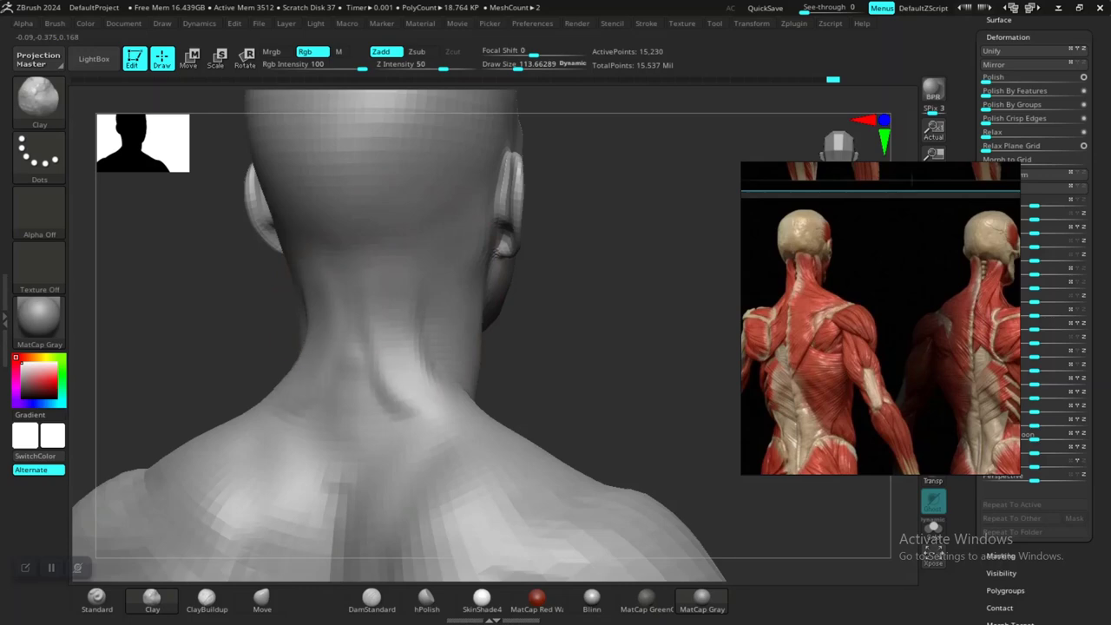
drag(548, 293, 575, 292)
key(space)
drag(457, 280, 450, 280)
drag(638, 312, 601, 308)
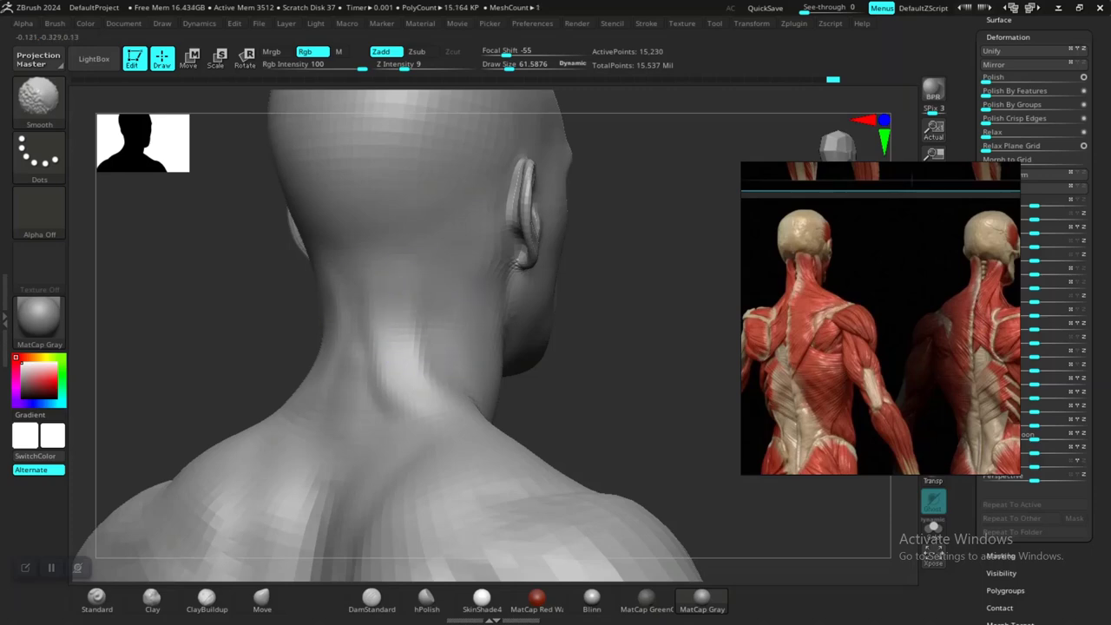
shift+drag(395, 351, 399, 364)
mouse_move(565, 369)
mouse_down()
mouse_move(613, 345)
mouse_move(672, 343)
mouse_move(621, 341)
mouse_up()
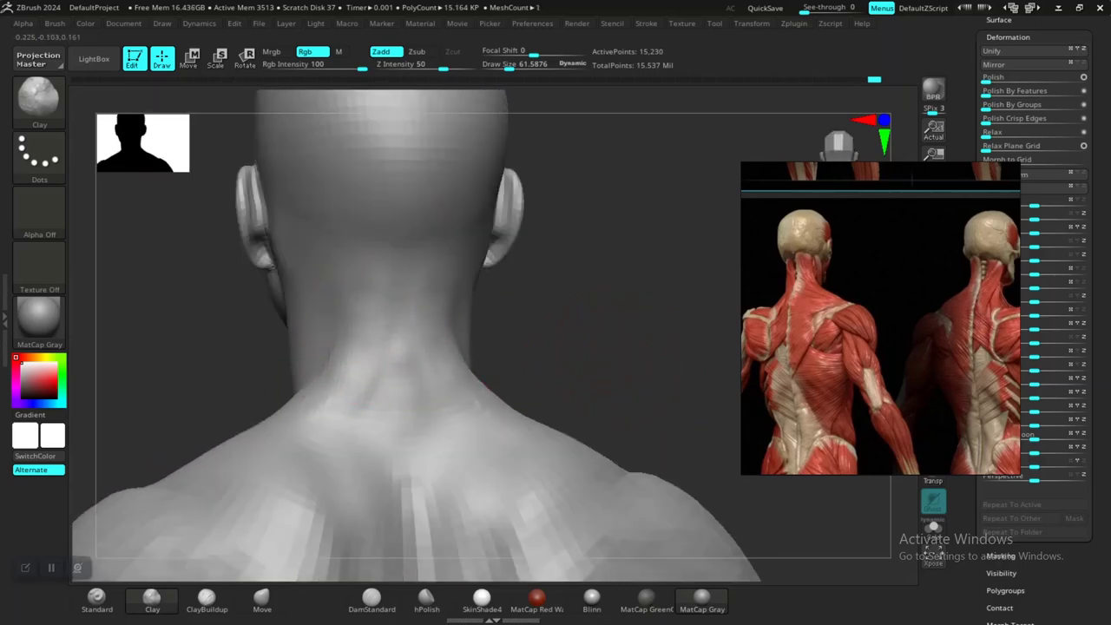
- Smooth the nape and the base of the neck, and check the neck in profile
key(shift)
shift+drag(381, 406, 368, 420)
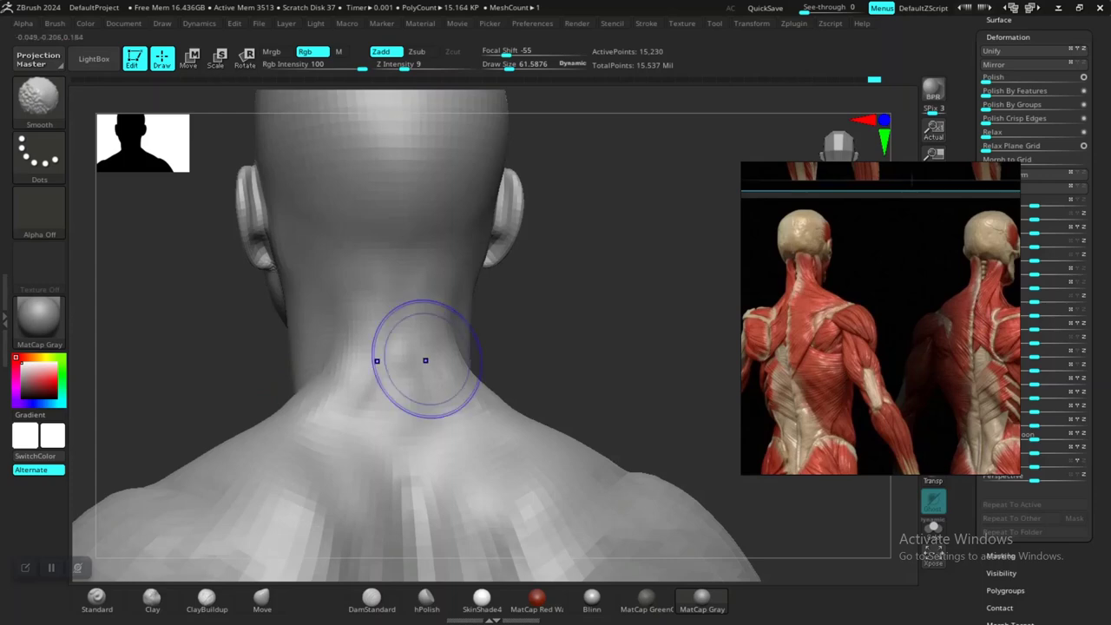
mouse_move(444, 358)
shift+mouse_down()
mouse_move(367, 333)
mouse_move(399, 347)
shift+mouse_up()
mouse_move(585, 318)
mouse_down()
mouse_move(636, 329)
mouse_move(515, 338)
mouse_move(558, 335)
mouse_move(543, 344)
mouse_up()
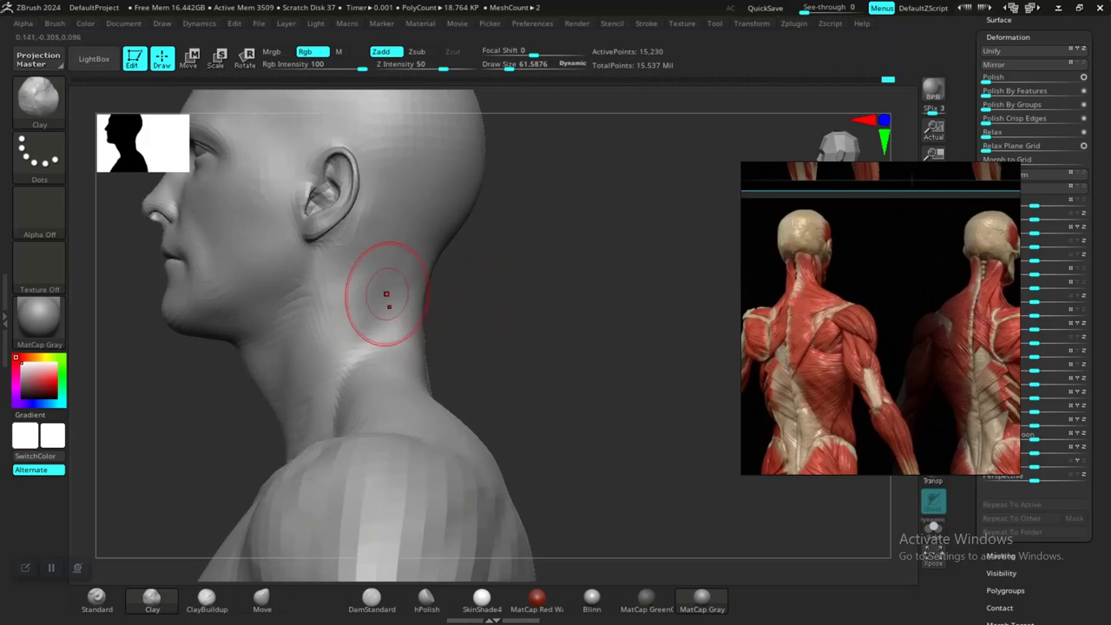
- Smooth the side of the neck above the shoulder, and check the neck and chest from the front
key(shift)
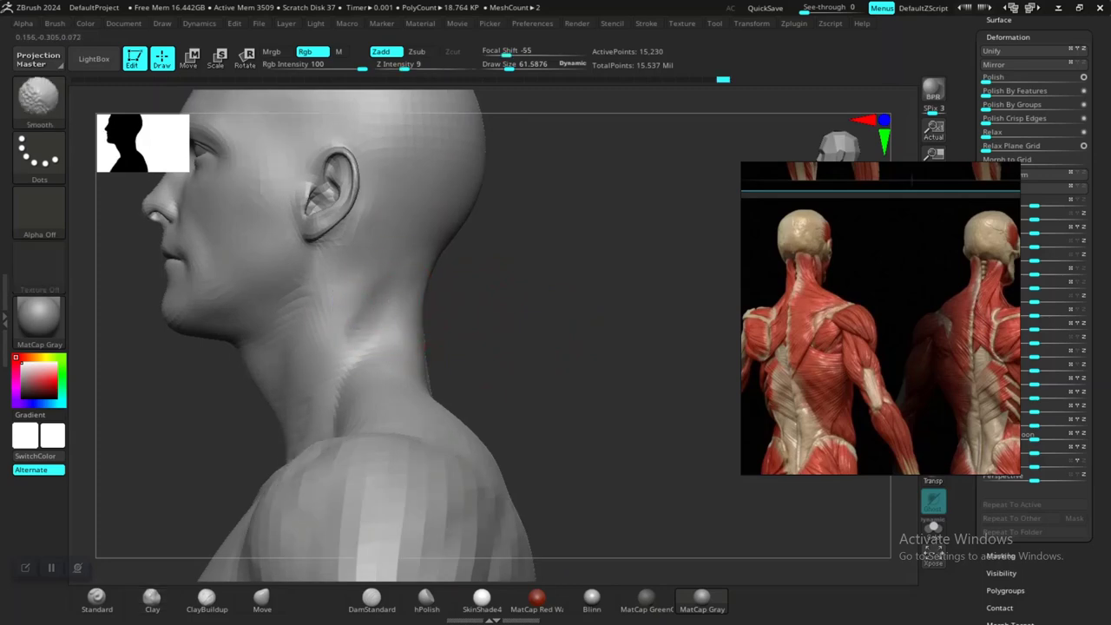
mouse_move(461, 294)
mouse_down()
mouse_move(559, 328)
mouse_move(542, 327)
mouse_up()
shift+drag(337, 420, 366, 375)
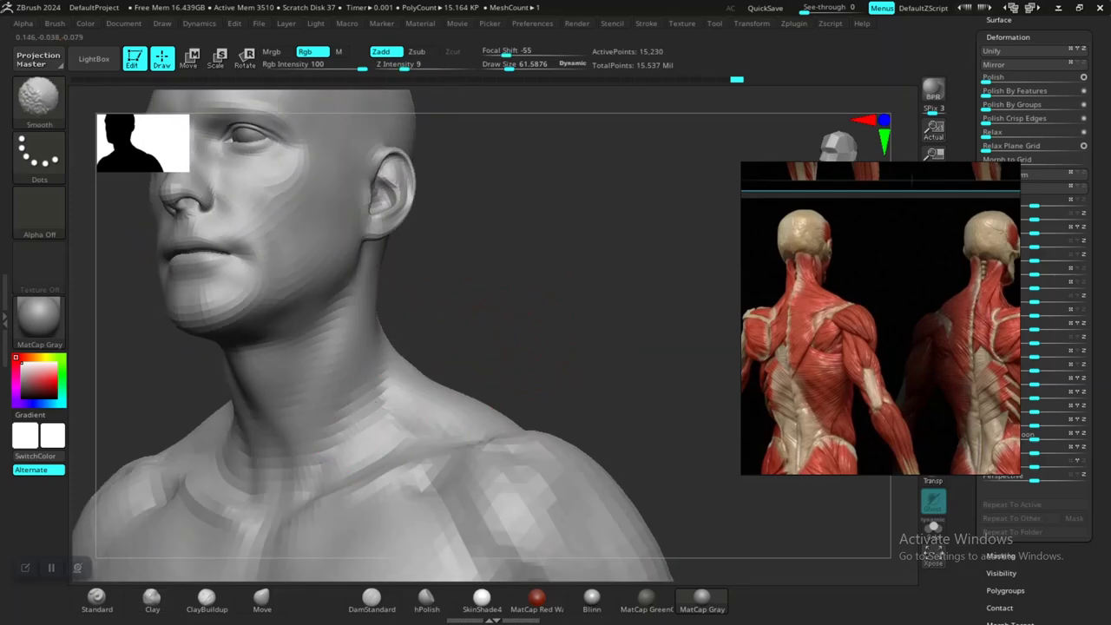
mouse_move(523, 325)
shift+mouse_down()
mouse_move(553, 321)
mouse_move(508, 312)
mouse_move(599, 334)
mouse_move(582, 362)
mouse_move(616, 326)
mouse_move(610, 359)
mouse_move(599, 339)
mouse_move(637, 386)
mouse_move(666, 349)
mouse_move(650, 342)
mouse_move(638, 297)
mouse_move(656, 232)
mouse_move(650, 256)
shift+mouse_up()
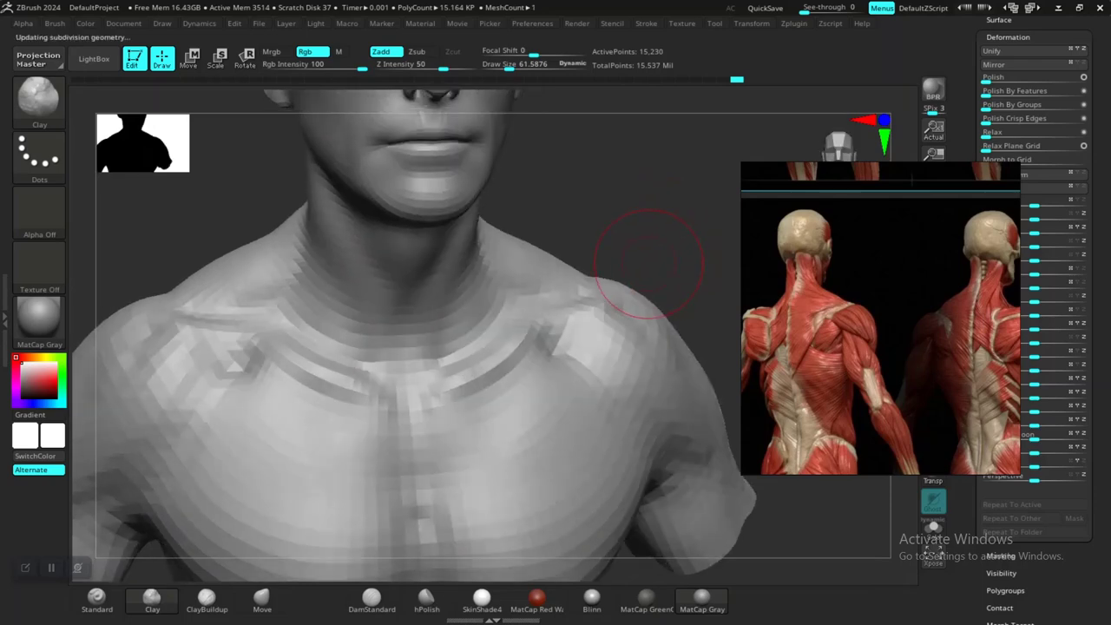
- Go up one subdivision level, then build up and smooth the rear deltoid with the Clay brush at Draw Size about 99
key(d)
alt+drag(595, 206, 498, 287)
drag(637, 300, 601, 303)
mouse_move(646, 343)
alt+mouse_down()
mouse_move(628, 303)
mouse_move(675, 339)
mouse_move(589, 341)
mouse_move(441, 454)
mouse_move(470, 424)
mouse_move(464, 412)
alt+mouse_up()
key(space)
mouse_move(552, 344)
mouse_down()
mouse_move(568, 371)
mouse_move(514, 374)
mouse_up()
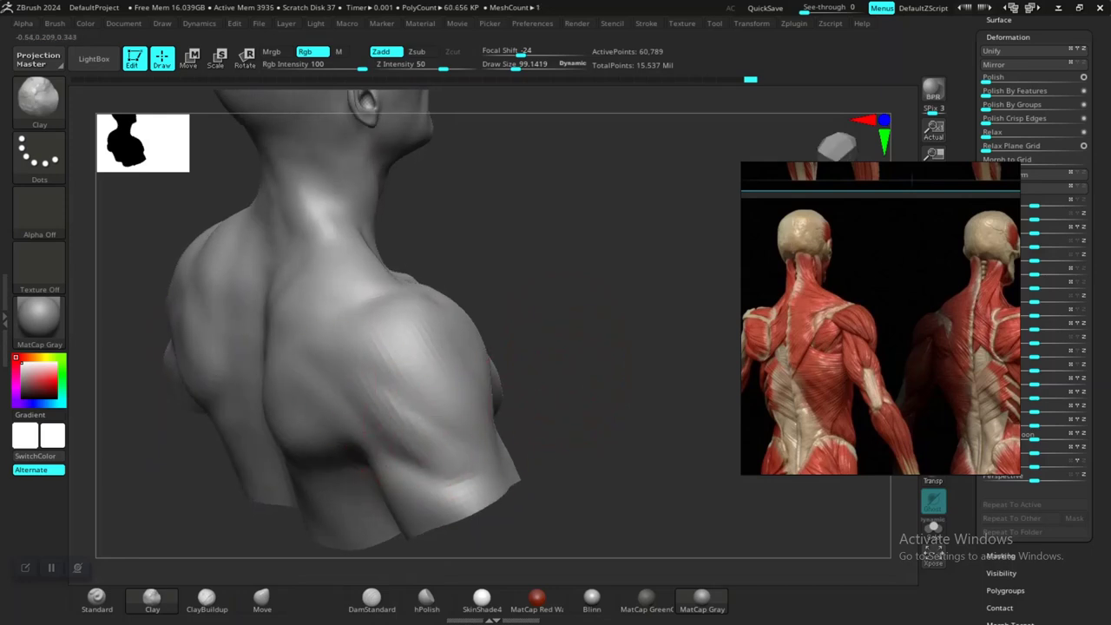
drag(419, 434, 390, 374)
shift+drag(391, 373, 412, 444)
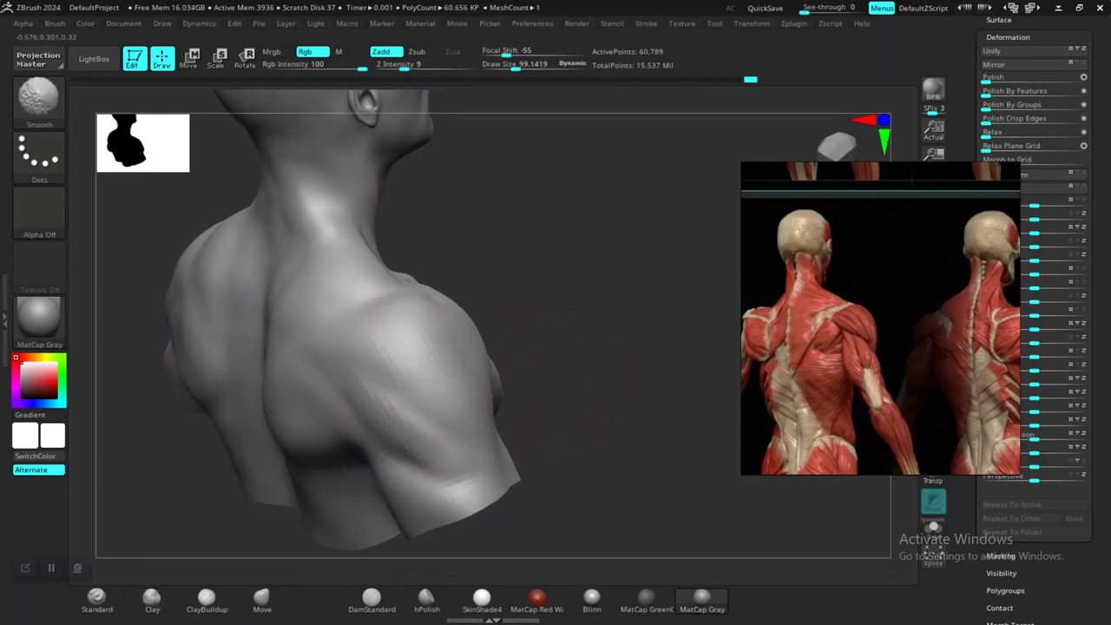
shift+drag(408, 382, 426, 425)
drag(555, 390, 599, 347)
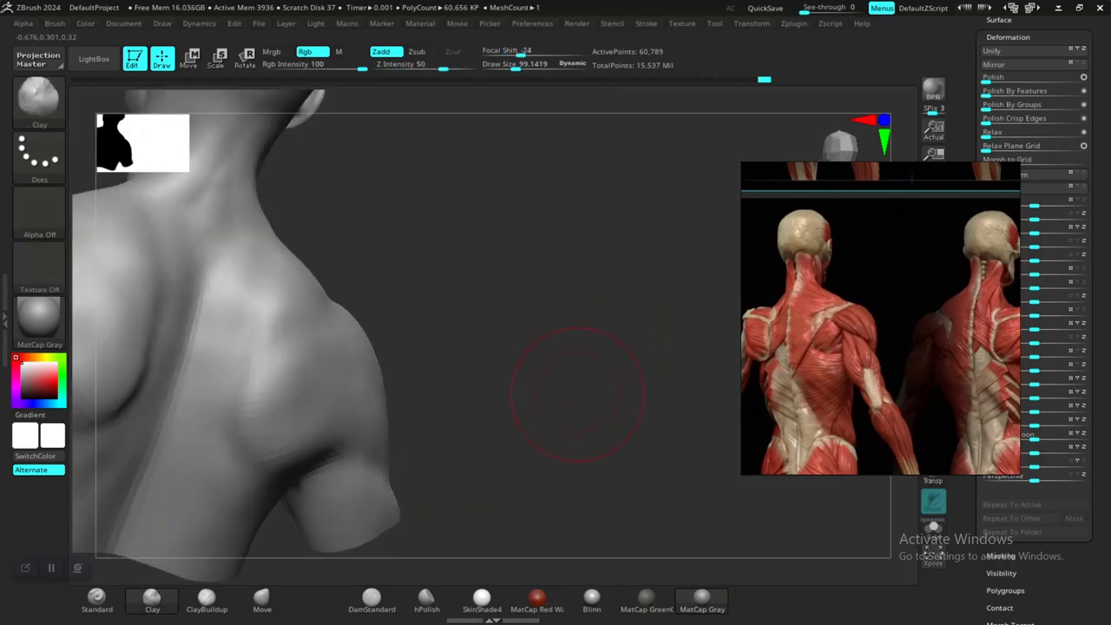
mouse_move(577, 394)
alt+mouse_down()
mouse_move(558, 367)
mouse_move(543, 373)
mouse_move(564, 403)
mouse_move(595, 372)
mouse_move(590, 396)
mouse_move(613, 387)
mouse_move(583, 384)
alt+mouse_up()
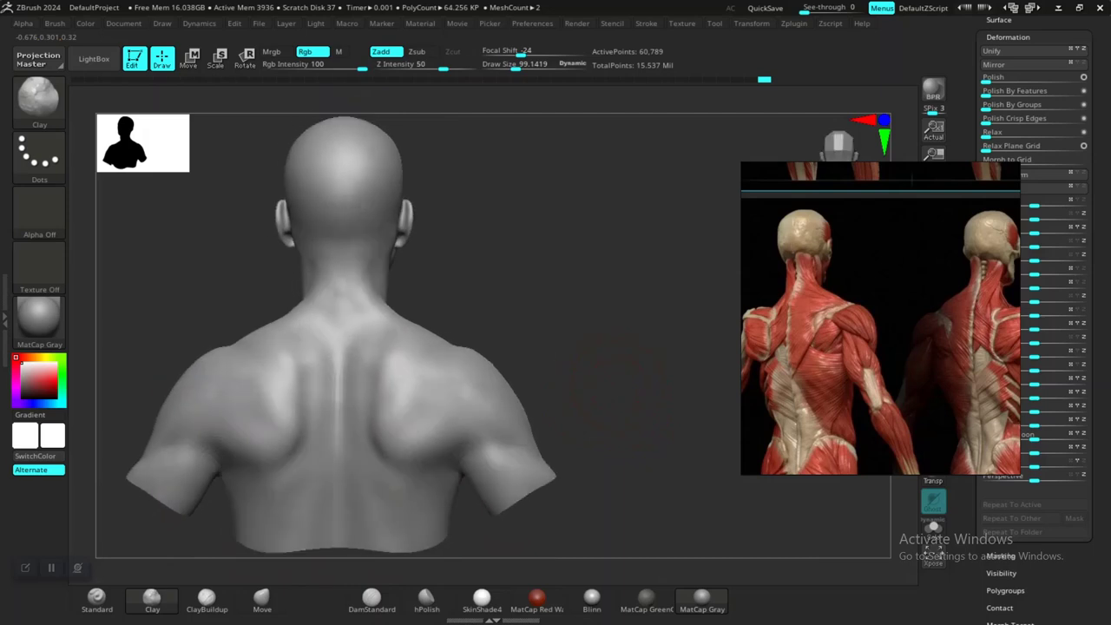
- Carve the crease behind the armpit with the DamStandard brush at Z Intensity 17, and smooth it
mouse_move(627, 339)
alt+mouse_down()
mouse_move(605, 384)
mouse_move(568, 380)
mouse_move(639, 390)
mouse_move(632, 330)
mouse_move(638, 374)
mouse_move(620, 356)
alt+mouse_up()
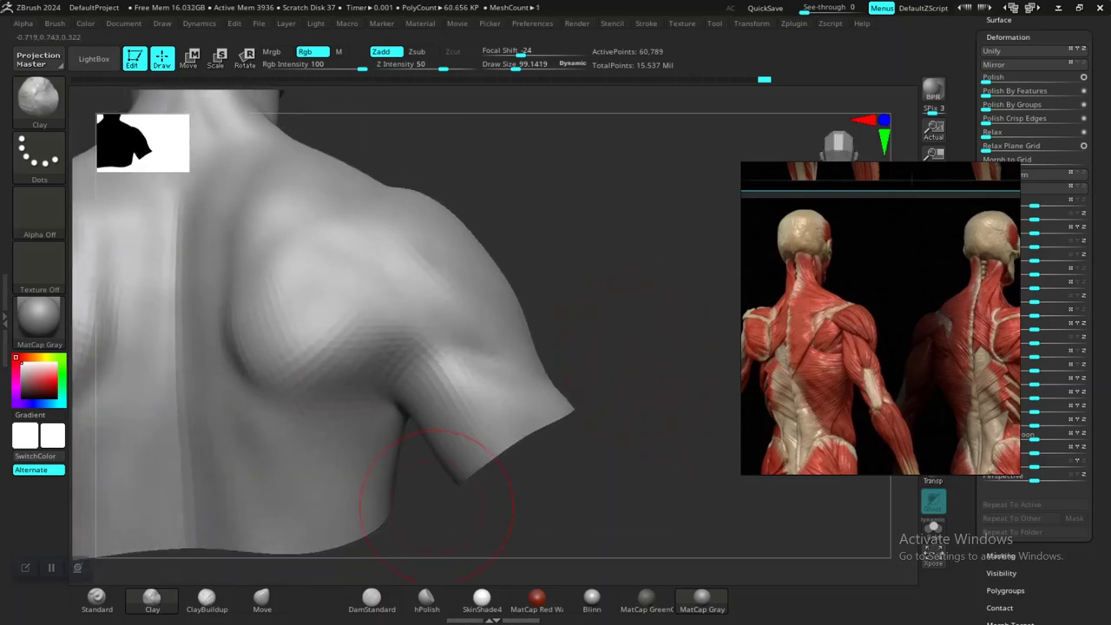
click(372, 601)
drag(605, 476, 571, 453)
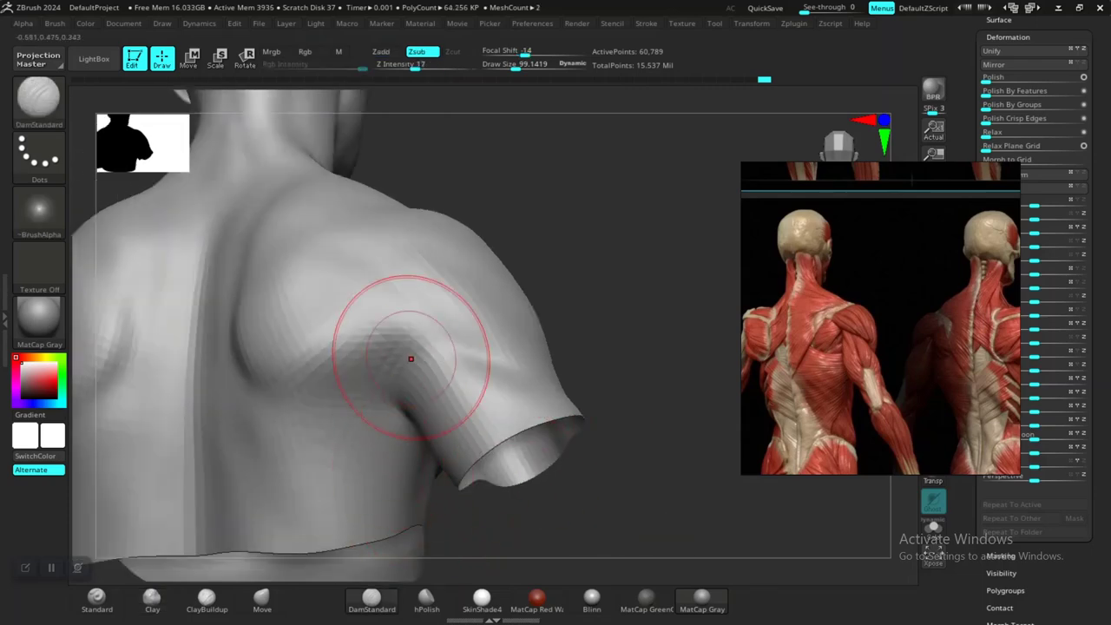
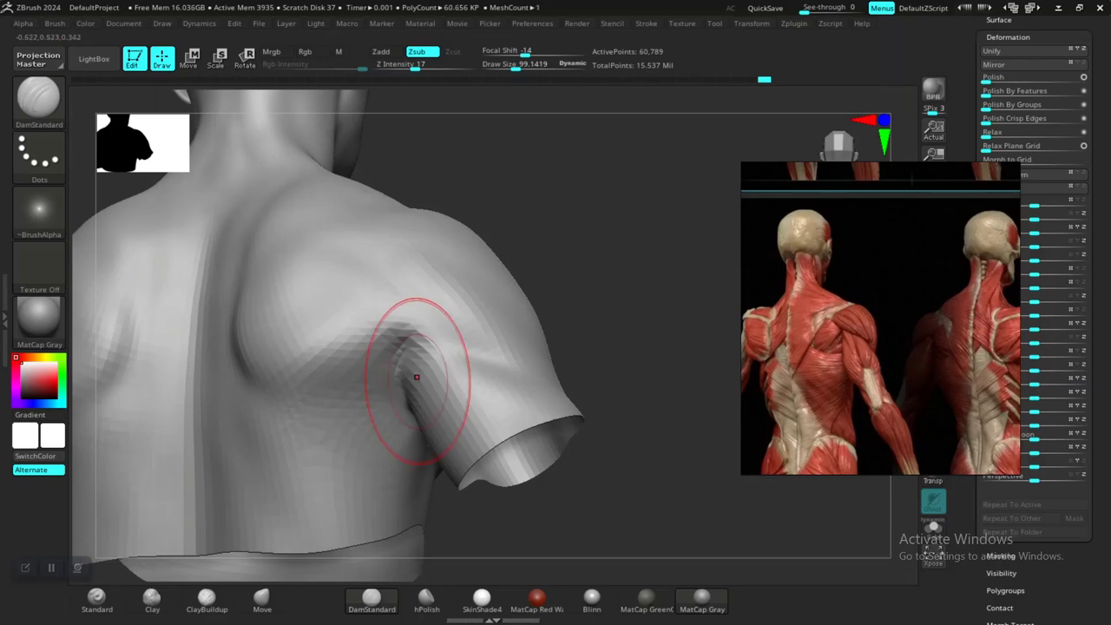
shift+drag(396, 377, 401, 345)
- Build up the rear armpit between the back and the upper arm with the Clay brush, and smooth it
alt+drag(556, 364, 640, 319)
mouse_move(641, 319)
alt+mouse_down()
mouse_move(650, 365)
mouse_move(644, 331)
mouse_move(574, 378)
mouse_move(630, 282)
alt+mouse_up()
click(152, 599)
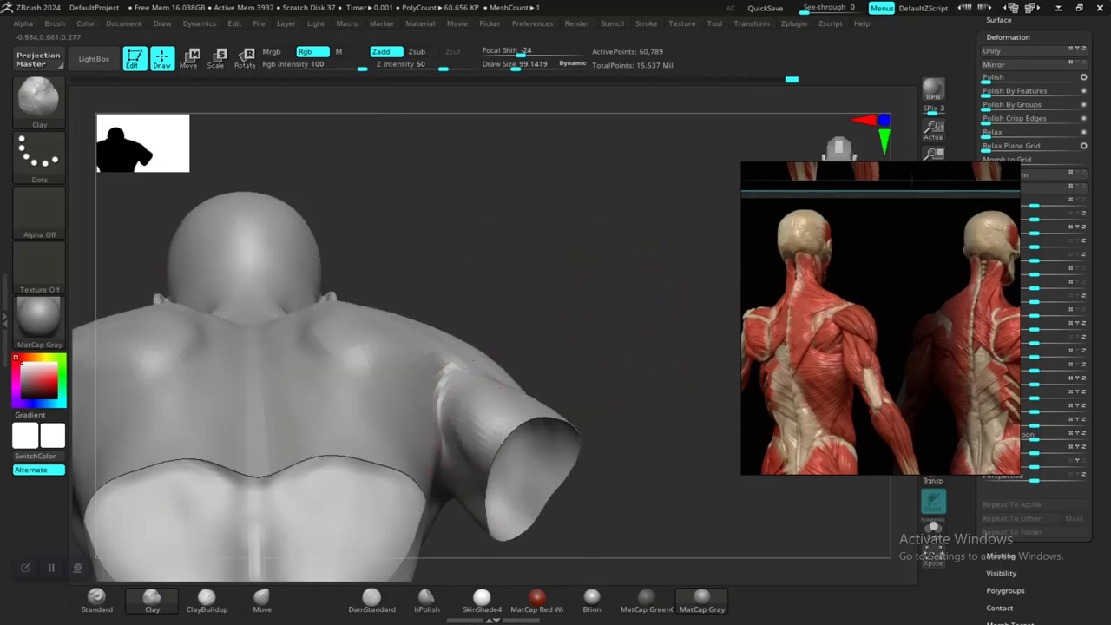
key(shift)
mouse_move(595, 365)
mouse_down()
mouse_move(548, 438)
mouse_move(544, 422)
mouse_move(526, 510)
mouse_up()
- Examine the whole bust from the front, comparing the neck, collarbones and shoulders with the front muscle anatomy reference
drag(540, 508, 391, 486)
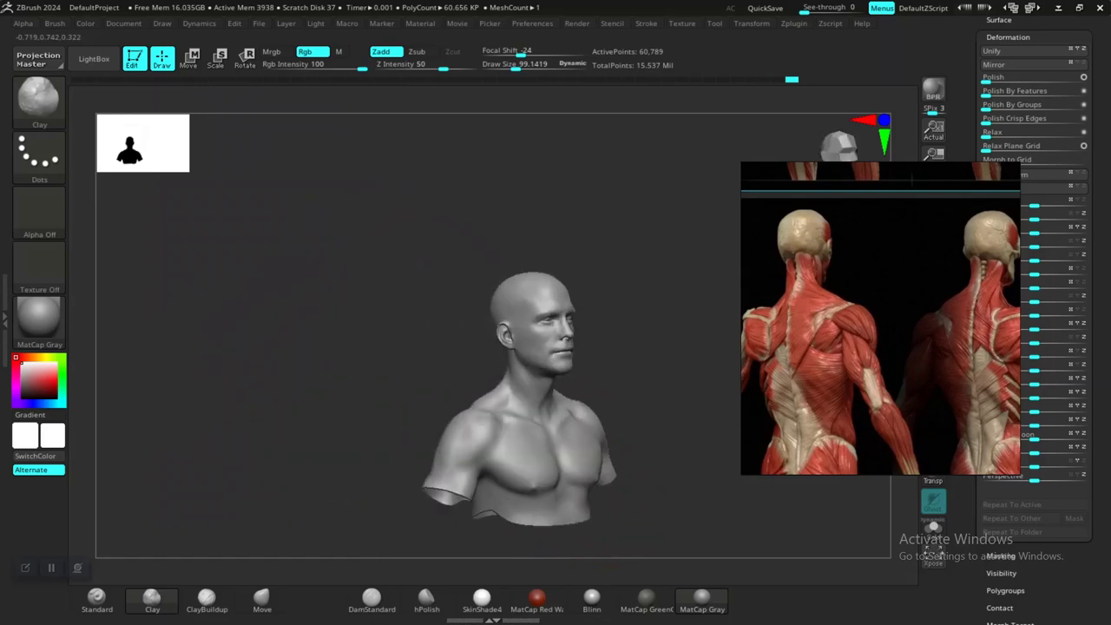
drag(652, 380, 604, 373)
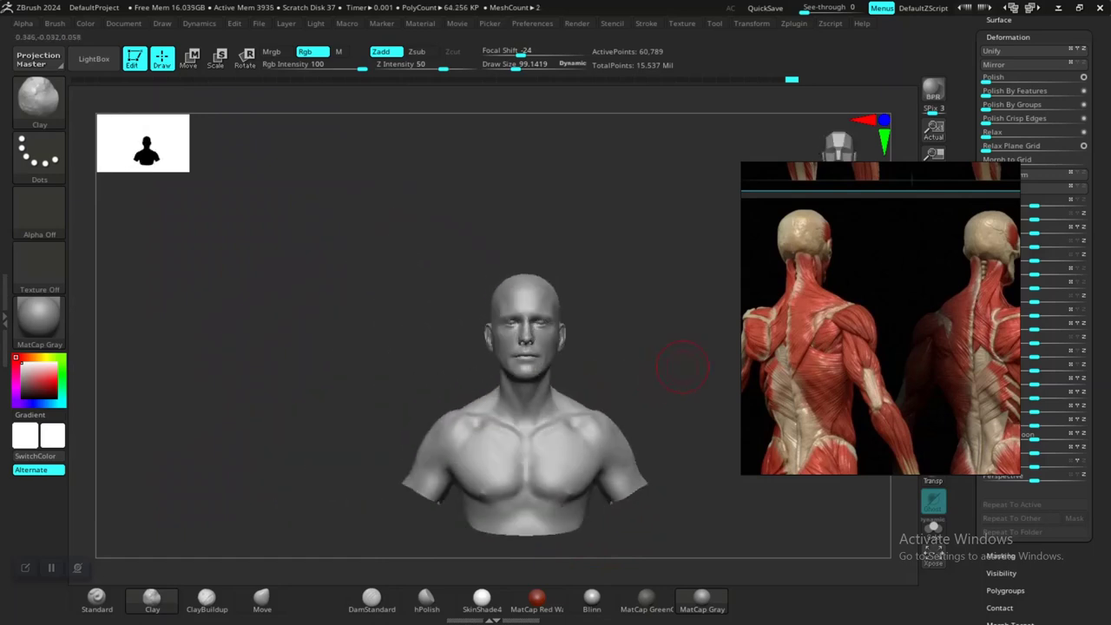
alt+drag(680, 365, 634, 456)
alt+drag(694, 261, 613, 307)
mouse_move(660, 306)
mouse_down()
mouse_move(613, 307)
mouse_move(612, 317)
mouse_move(607, 296)
mouse_move(656, 260)
mouse_up()
alt+drag(656, 261, 653, 332)
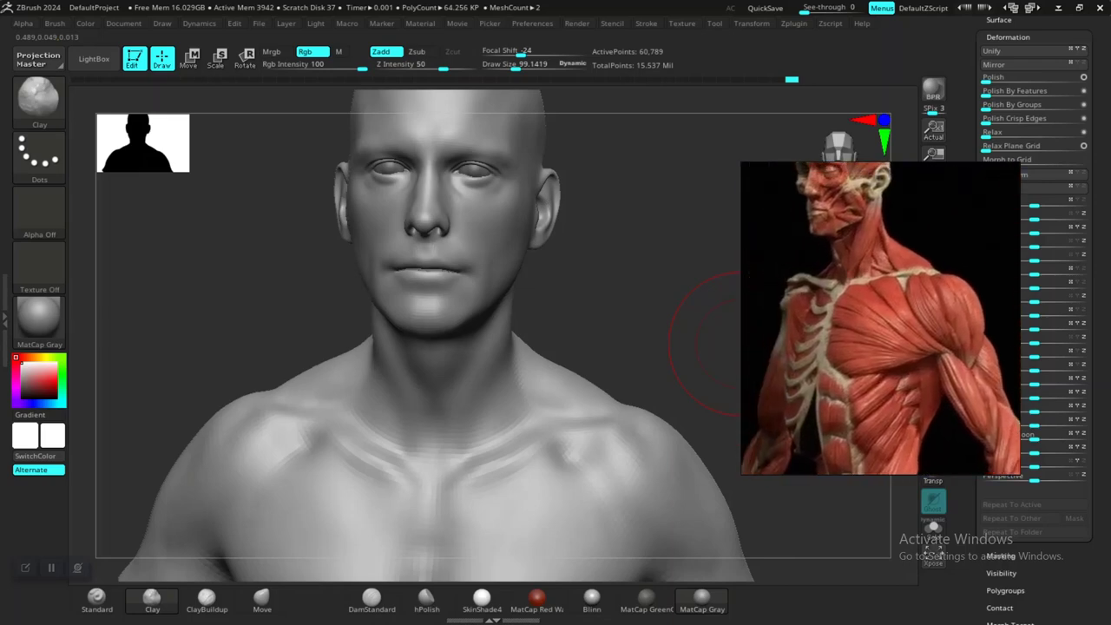
drag(632, 301, 654, 327)
drag(649, 306, 658, 326)
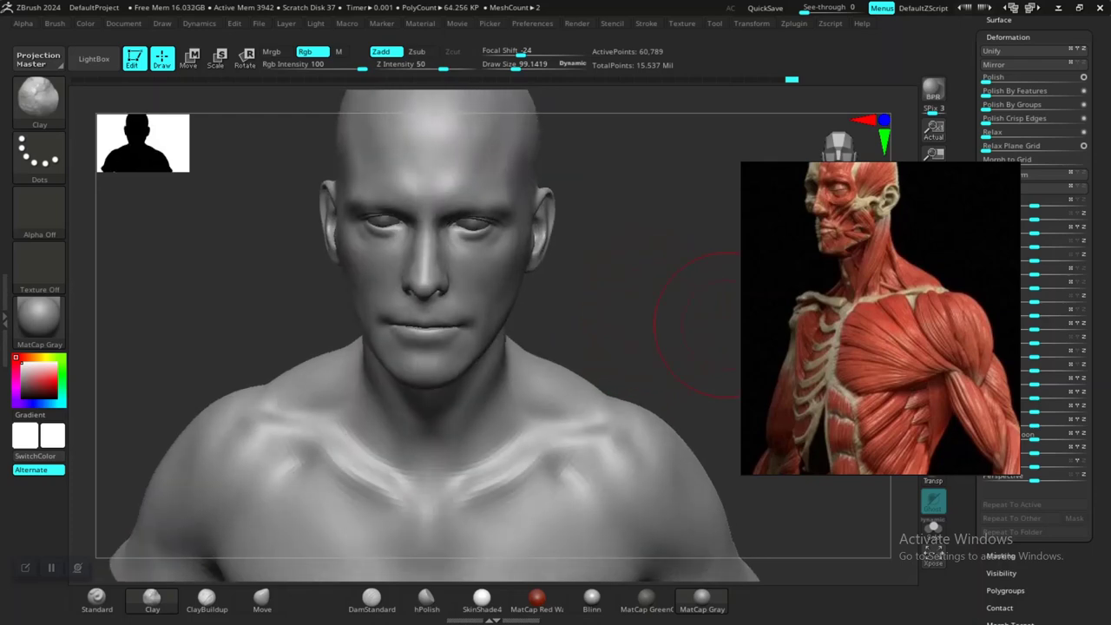
drag(727, 324, 686, 304)
alt+drag(638, 373, 681, 282)
mouse_move(608, 271)
mouse_down()
mouse_move(639, 272)
mouse_move(612, 276)
mouse_up()
- Try to carve the hollow below the collarbone with the Clay brush at Draw Size about 99
drag(509, 377, 533, 401)
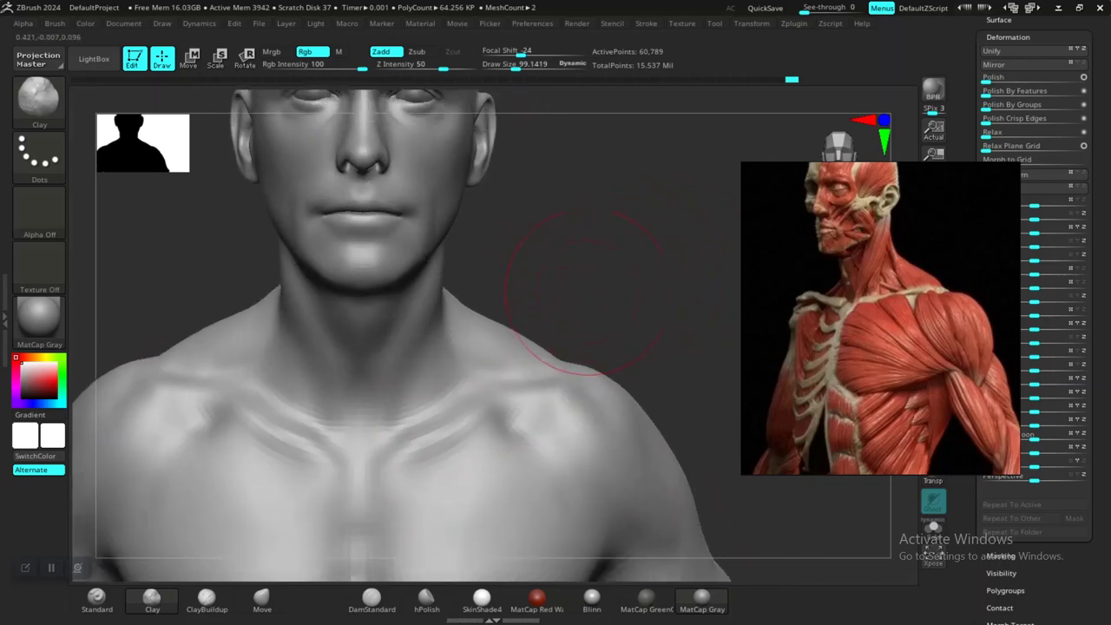
drag(582, 290, 627, 272)
alt+drag(409, 453, 450, 433)
key(ctrl+z)
- Define the collarbones with the Clay brush at Draw Size about 48 and Z Intensity 26, and smooth the strokes
key(space)
drag(473, 378, 461, 379)
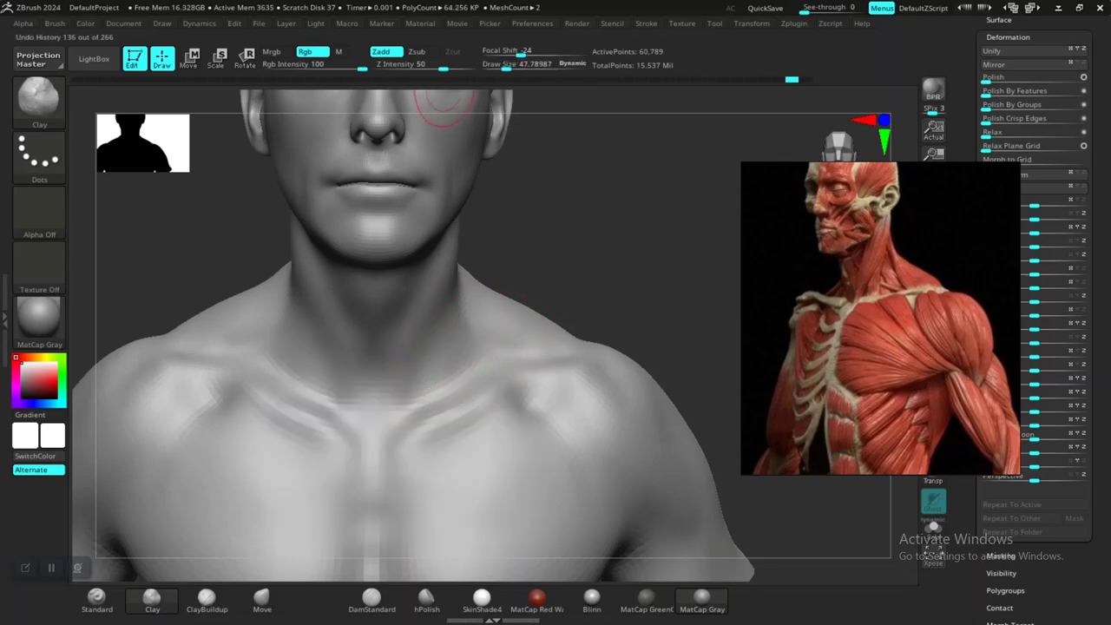
drag(421, 67, 424, 67)
drag(564, 178, 557, 205)
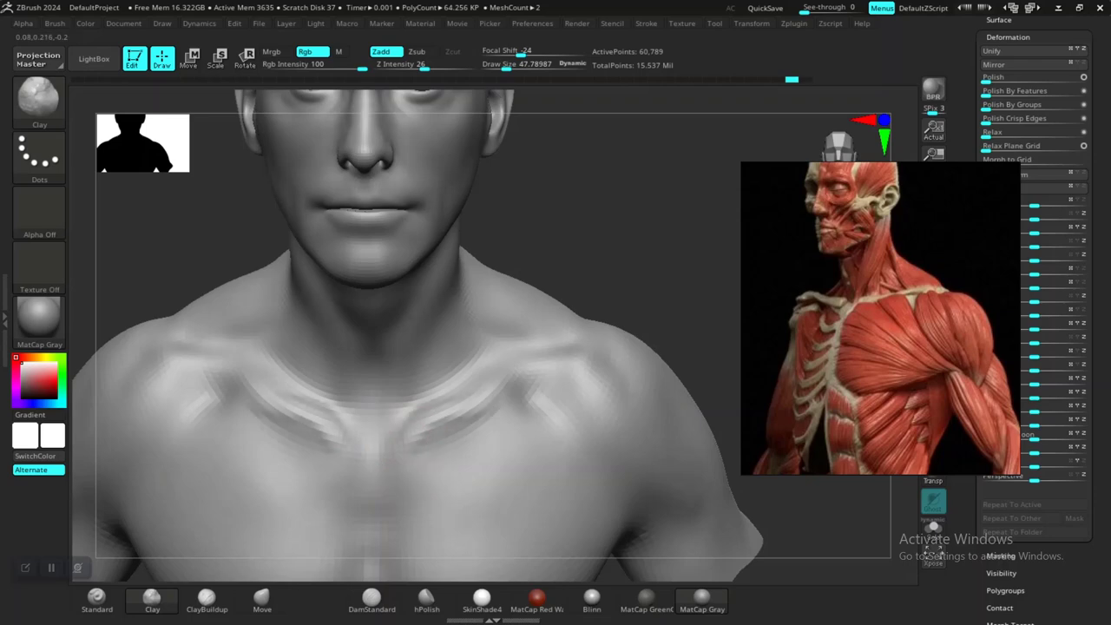
drag(559, 415, 529, 377)
mouse_move(573, 260)
alt+mouse_down()
mouse_move(546, 285)
mouse_move(578, 266)
alt+mouse_up()
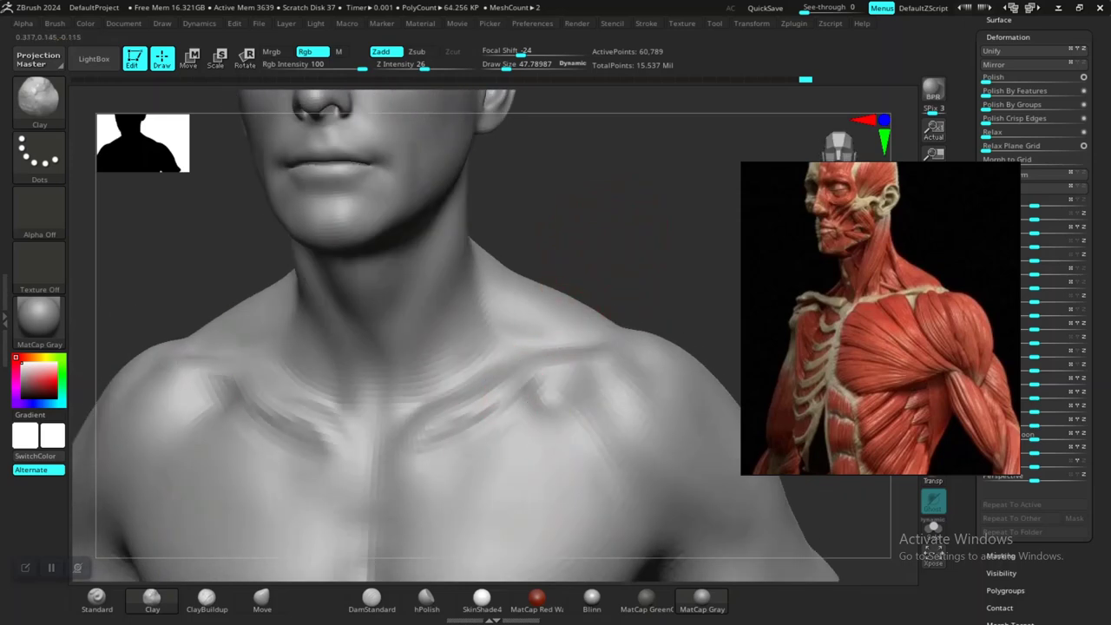
mouse_move(622, 228)
mouse_down()
mouse_move(661, 260)
mouse_move(658, 250)
mouse_up()
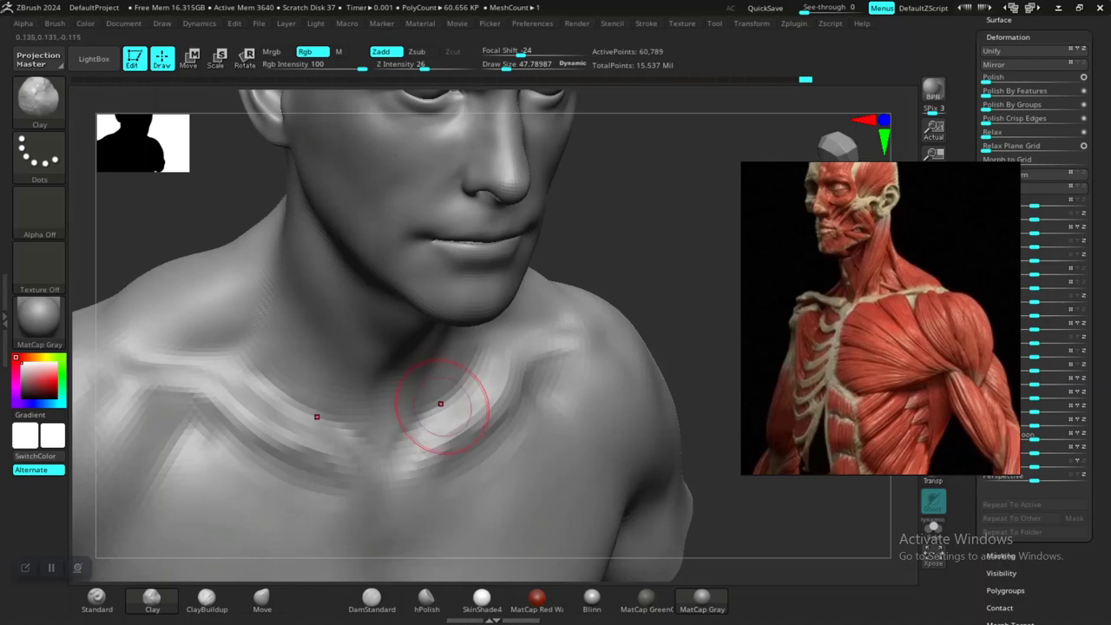
key(shift)
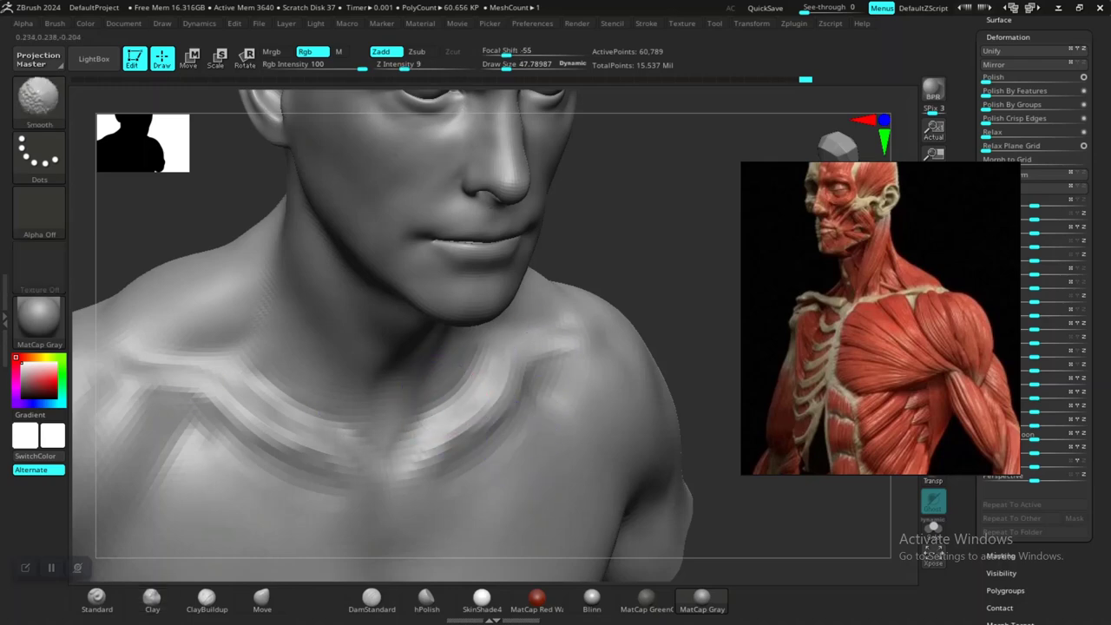
shift+drag(503, 442, 537, 413)
mouse_move(681, 241)
shift+mouse_down()
mouse_move(647, 240)
mouse_move(644, 224)
mouse_move(600, 273)
mouse_move(599, 260)
mouse_move(605, 281)
shift+mouse_up()
- Thicken the collarbones toward the shoulders from above with the Clay brush at Draw Size about 62, and smooth them
mouse_move(605, 281)
alt+mouse_down()
mouse_move(616, 303)
mouse_move(576, 292)
mouse_move(618, 298)
alt+mouse_up()
key(space)
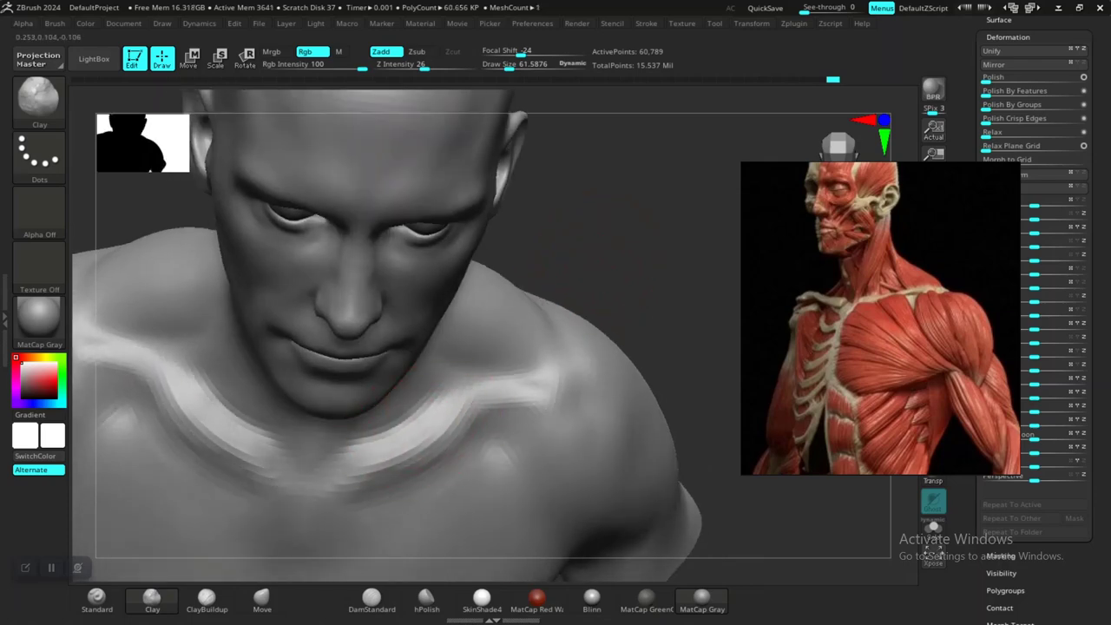
key(shift)
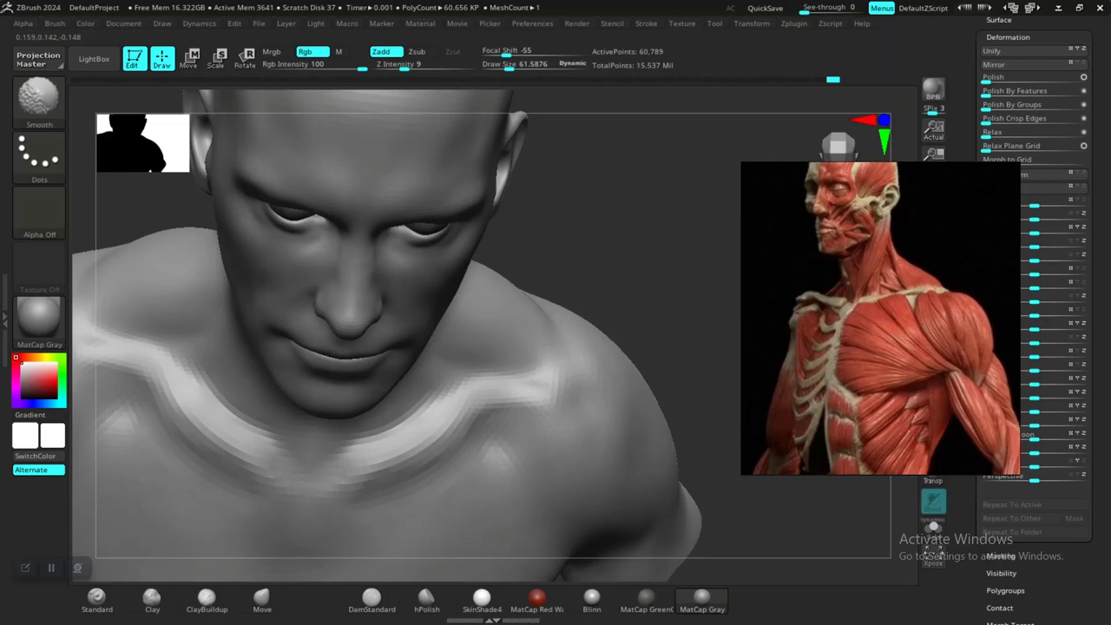
alt+drag(621, 304, 653, 193)
alt+drag(643, 235, 636, 276)
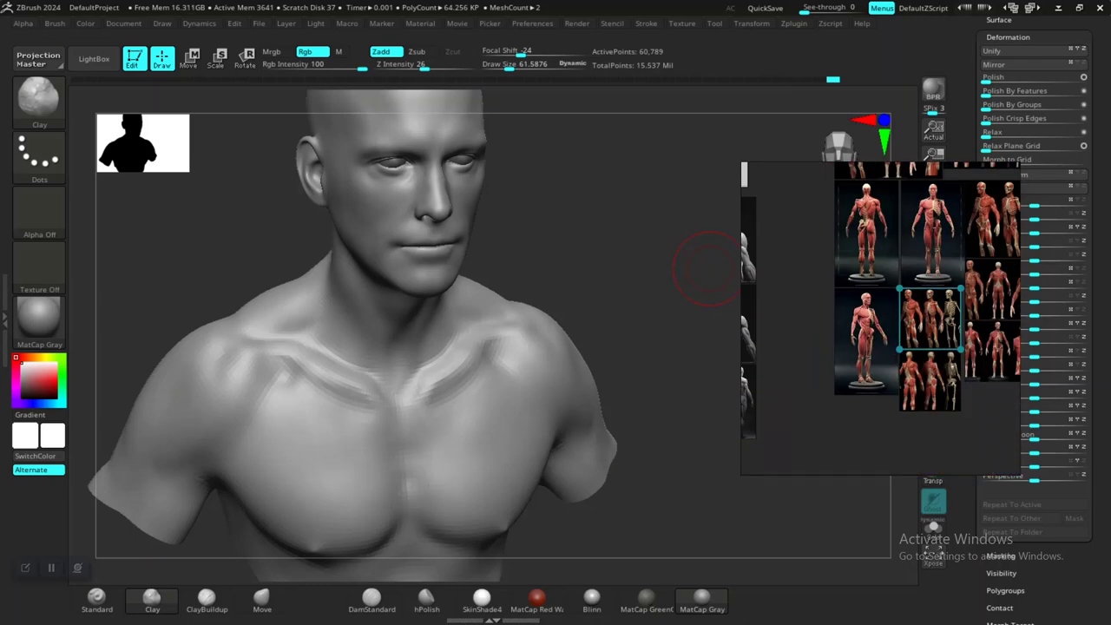
- Bring up the front portrait photo reference beside the bust and frame its face, neck and collarbones
key(alt+Tab)
click(692, 155)
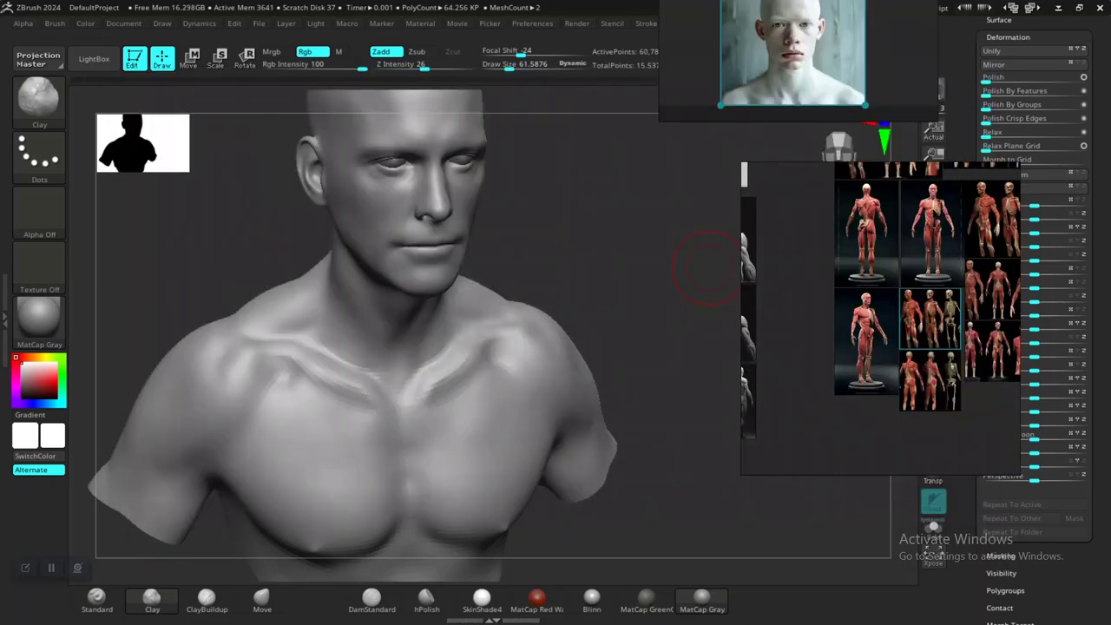
right_drag(785, 28, 759, 255)
scroll(758, 243, up, 3)
middle_drag(759, 252, 764, 75)
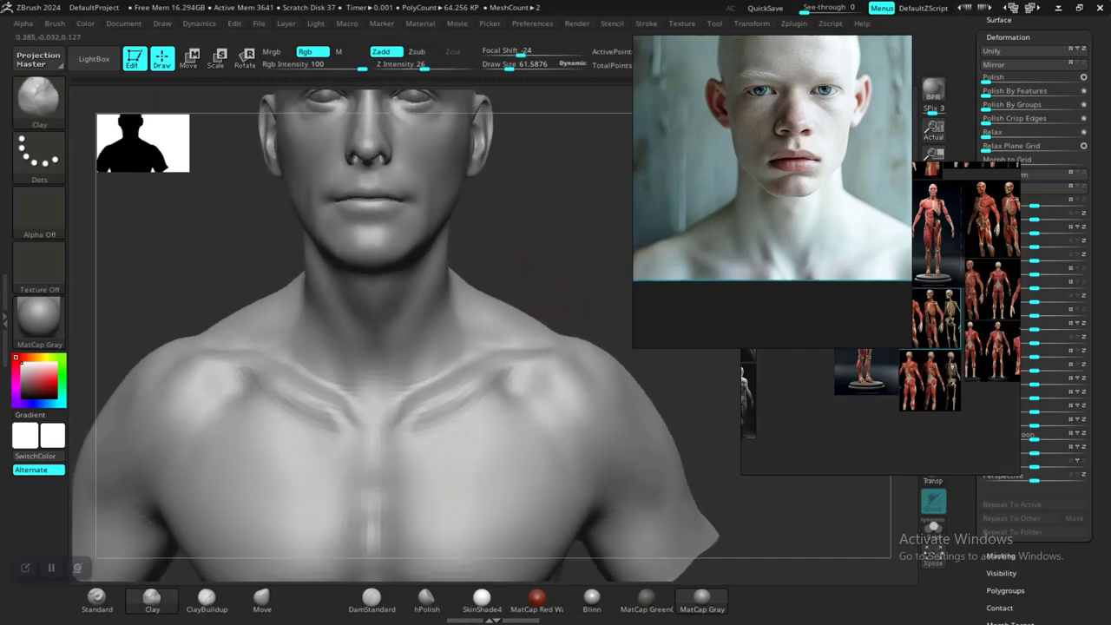
- Refine and soften the collarbones and the hollows below them with the Clay brush, following the portrait reference
mouse_move(535, 278)
alt+mouse_down()
mouse_move(492, 284)
mouse_move(530, 273)
alt+mouse_up()
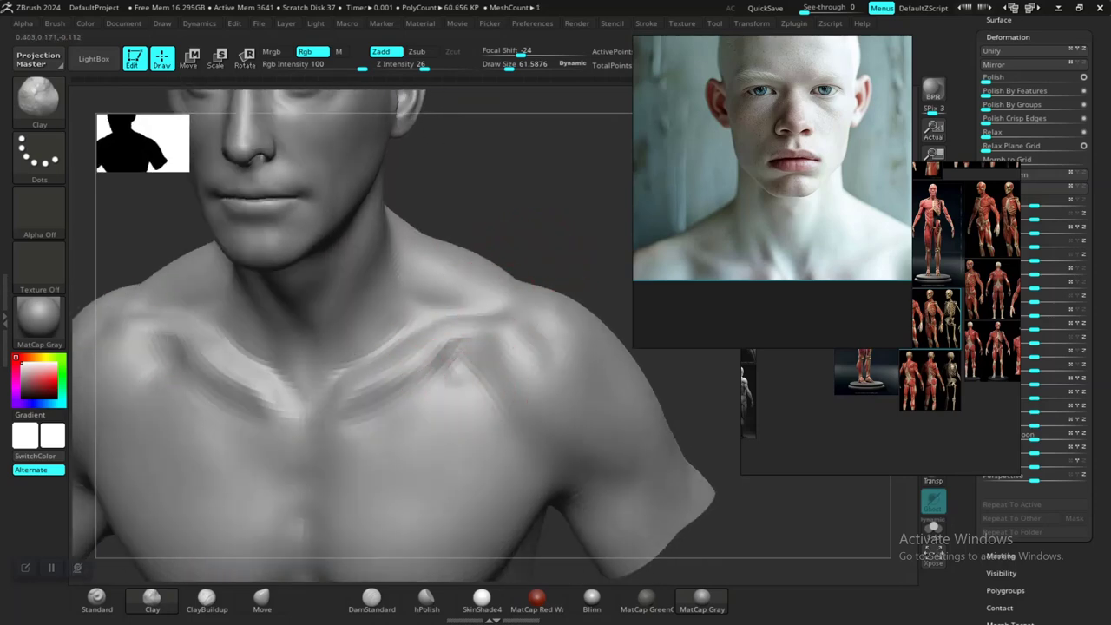
drag(468, 380, 478, 383)
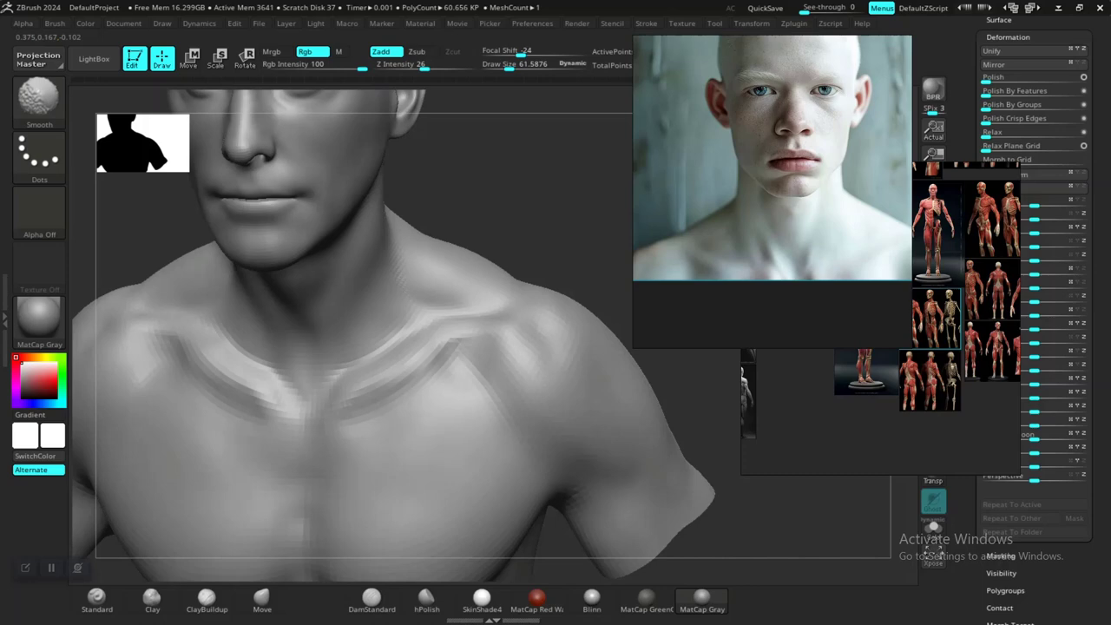
middle_drag(738, 217, 752, 270)
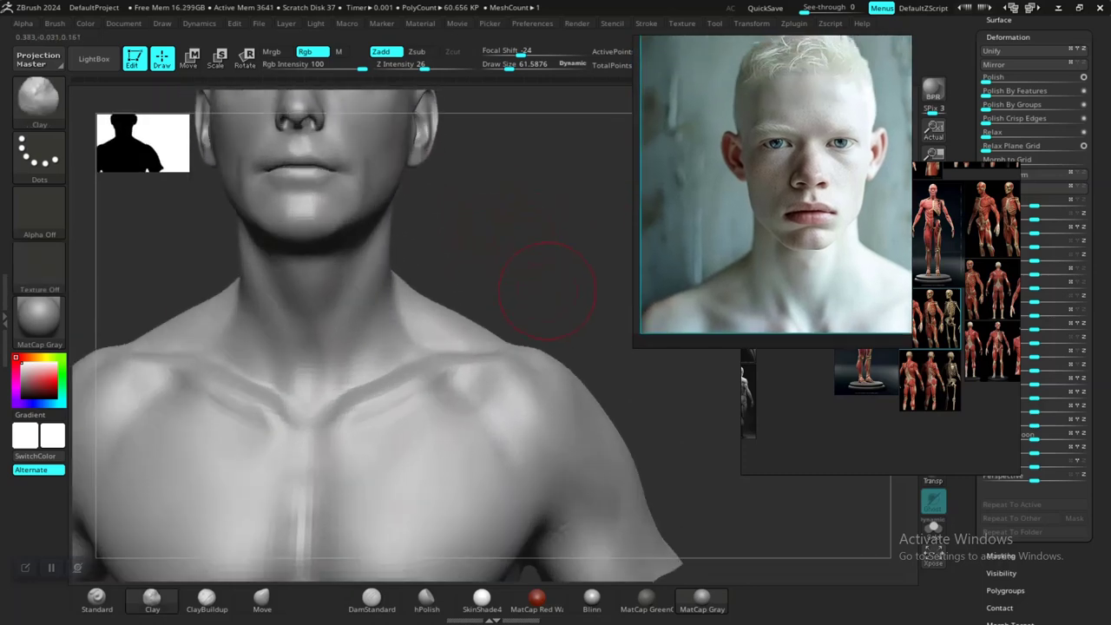
mouse_move(547, 291)
mouse_down()
mouse_move(546, 231)
mouse_move(562, 244)
mouse_move(550, 228)
mouse_move(545, 263)
mouse_up()
drag(478, 252, 483, 240)
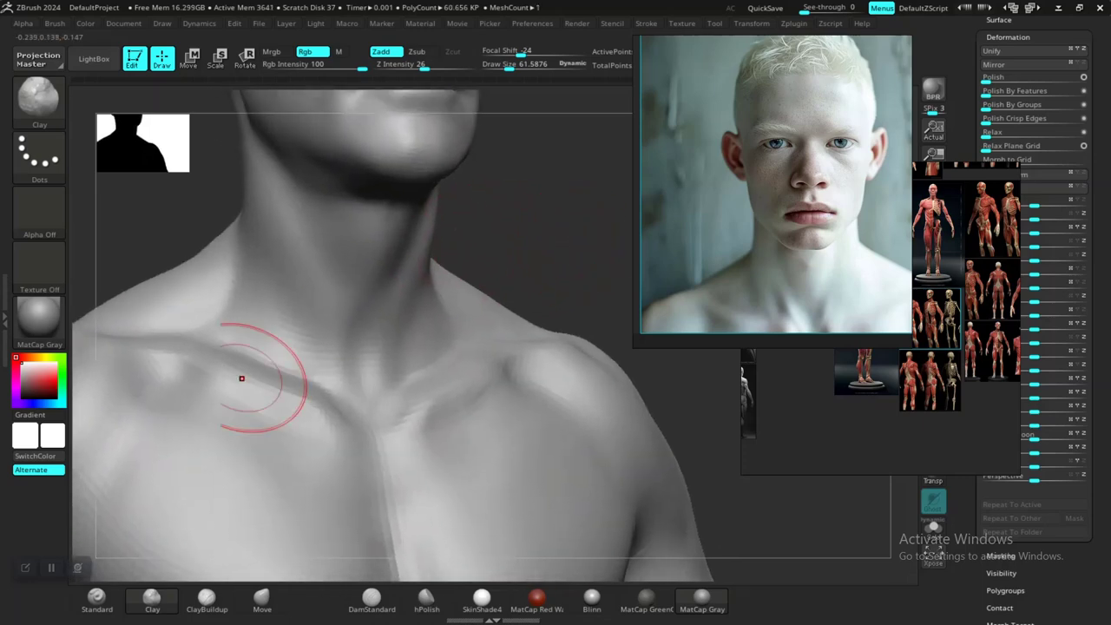
- Sculpt the central groove at the base of the throat with the Standard brush at Draw Size about 62 and Z Intensity 9, and smooth it
click(97, 599)
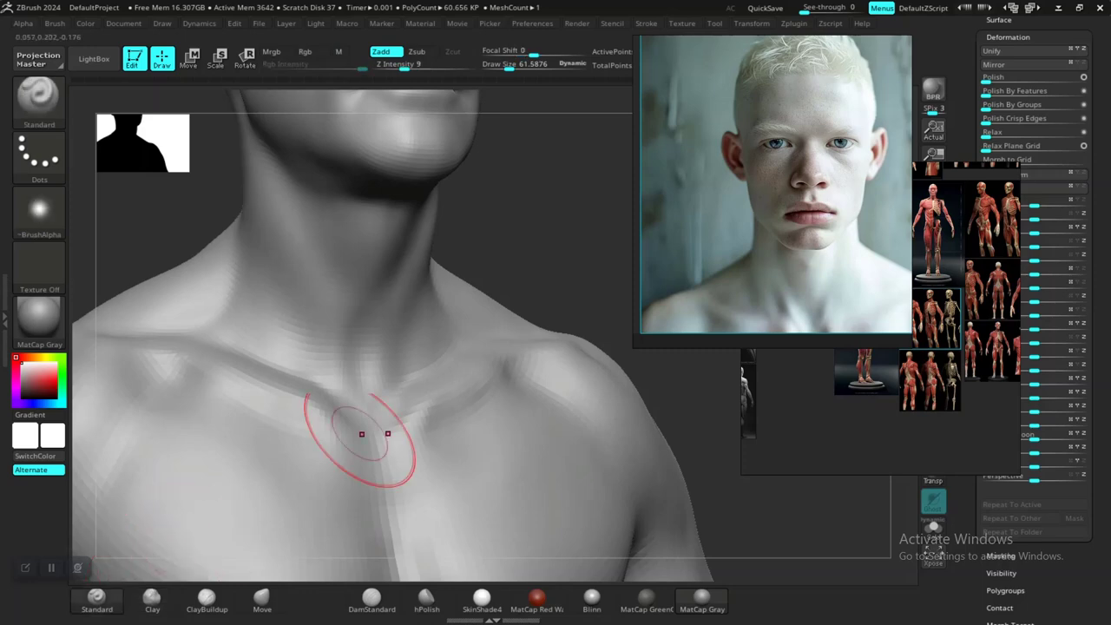
mouse_move(551, 274)
alt+mouse_down()
mouse_move(568, 303)
mouse_move(542, 276)
mouse_move(569, 270)
alt+mouse_up()
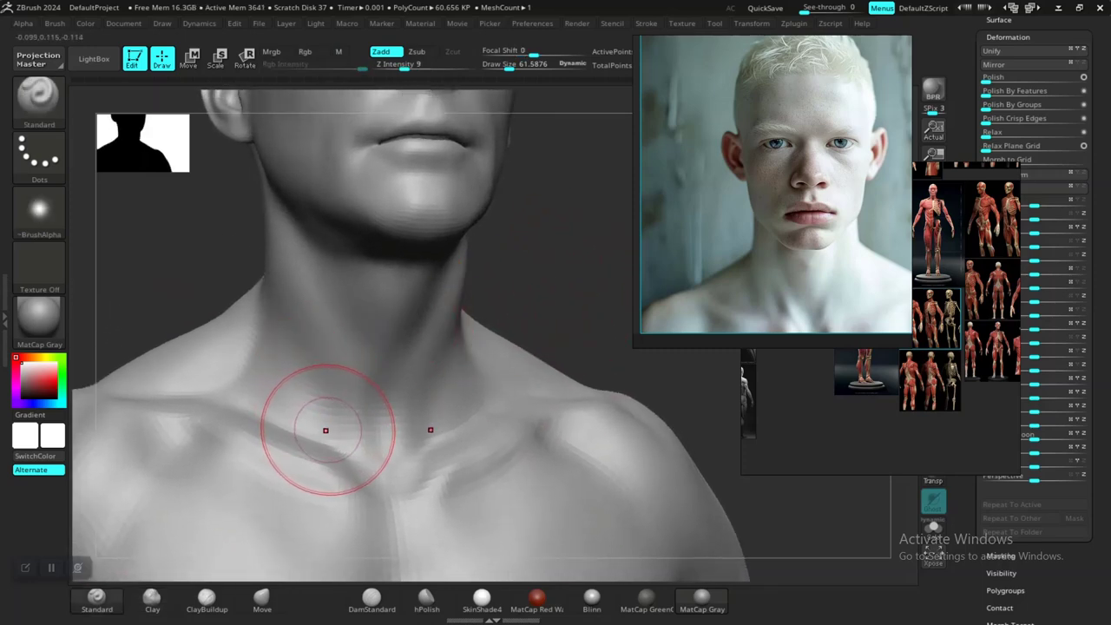
drag(590, 272, 567, 277)
drag(386, 441, 373, 412)
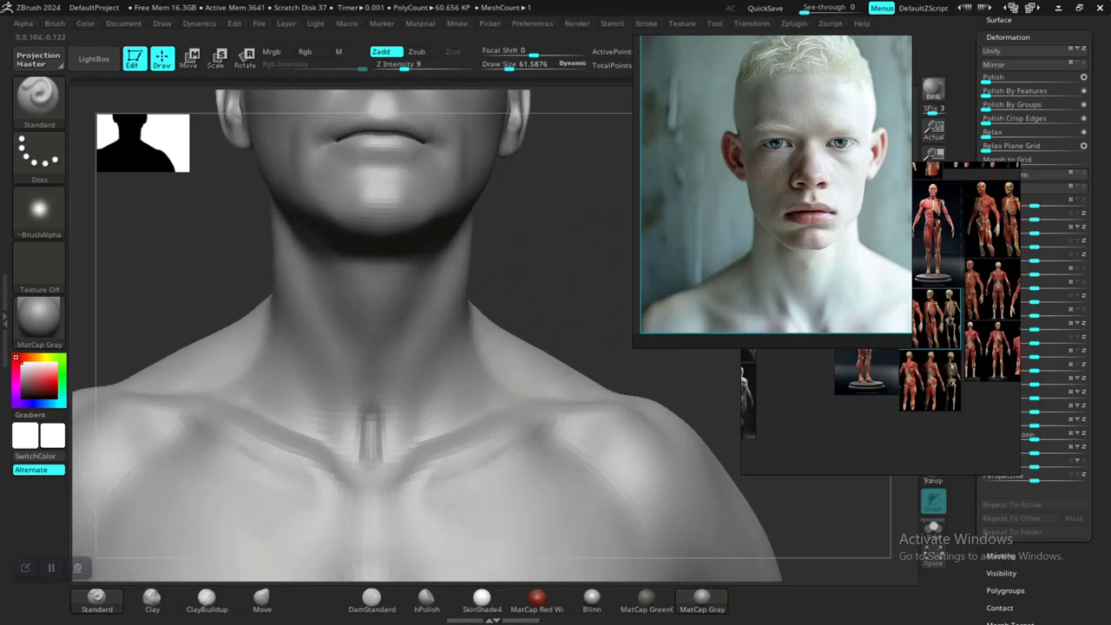
shift+drag(371, 380, 372, 395)
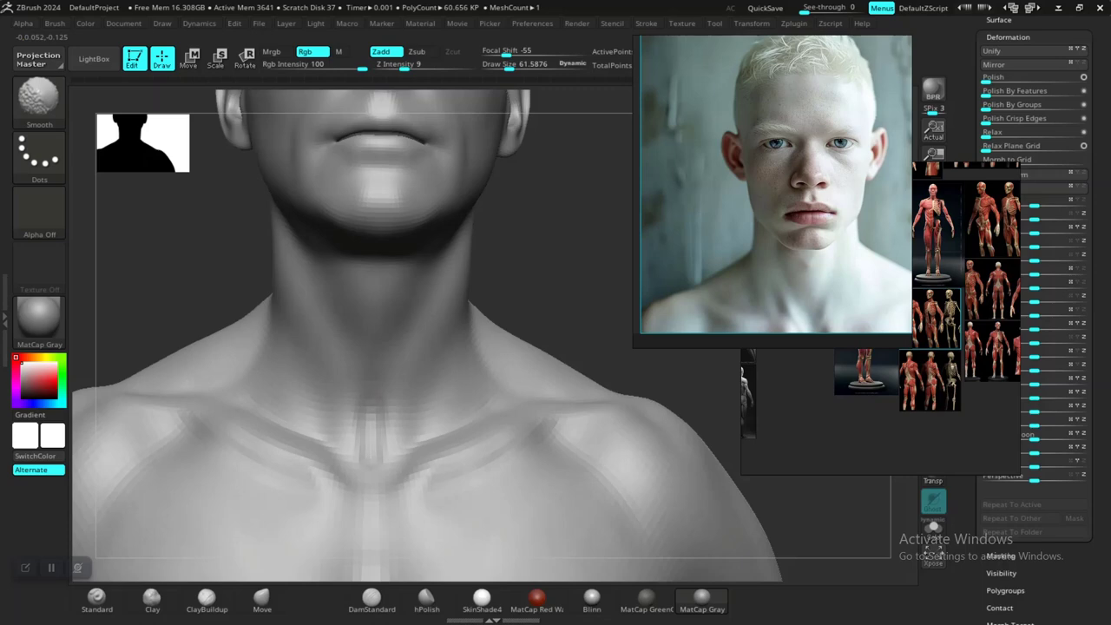
- Build up the lower ends of the neck muscles toward the collarbones with the Standard brush, raising Draw Size to about 69
drag(563, 215, 504, 217)
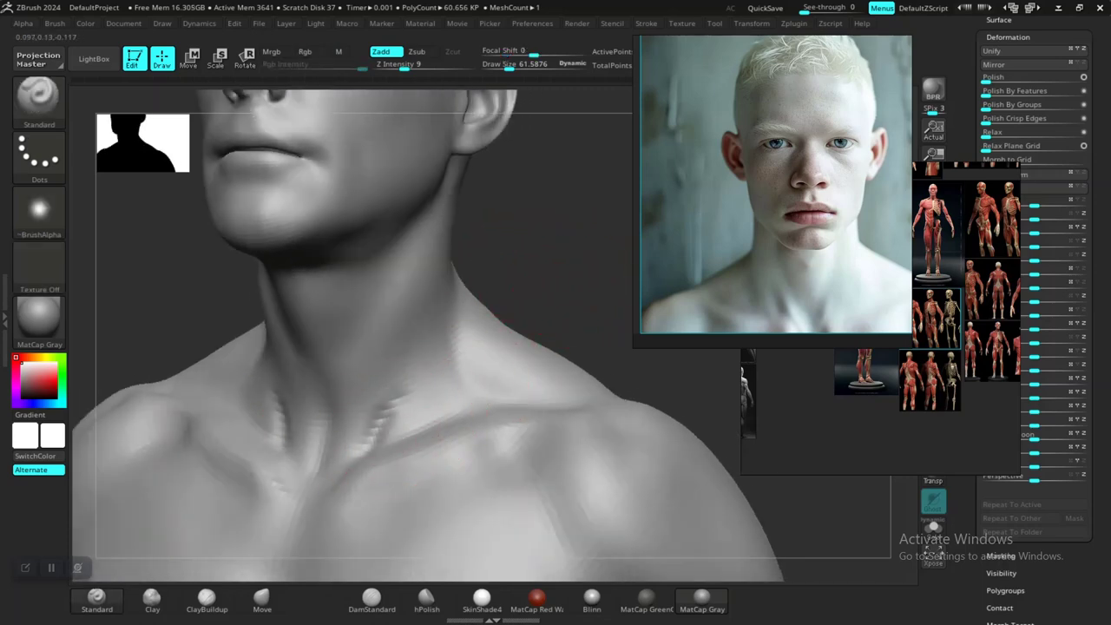
key(shift)
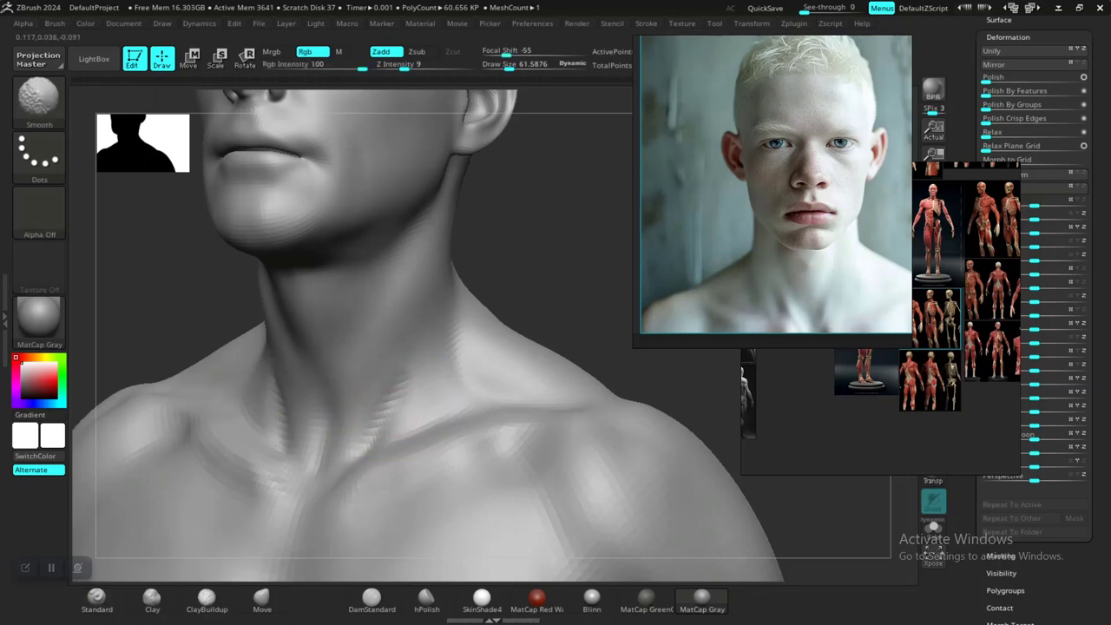
mouse_move(520, 301)
alt+mouse_down()
mouse_move(526, 248)
mouse_move(583, 309)
mouse_move(593, 276)
mouse_move(602, 297)
mouse_move(614, 288)
mouse_move(594, 312)
alt+mouse_up()
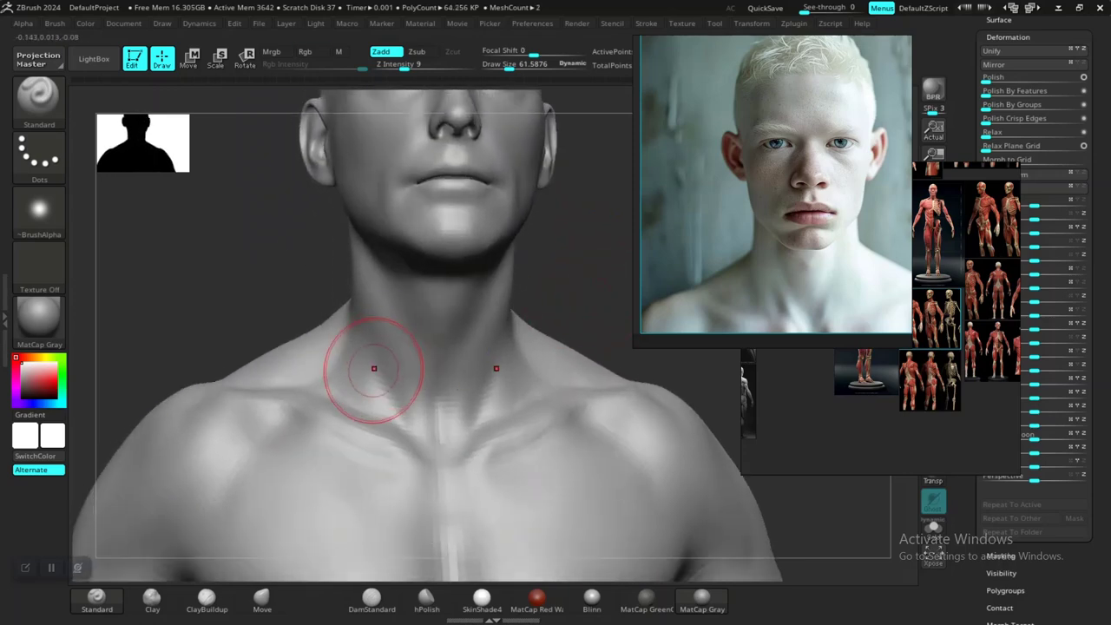
key(space)
drag(374, 345, 377, 345)
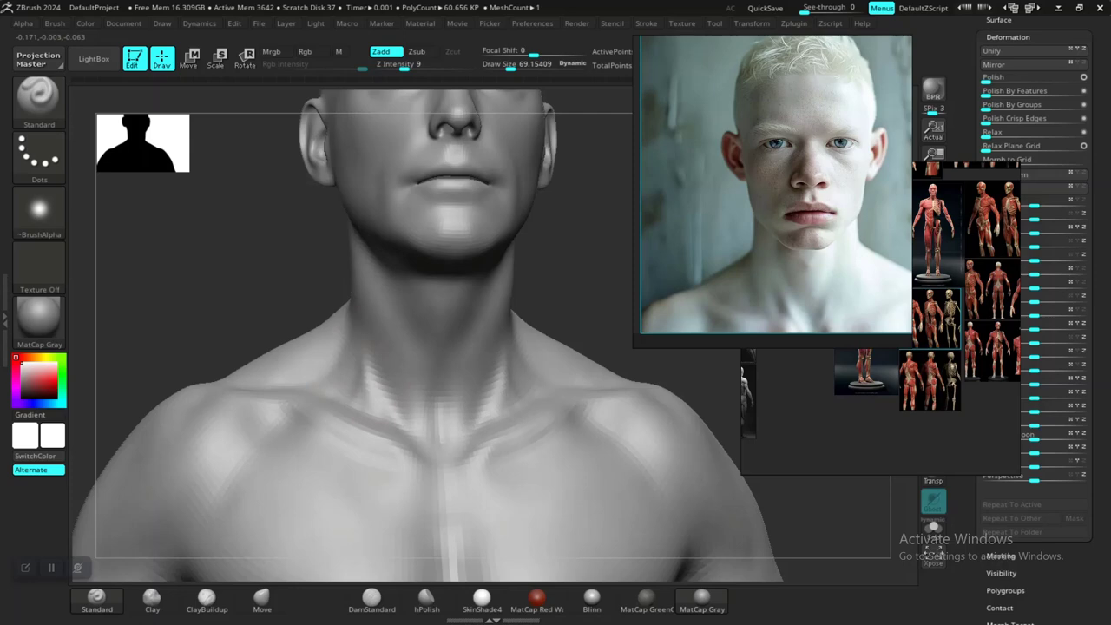
- Try adding volume in the hollows above the collarbones beside the neck, and undo those strokes
mouse_move(591, 317)
alt+mouse_down()
mouse_move(546, 313)
mouse_move(524, 369)
mouse_move(569, 320)
mouse_move(486, 309)
alt+mouse_up()
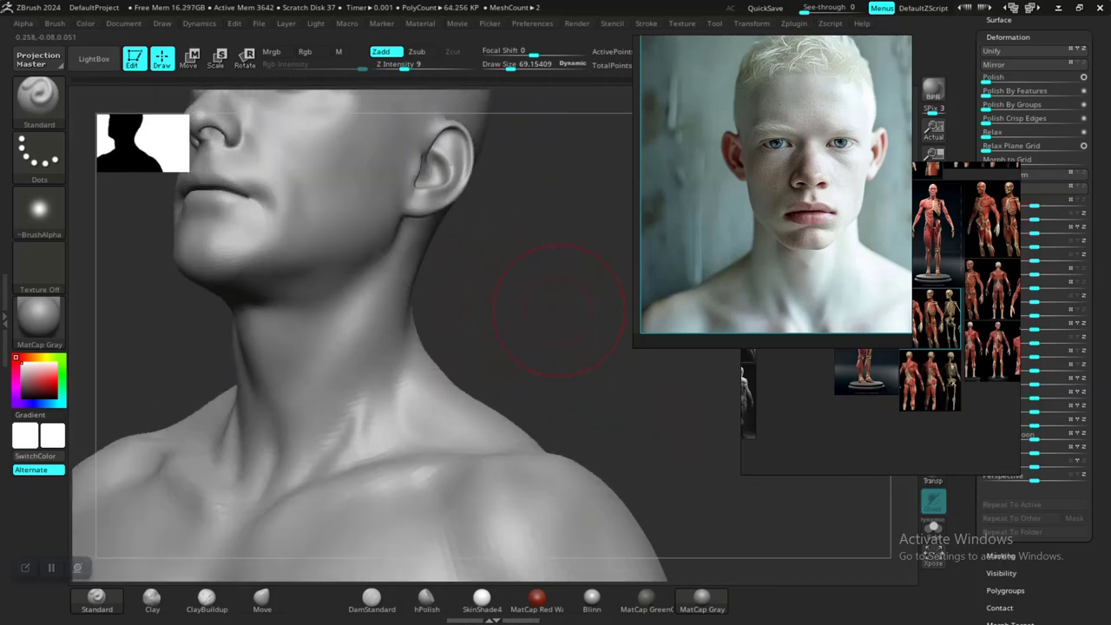
mouse_move(556, 307)
alt+mouse_down()
mouse_move(542, 285)
mouse_move(586, 287)
alt+mouse_up()
drag(476, 303, 512, 301)
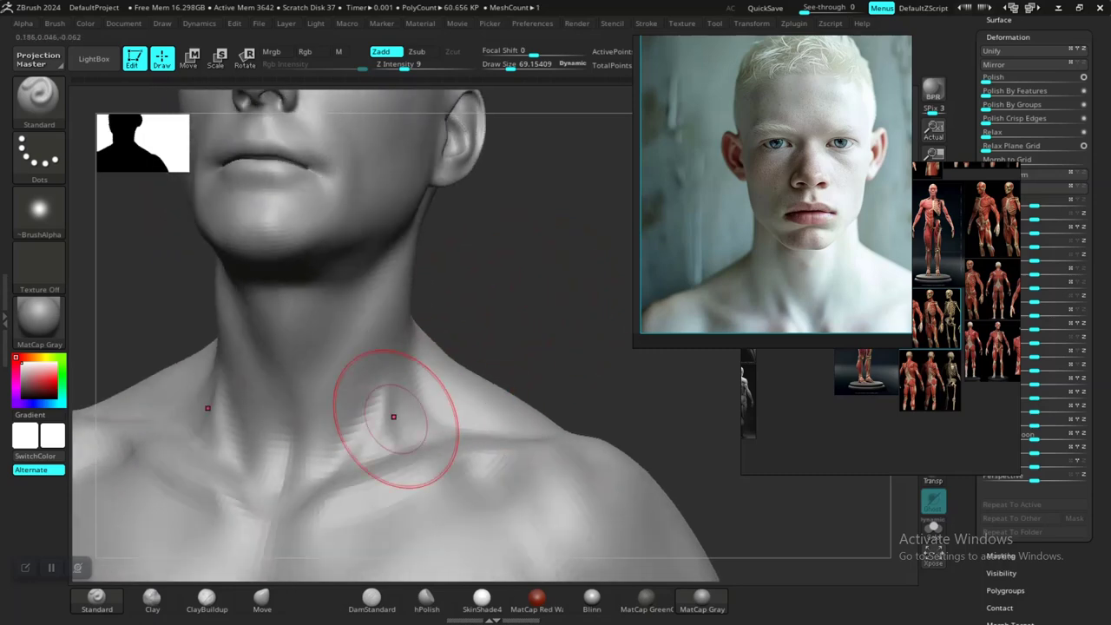
shift+drag(366, 439, 371, 449)
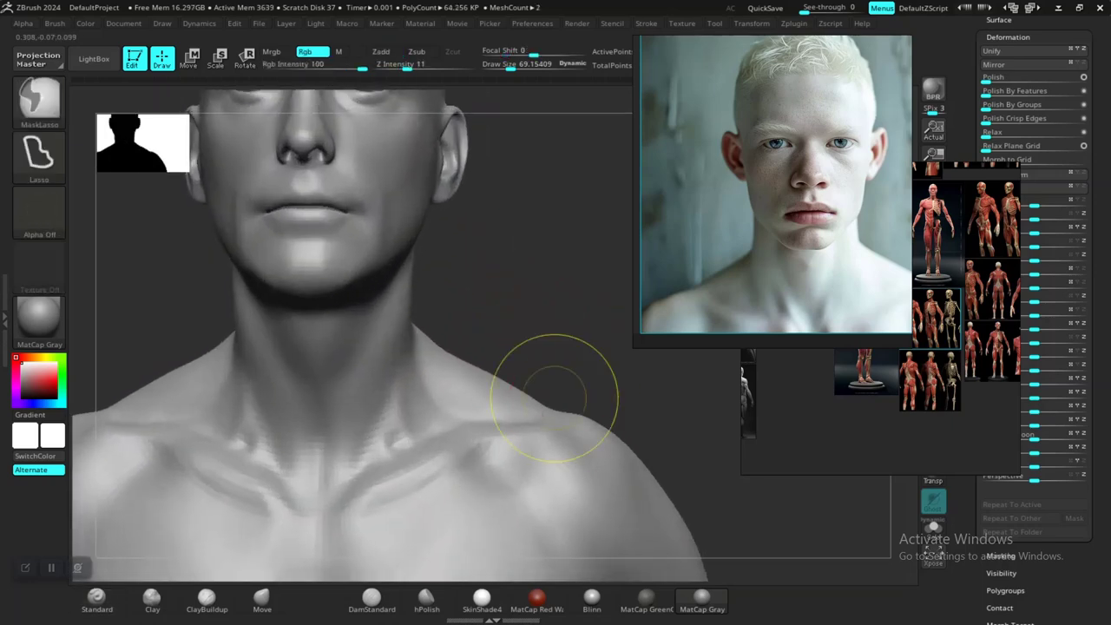
key(ctrl+z)
key(ctrl+z)
key(ctrl+z)
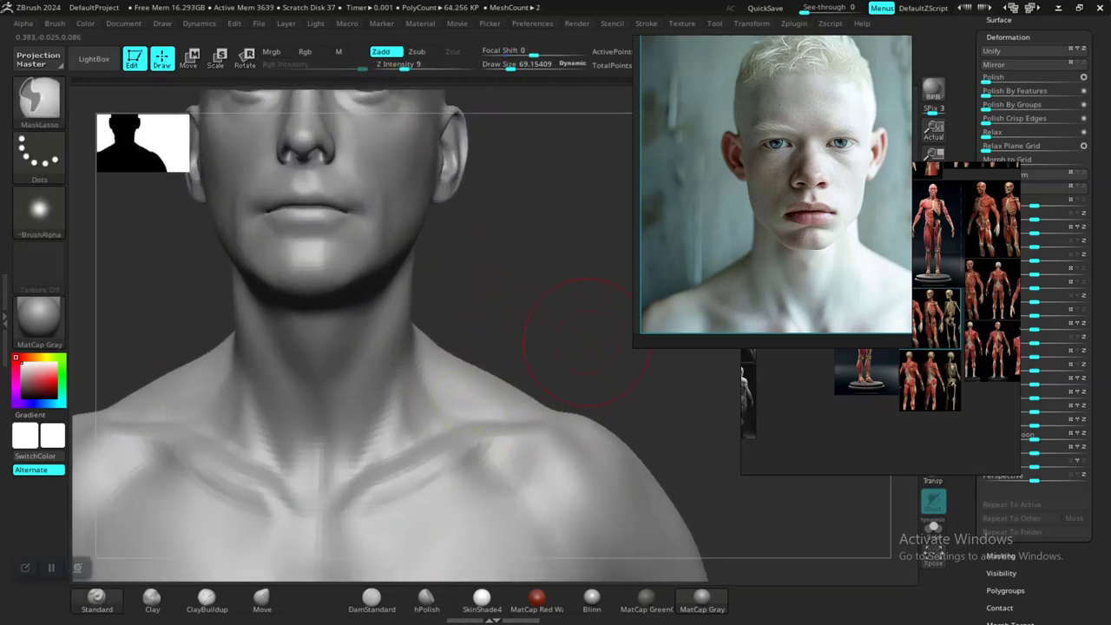
- Move the portrait reference board aside and bring the body photo references into view
scroll(839, 250, down, 6)
middle_drag(839, 250, 778, 267)
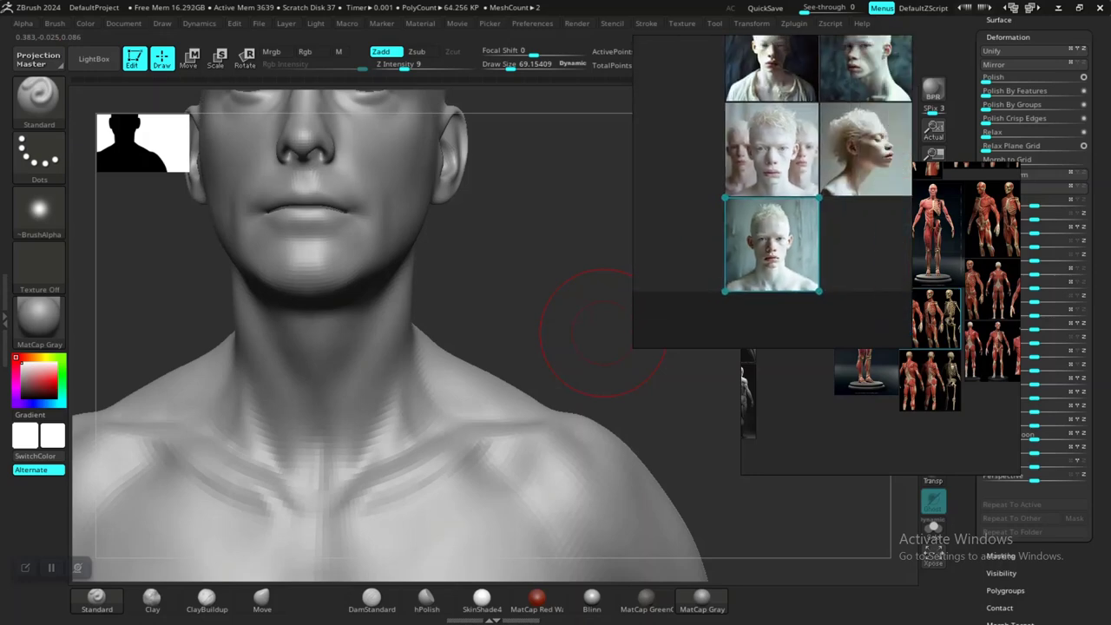
right_drag(778, 268, 684, 159)
scroll(858, 244, down, 2)
scroll(817, 289, down, 4)
middle_drag(902, 299, 785, 244)
scroll(814, 371, down, 5)
scroll(907, 331, up, 8)
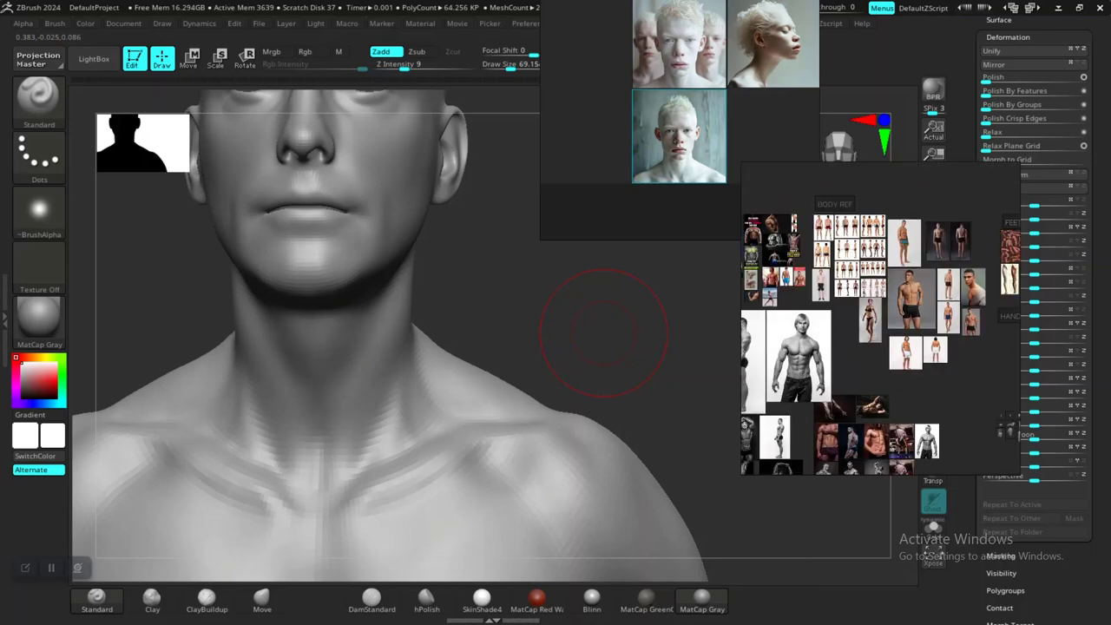
- Browse the body photos for a front view of a male torso and frame its neck and collarbones
middle_drag(931, 323, 917, 413)
scroll(886, 310, up, 4)
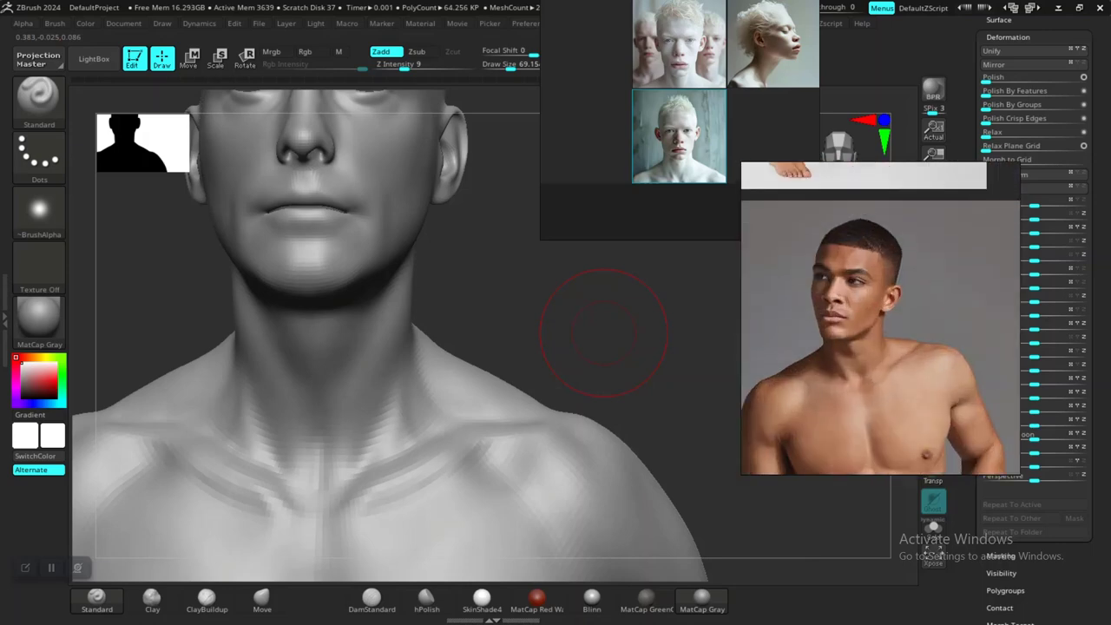
scroll(878, 343, down, 7)
mouse_move(878, 343)
middle_down()
mouse_move(873, 256)
mouse_move(834, 278)
middle_up()
scroll(881, 317, up, 5)
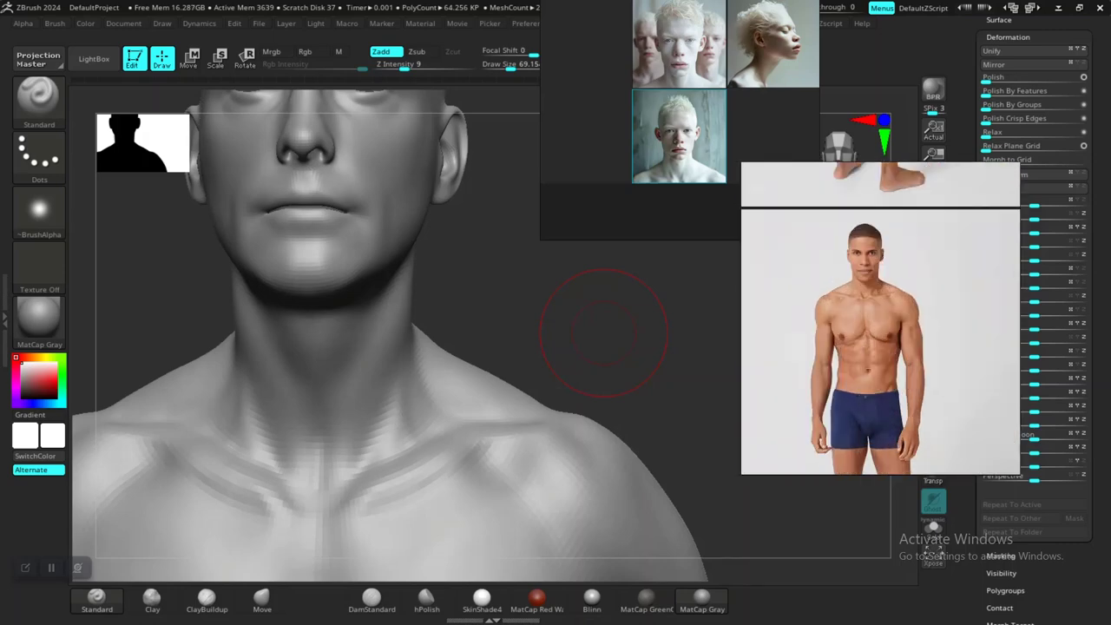
middle_drag(882, 318, 905, 332)
scroll(907, 335, up, 3)
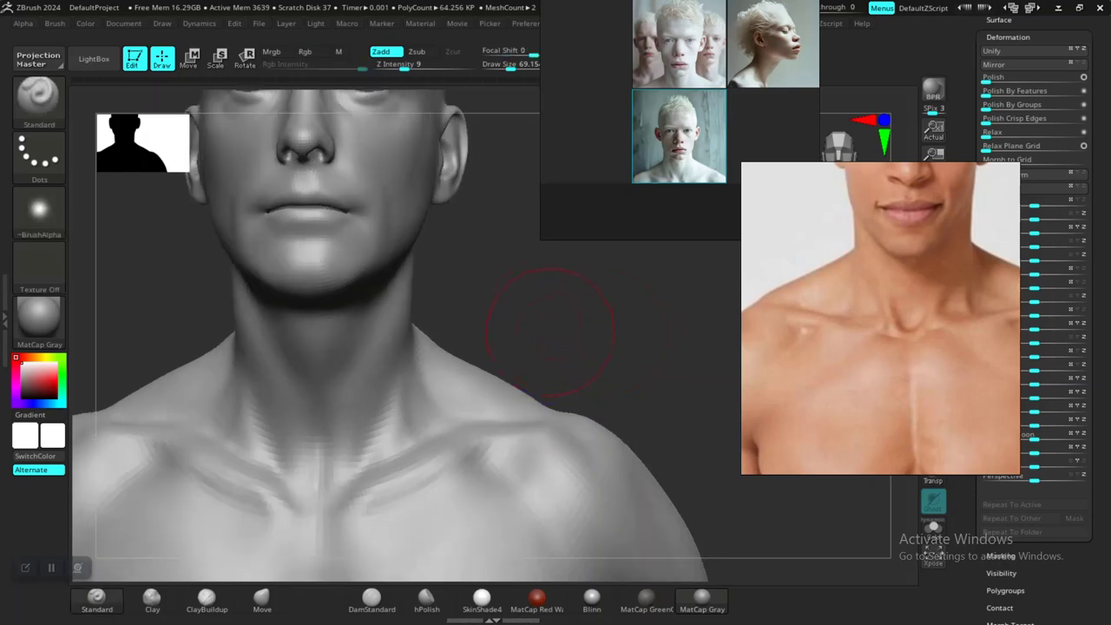
- Strengthen the neck muscles converging on the throat pit with the Standard brush at Draw Size about 114, following the torso photo
mouse_move(551, 333)
alt+mouse_down()
mouse_move(588, 308)
mouse_move(598, 322)
mouse_move(572, 334)
mouse_move(586, 328)
mouse_move(623, 294)
alt+mouse_up()
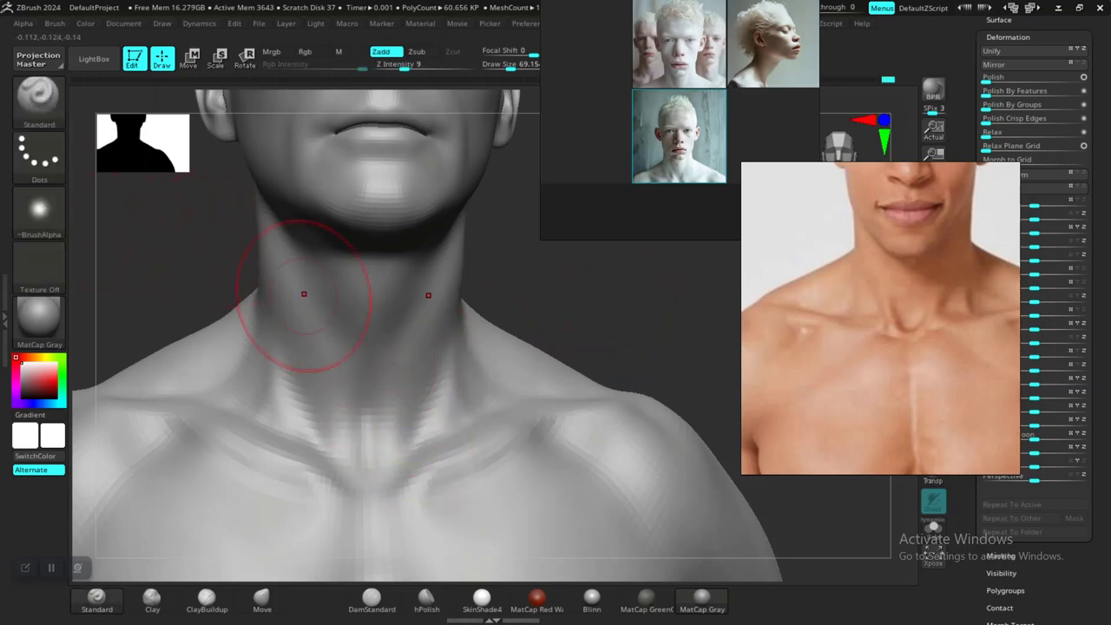
key(space)
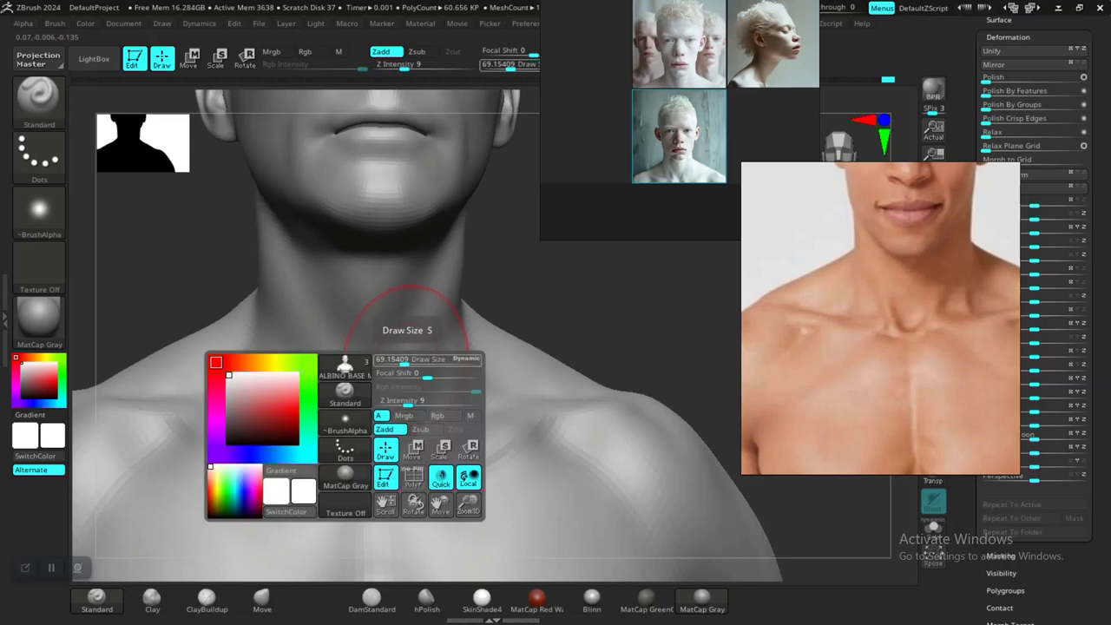
mouse_move(405, 361)
mouse_down()
mouse_move(428, 360)
mouse_move(417, 412)
mouse_up()
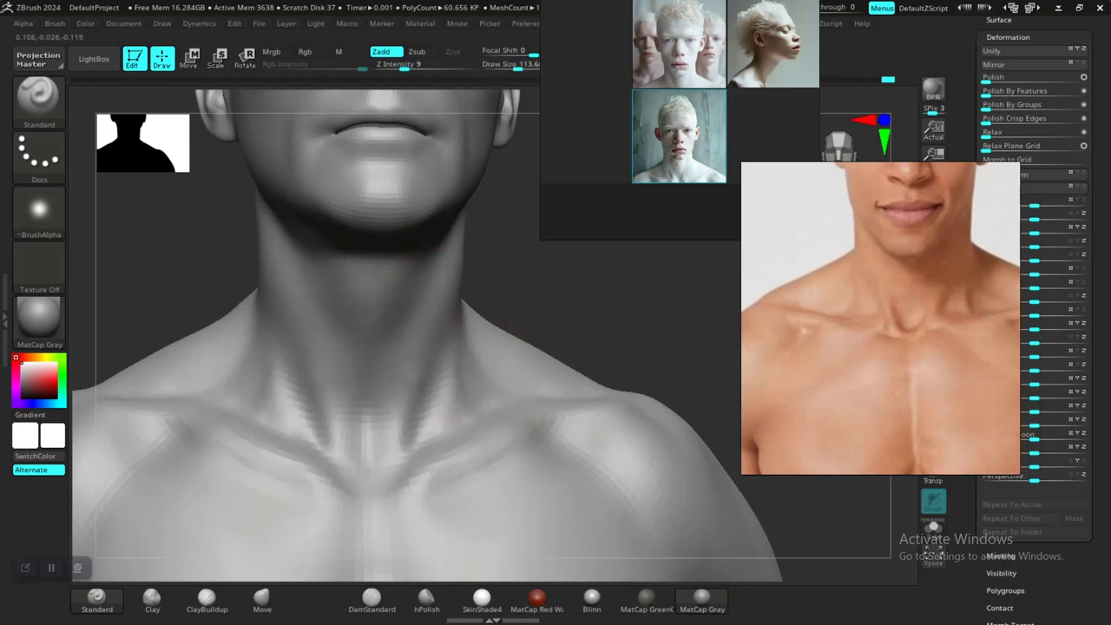
drag(549, 306, 525, 297)
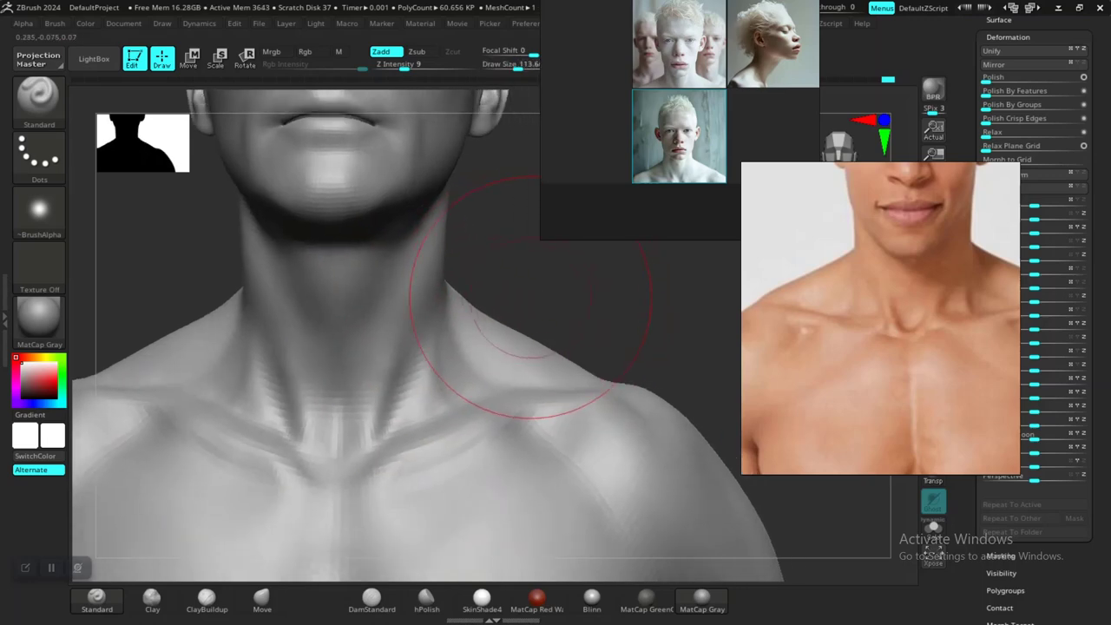
mouse_move(304, 453)
mouse_down()
mouse_move(351, 457)
mouse_move(327, 450)
mouse_up()
mouse_move(550, 310)
alt+mouse_down()
mouse_move(477, 258)
mouse_move(483, 239)
mouse_move(518, 357)
mouse_move(528, 295)
mouse_move(523, 351)
alt+mouse_up()
- Define the pit of the neck between the collarbones at Draw Size about 62, and move the portrait board farther away
key(space)
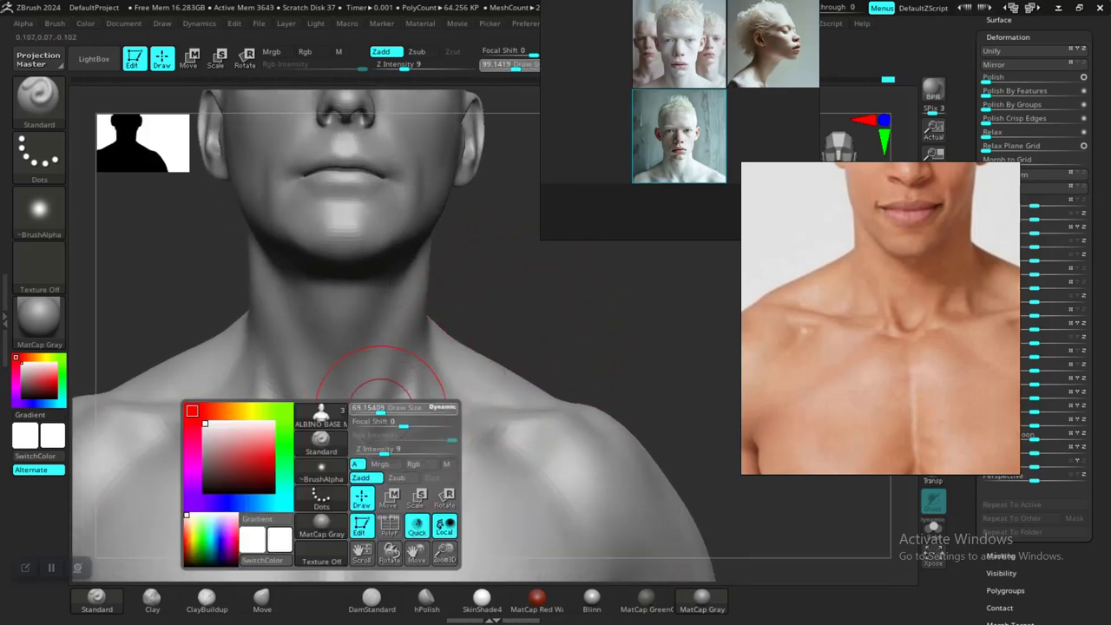
drag(380, 410, 376, 411)
alt+drag(521, 325, 520, 360)
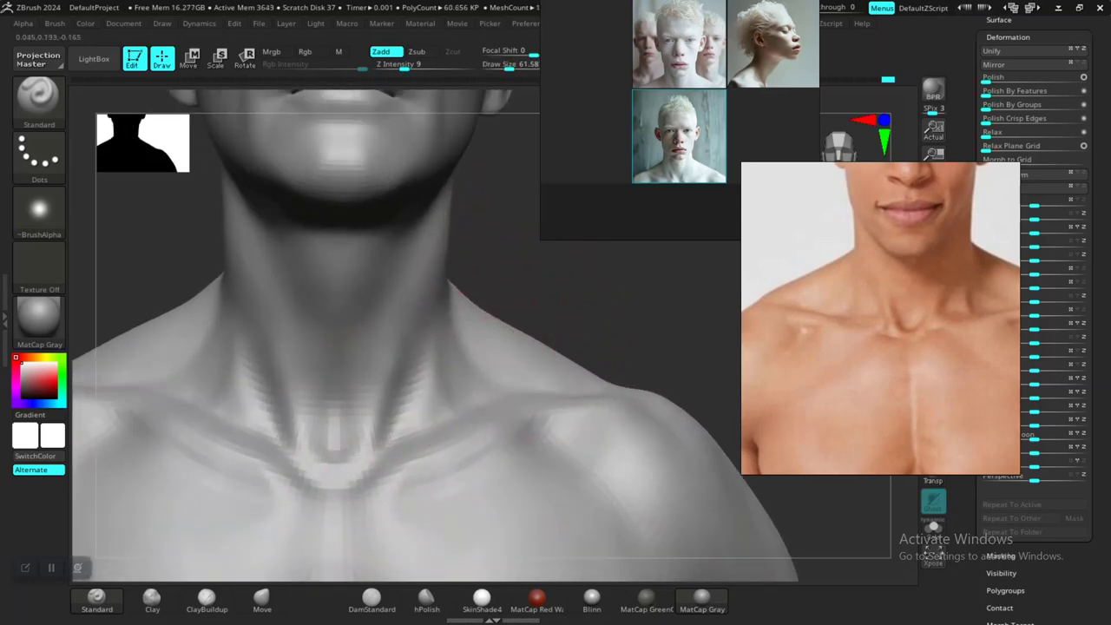
alt+drag(532, 323, 565, 265)
alt+drag(547, 365, 554, 281)
right_drag(620, 217, 742, 55)
- Raise the muscle forms at the sides of the neck above the collarbones with the Standard brush at Draw Size about 81, and smooth them
mouse_move(595, 253)
mouse_down()
mouse_move(565, 218)
mouse_move(603, 248)
mouse_move(582, 248)
mouse_move(609, 274)
mouse_move(502, 299)
mouse_up()
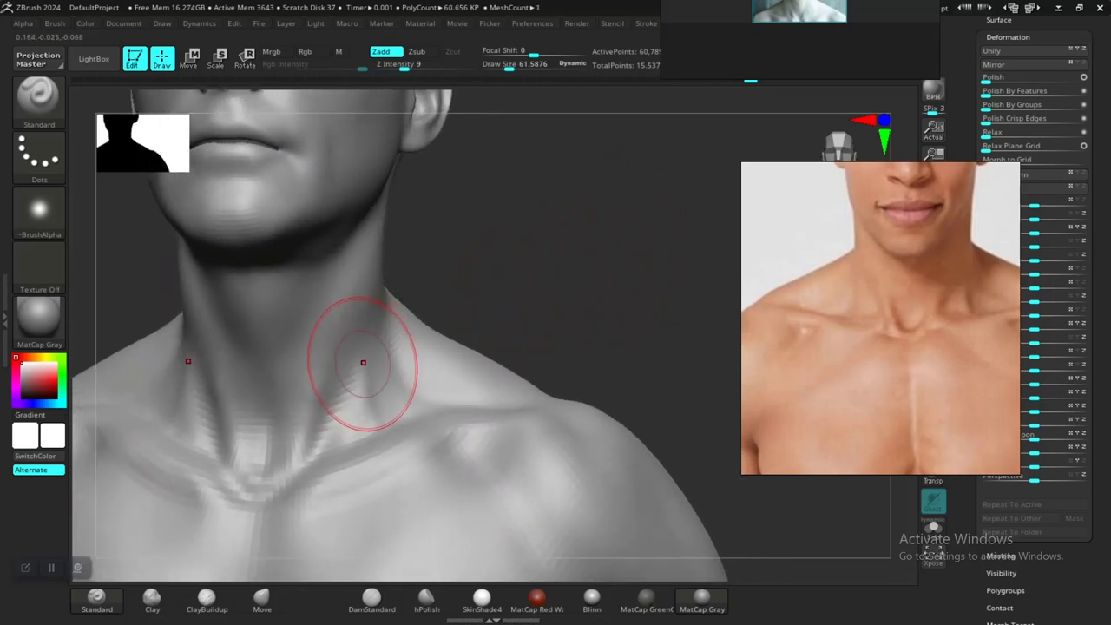
key(space)
drag(372, 355, 370, 355)
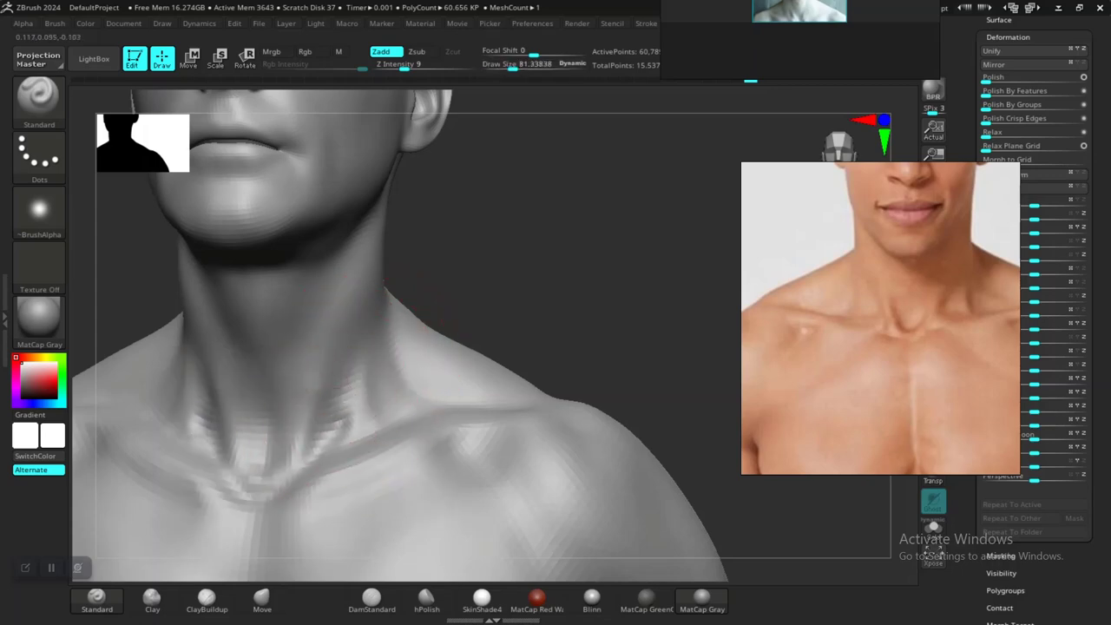
drag(510, 299, 463, 303)
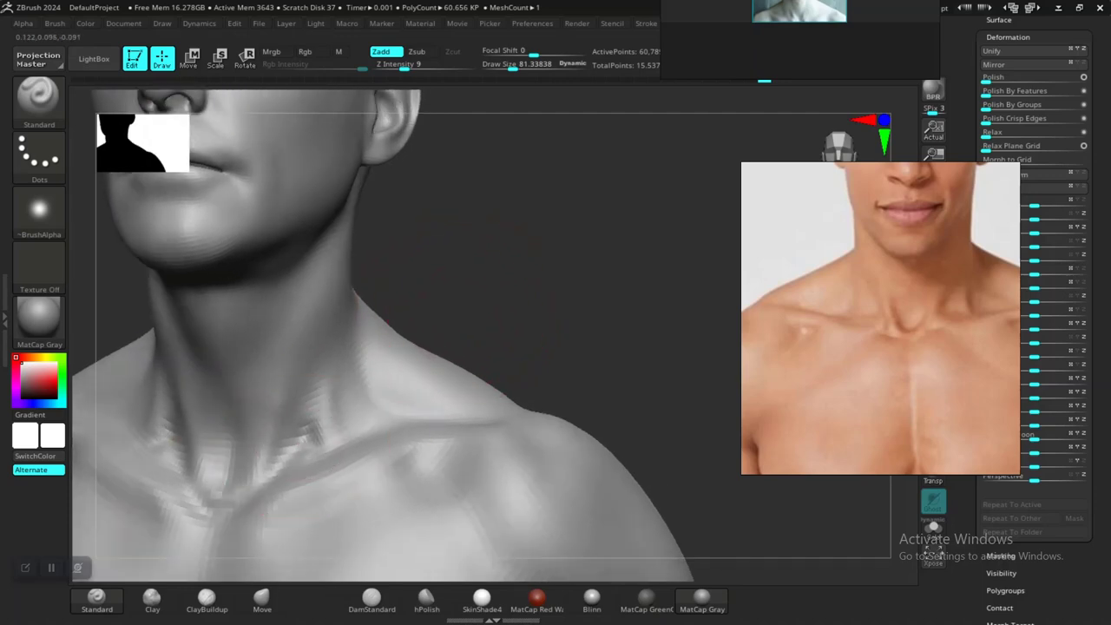
key(shift)
shift+drag(356, 382, 351, 392)
- Shape the side of the neck where it meets the trapezius and collarbone, and smooth the strokes
drag(514, 263, 430, 341)
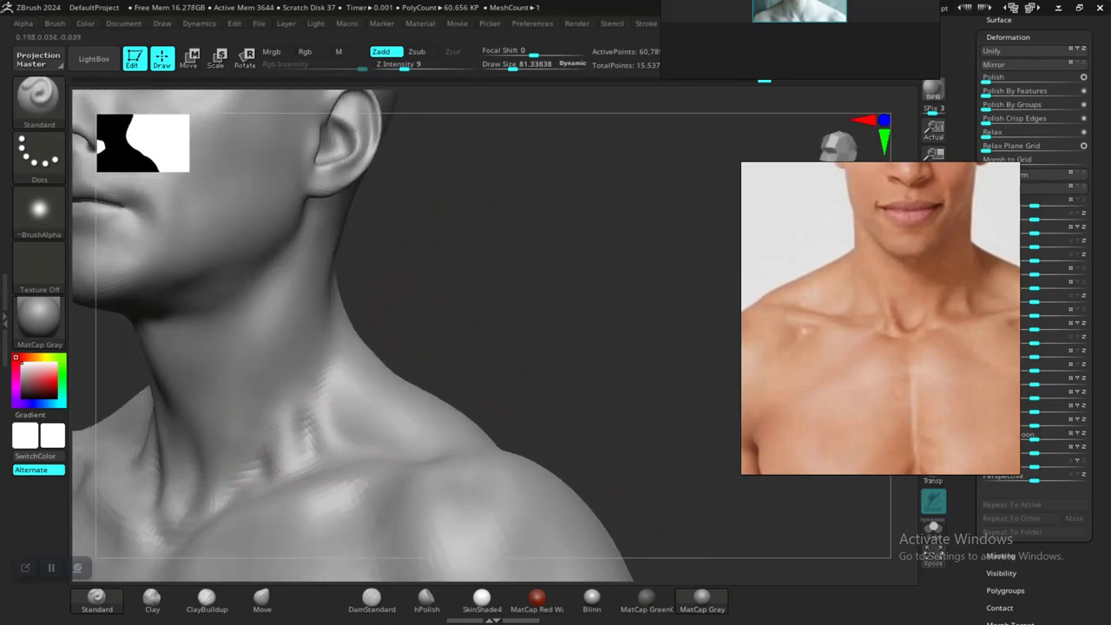
drag(335, 375, 326, 424)
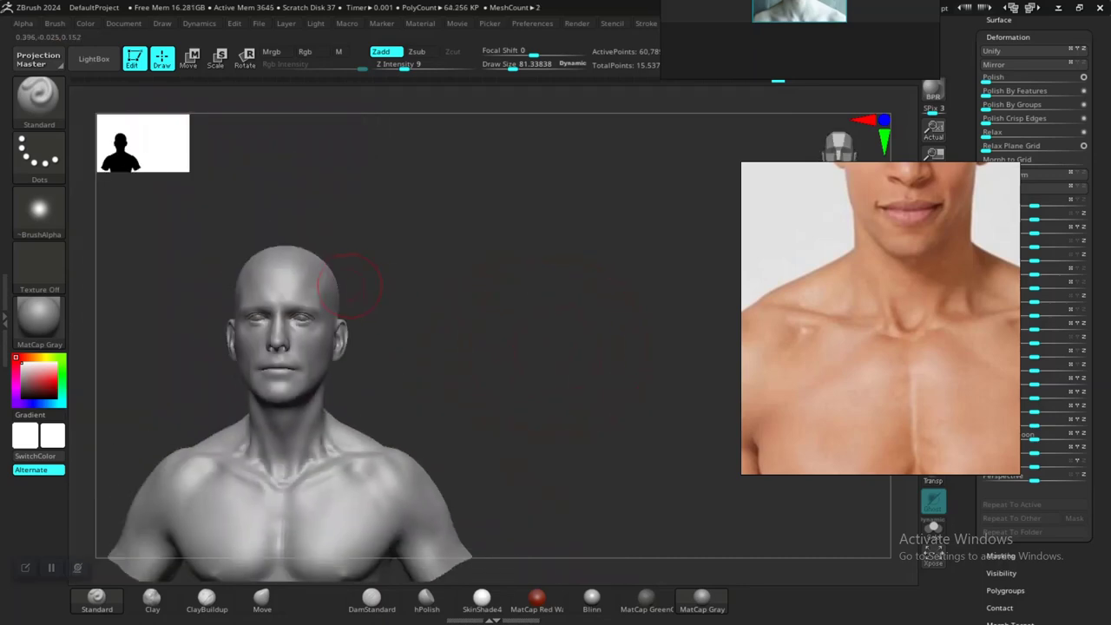
mouse_move(447, 331)
alt+mouse_down()
mouse_move(546, 303)
mouse_move(585, 324)
mouse_move(570, 379)
mouse_move(536, 310)
mouse_move(417, 379)
mouse_move(446, 359)
alt+mouse_up()
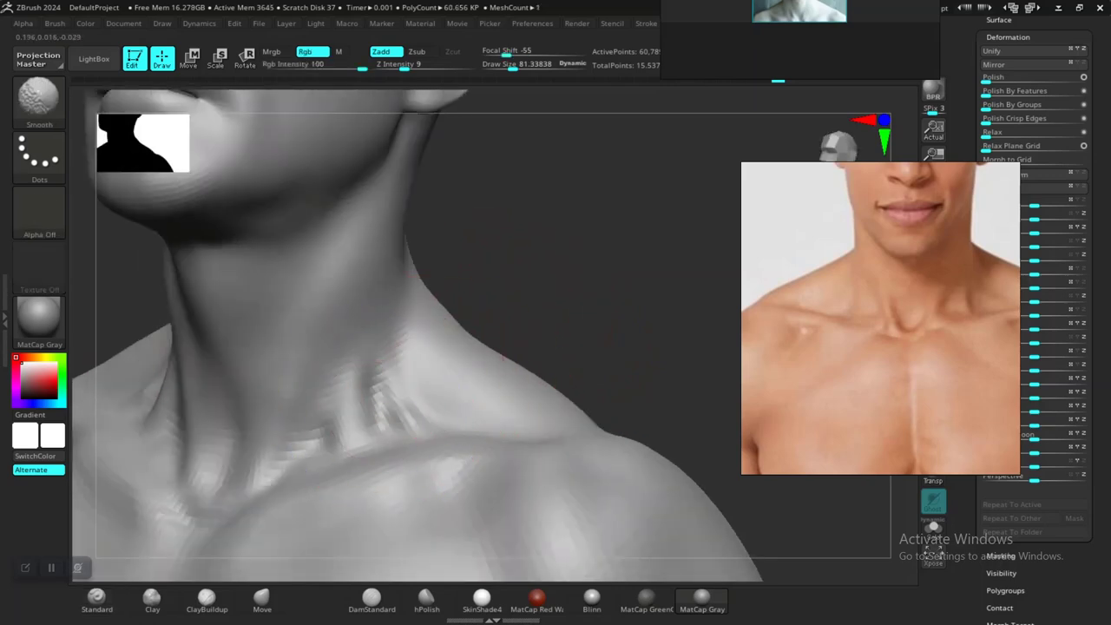
mouse_move(411, 417)
shift+mouse_down()
mouse_move(400, 410)
mouse_move(359, 429)
shift+mouse_up()
- Refine the neck muscles just above the collarbones from below with the Clay brush at Draw Size about 42 and Z Intensity 26
drag(499, 288, 575, 246)
mouse_move(499, 269)
mouse_down()
mouse_move(499, 247)
mouse_move(502, 262)
mouse_move(477, 290)
mouse_move(497, 285)
mouse_up()
click(152, 599)
key(space)
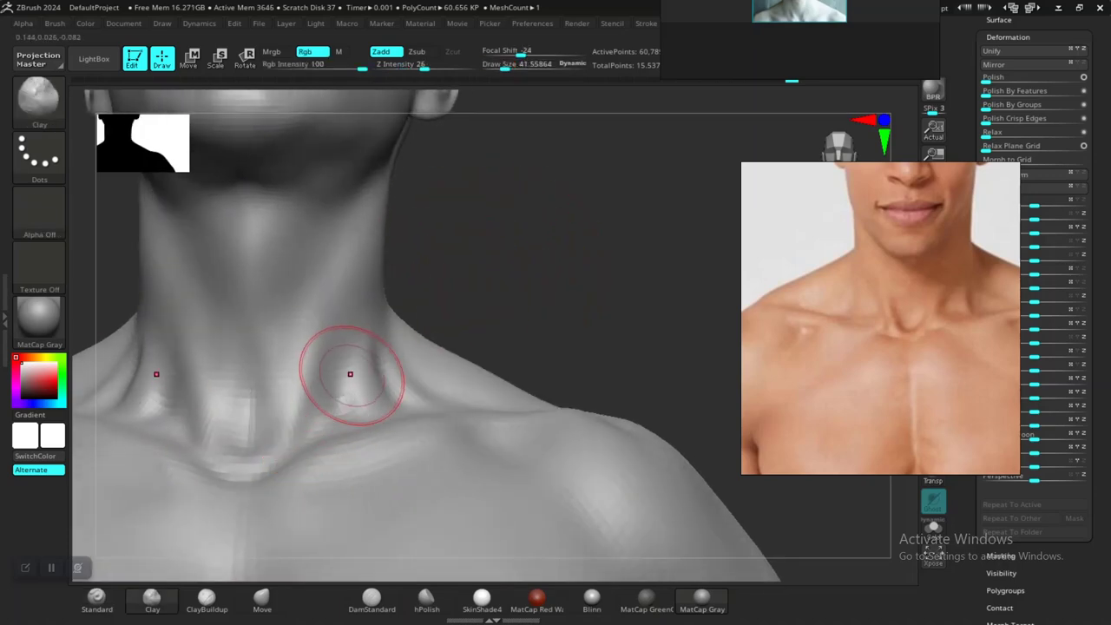
drag(351, 380, 351, 342)
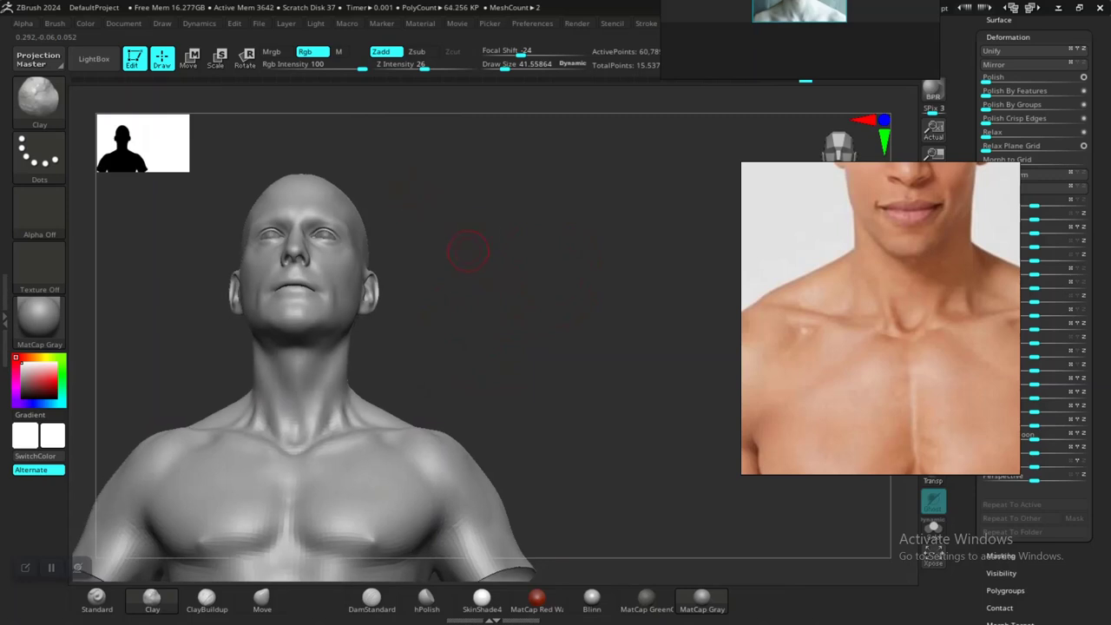
- Smooth the muscle strokes at the side of the neck just above the collarbone
drag(471, 248, 555, 261)
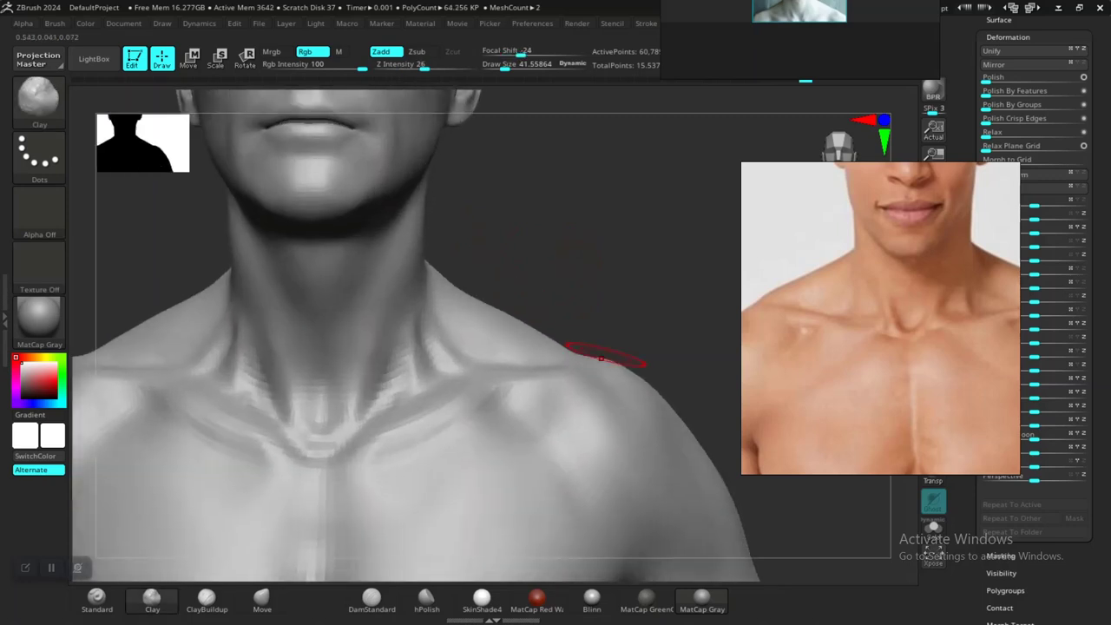
mouse_move(555, 243)
mouse_down()
mouse_move(570, 260)
mouse_move(521, 335)
mouse_up()
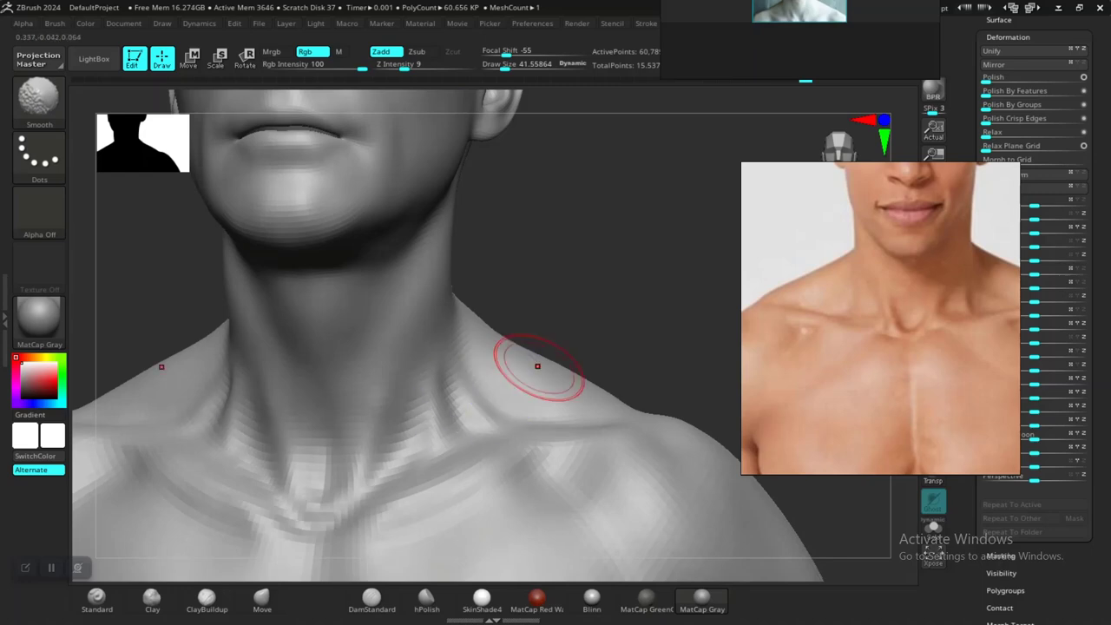
drag(580, 319, 606, 314)
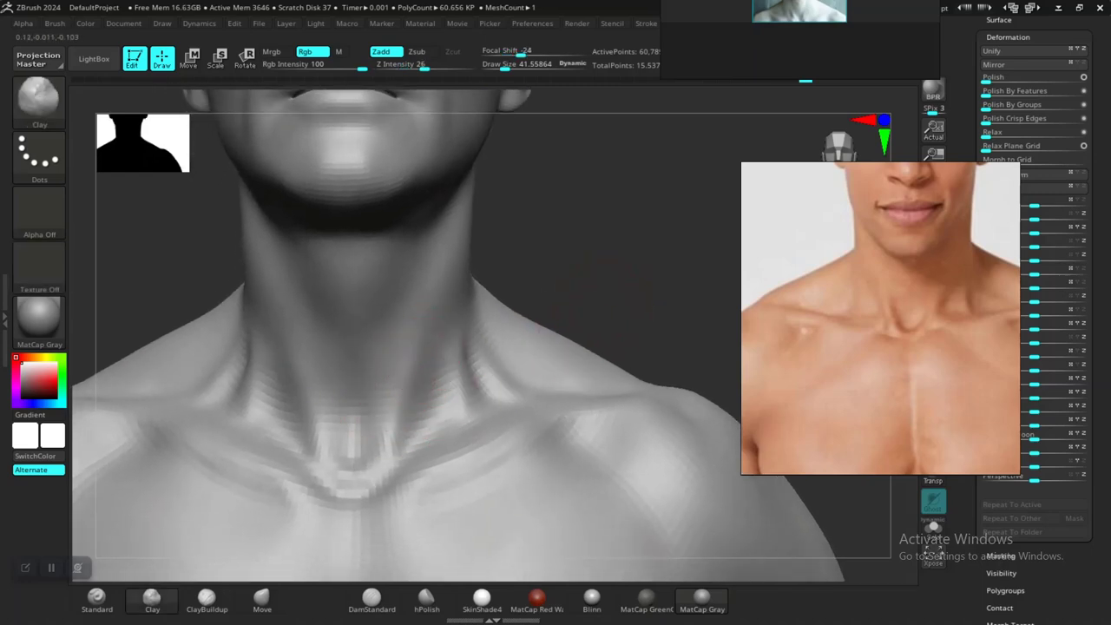
key(shift)
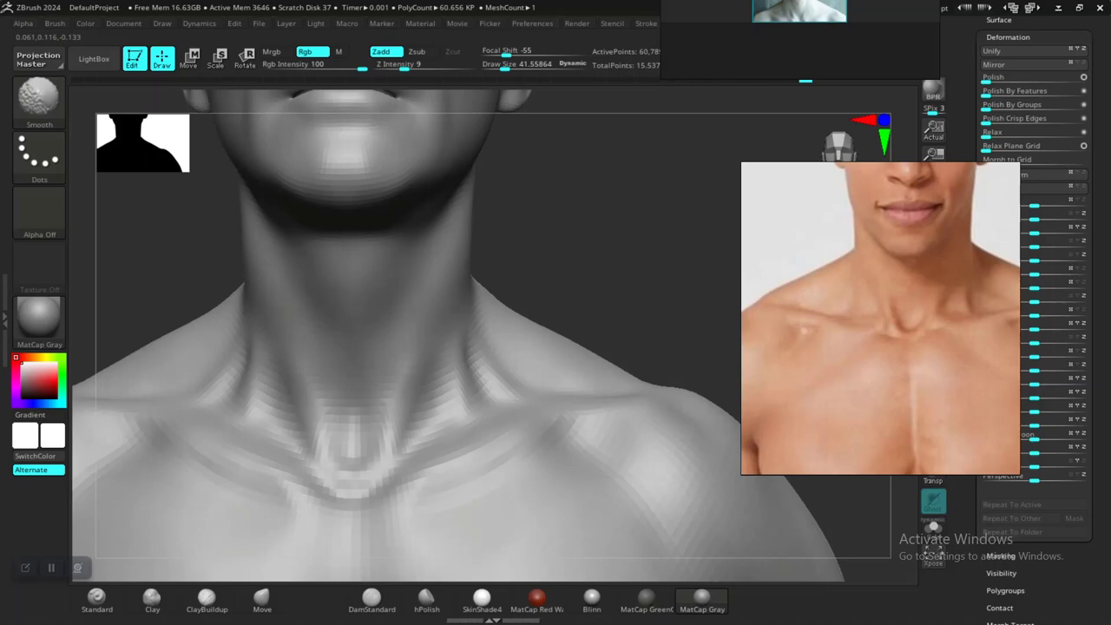
mouse_move(625, 290)
alt+mouse_down()
mouse_move(510, 266)
mouse_move(555, 290)
mouse_move(550, 327)
mouse_move(626, 318)
mouse_move(621, 328)
mouse_move(577, 324)
mouse_move(583, 314)
mouse_move(642, 316)
mouse_move(616, 347)
alt+mouse_up()
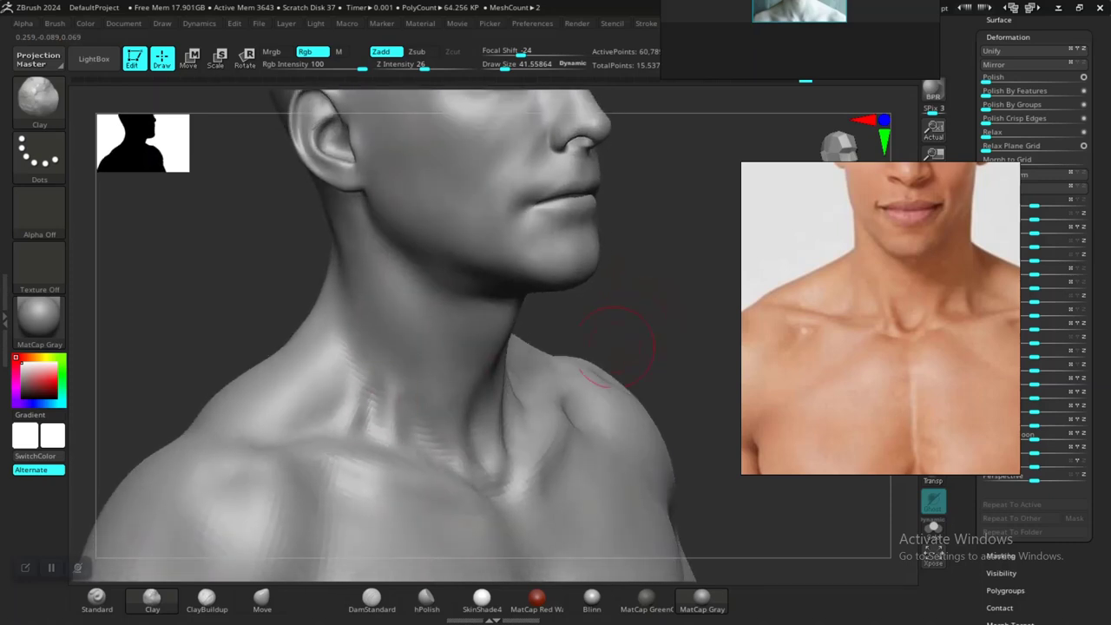
shift+drag(372, 401, 344, 416)
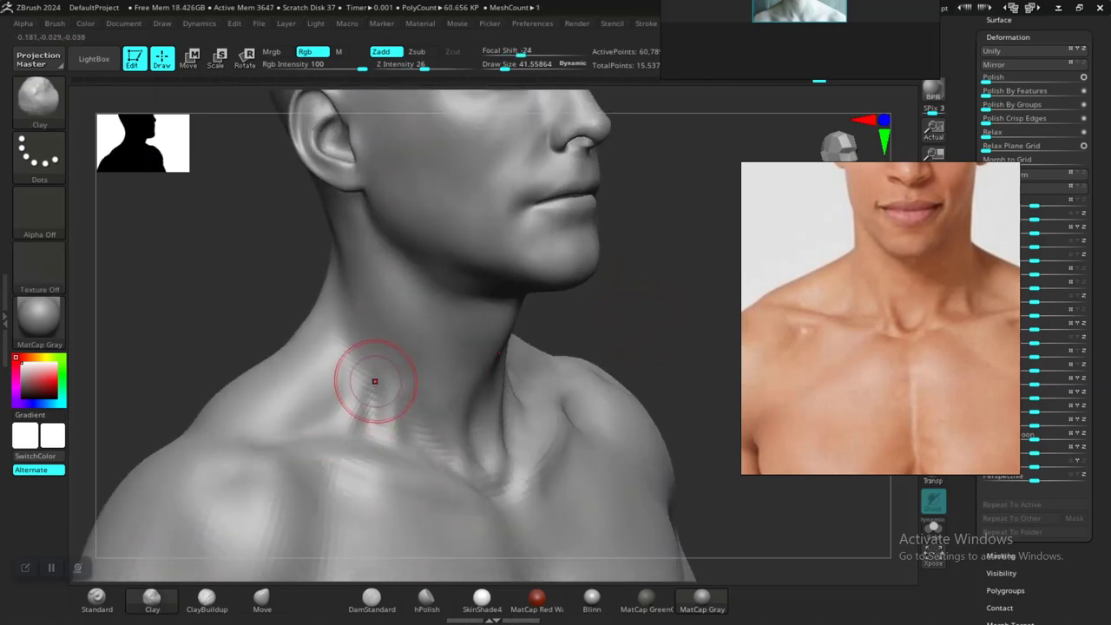
- Shape the hollow between the trapezius and collarbone with the Clay brush at Draw Size about 77, and smooth it
key(space)
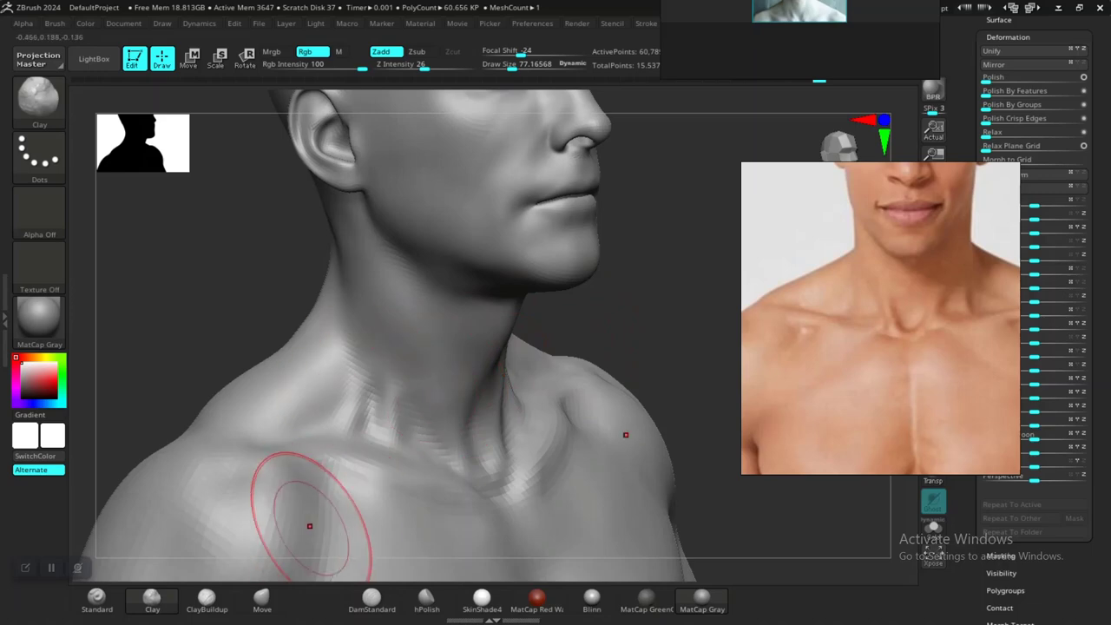
click(152, 599)
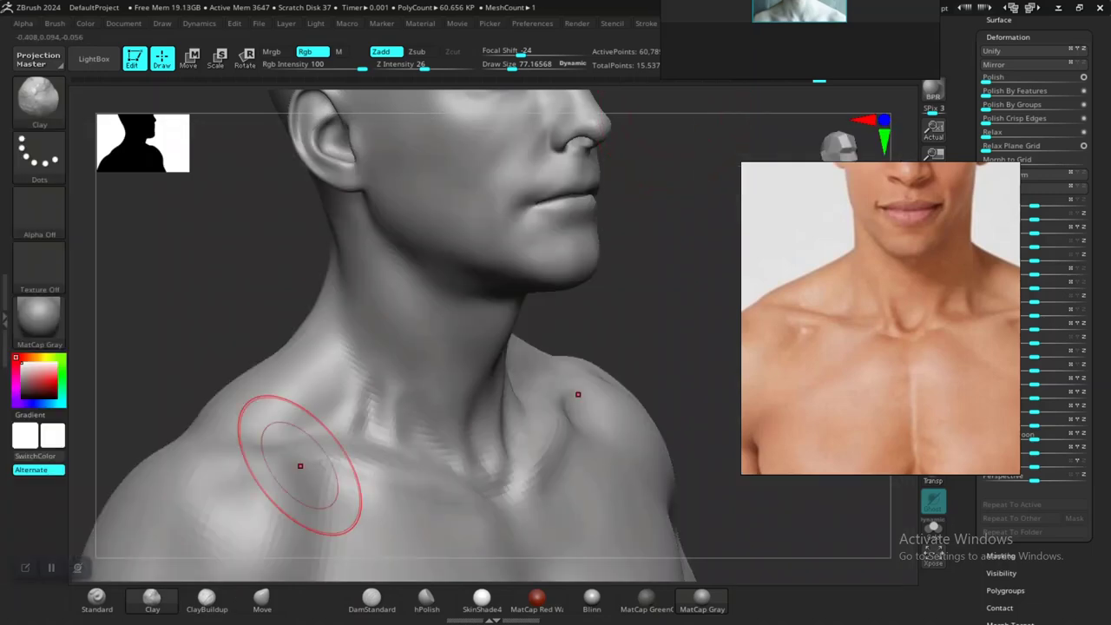
mouse_move(300, 466)
mouse_down()
mouse_move(352, 382)
mouse_move(312, 414)
mouse_move(315, 403)
mouse_up()
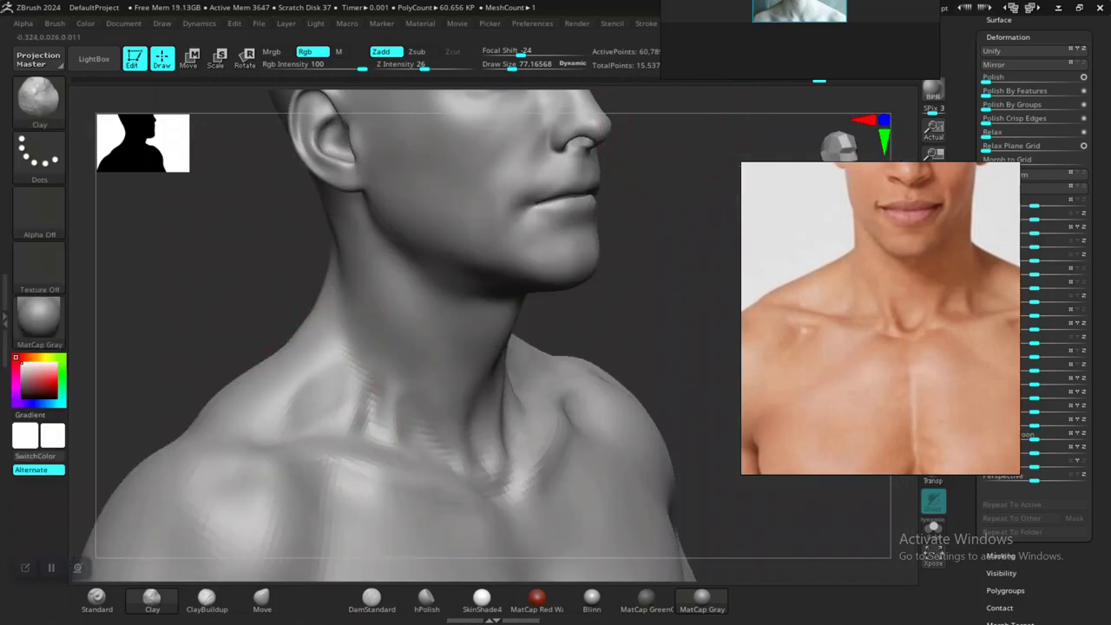
key(shift)
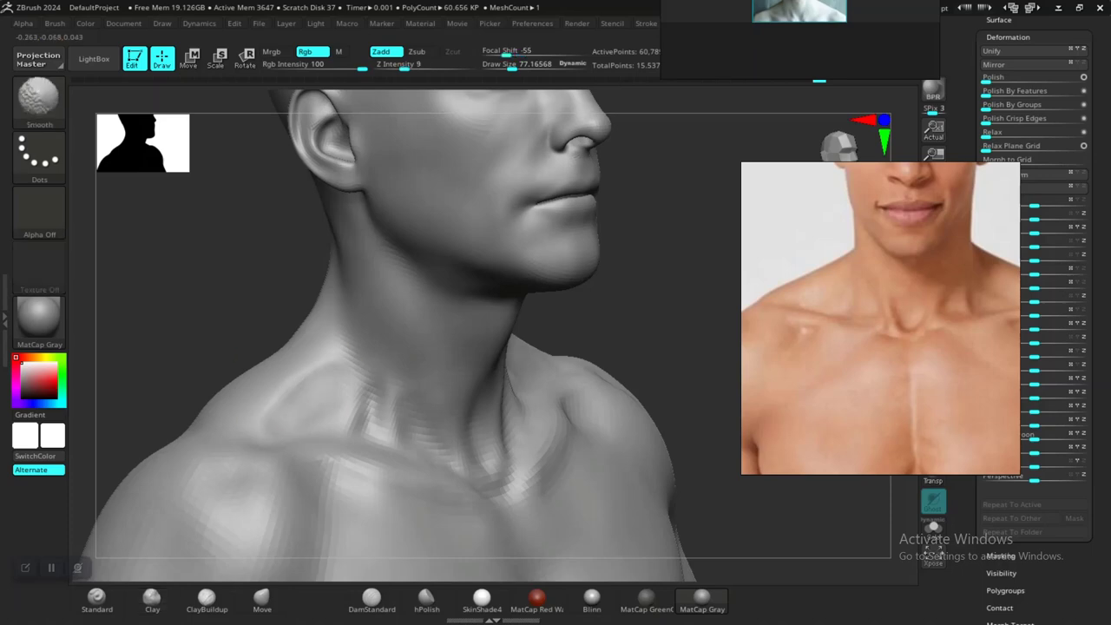
shift+drag(373, 417, 382, 386)
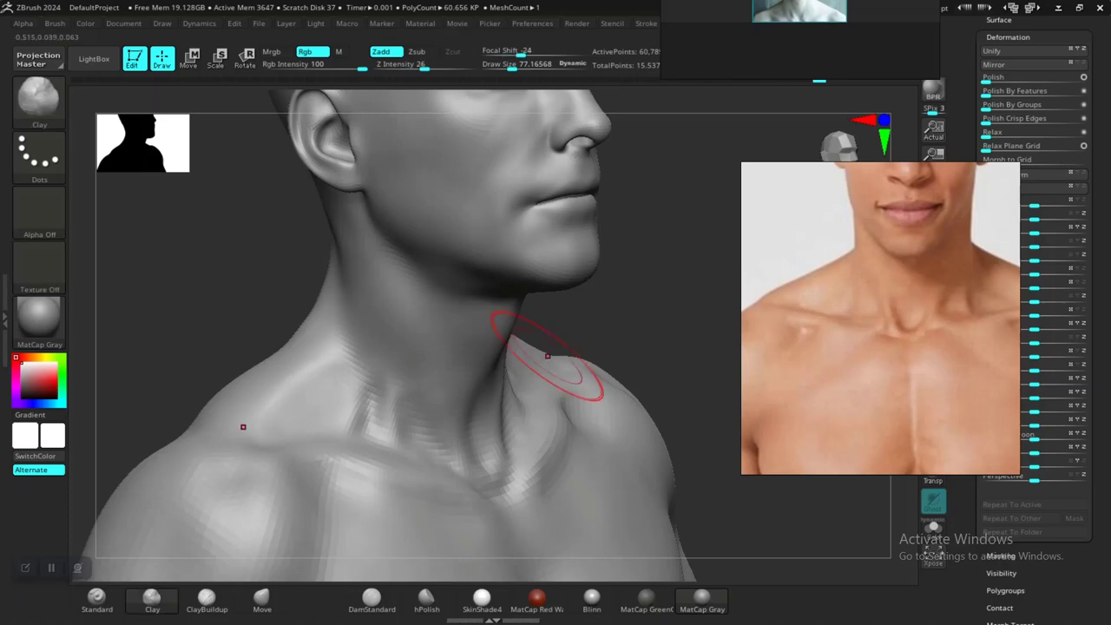
- Smooth the transition from the side of the neck into the trapezius and collarbone
key(f)
mouse_move(651, 239)
mouse_down()
mouse_move(623, 319)
mouse_move(580, 338)
mouse_move(547, 326)
mouse_move(529, 373)
mouse_up()
shift+drag(447, 416, 456, 429)
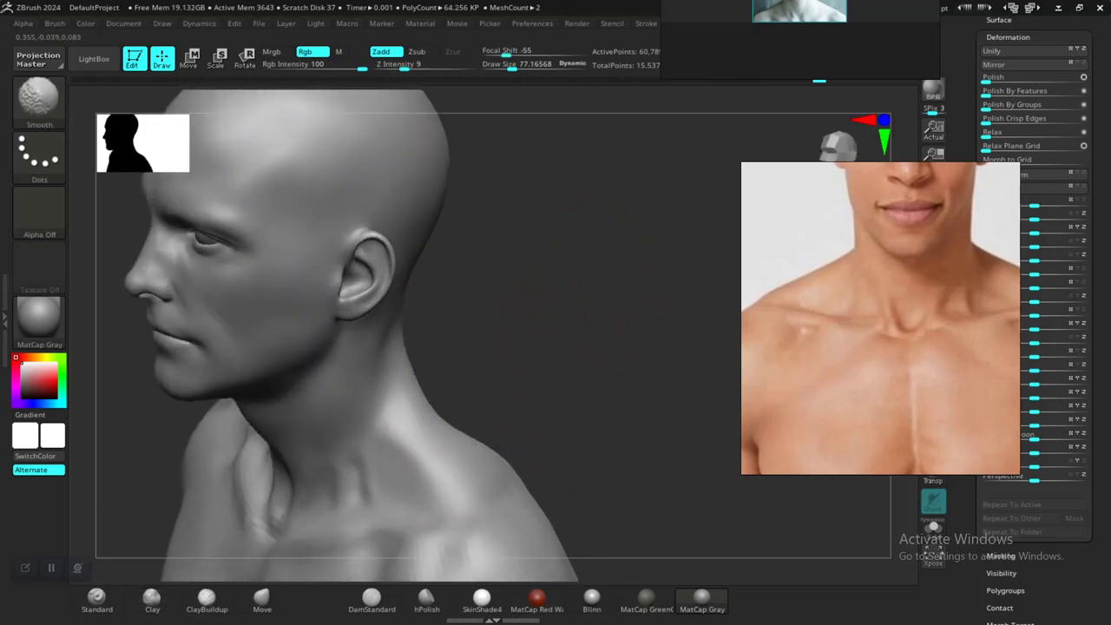
drag(408, 462, 429, 491)
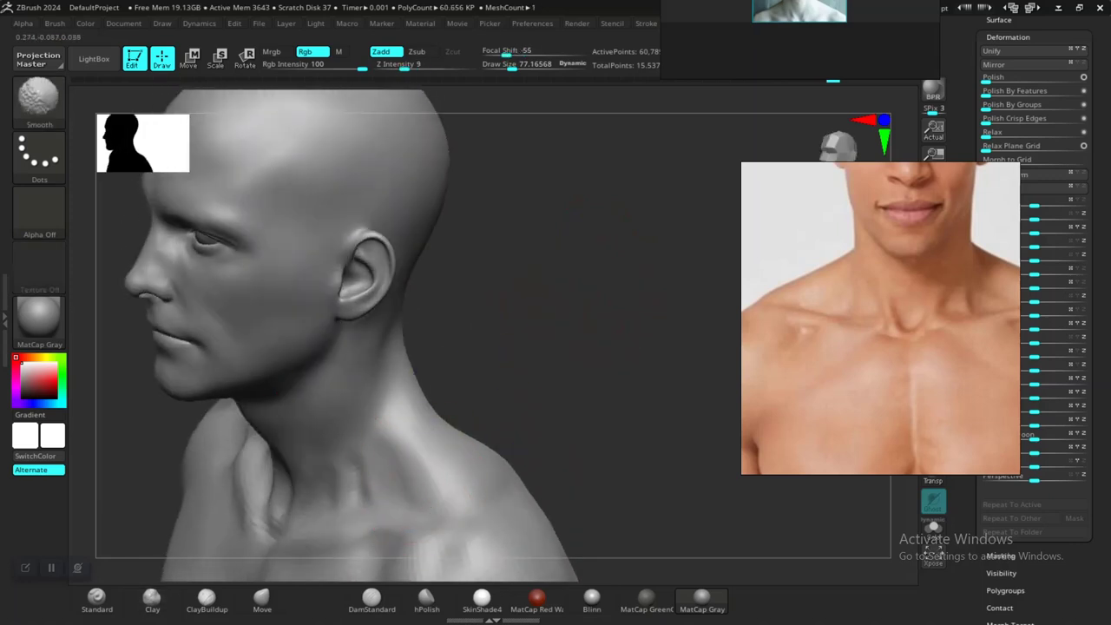
shift+drag(473, 347, 536, 357)
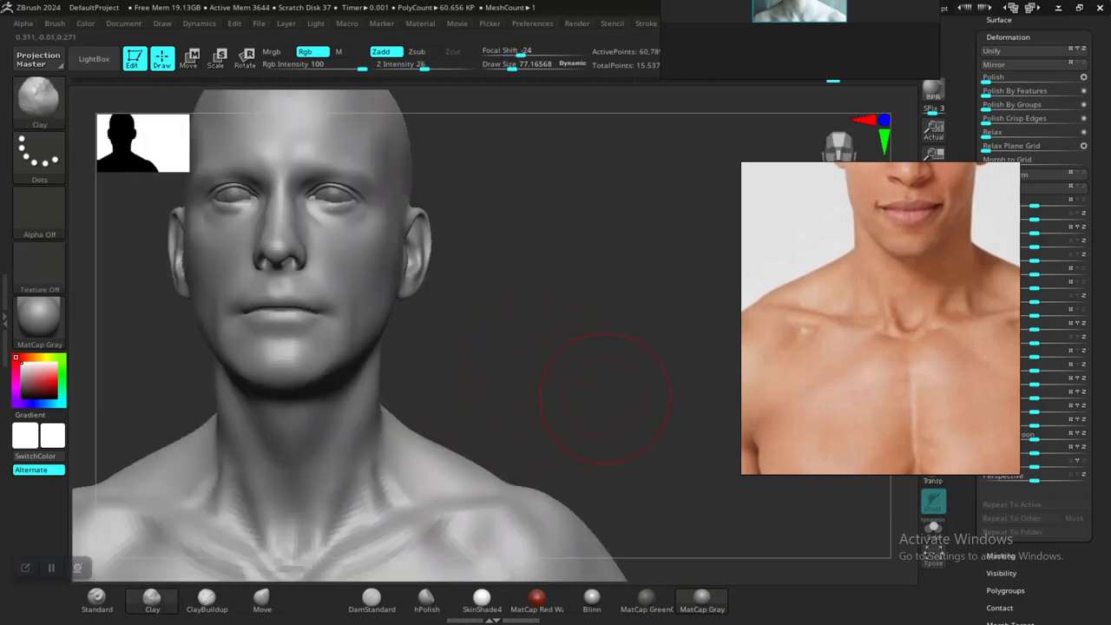
- Refine and smooth the chest surface just below the collarbones, out toward the shoulders
mouse_move(597, 397)
alt+mouse_down()
mouse_move(535, 379)
mouse_move(605, 315)
mouse_move(569, 325)
mouse_move(605, 328)
mouse_move(608, 352)
mouse_move(628, 352)
mouse_move(625, 285)
mouse_move(595, 301)
mouse_move(666, 249)
mouse_move(630, 257)
alt+mouse_up()
mouse_move(648, 220)
mouse_down()
mouse_move(640, 213)
mouse_move(634, 238)
mouse_move(647, 245)
mouse_up()
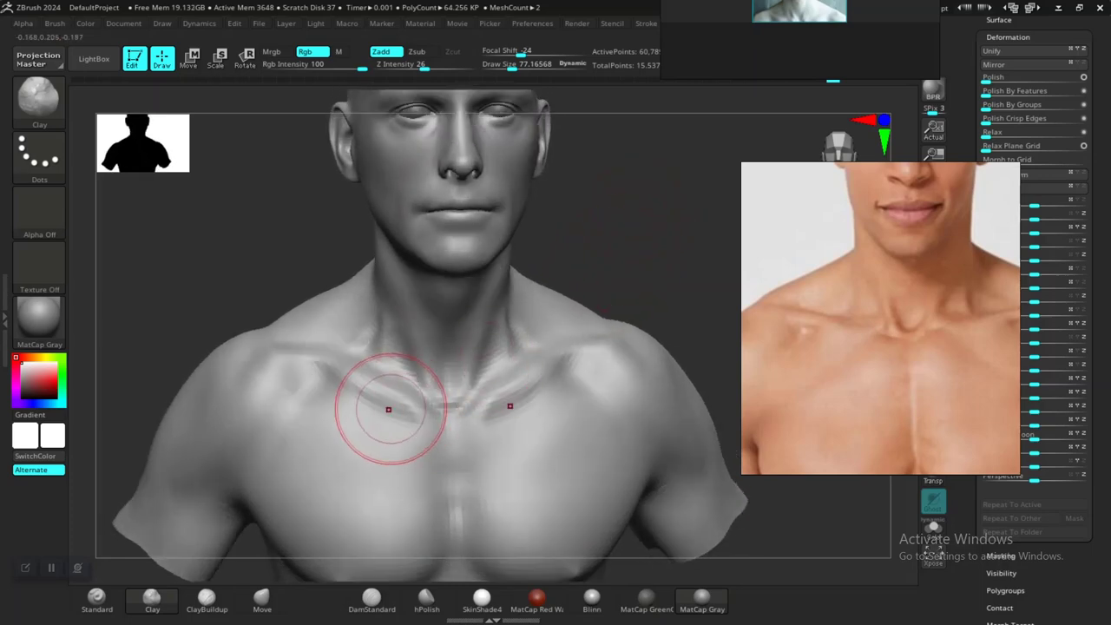
shift+drag(389, 410, 378, 413)
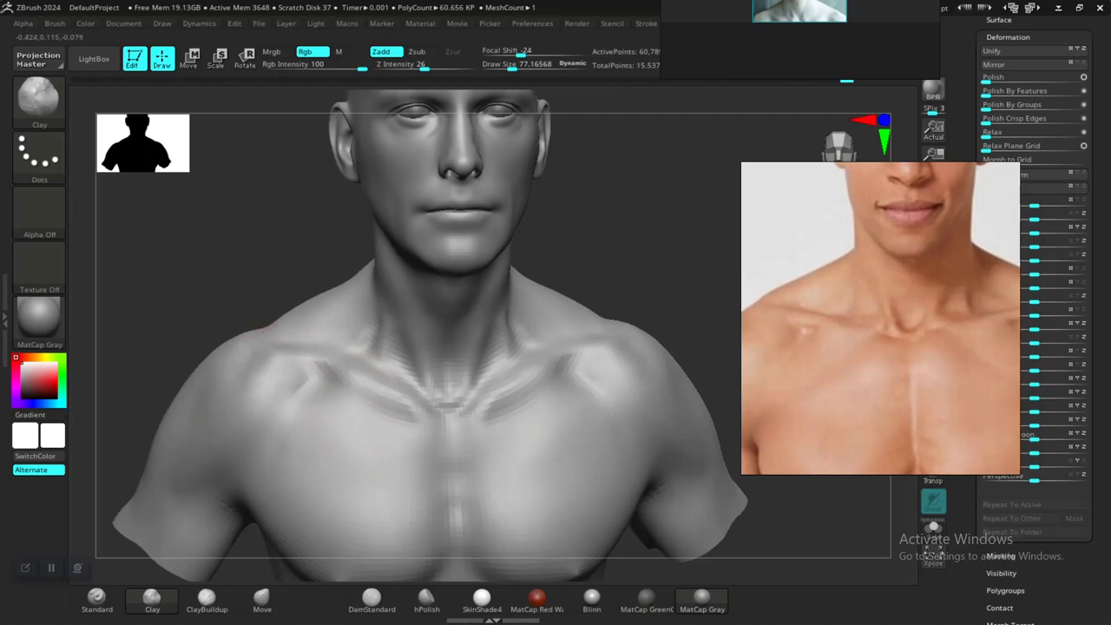
key(shift)
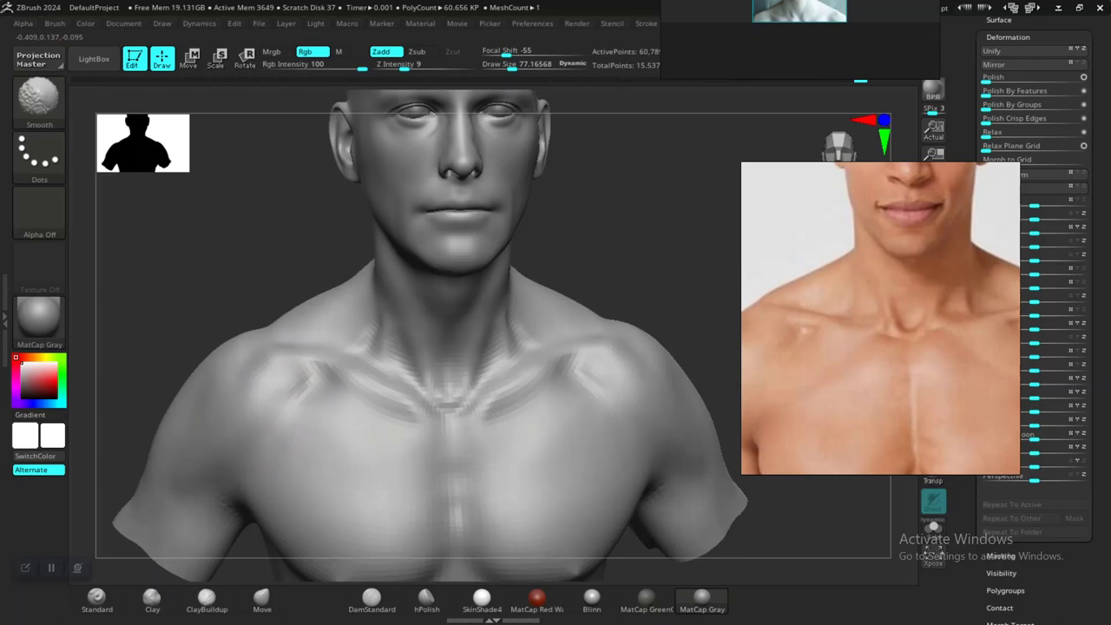
alt+drag(682, 259, 681, 224)
- Try to reshape the sternum line between the pectorals with the Standard brush at Draw Size about 77 and Z Intensity 9
click(98, 599)
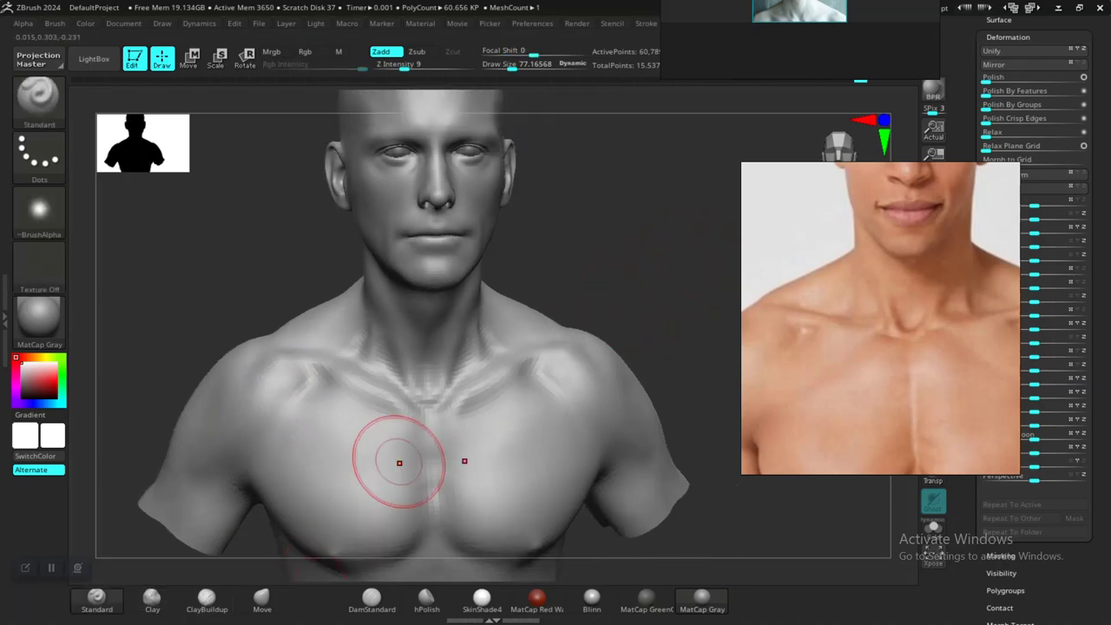
alt+drag(609, 289, 651, 246)
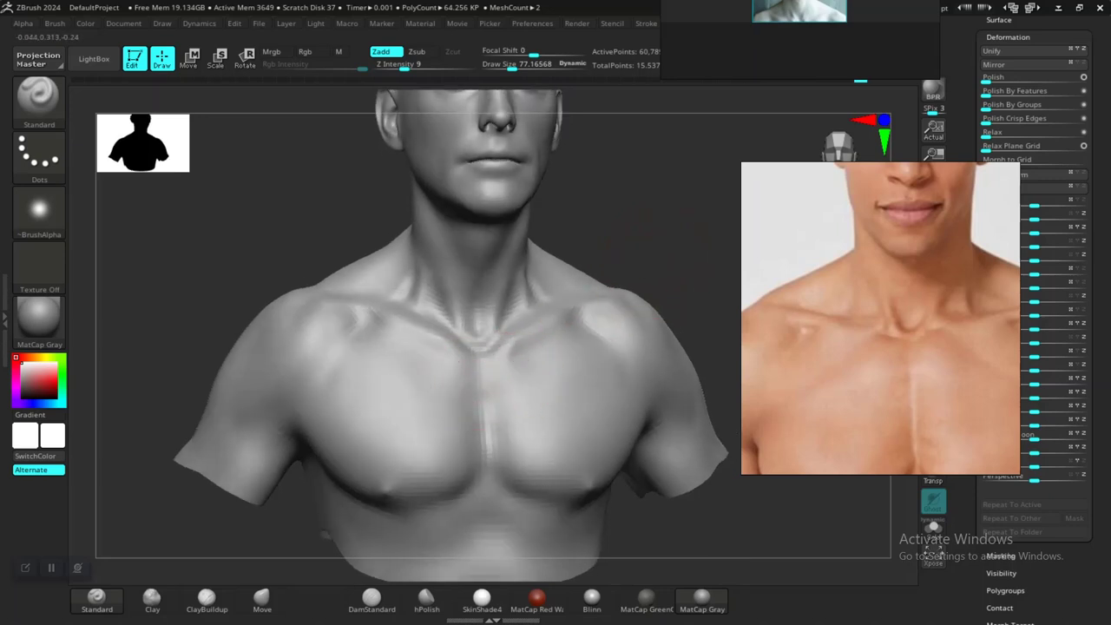
drag(470, 382, 479, 427)
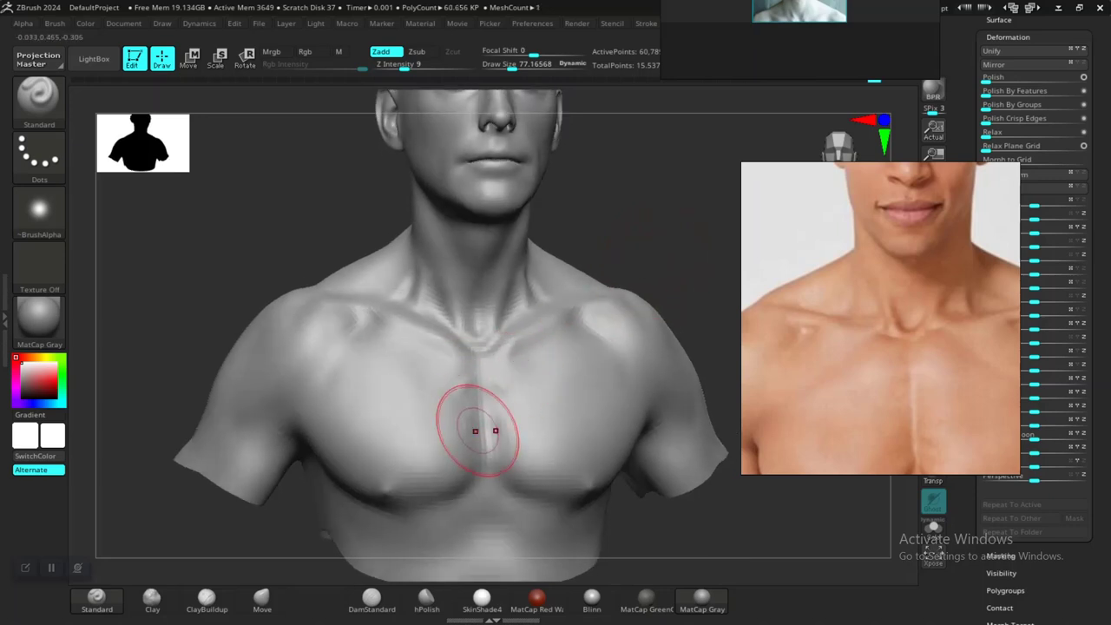
ctrl+click(469, 405)
key(ctrl+z)
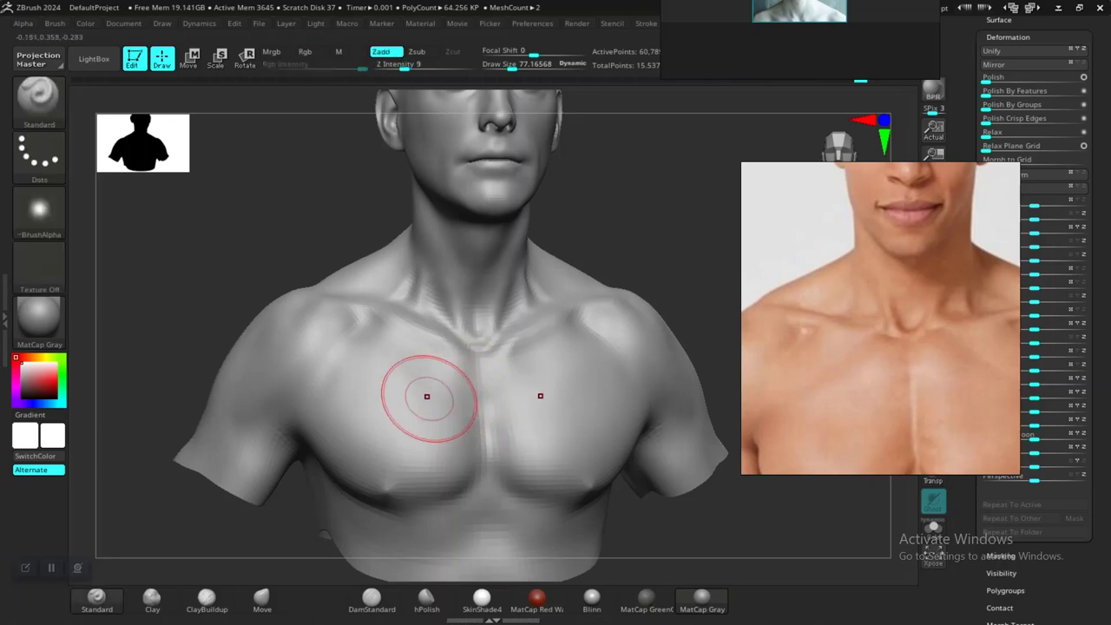
- Switch the bust to a lower subdivision level for reworking the chest forms
mouse_move(465, 359)
right_down()
mouse_move(507, 357)
mouse_move(516, 315)
right_up()
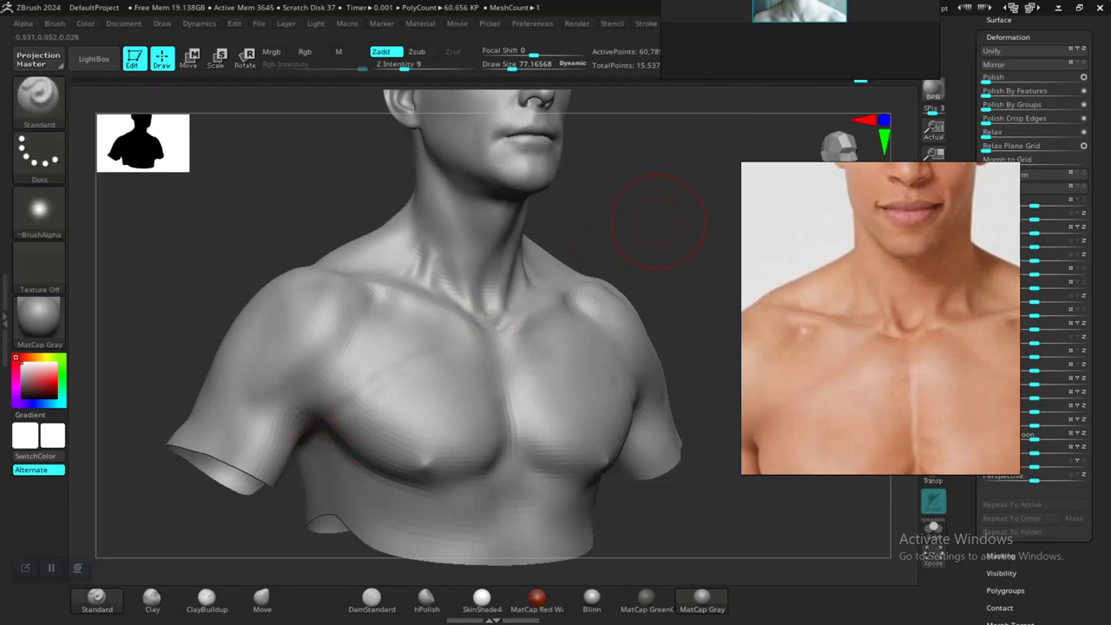
shift+drag(640, 211, 622, 234)
key(shift+d)
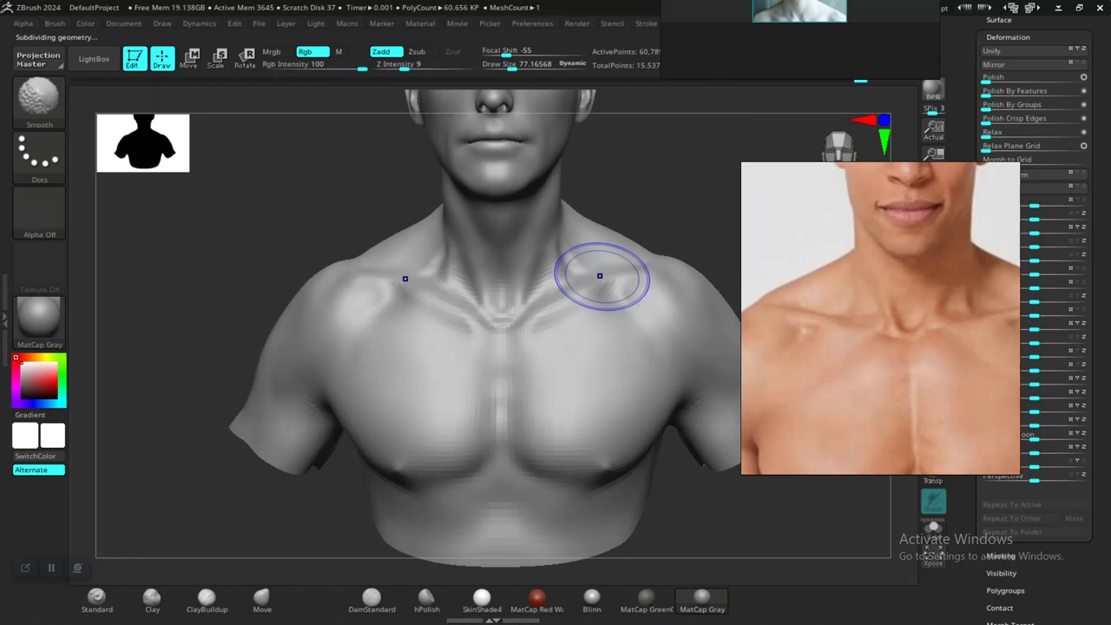
key(shift+d)
mouse_move(702, 142)
alt+mouse_down()
mouse_move(663, 192)
mouse_move(677, 177)
alt+mouse_up()
- Carve a diagonal crease across the pectoral with DamStandard at Draw Size about 77 and Z Intensity 17, and smooth it
click(372, 599)
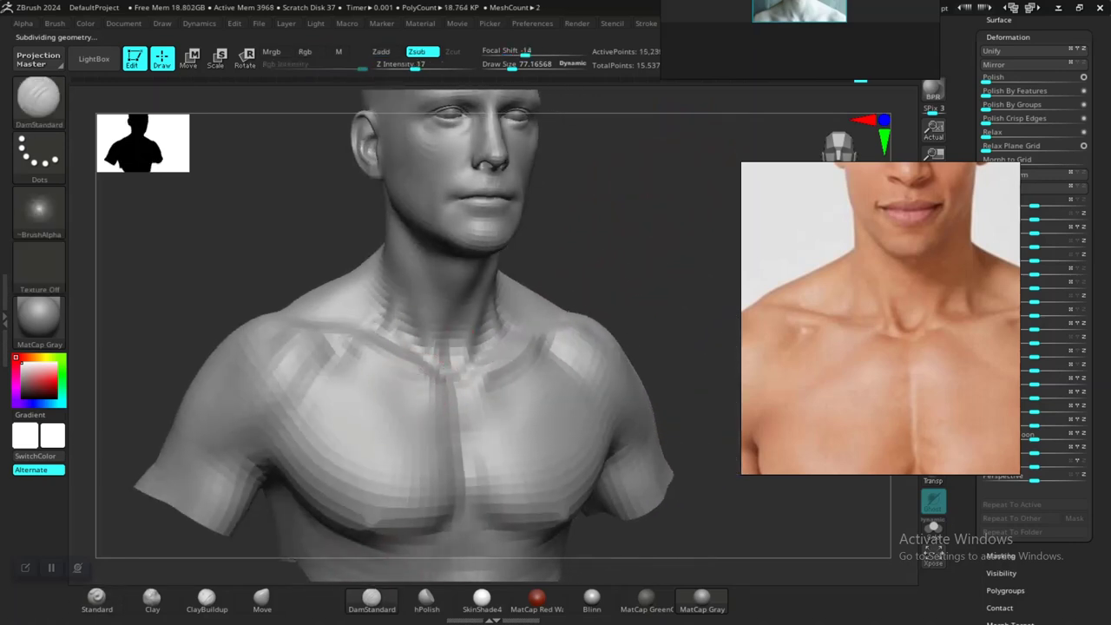
mouse_move(644, 253)
mouse_down()
mouse_move(626, 248)
mouse_move(616, 223)
mouse_move(667, 243)
mouse_move(613, 259)
mouse_up()
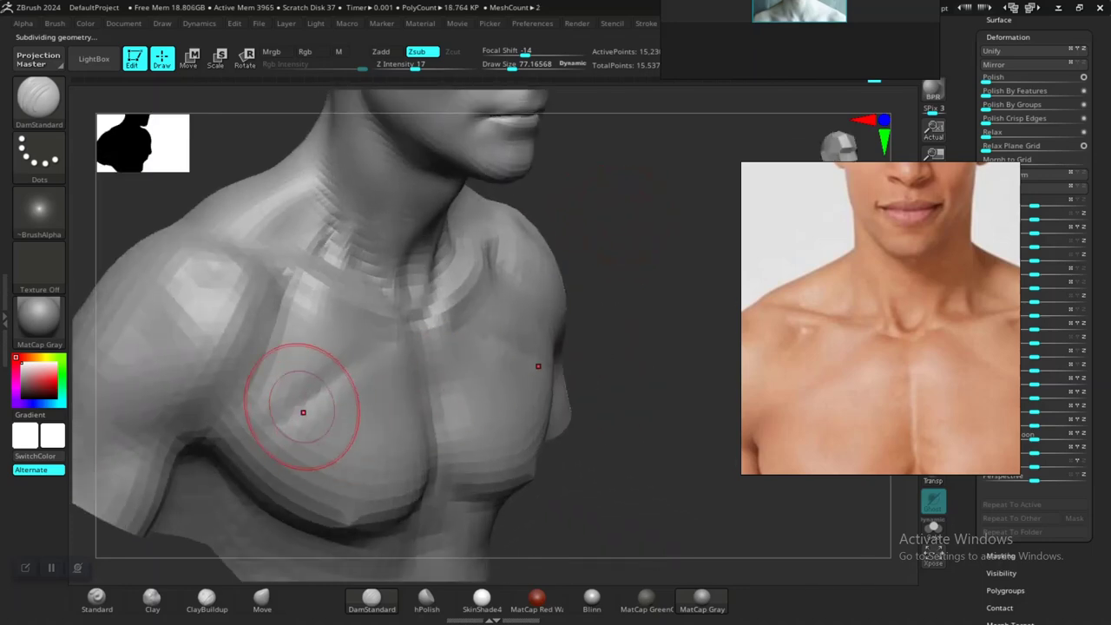
mouse_move(303, 410)
mouse_down()
mouse_move(294, 423)
mouse_move(306, 415)
mouse_up()
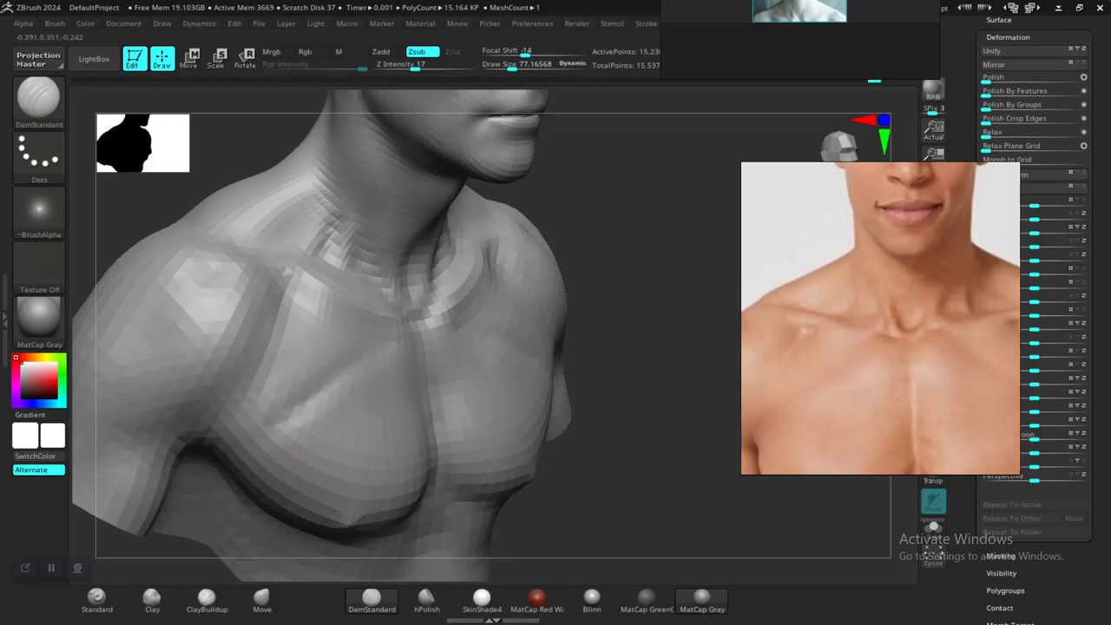
drag(620, 250, 597, 252)
key(shift)
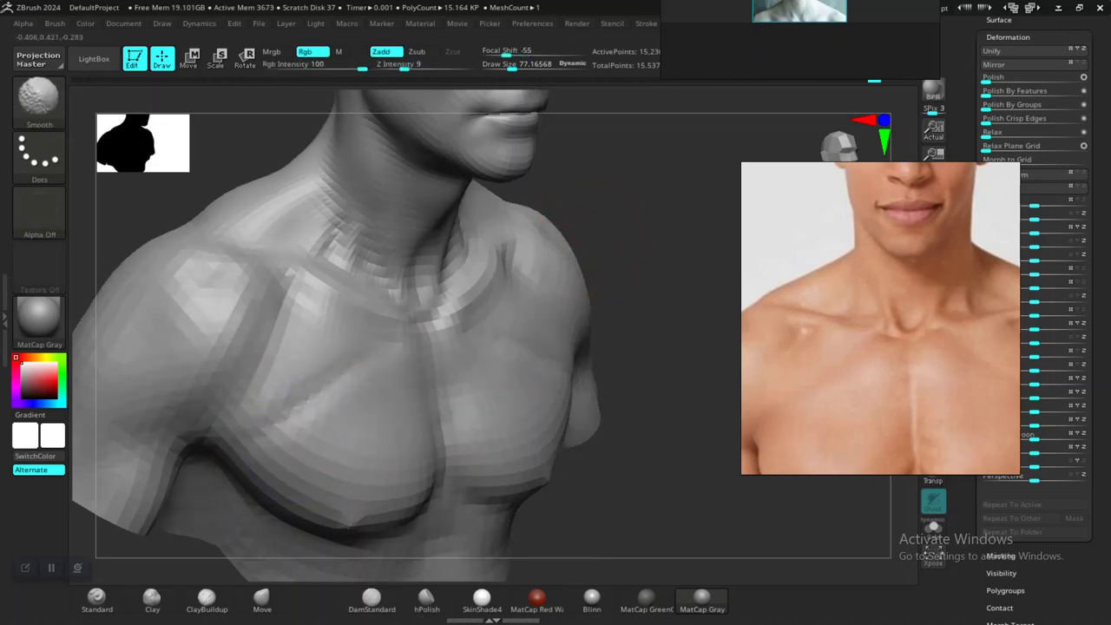
shift+drag(273, 419, 350, 378)
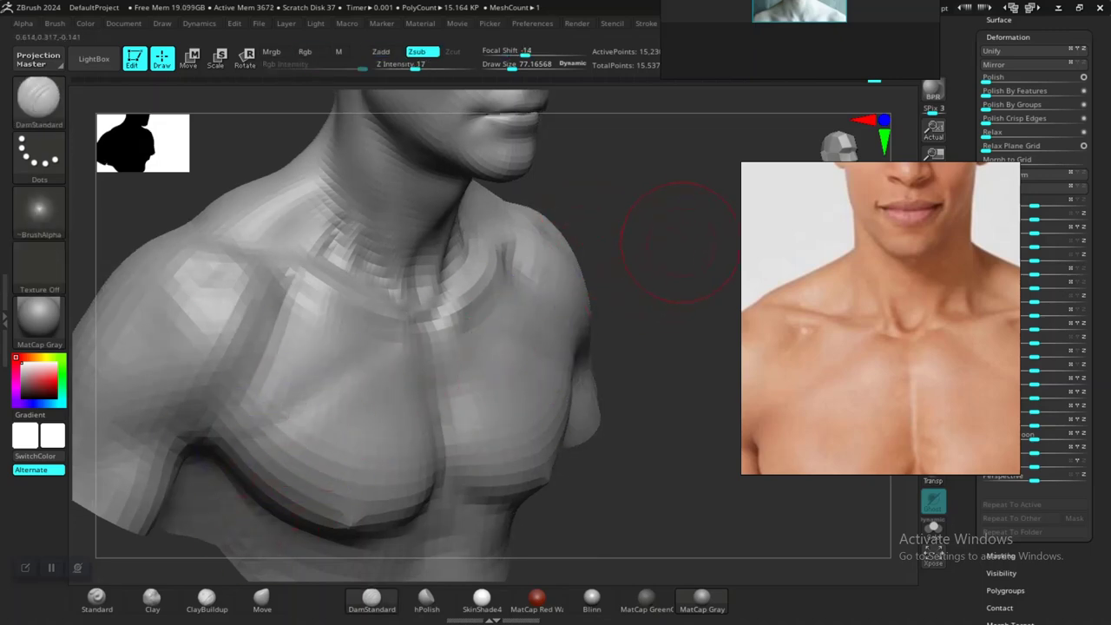
- Build up the inner pectorals beside the sternum with the Clay brush at Draw Size about 77 and Z Intensity 26
drag(681, 242, 625, 262)
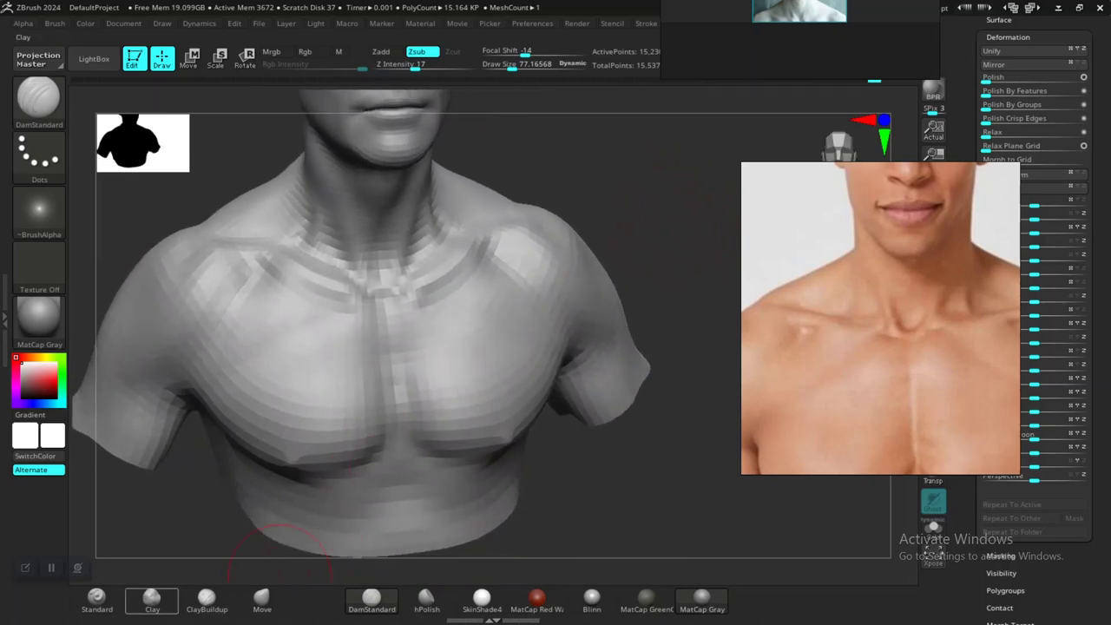
click(151, 600)
drag(565, 510, 573, 490)
drag(350, 426, 366, 455)
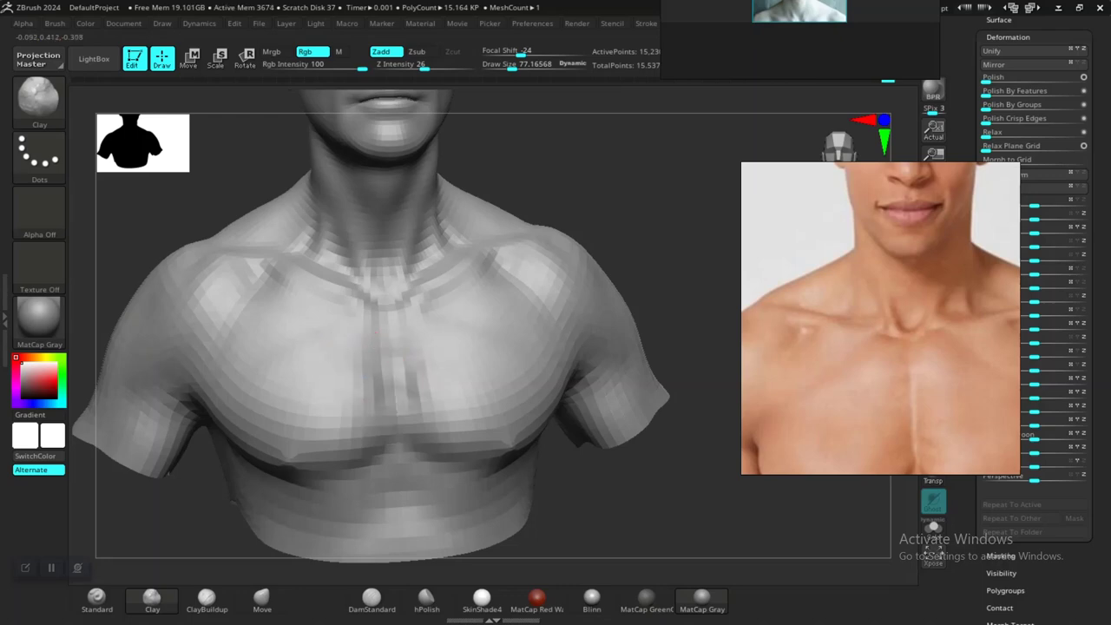
key(ctrl+z)
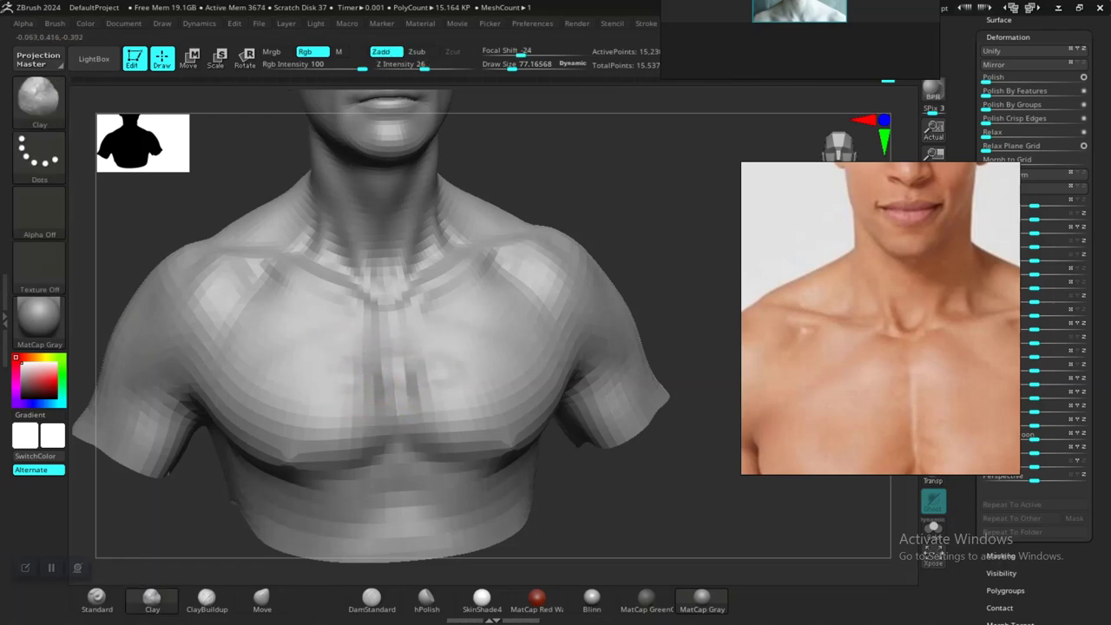
drag(348, 370, 325, 404)
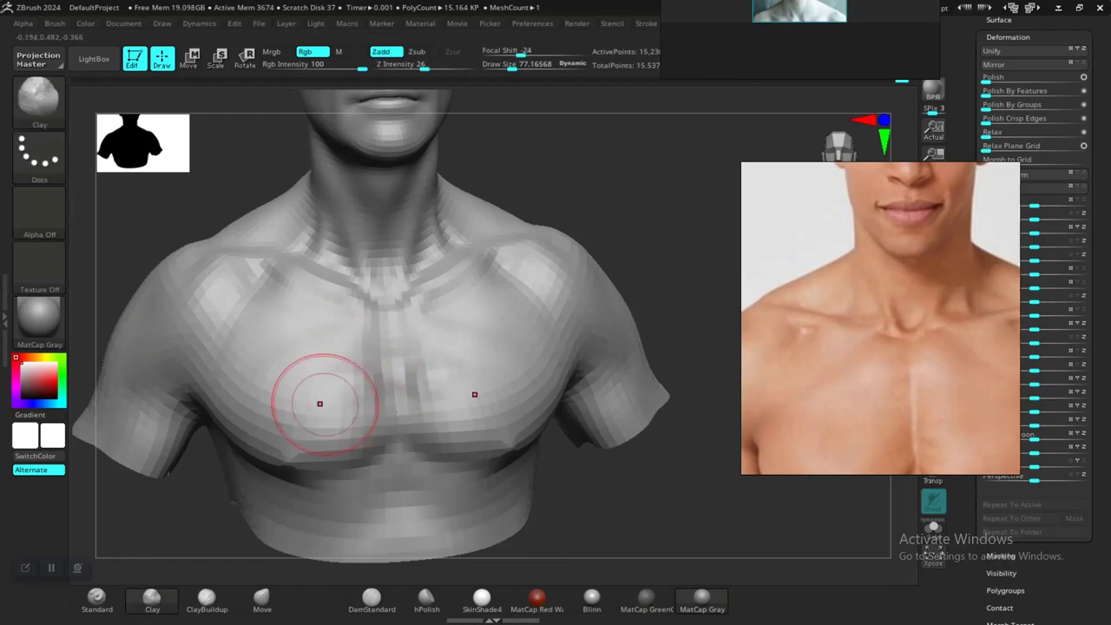
drag(301, 347, 288, 391)
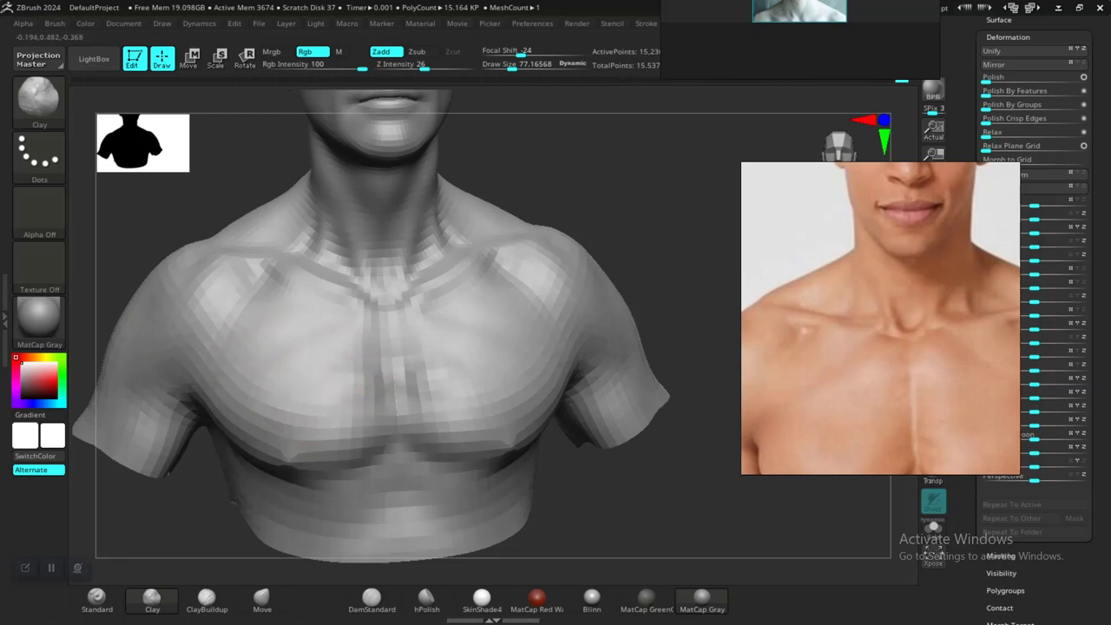
- Smooth the inner edge of the pectoral where it meets the sternum
mouse_move(513, 307)
right_down()
mouse_move(572, 307)
mouse_move(590, 326)
mouse_move(548, 305)
right_up()
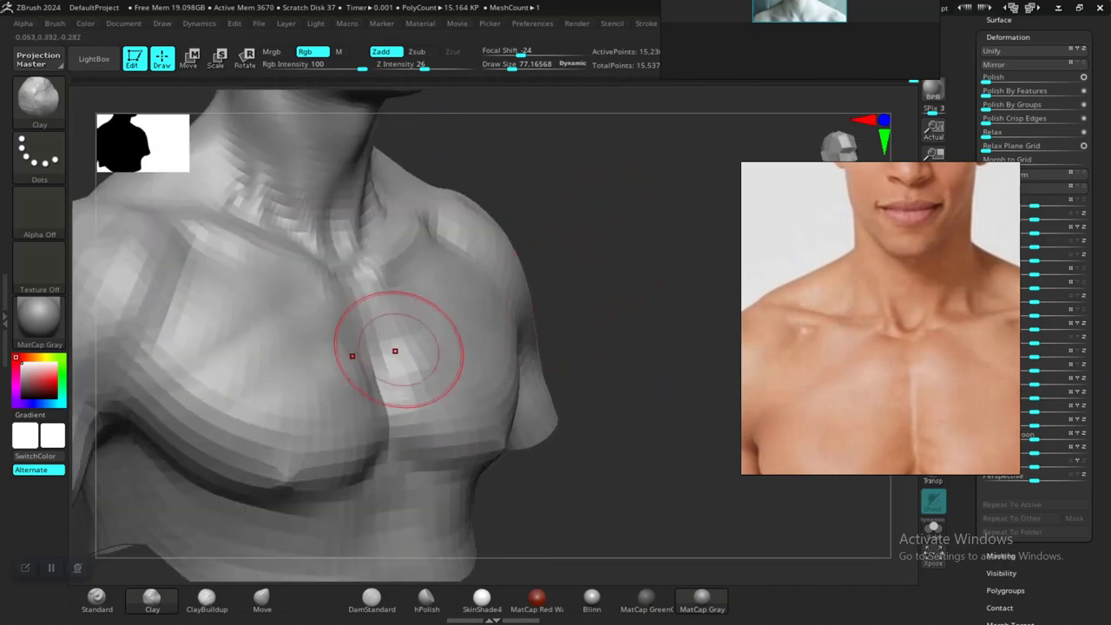
shift+drag(397, 351, 409, 365)
right_drag(606, 248, 533, 306)
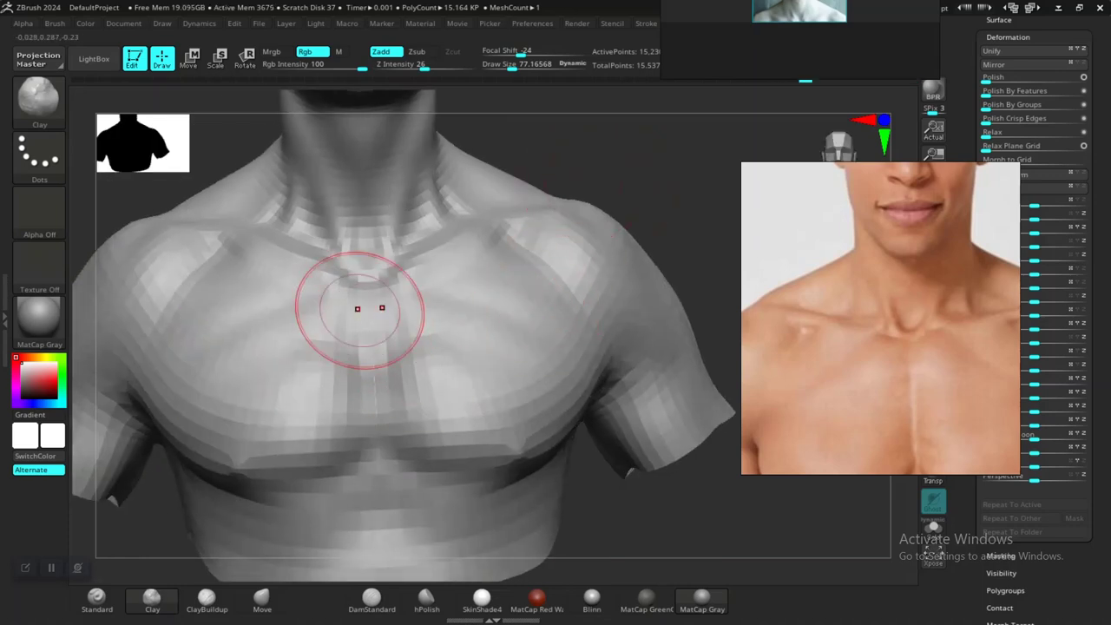
- Build up the upper sternum below the pit of the neck with the Clay brush, then smooth the pectoral
drag(358, 331, 356, 305)
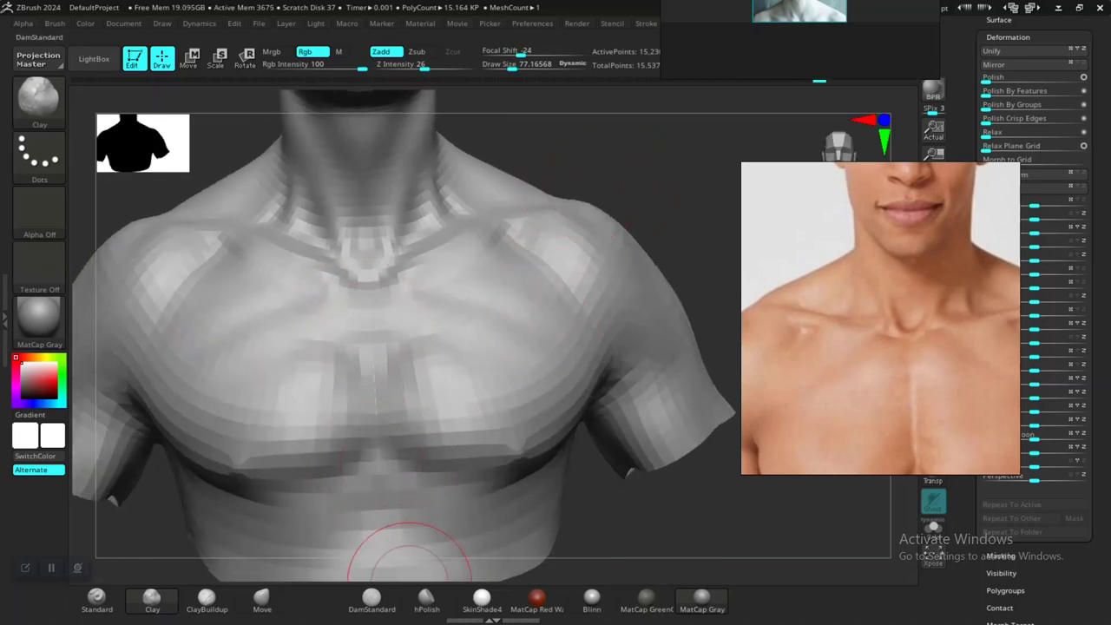
click(371, 597)
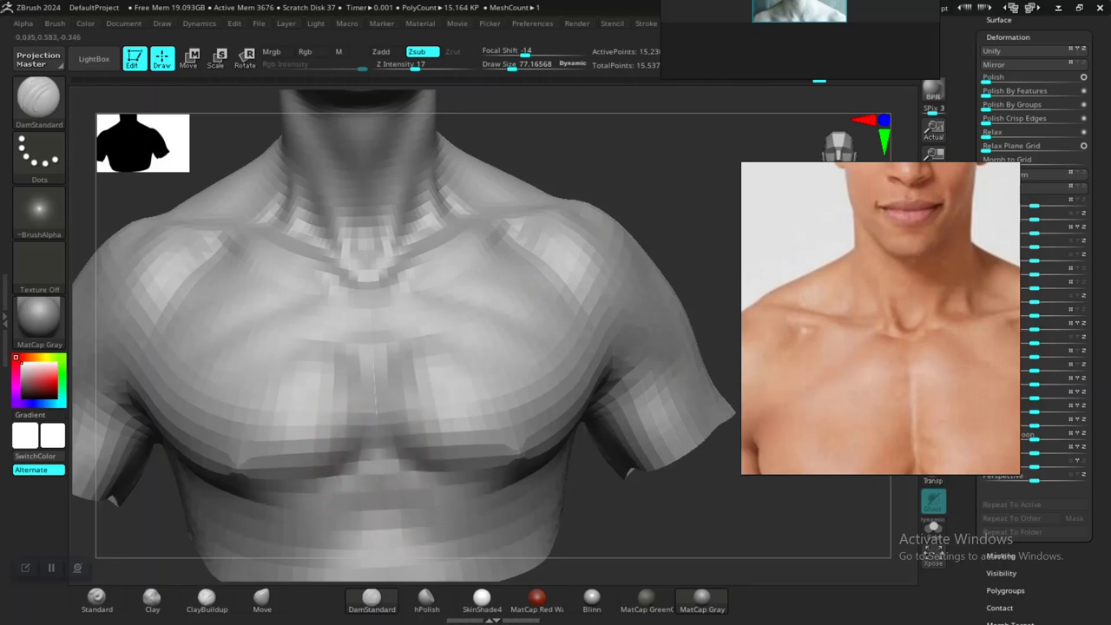
alt+drag(637, 211, 638, 252)
mouse_move(557, 278)
mouse_down()
mouse_move(395, 280)
mouse_move(469, 280)
mouse_move(406, 271)
mouse_move(584, 236)
mouse_move(592, 328)
mouse_move(660, 343)
mouse_move(599, 298)
mouse_move(627, 309)
mouse_move(608, 303)
mouse_move(632, 297)
mouse_move(609, 344)
mouse_up()
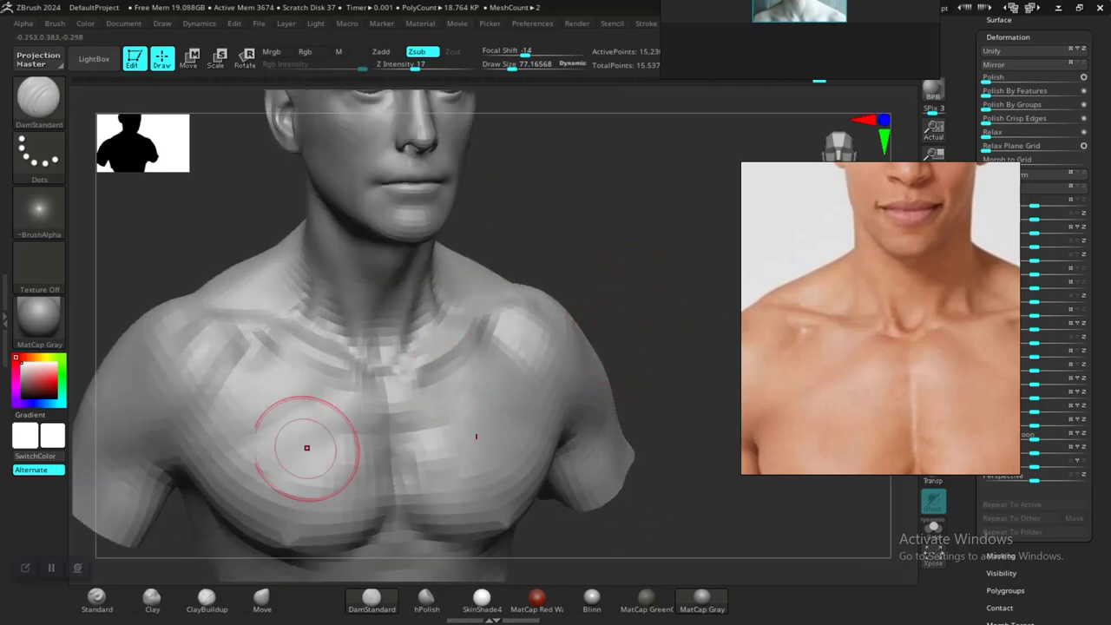
shift+drag(306, 448, 269, 437)
- Examine the overall shape of the bust's shoulders, back and chest from several angles
mouse_move(555, 301)
alt+mouse_down()
mouse_move(538, 234)
mouse_move(507, 238)
alt+mouse_up()
alt+drag(595, 286, 607, 228)
drag(608, 227, 418, 240)
alt+drag(504, 335, 551, 229)
alt+drag(578, 268, 583, 314)
drag(580, 287, 618, 236)
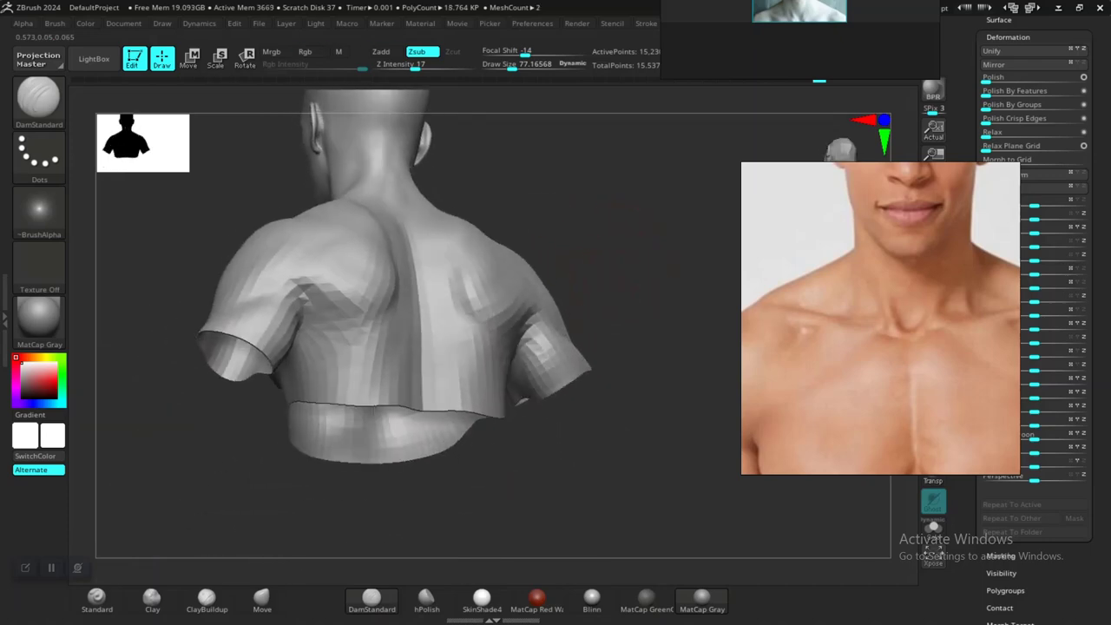
drag(538, 252, 587, 258)
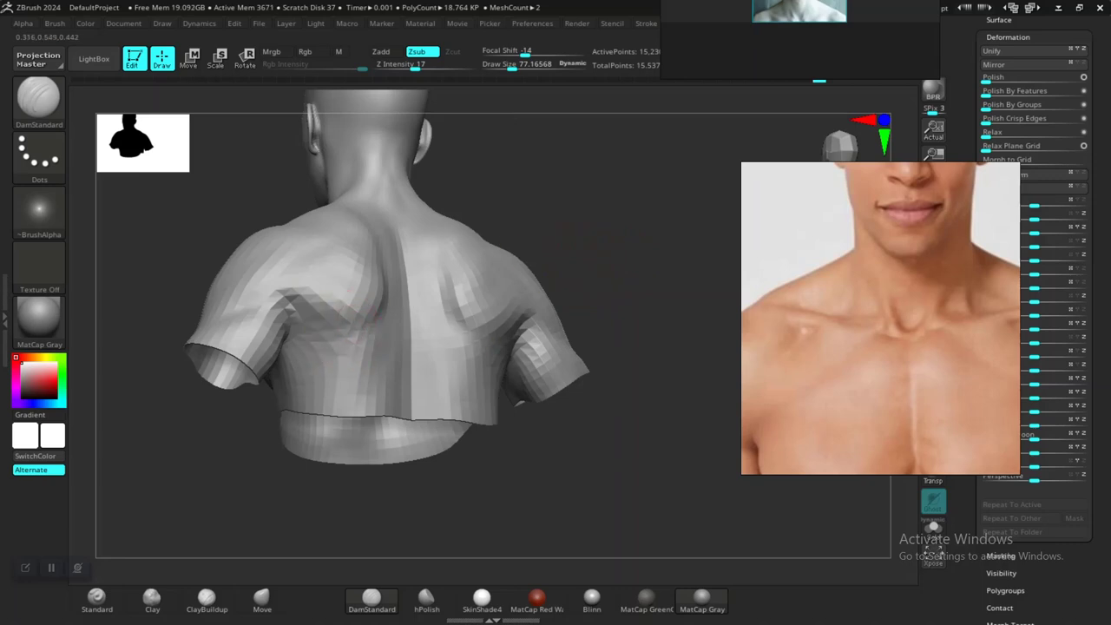
mouse_move(451, 196)
mouse_down()
mouse_move(617, 280)
mouse_move(580, 228)
mouse_move(644, 300)
mouse_move(675, 378)
mouse_move(677, 355)
mouse_move(668, 408)
mouse_move(675, 347)
mouse_move(649, 298)
mouse_up()
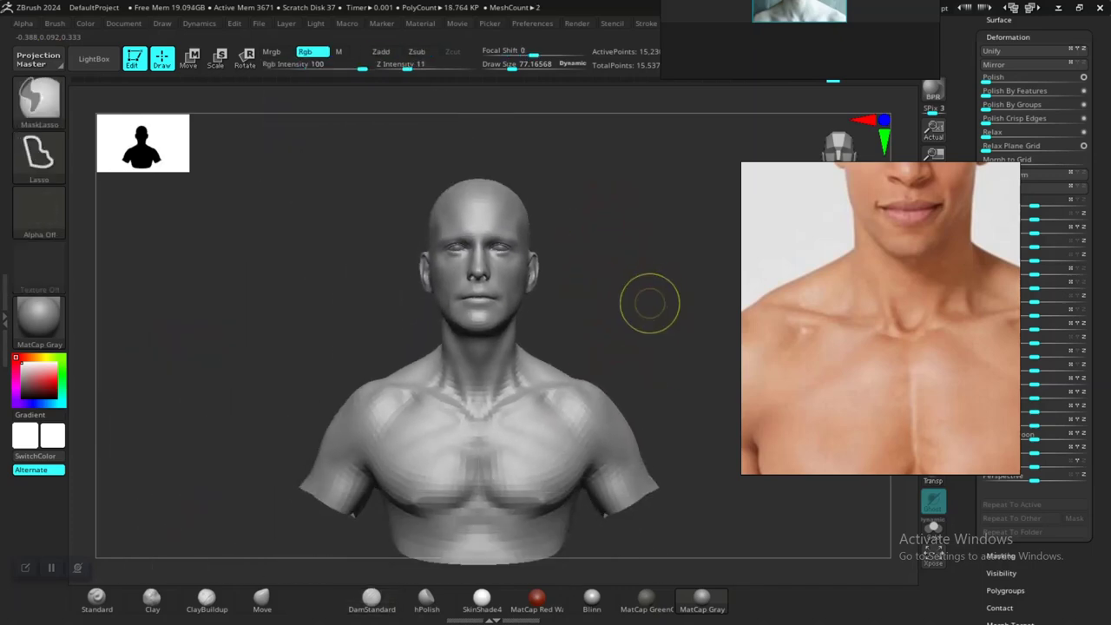
- Save the project as ALBINO MALE 01 in the ALBINO MALE 01 folder inside D:\ALBINO MALE CHARACTER
key(ctrl+s)
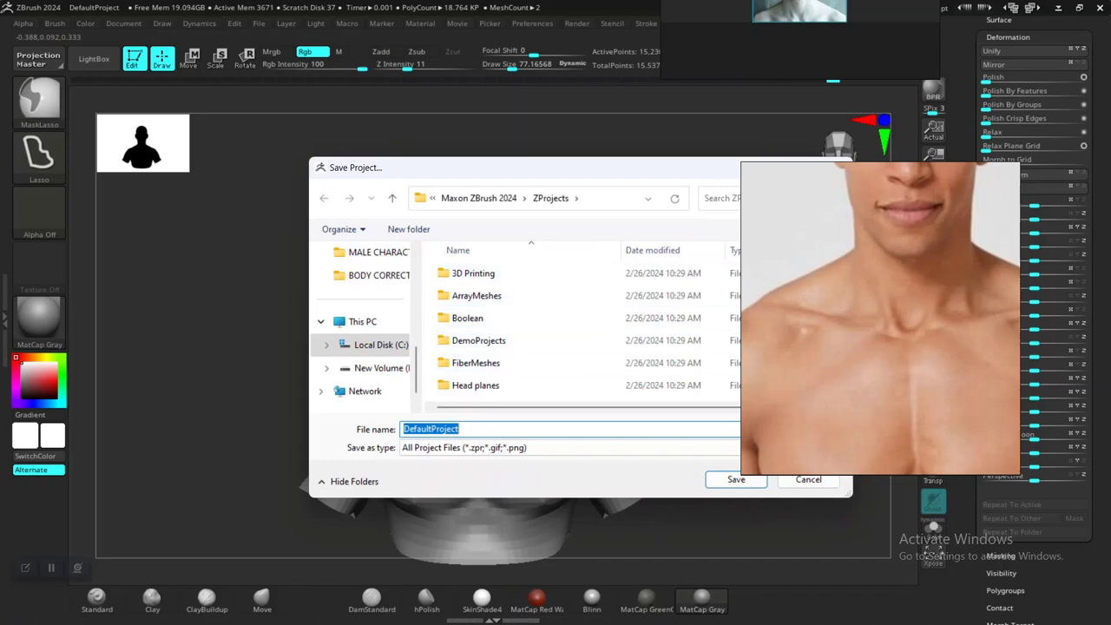
scroll(364, 326, up, 1)
scroll(365, 325, up, 4)
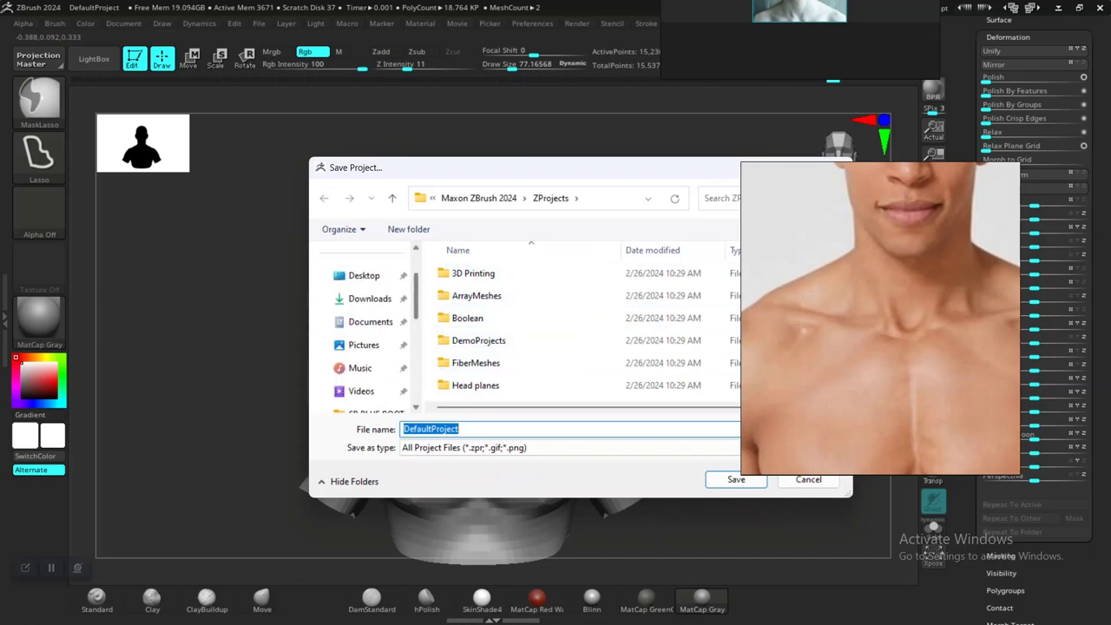
scroll(364, 325, down, 5)
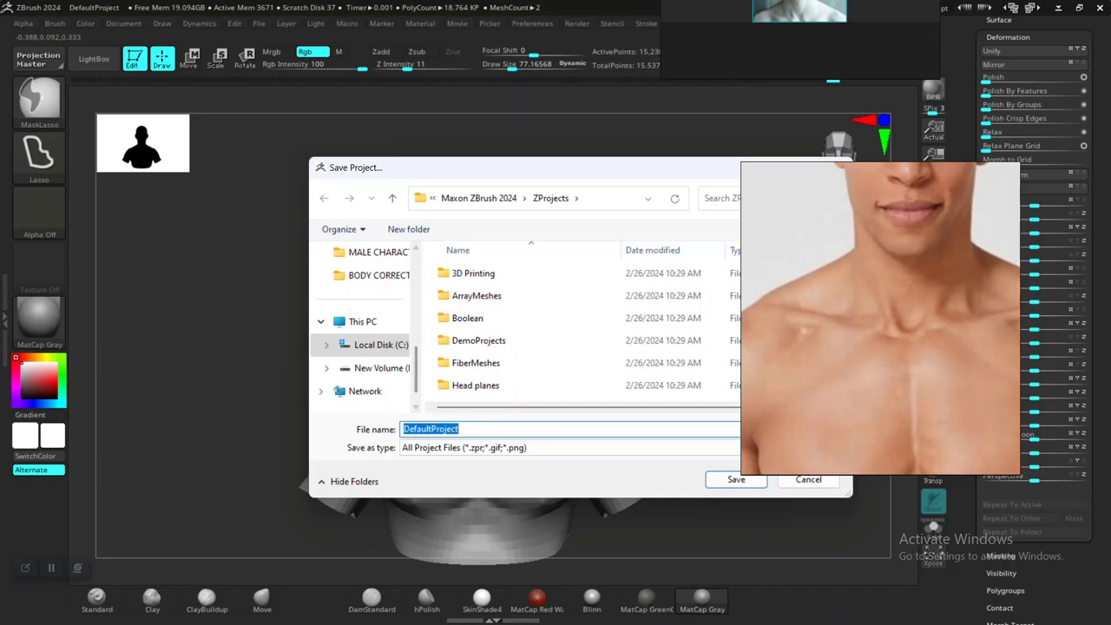
click(609, 198)
text(D:\ALBINO MALE CHARACTER\ALBINO MALE 01\ZIMPORT)
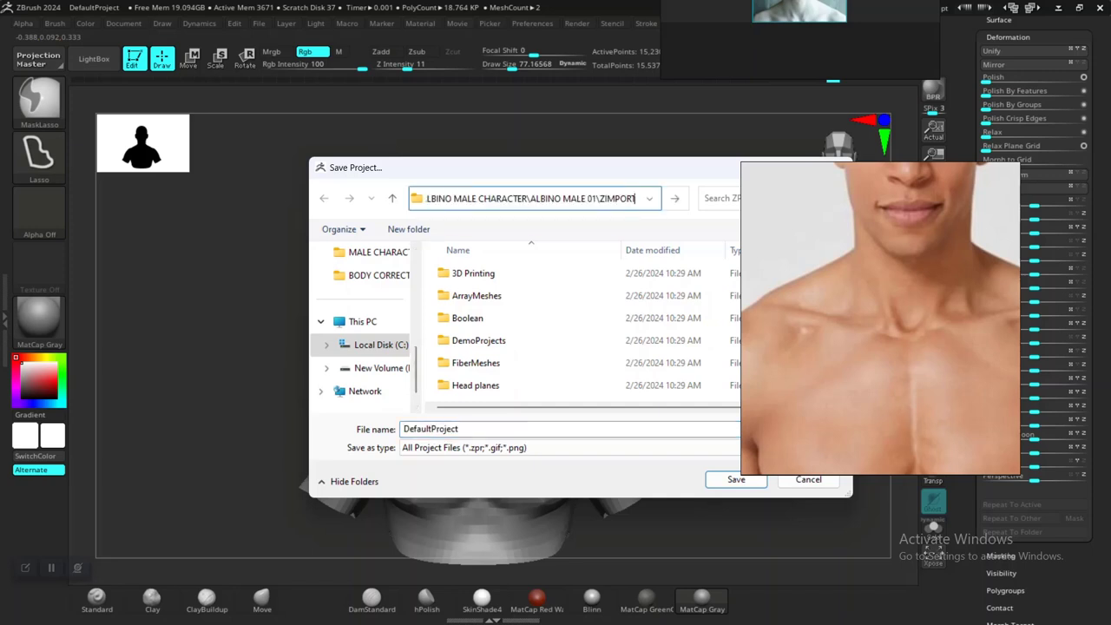
key(Return)
click(474, 198)
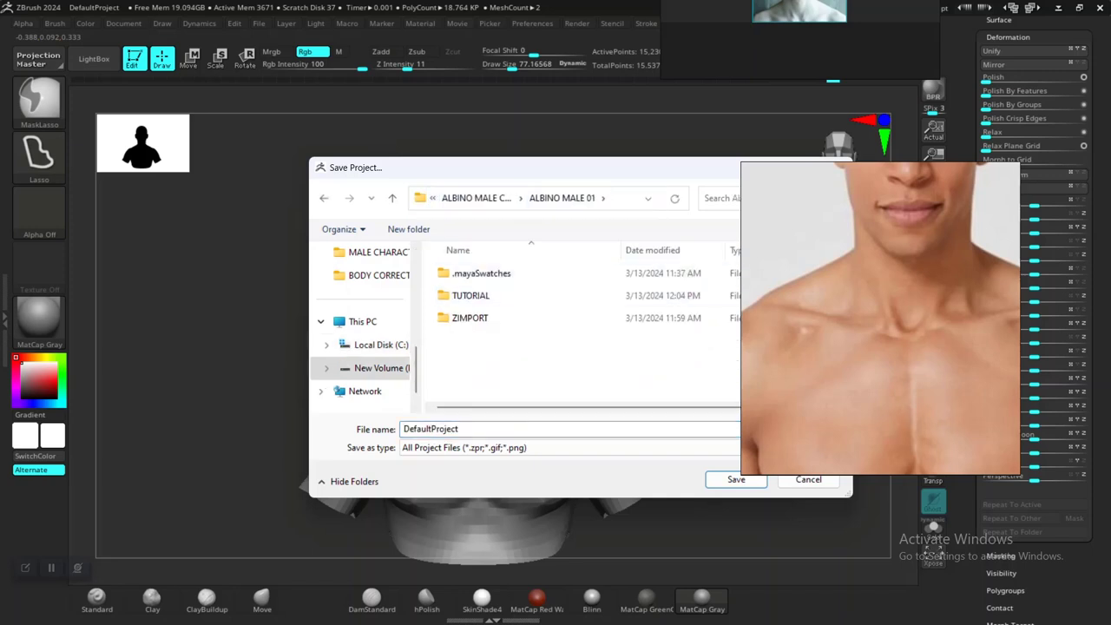
text(ALBINO MALE 01)
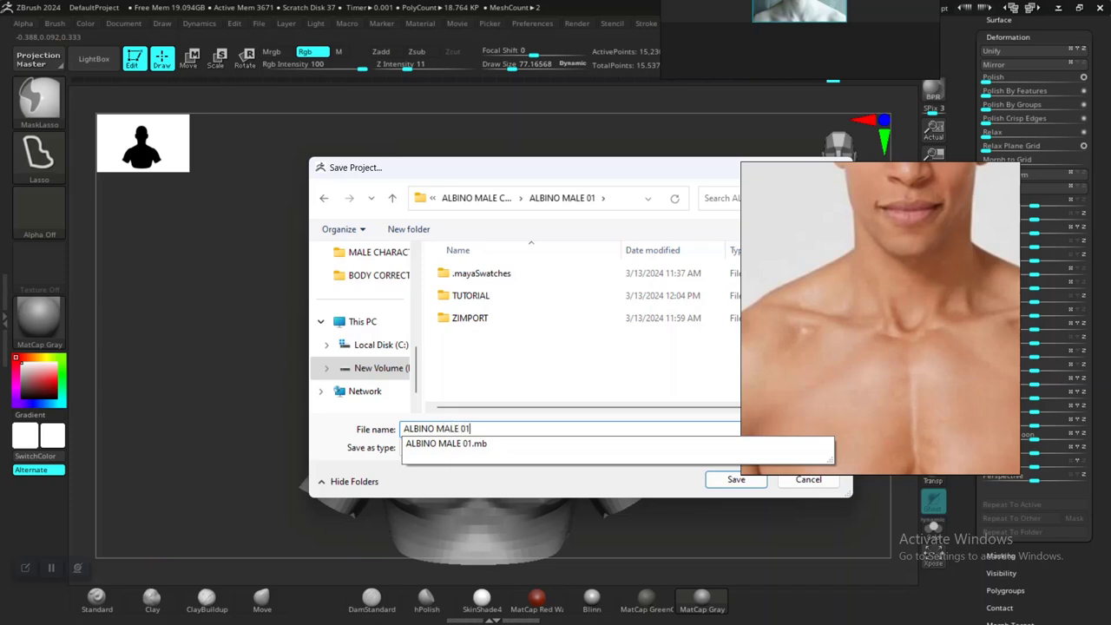
key(Return)
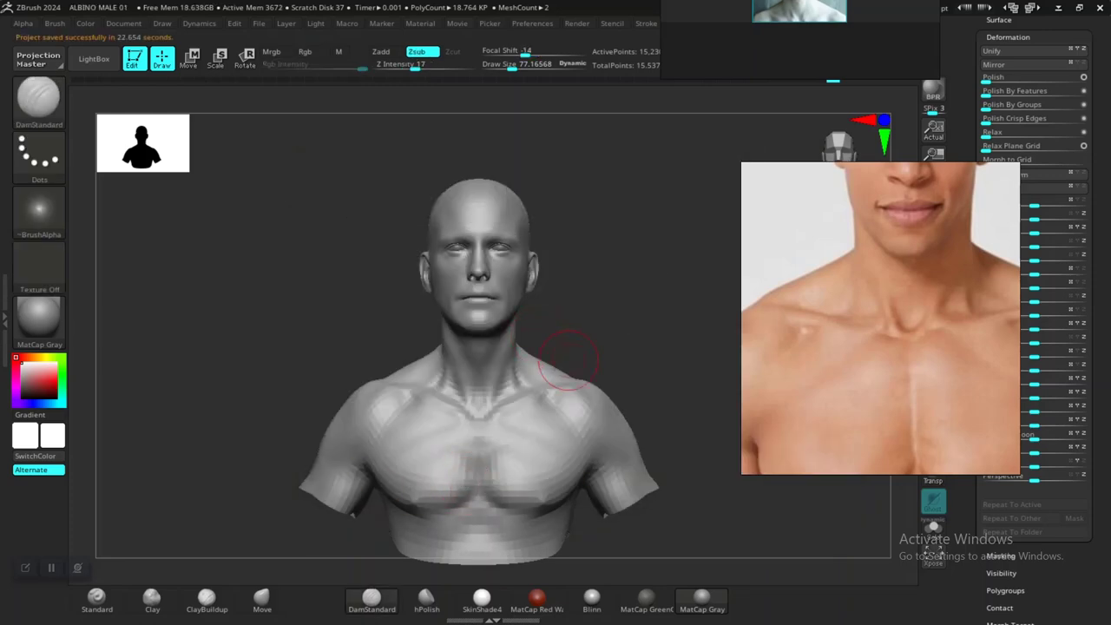
- Switch the torso to a higher subdivision level
mouse_move(644, 285)
alt+mouse_down()
mouse_move(657, 322)
mouse_move(654, 225)
mouse_move(724, 195)
mouse_move(670, 232)
mouse_move(665, 275)
mouse_move(639, 234)
alt+mouse_up()
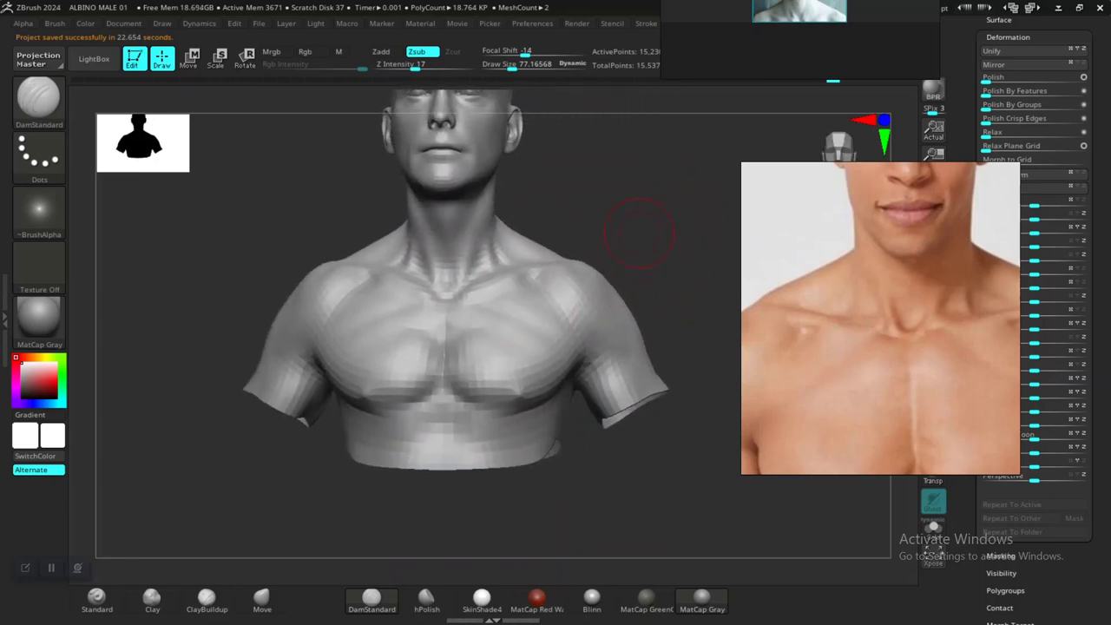
drag(692, 208, 651, 269)
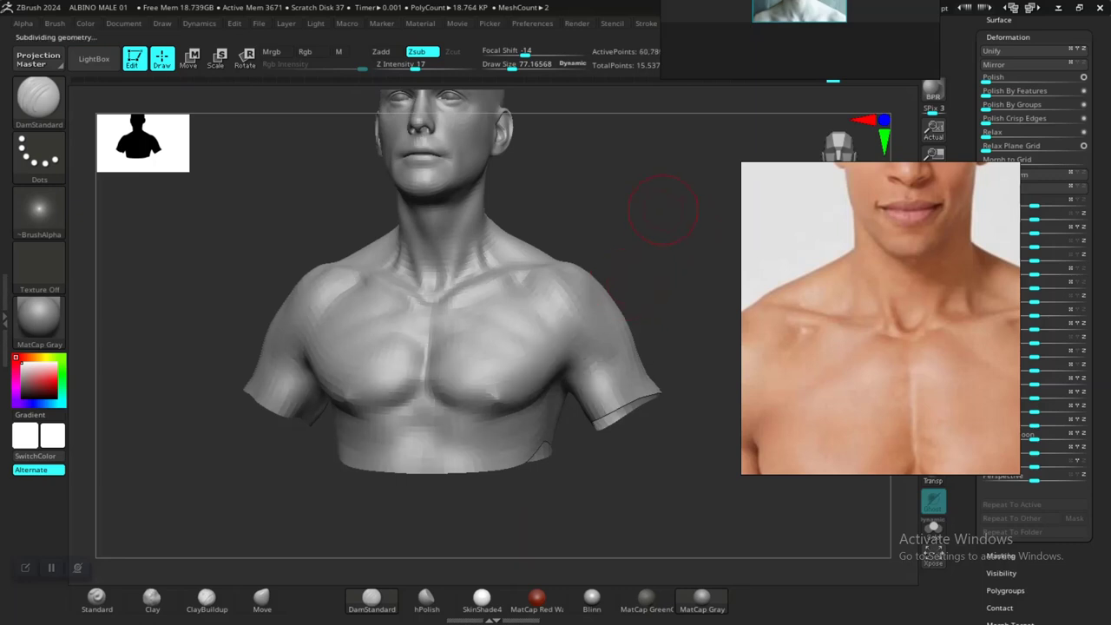
drag(663, 210, 699, 184)
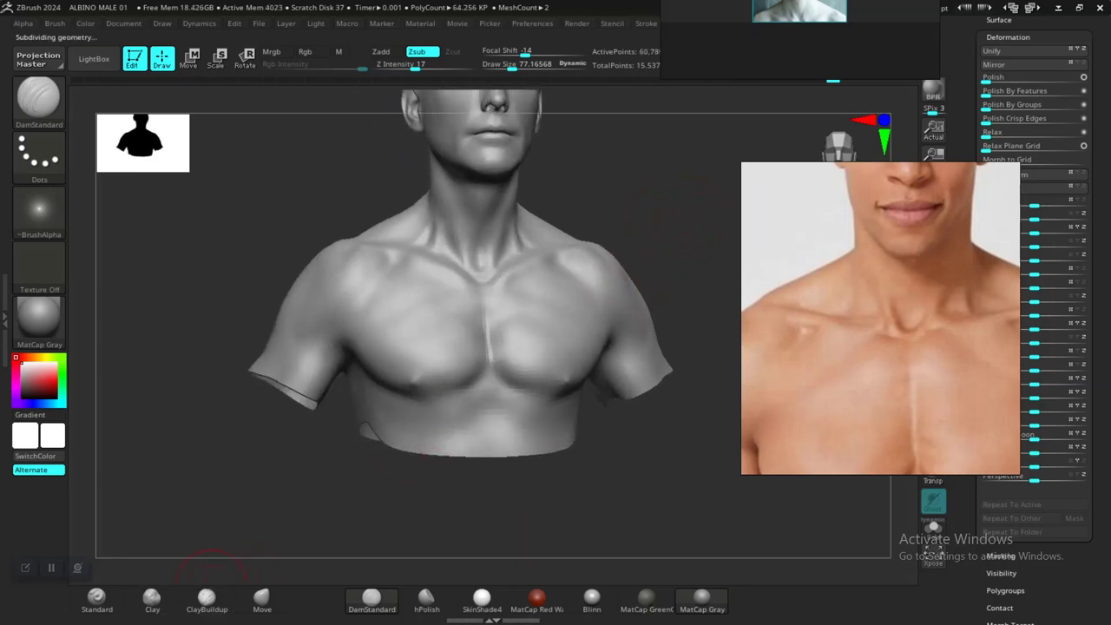
- Build up the lower torso beneath the pectorals with the Clay brush at Draw Size about 77 and Z Intensity 26, and smooth it
click(153, 599)
alt+drag(390, 568, 415, 508)
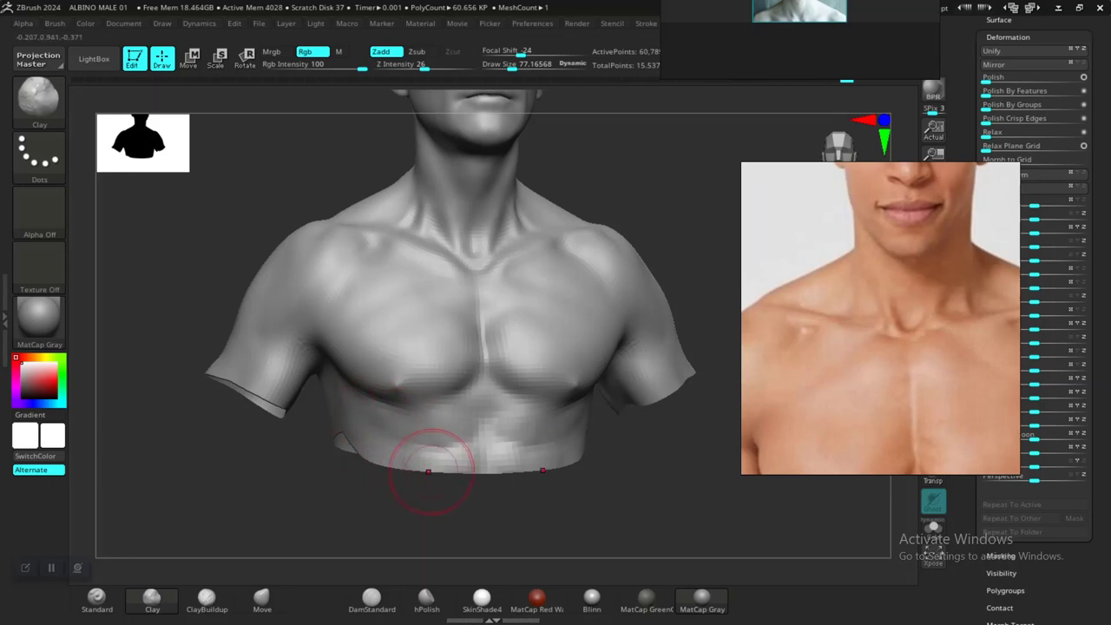
mouse_move(394, 482)
mouse_down()
mouse_move(434, 491)
mouse_move(370, 519)
mouse_up()
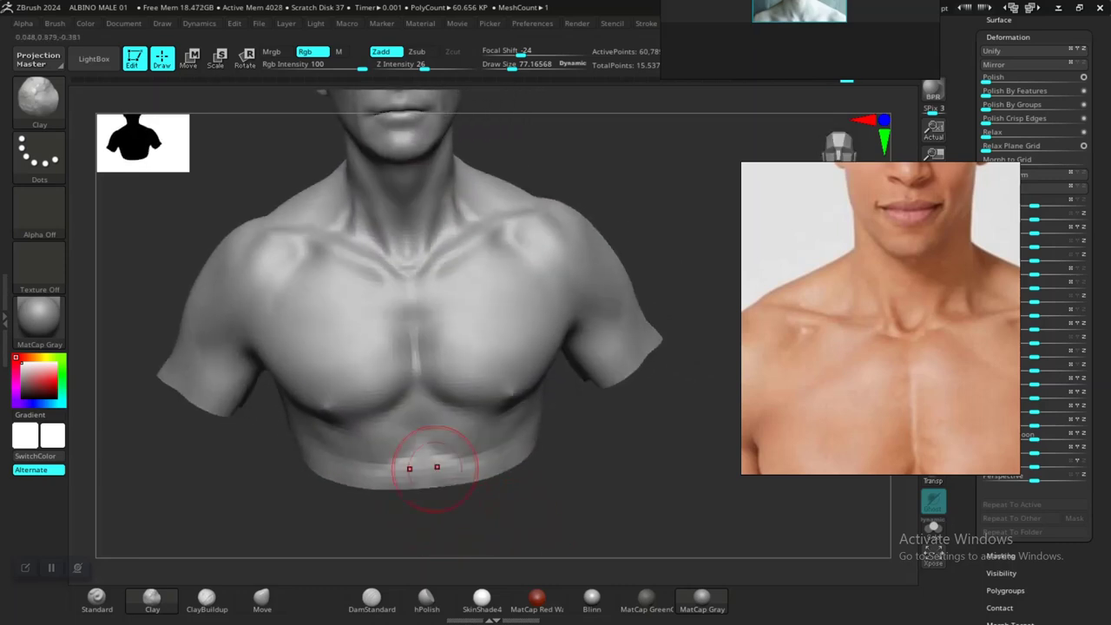
key(shift)
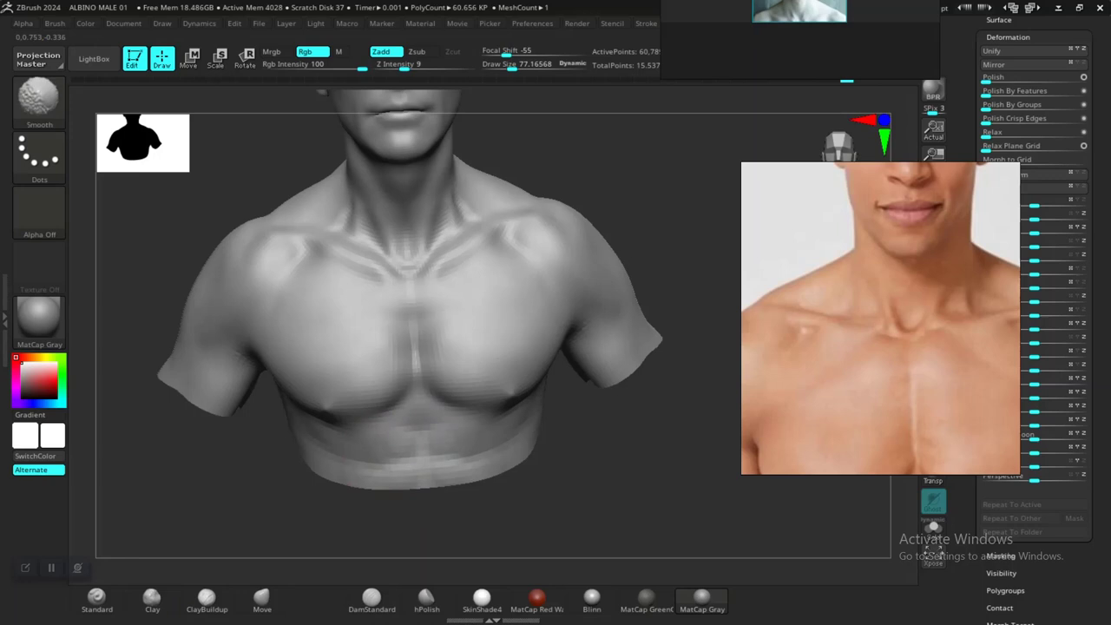
shift+drag(621, 486, 625, 422)
- Soften the inner pectorals beside the sternum by smoothing them
mouse_move(652, 201)
alt+mouse_down()
mouse_move(627, 347)
mouse_move(633, 256)
alt+mouse_up()
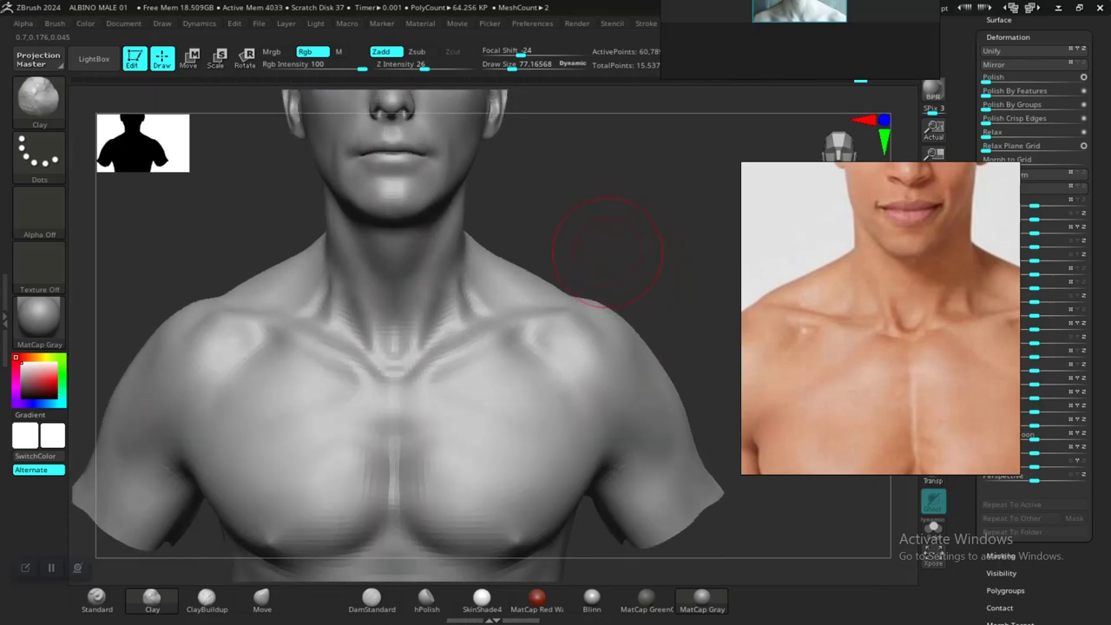
alt+drag(650, 258, 588, 122)
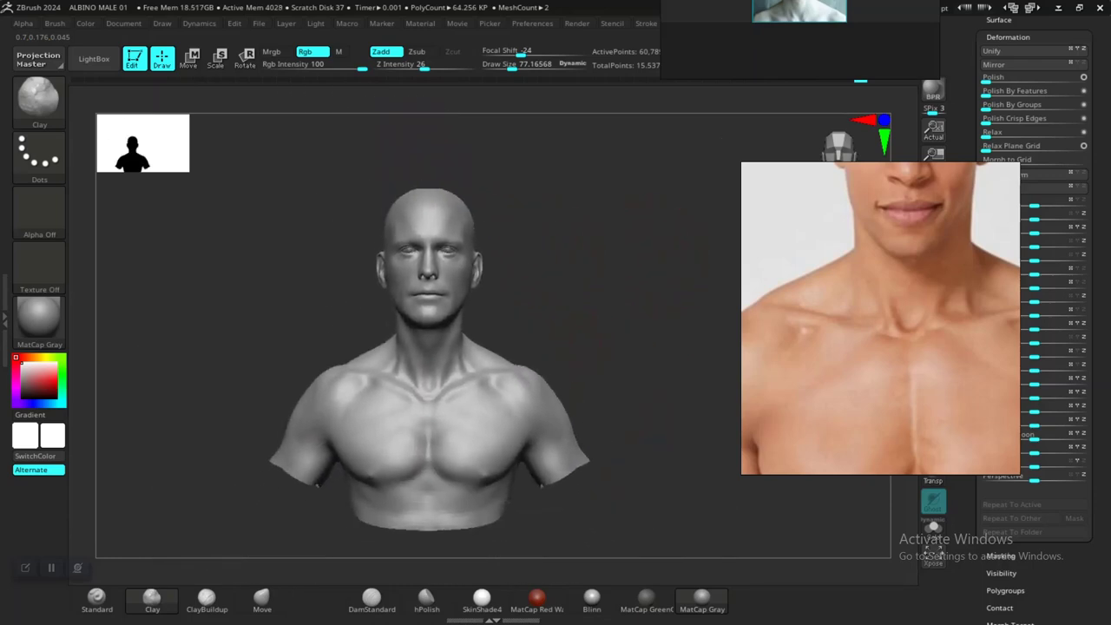
alt+drag(595, 208, 632, 321)
alt+drag(638, 233, 626, 325)
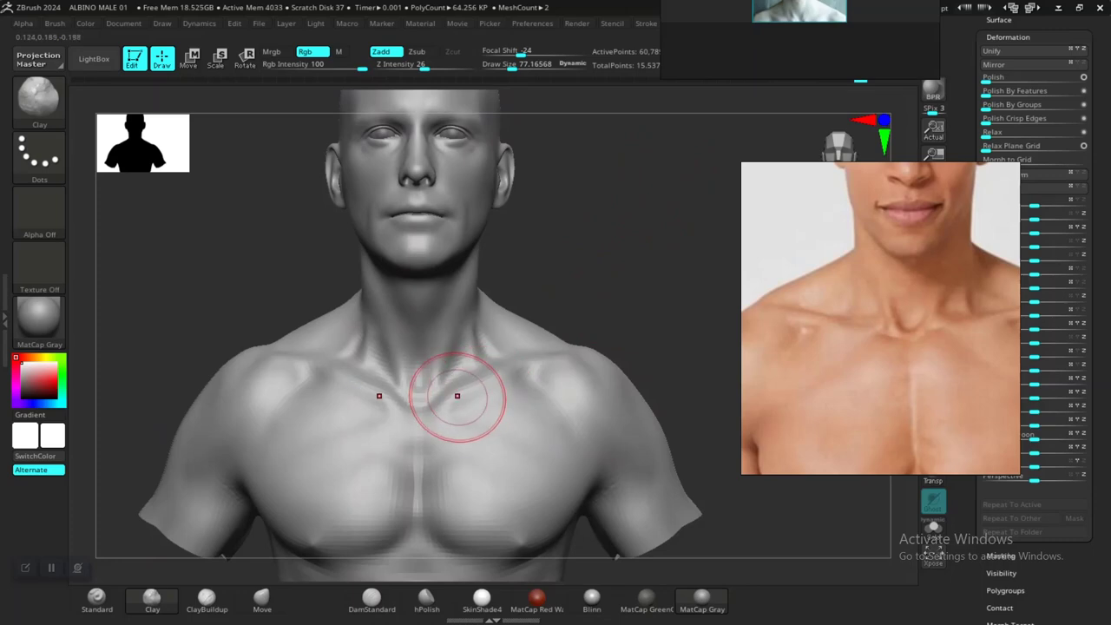
shift+drag(387, 498, 379, 505)
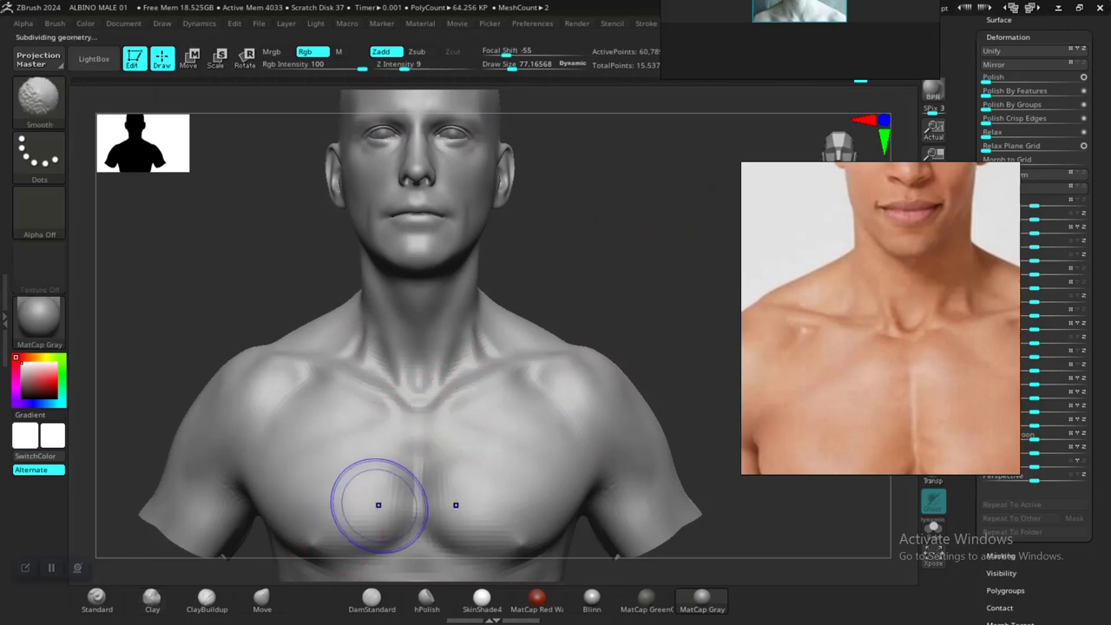
- At a lower subdivision level, reshape the collarbones and neck base with the Move brush at Draw Size about 119 and Z Intensity 51
key(shift+d)
click(264, 598)
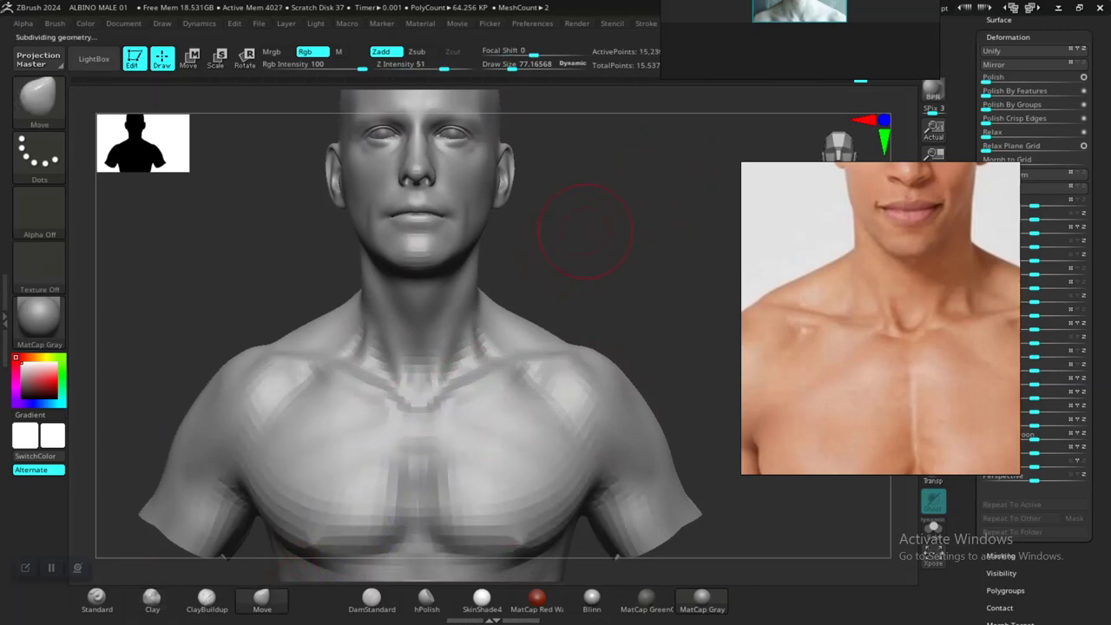
mouse_move(583, 240)
mouse_down()
mouse_move(610, 248)
mouse_move(655, 223)
mouse_move(686, 223)
mouse_up()
drag(618, 262, 666, 297)
key(space)
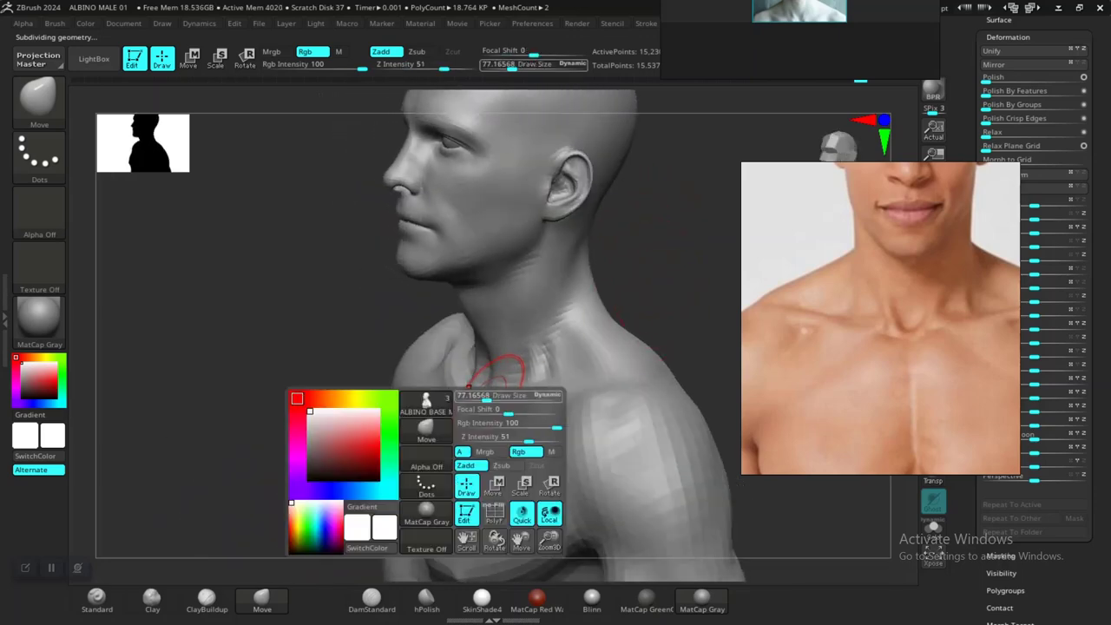
drag(491, 397, 506, 401)
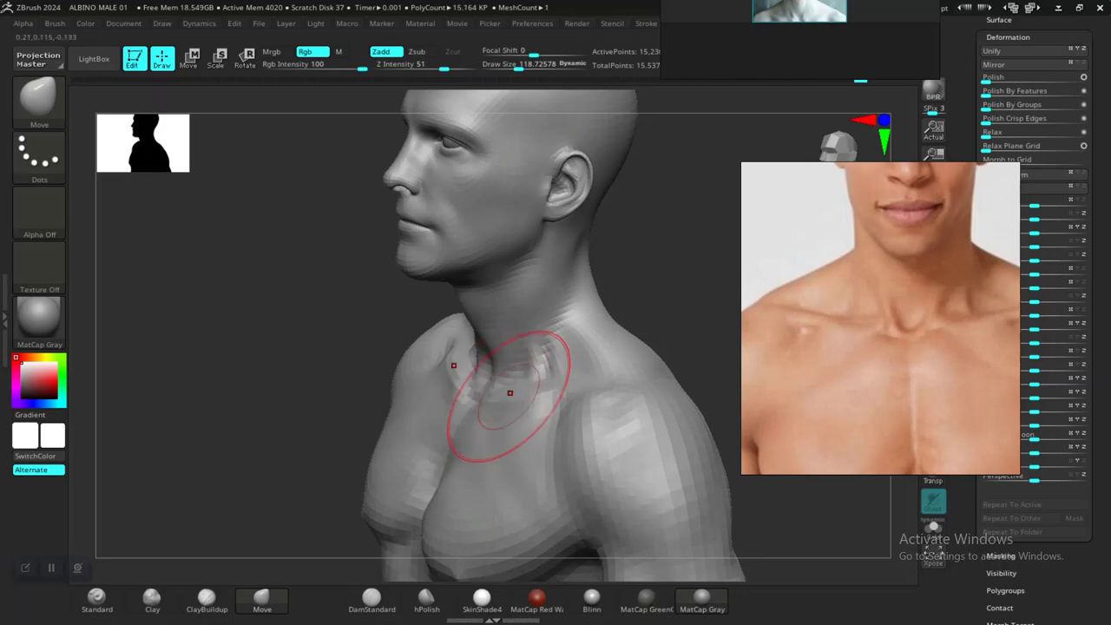
drag(601, 276, 639, 290)
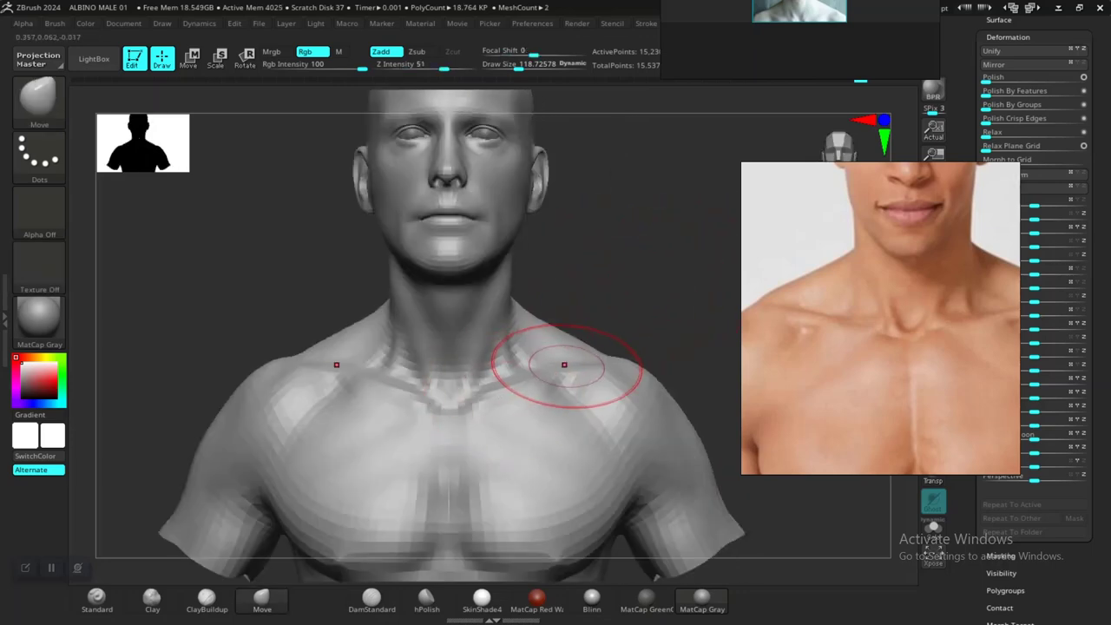
drag(536, 388, 512, 391)
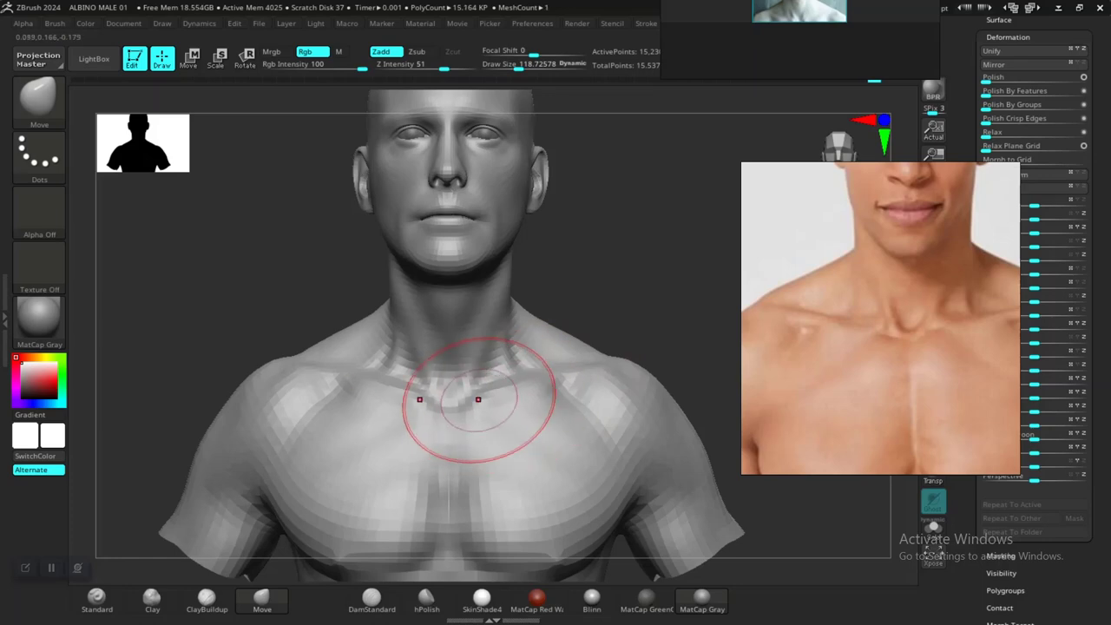
- Return the torso to the higher subdivision level and define the sternum line with DamStandard at Draw Size about 119 and Z Intensity 17
drag(625, 265, 631, 266)
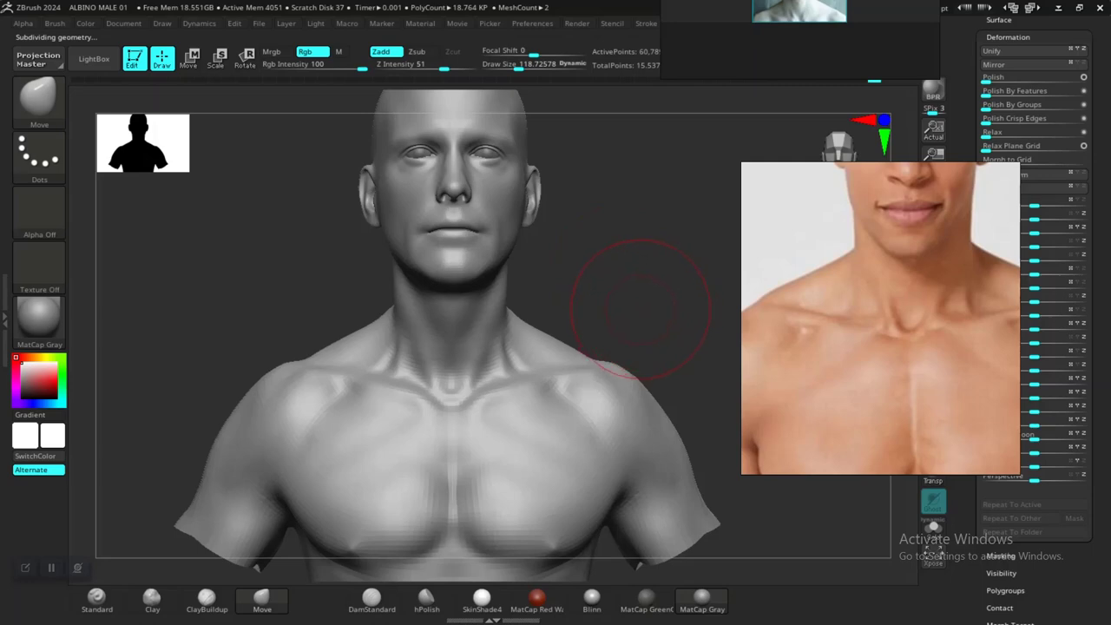
mouse_move(640, 308)
mouse_down()
mouse_move(669, 278)
mouse_move(662, 264)
mouse_up()
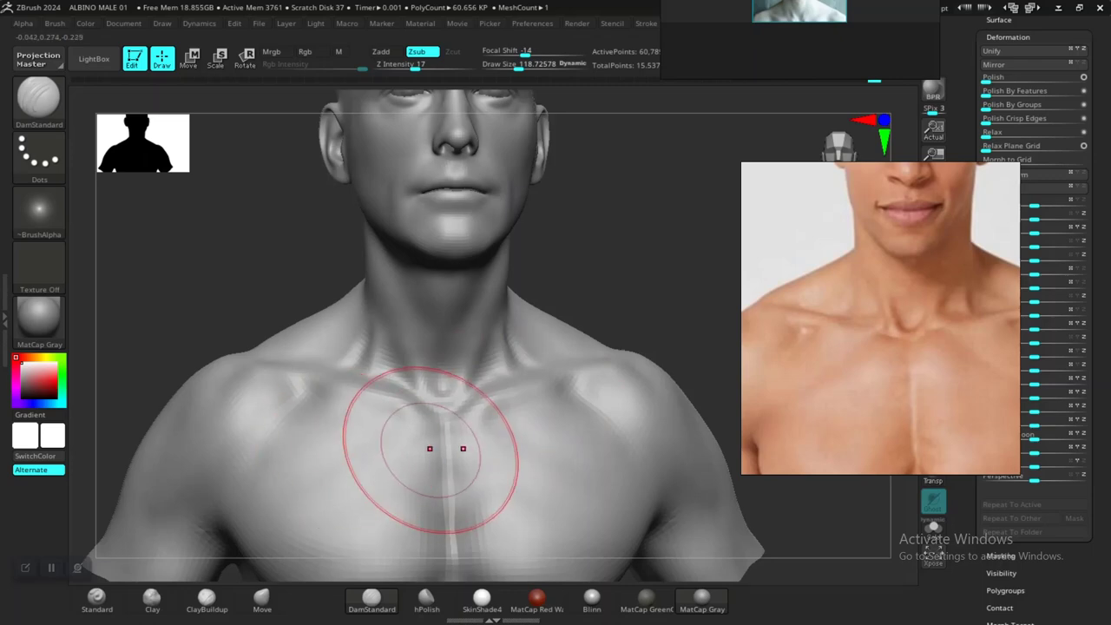
drag(429, 491, 432, 508)
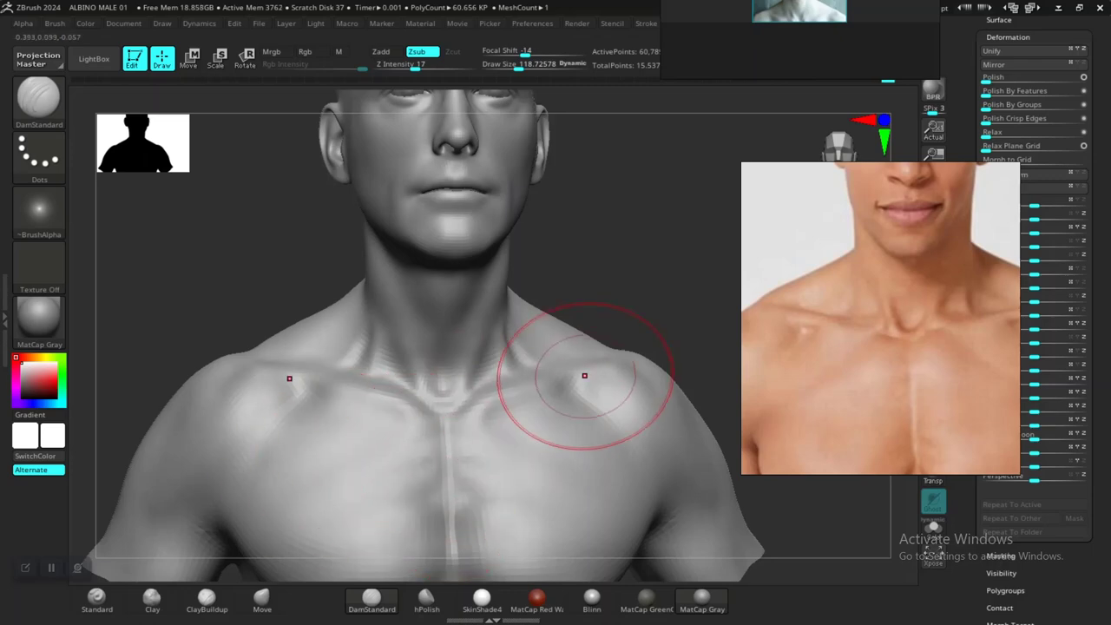
- Check the bust from the side and front, then save the project over the existing ALBINO MALE 01 file
alt+drag(665, 285, 633, 334)
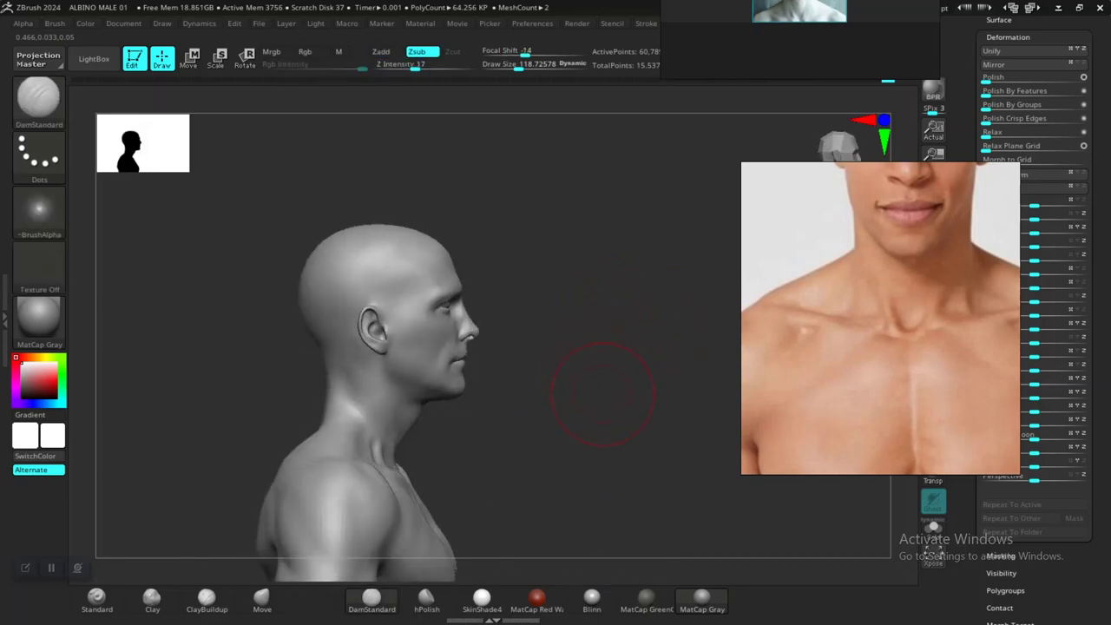
alt+drag(599, 392, 587, 334)
drag(664, 395, 580, 397)
alt+drag(599, 403, 647, 301)
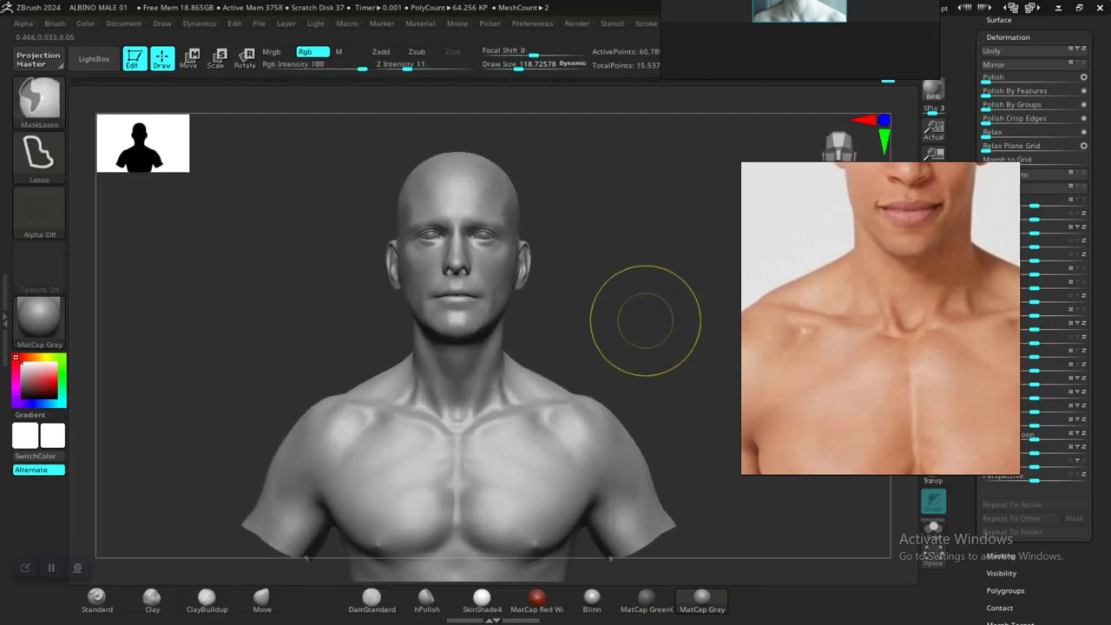
key(ctrl+s)
click(485, 340)
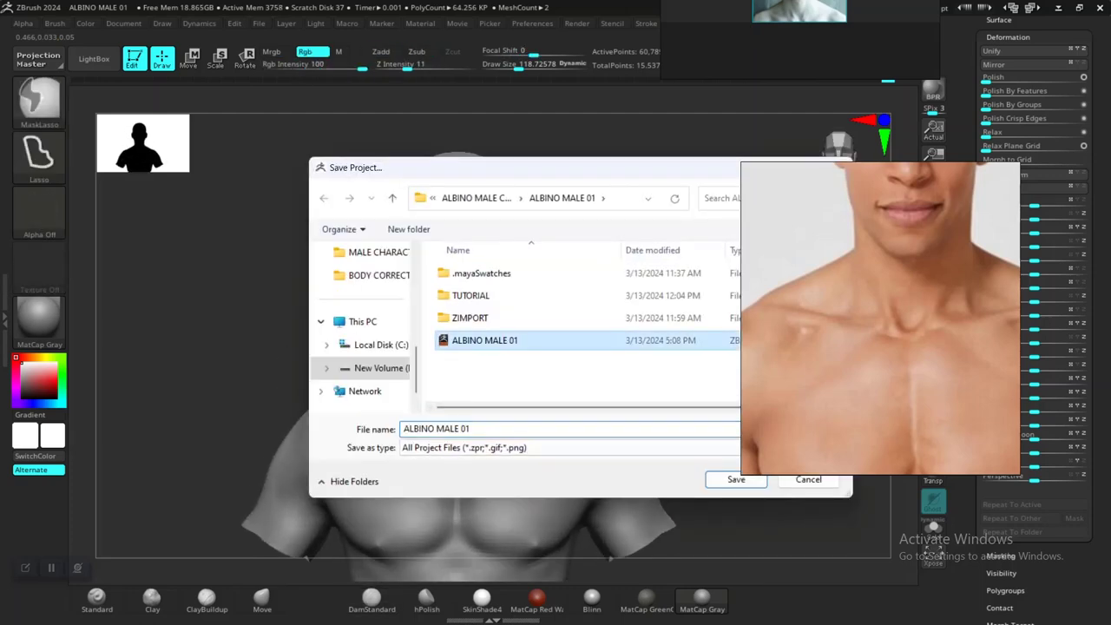
key(Return)
key(Return)
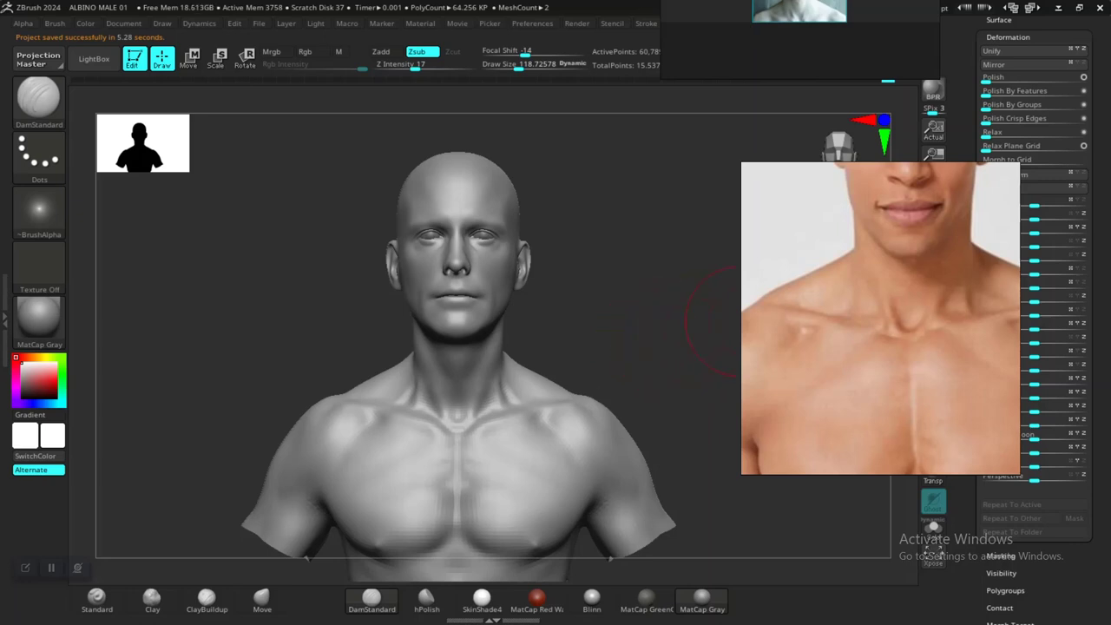
- Bring the albino portrait reference board beside the bust and enlarge its front-facing photo
mouse_move(661, 305)
mouse_down()
mouse_move(733, 261)
mouse_move(653, 236)
mouse_move(540, 297)
mouse_move(653, 288)
mouse_move(674, 341)
mouse_move(727, 345)
mouse_up()
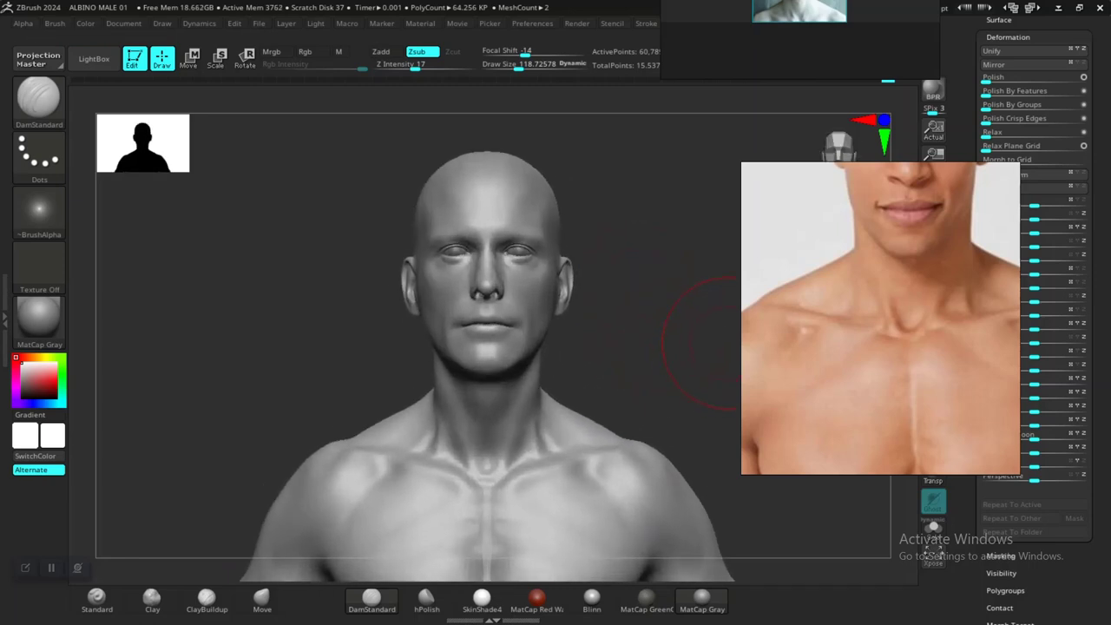
right_drag(808, 42, 773, 381)
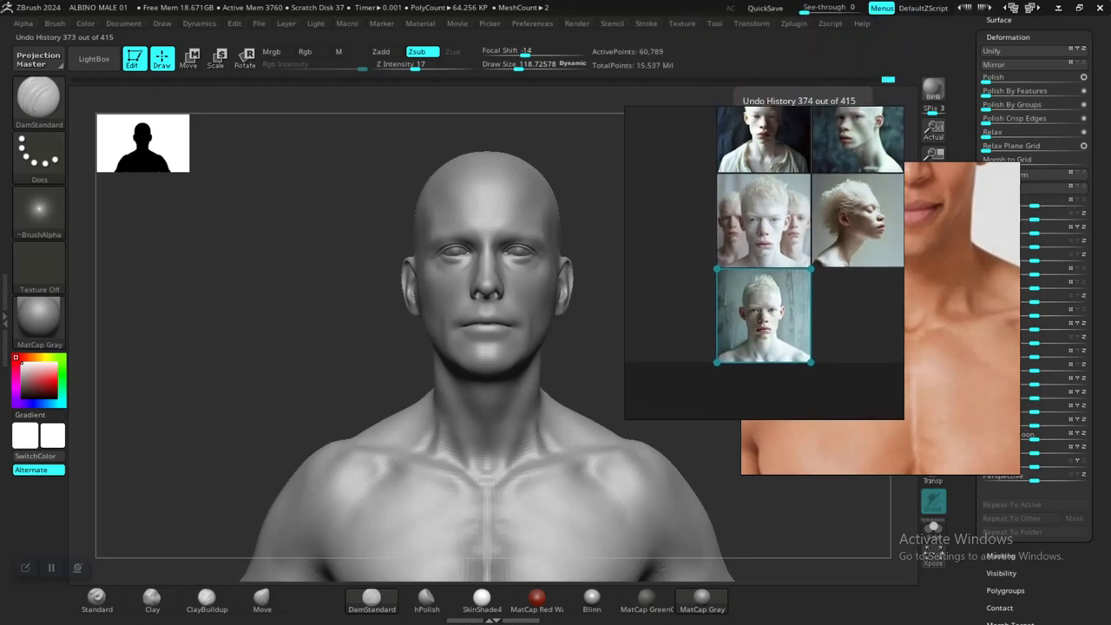
scroll(783, 319, up, 5)
middle_drag(749, 378, 793, 293)
scroll(784, 322, up, 3)
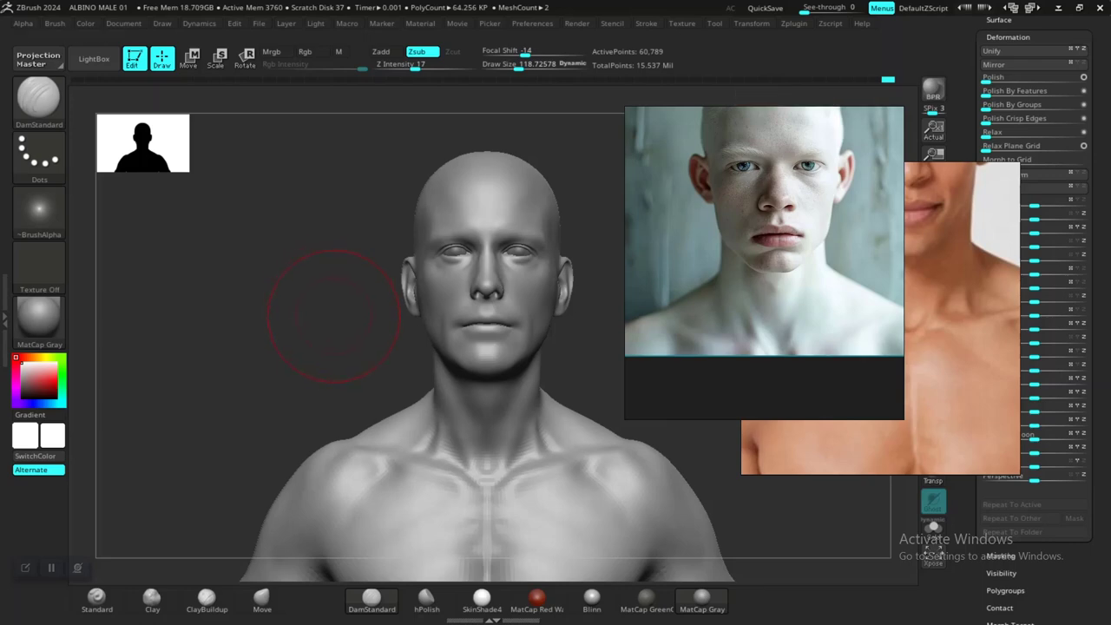
- Compare the bust's head, neck and shoulder proportions from the front with the albino portrait reference
alt+drag(338, 321, 328, 273)
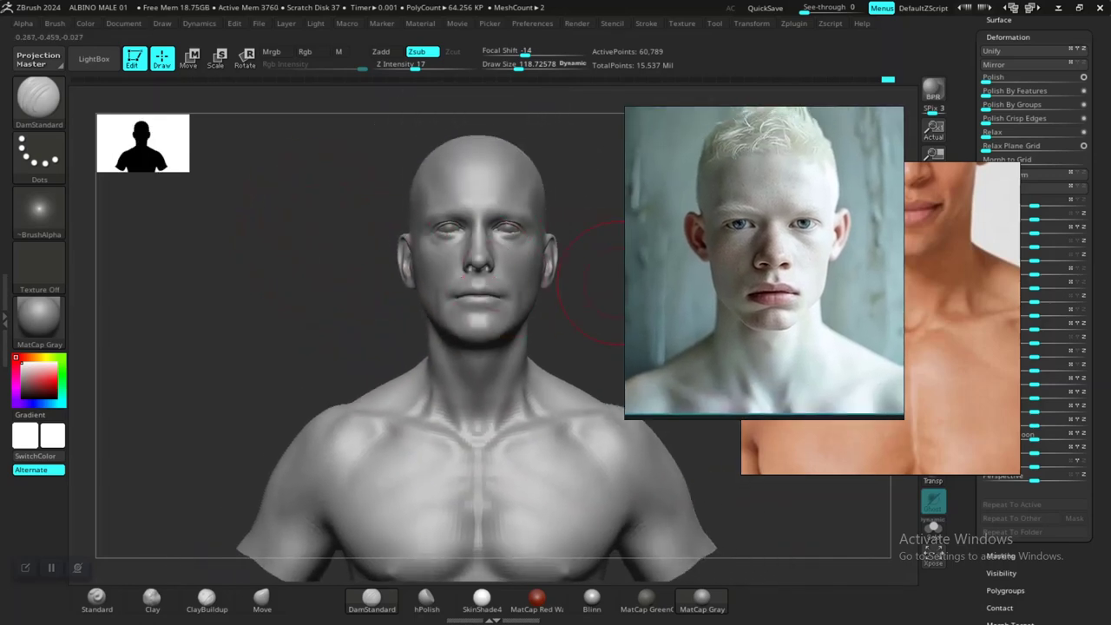
mouse_move(618, 283)
mouse_down()
mouse_move(599, 285)
mouse_move(618, 286)
mouse_up()
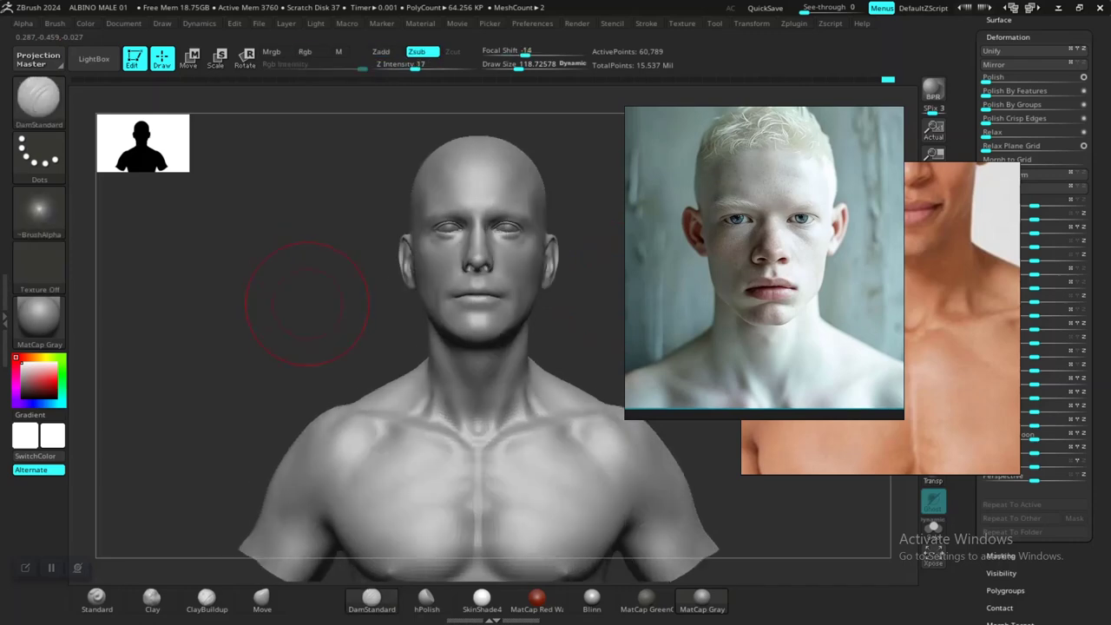
mouse_move(307, 292)
alt+mouse_down()
mouse_move(305, 364)
mouse_move(271, 363)
mouse_move(307, 329)
mouse_move(315, 344)
mouse_move(352, 316)
mouse_move(347, 286)
mouse_move(351, 317)
alt+mouse_up()
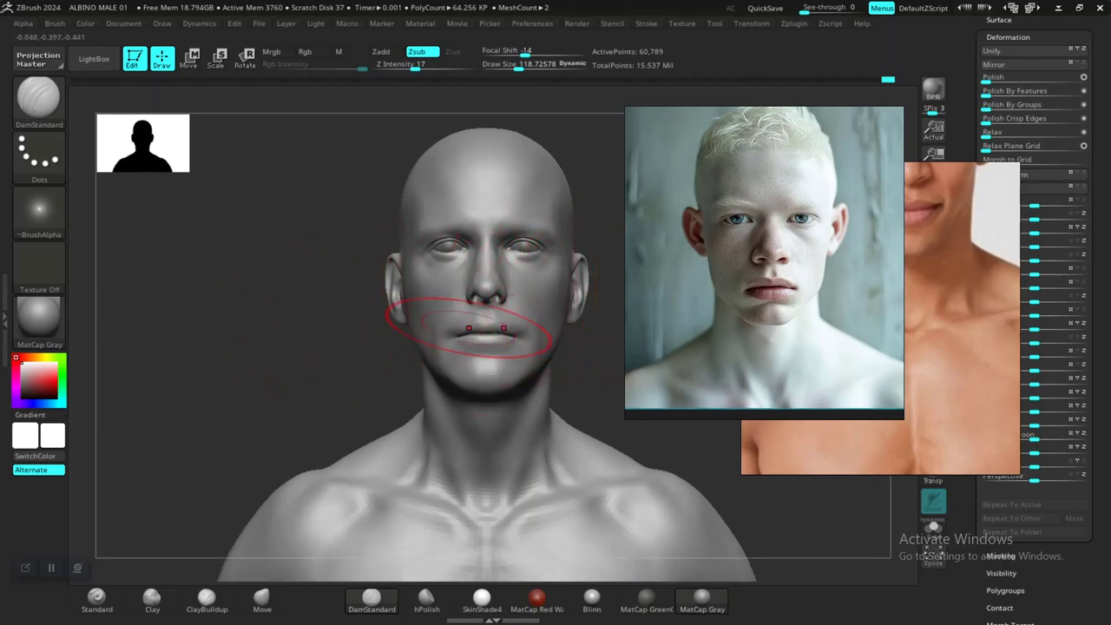
mouse_move(599, 331)
alt+mouse_down()
mouse_move(593, 215)
mouse_move(594, 229)
alt+mouse_up()
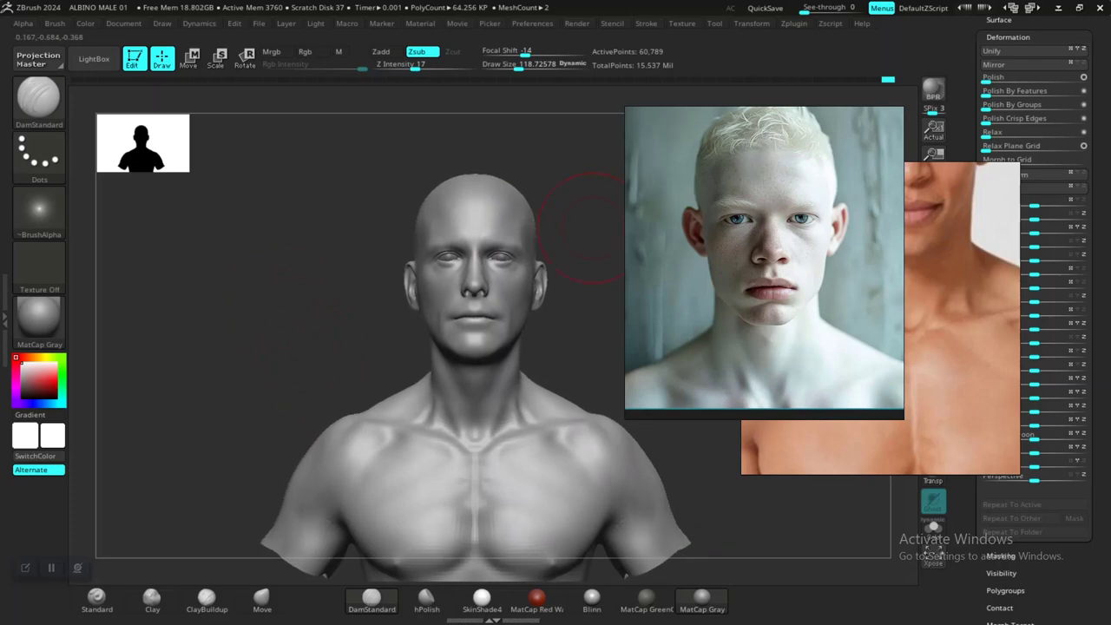
middle_drag(755, 251, 761, 276)
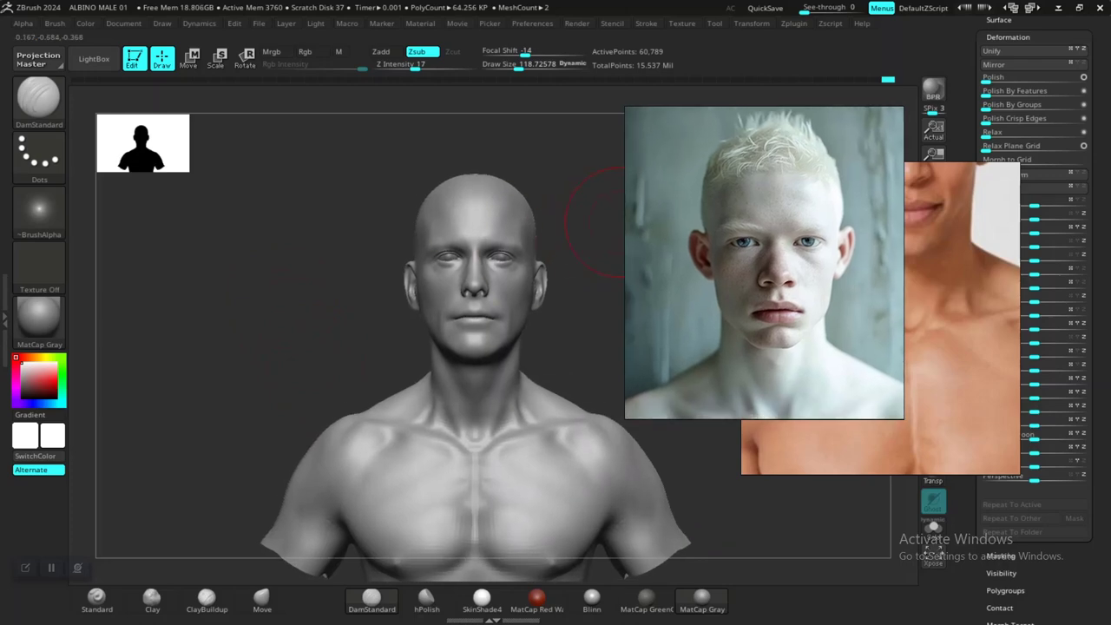
alt+drag(333, 298, 334, 328)
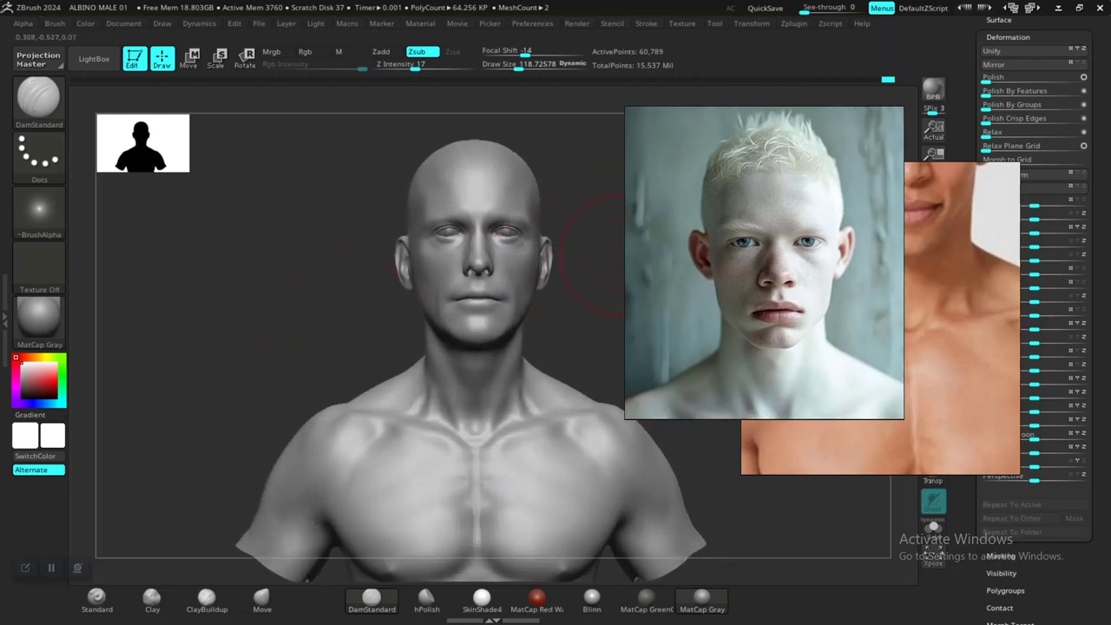
mouse_move(322, 249)
alt+mouse_down()
mouse_move(330, 279)
mouse_move(315, 286)
mouse_move(317, 258)
alt+mouse_up()
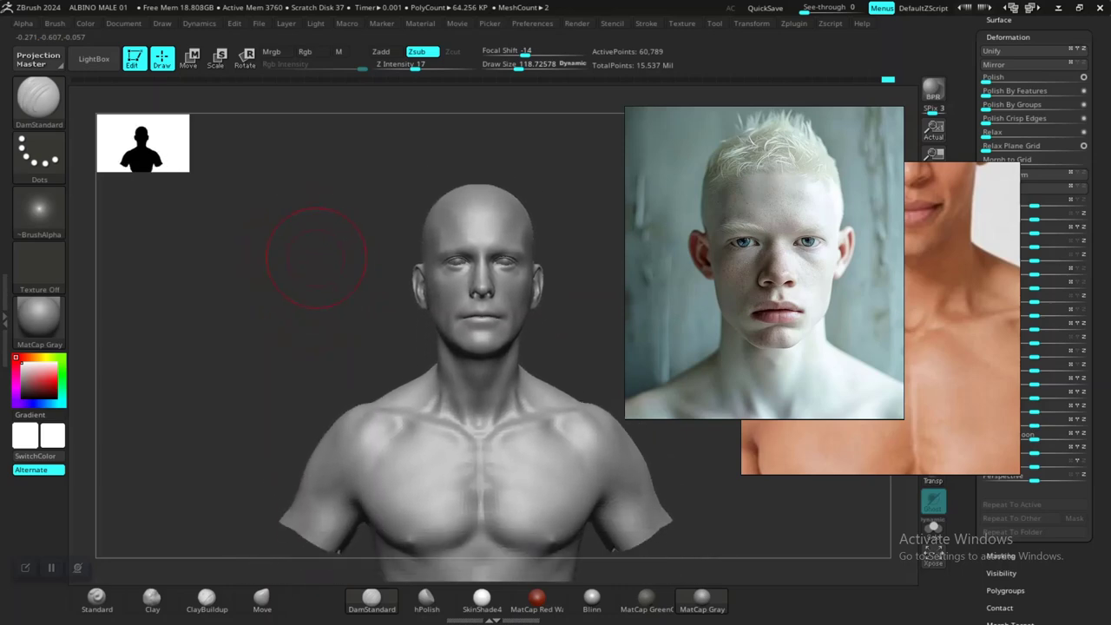
- Build up small nipples on the lower pectorals with the Clay brush at Draw Size about 30 and Z Intensity 26, then return to DamStandard
mouse_move(269, 317)
alt+mouse_down()
mouse_move(271, 303)
mouse_move(369, 391)
alt+mouse_up()
alt+drag(323, 239, 368, 188)
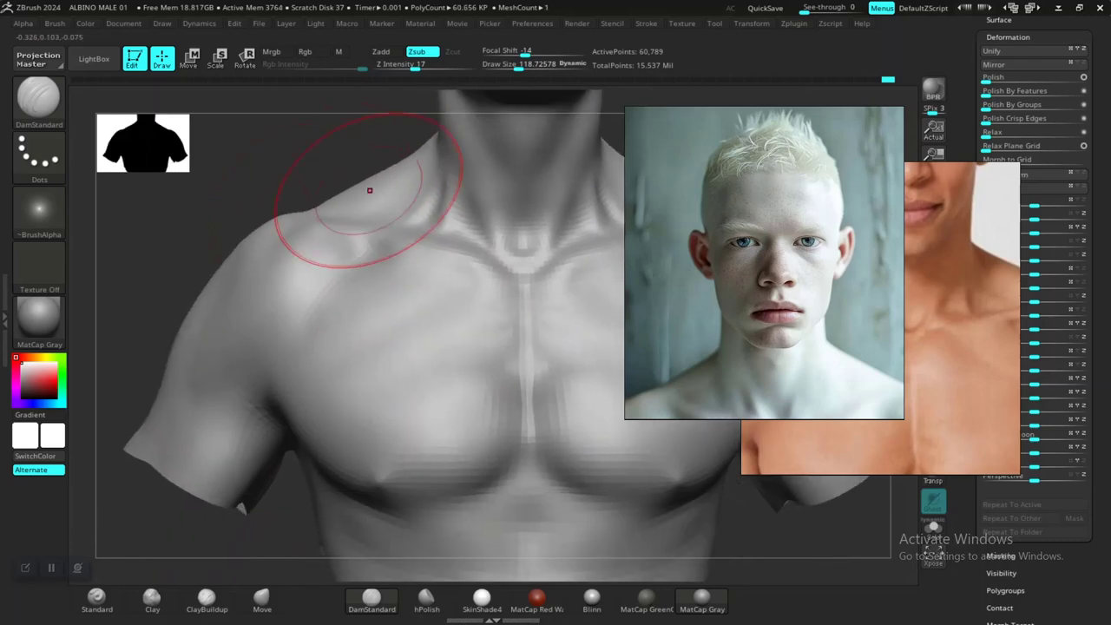
right_click(441, 388)
drag(441, 387, 423, 385)
click(152, 597)
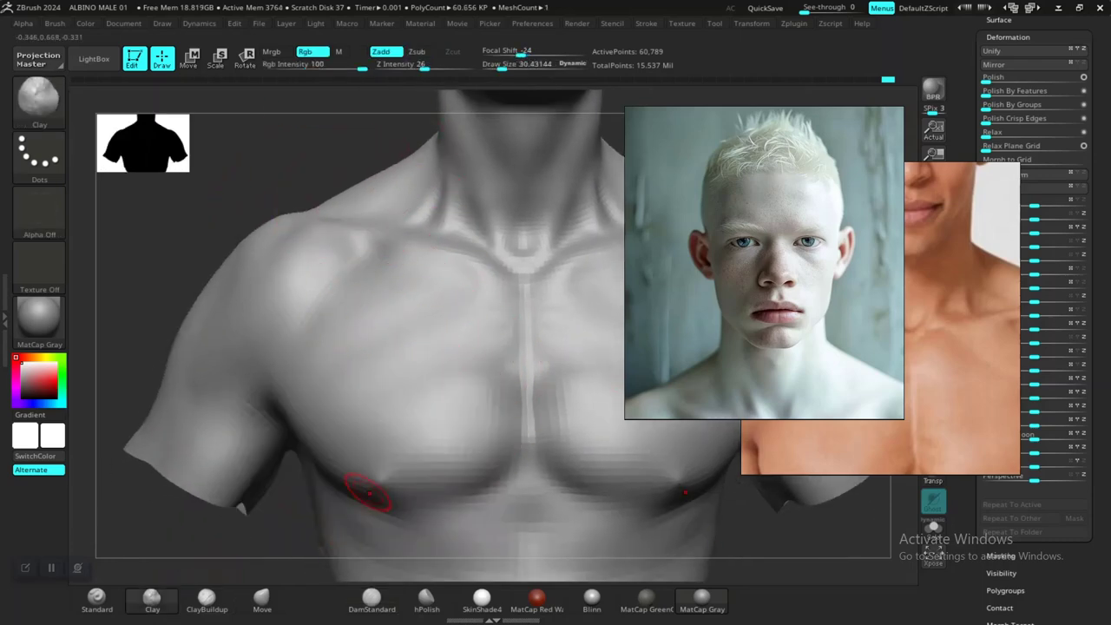
drag(261, 552, 306, 514)
drag(410, 442, 403, 460)
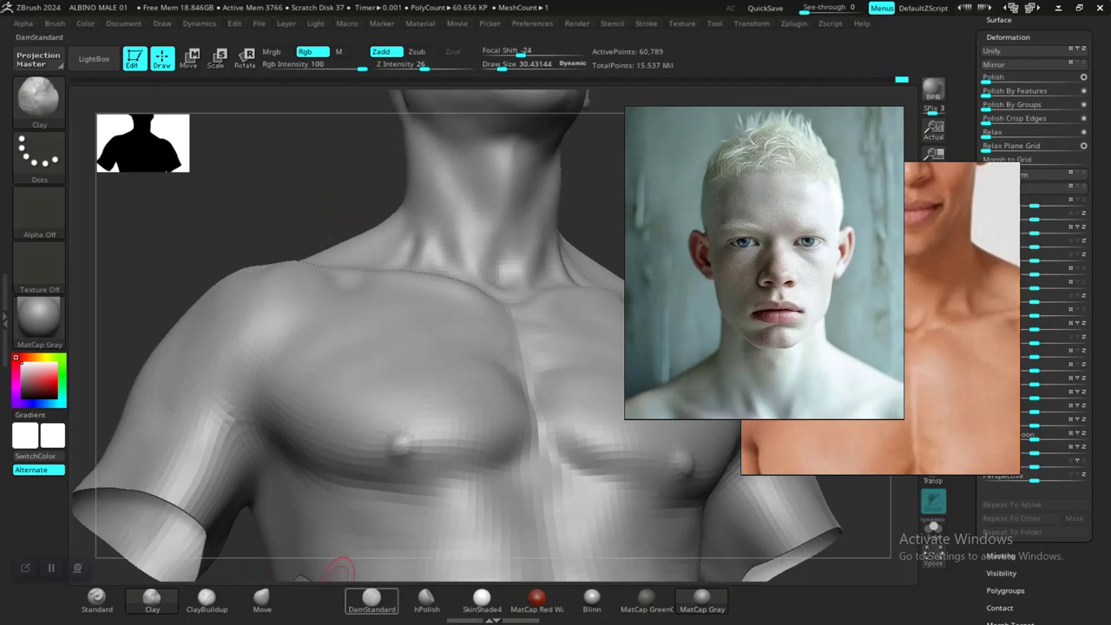
click(372, 597)
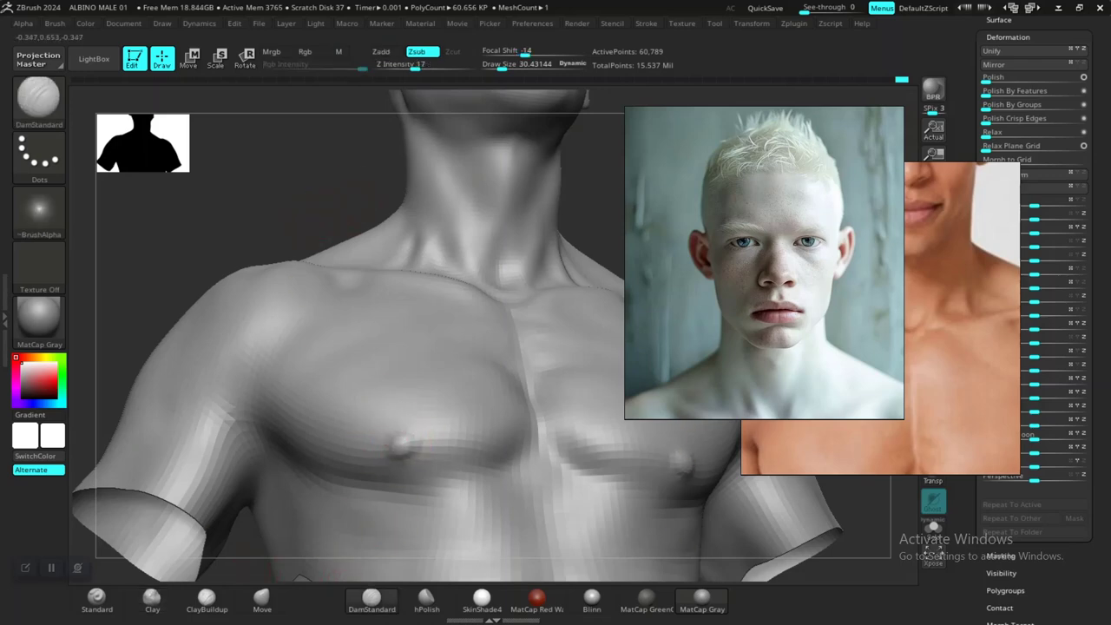
- Check the full bust from the front and save the project, replacing the existing ALBINO MALE 01 file
key(f)
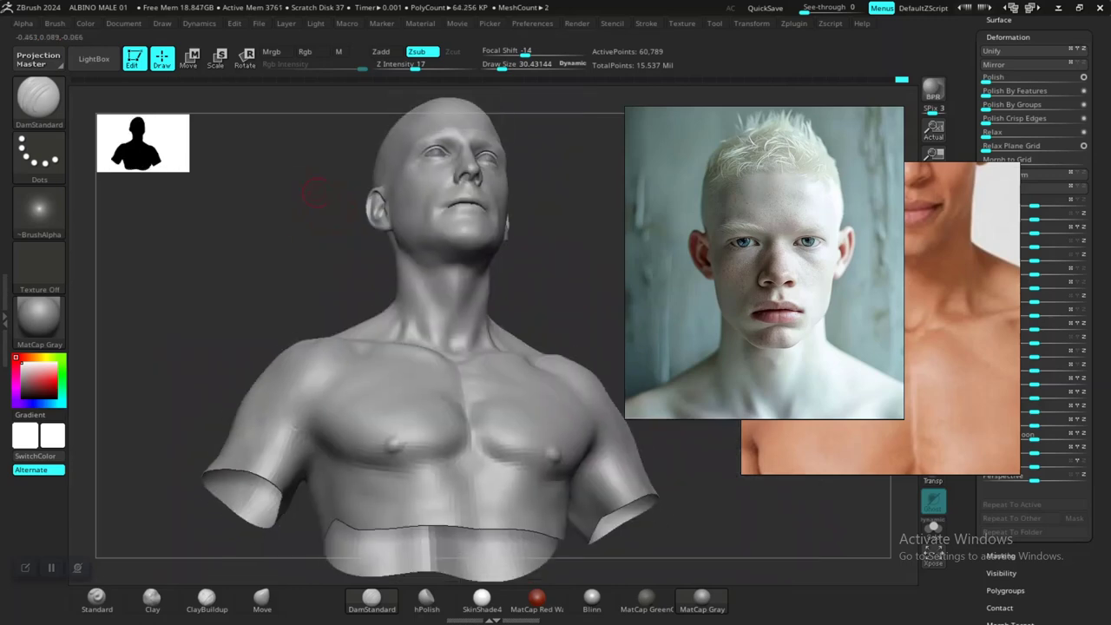
shift+drag(309, 185, 305, 286)
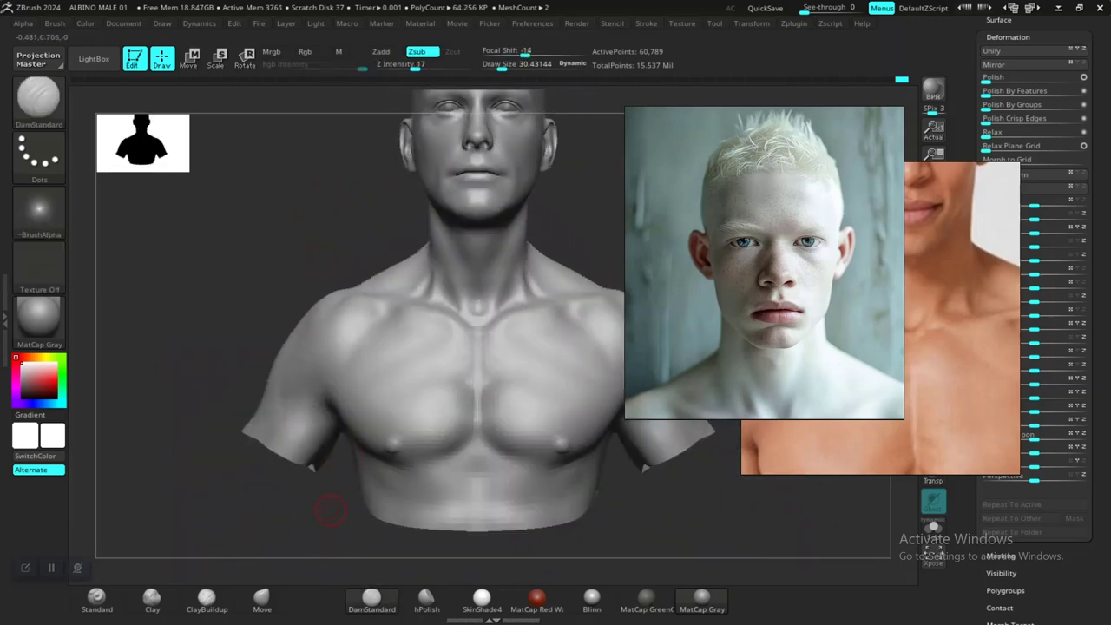
mouse_move(331, 510)
alt+mouse_down()
mouse_move(333, 533)
mouse_move(331, 493)
alt+mouse_up()
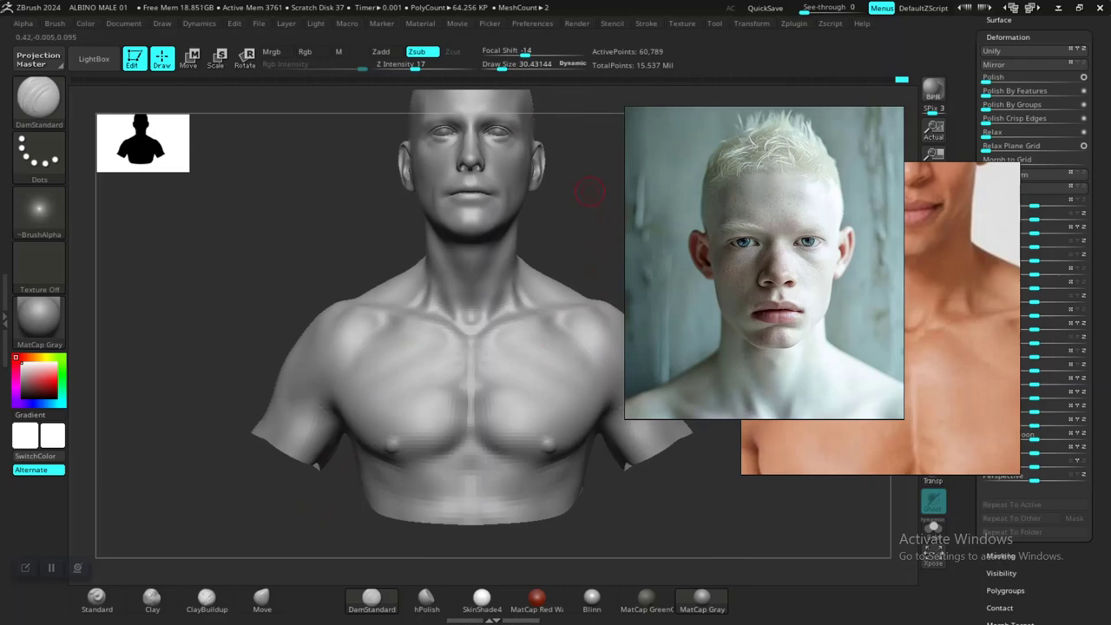
alt+drag(590, 192, 576, 282)
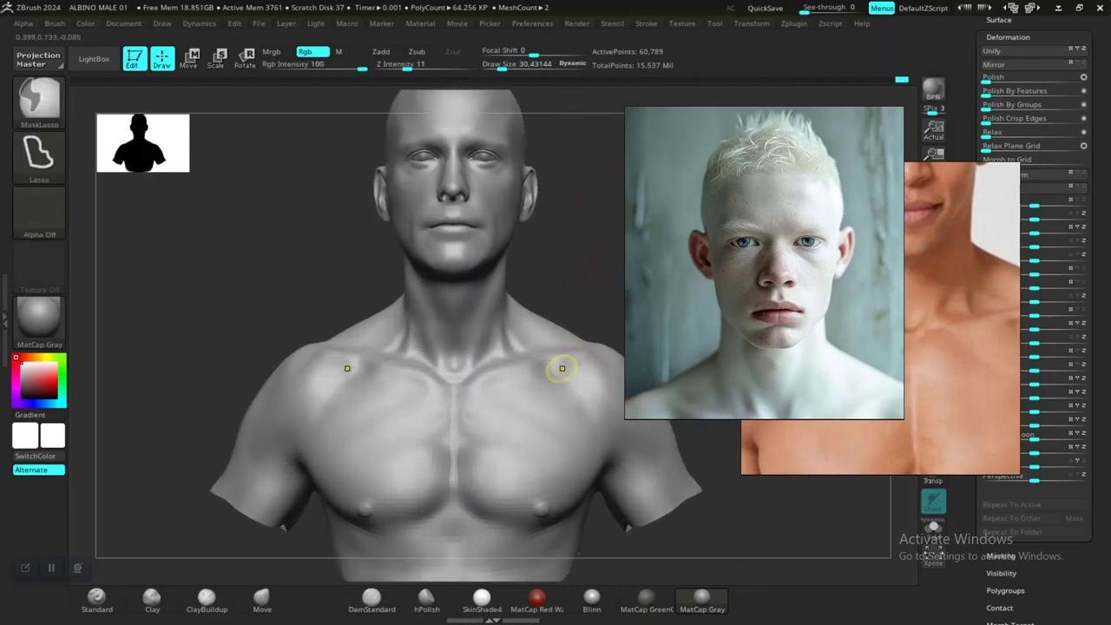
key(ctrl+s)
key(Return)
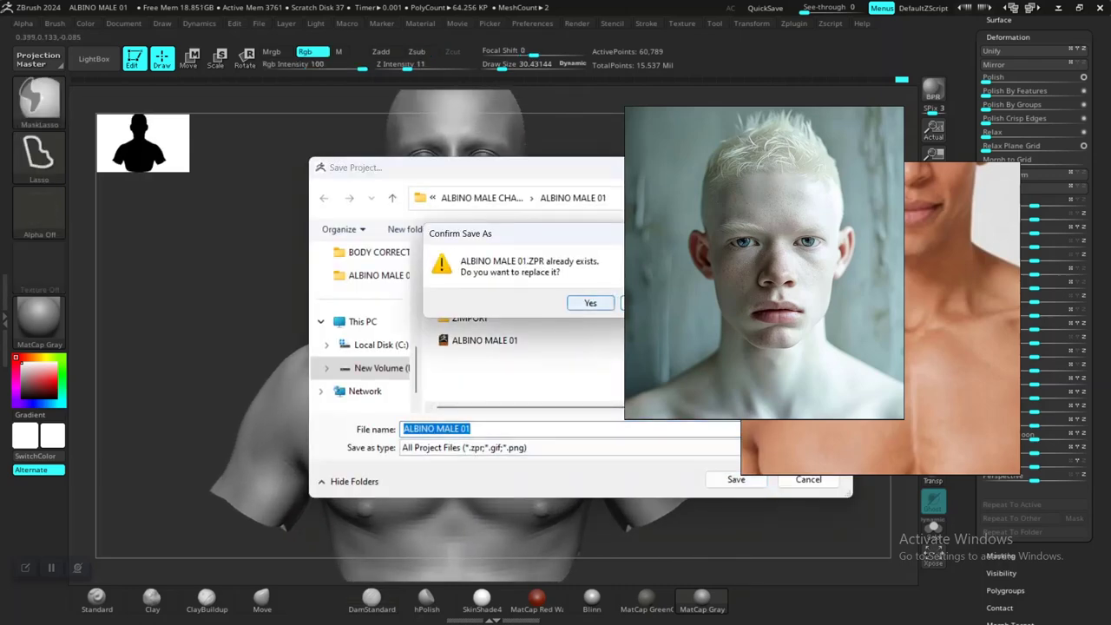
key(Return)
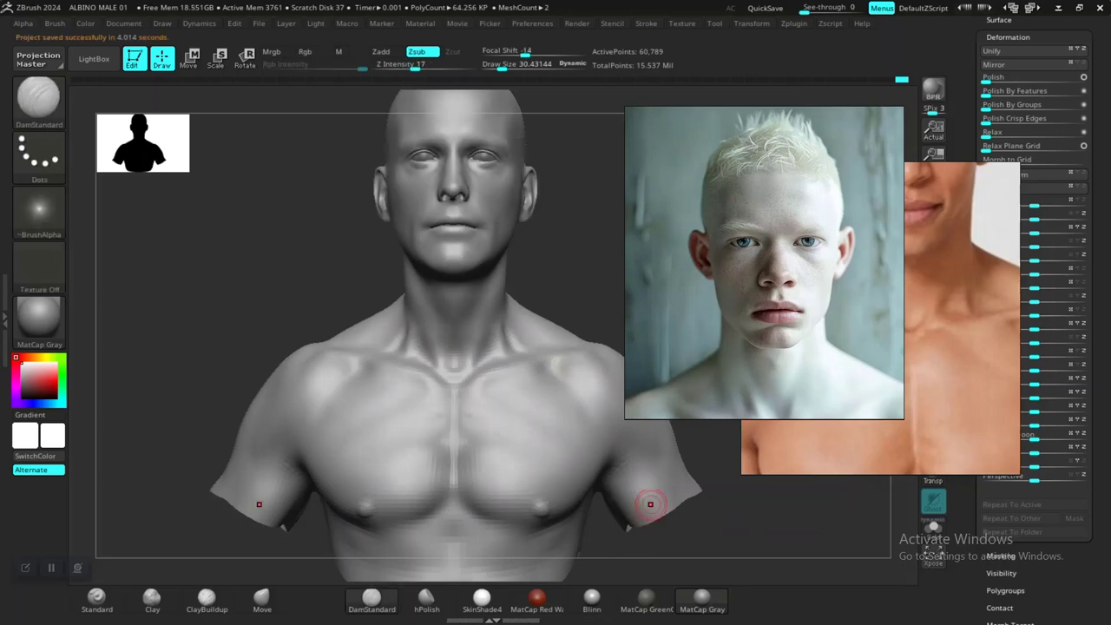